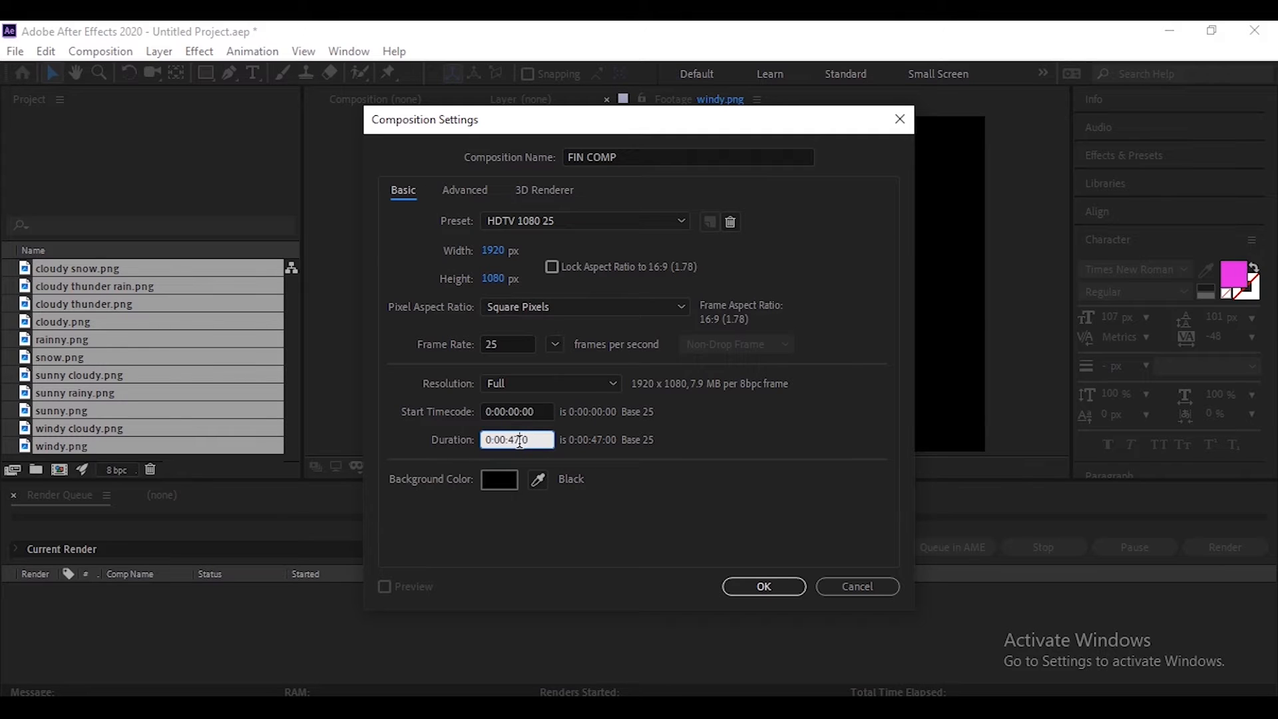
# Set the FIN COMP composition's duration to 45 seconds and create the composition
pyautogui.press('BackSpace')
pyautogui.press('BackSpace')
pyautogui.write('45')
pyautogui.press('Return')
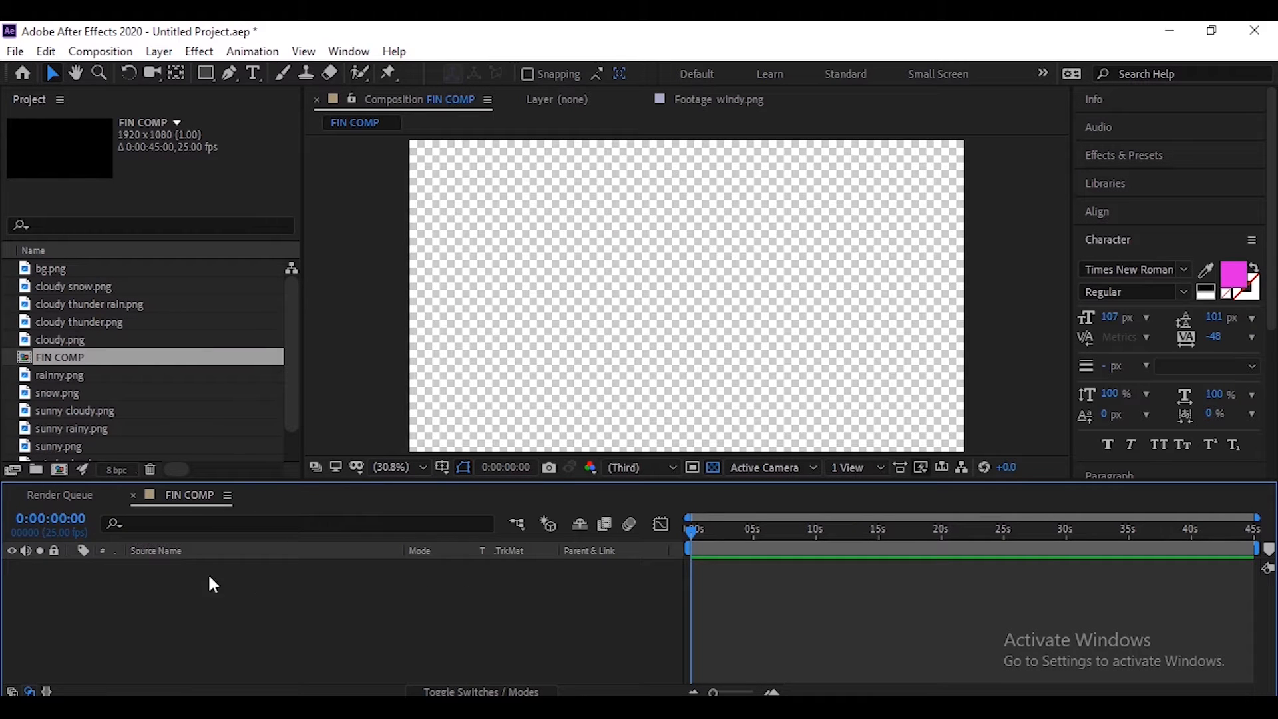
# Add the bg.png footage to the FIN COMP timeline as its background layer
pyautogui.scroll(-2, 157, 393)
pyautogui.click(66, 445)
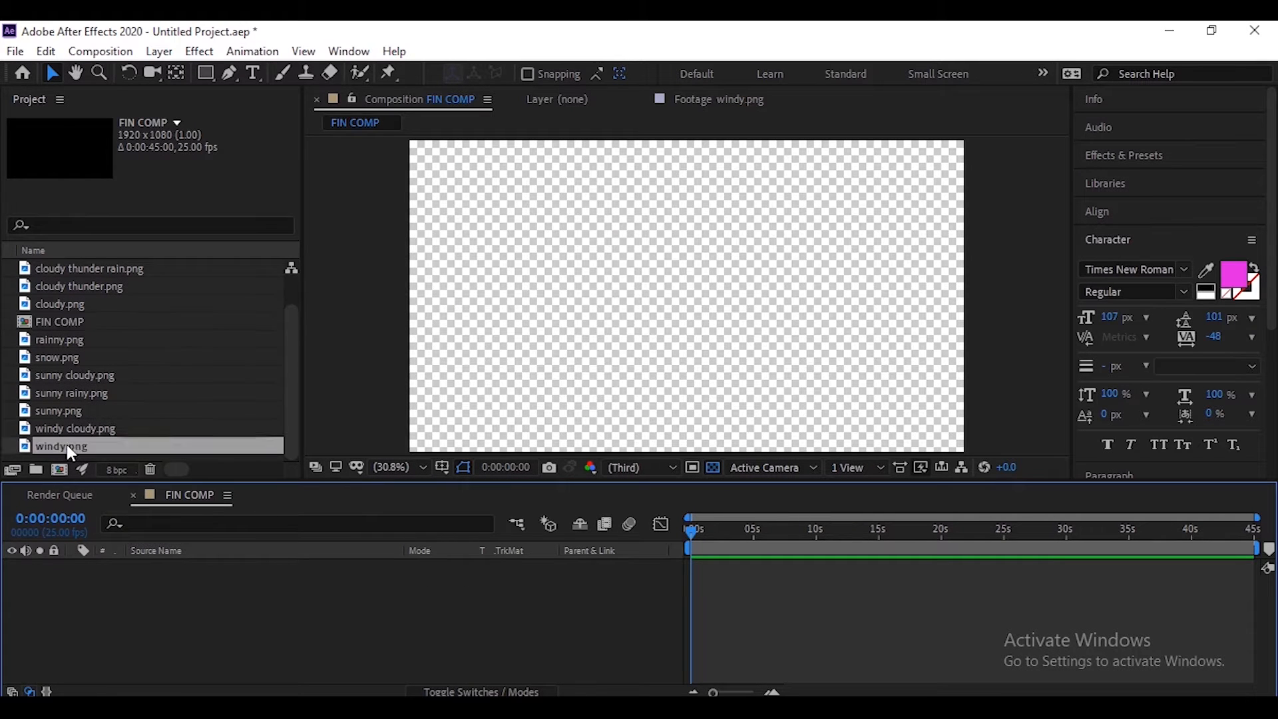
pyautogui.click(74, 429)
pyautogui.click(74, 413)
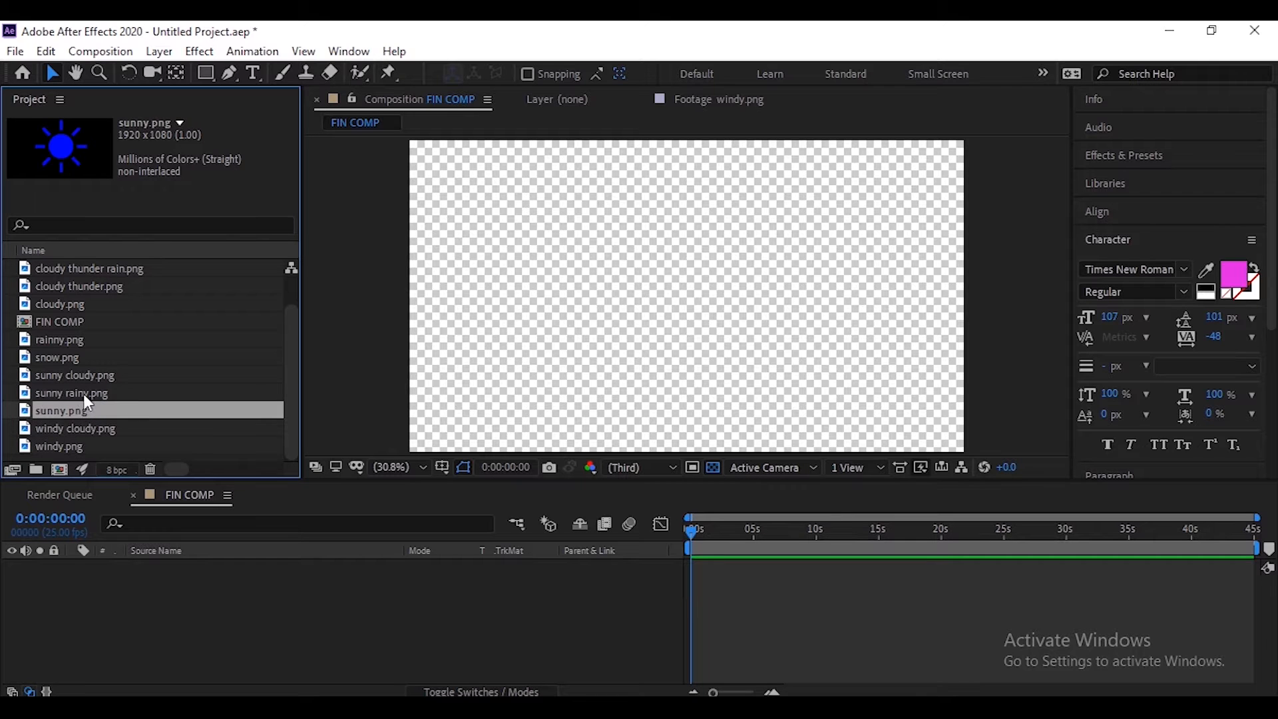
pyautogui.click(83, 393)
pyautogui.scroll(2, 83, 392)
pyautogui.moveTo(79, 266); pyautogui.dragTo(108, 606)
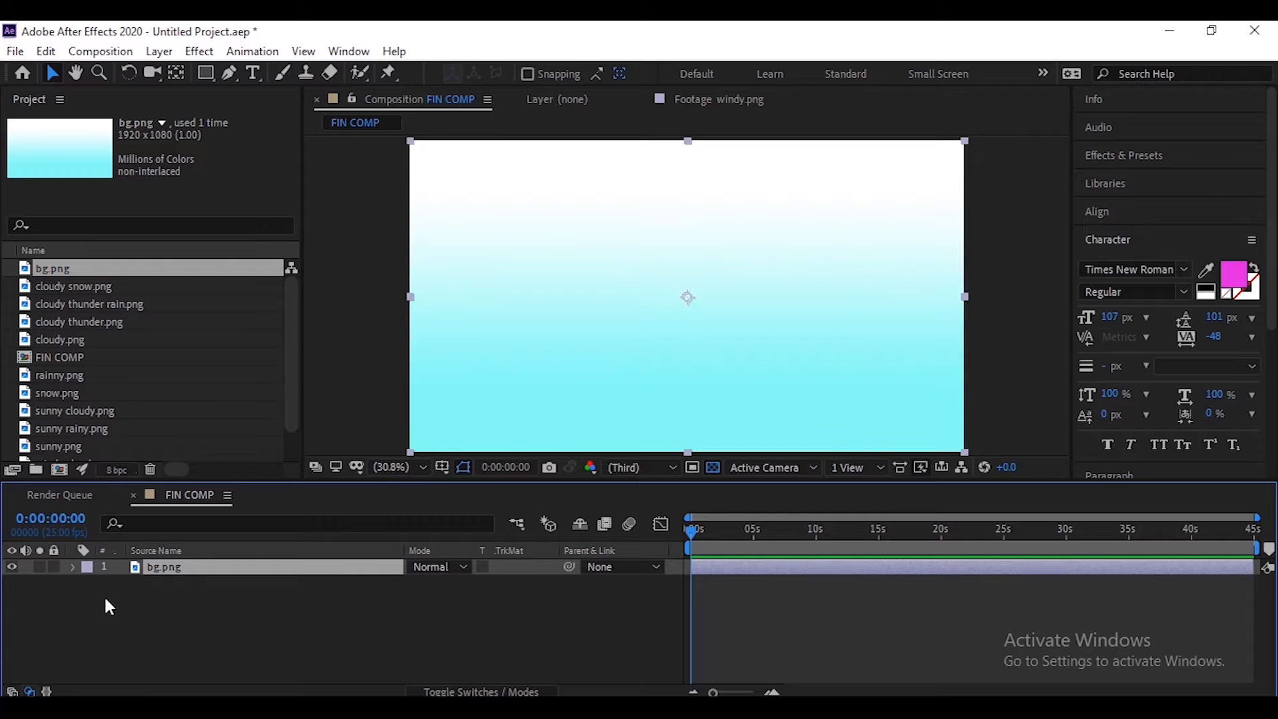
pyautogui.click(282, 629)
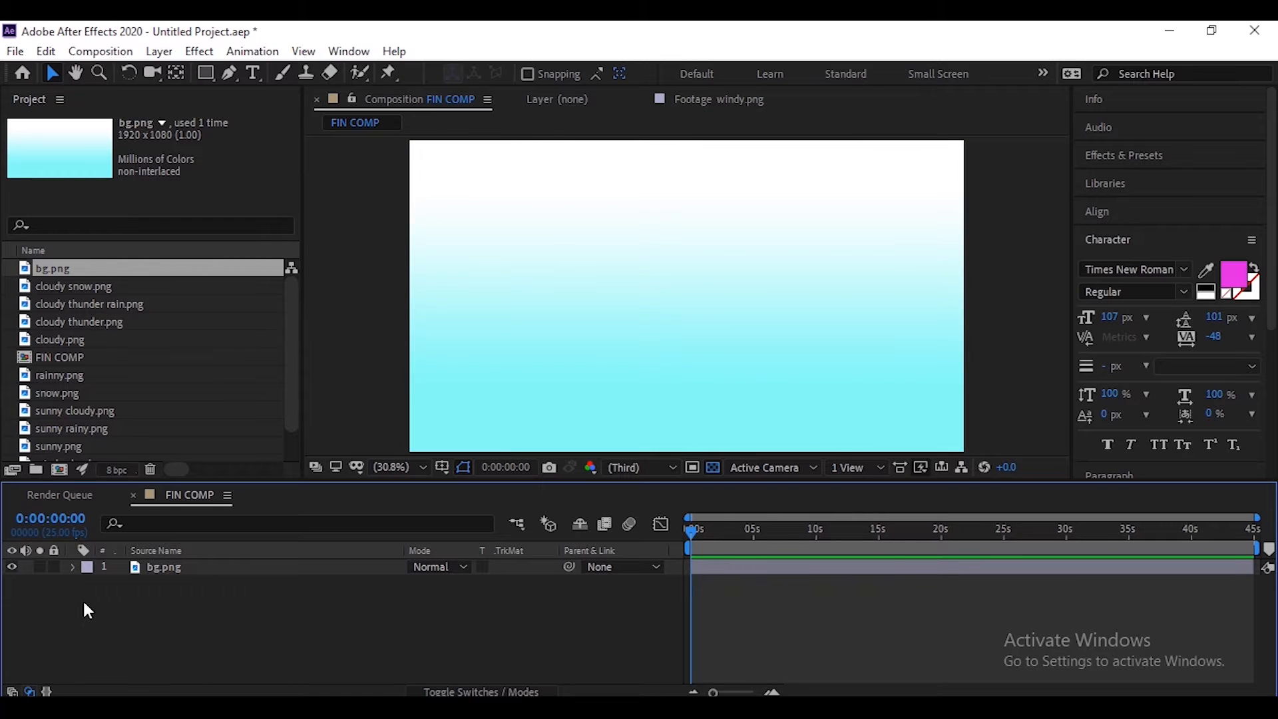
# Create a new composition named nairobi, keeping the HDTV 1080 25 preset and the 45-second duration
pyautogui.click(120, 53)
pyautogui.click(134, 71)
pyautogui.write('nairobi')
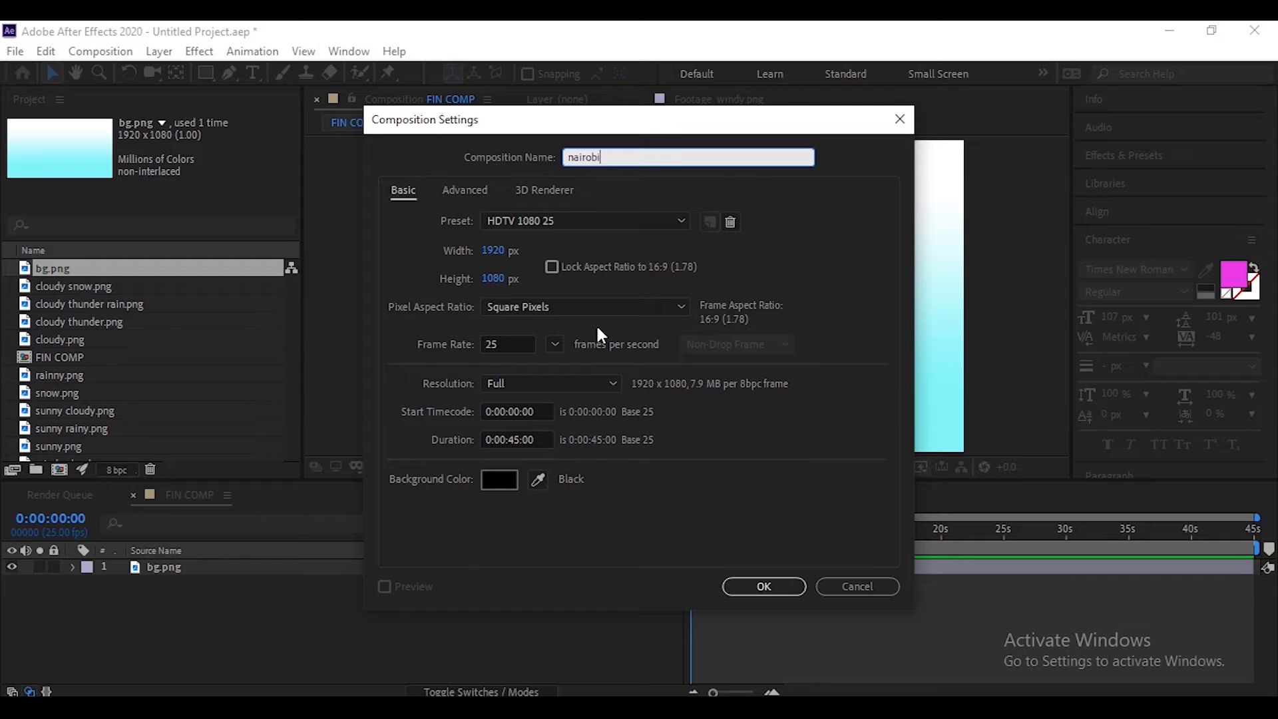
pyautogui.click(793, 588)
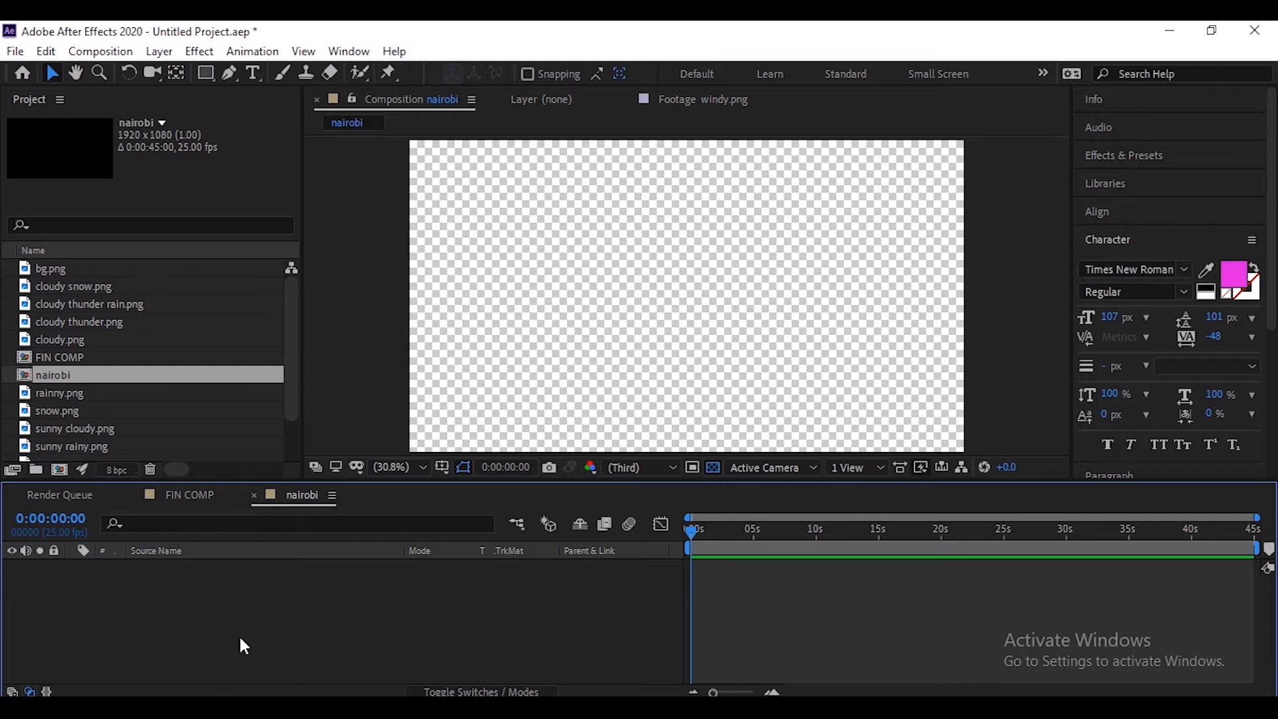
# Draw a tall, narrow rounded rectangle and move it to about the centre of the nairobi composition
pyautogui.click(203, 74)
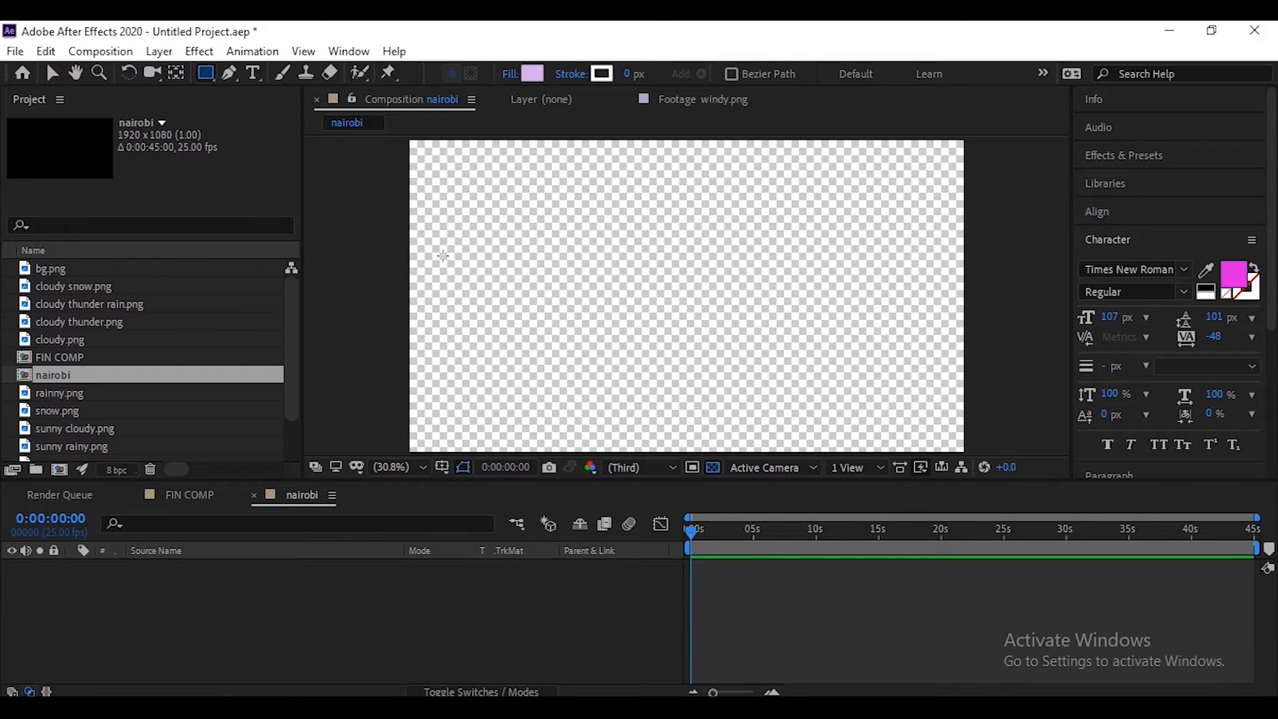
pyautogui.moveTo(206, 72); pyautogui.dragTo(243, 91)
pyautogui.moveTo(646, 149)
pyautogui.mouseDown()
pyautogui.moveTo(730, 406)
pyautogui.moveTo(750, 427)
pyautogui.moveTo(751, 442)
pyautogui.moveTo(718, 454)
pyautogui.moveTo(765, 443)
pyautogui.moveTo(734, 447)
pyautogui.moveTo(737, 385)
pyautogui.mouseUp()
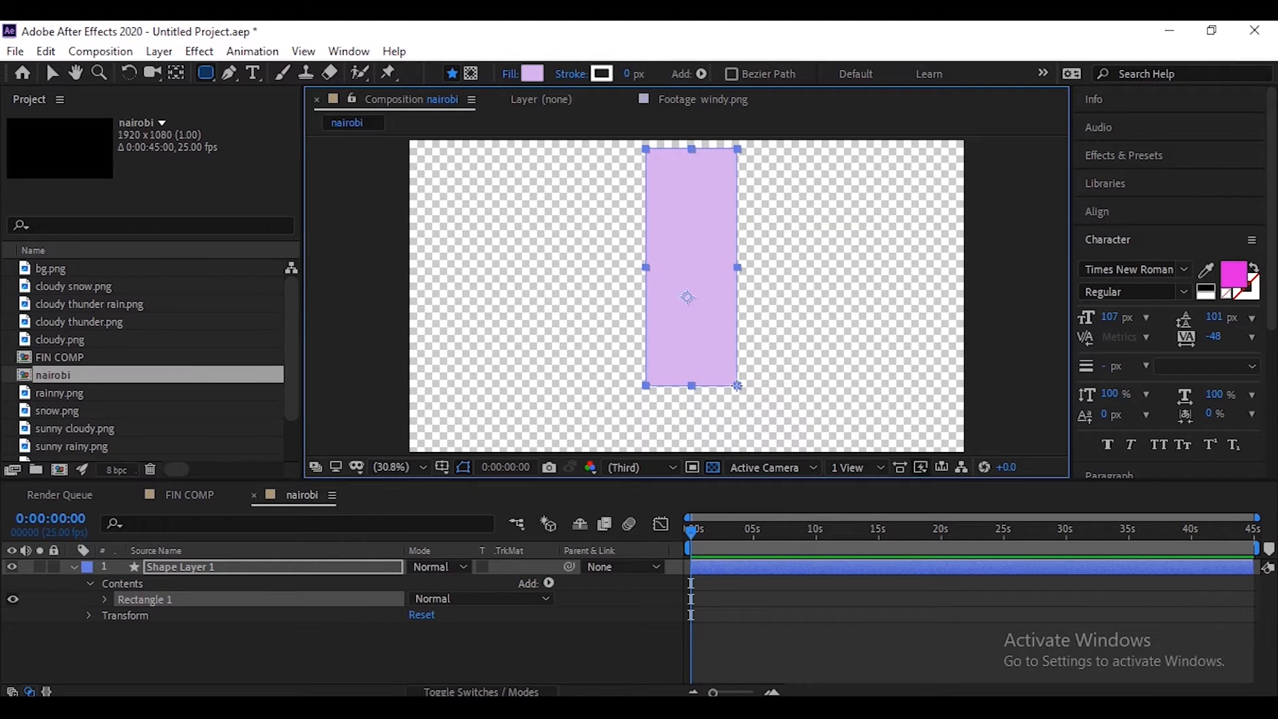
pyautogui.press('v')
pyautogui.moveTo(699, 225); pyautogui.dragTo(694, 248)
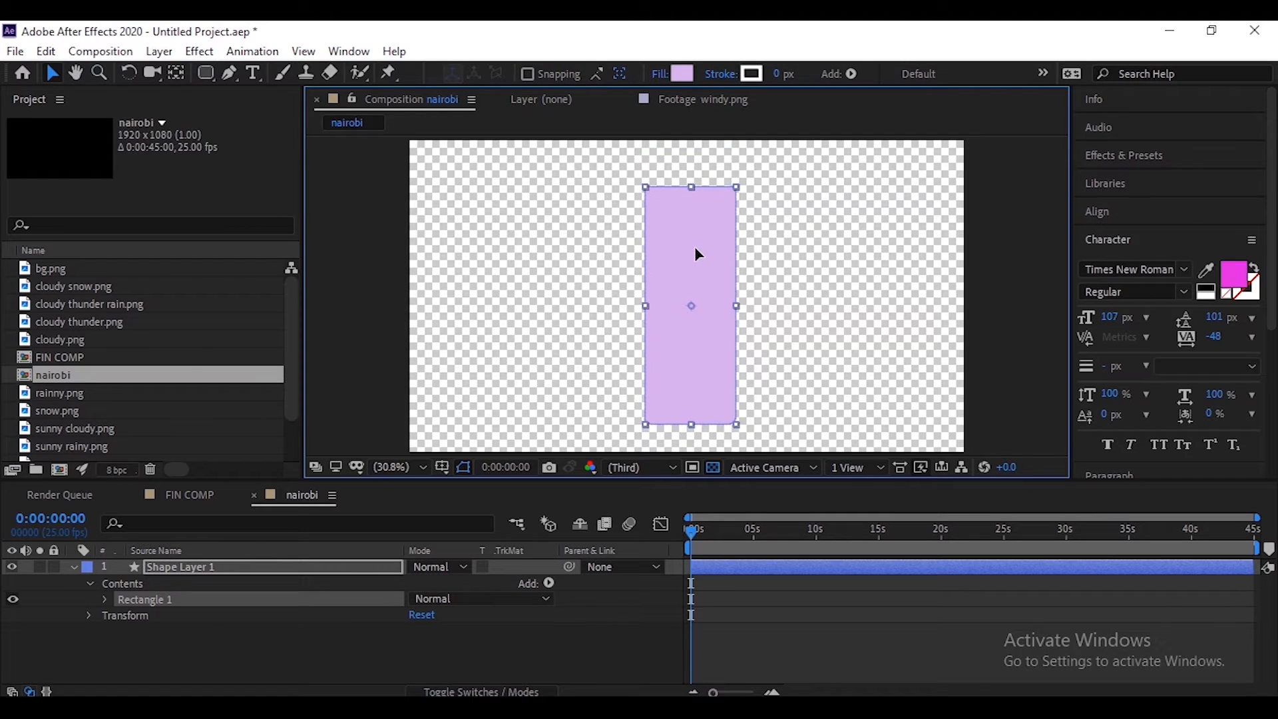
# Change the fill colour of the rounded rectangle to white
pyautogui.click(143, 656)
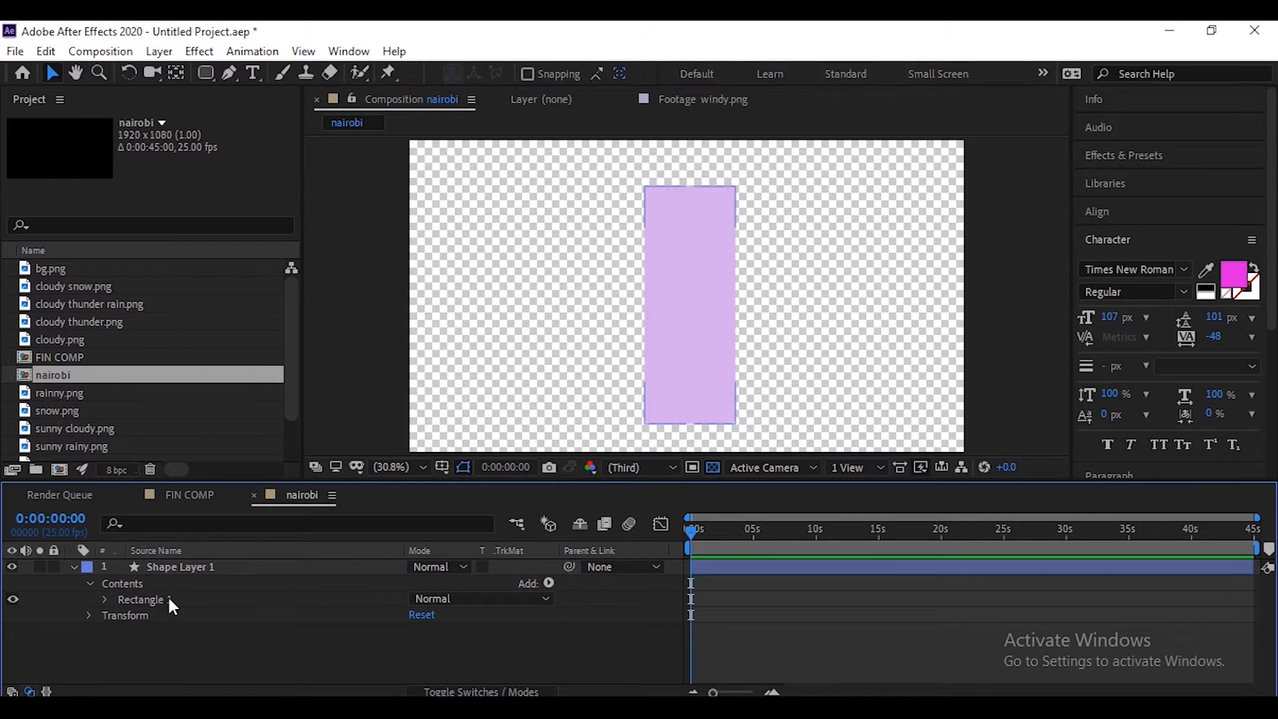
pyautogui.click(166, 593)
pyautogui.click(682, 73)
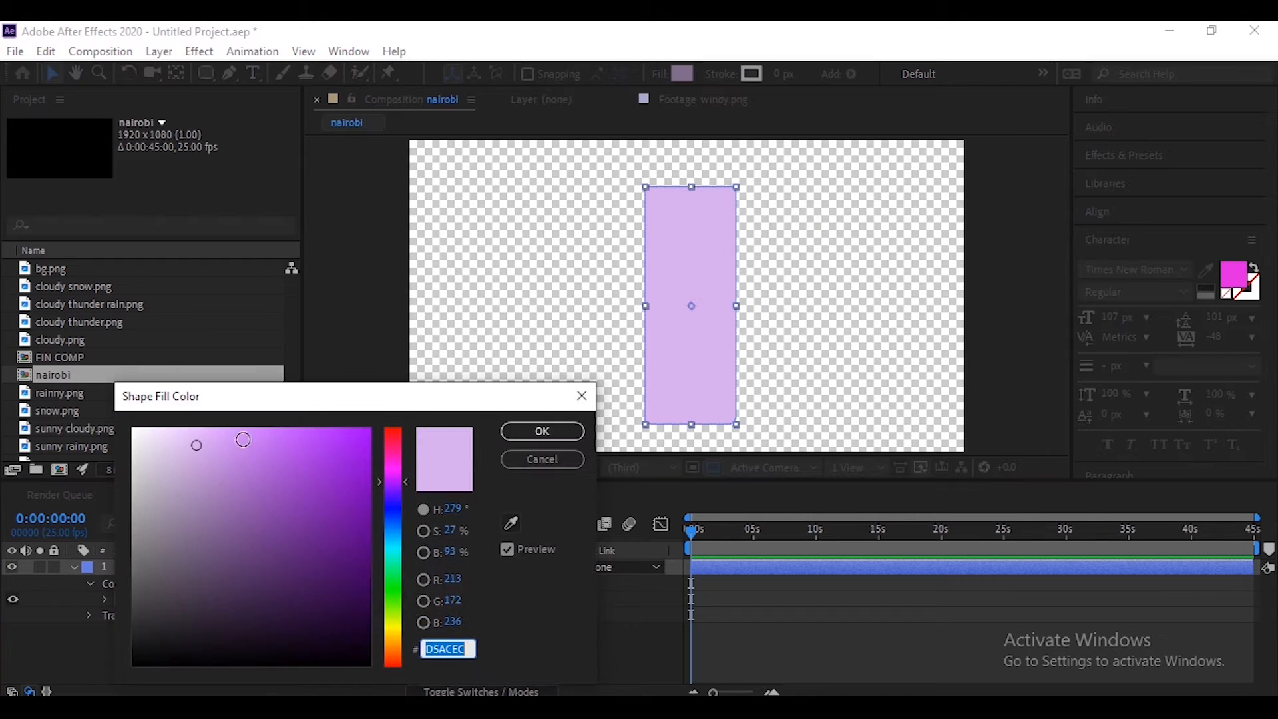
pyautogui.click(542, 432)
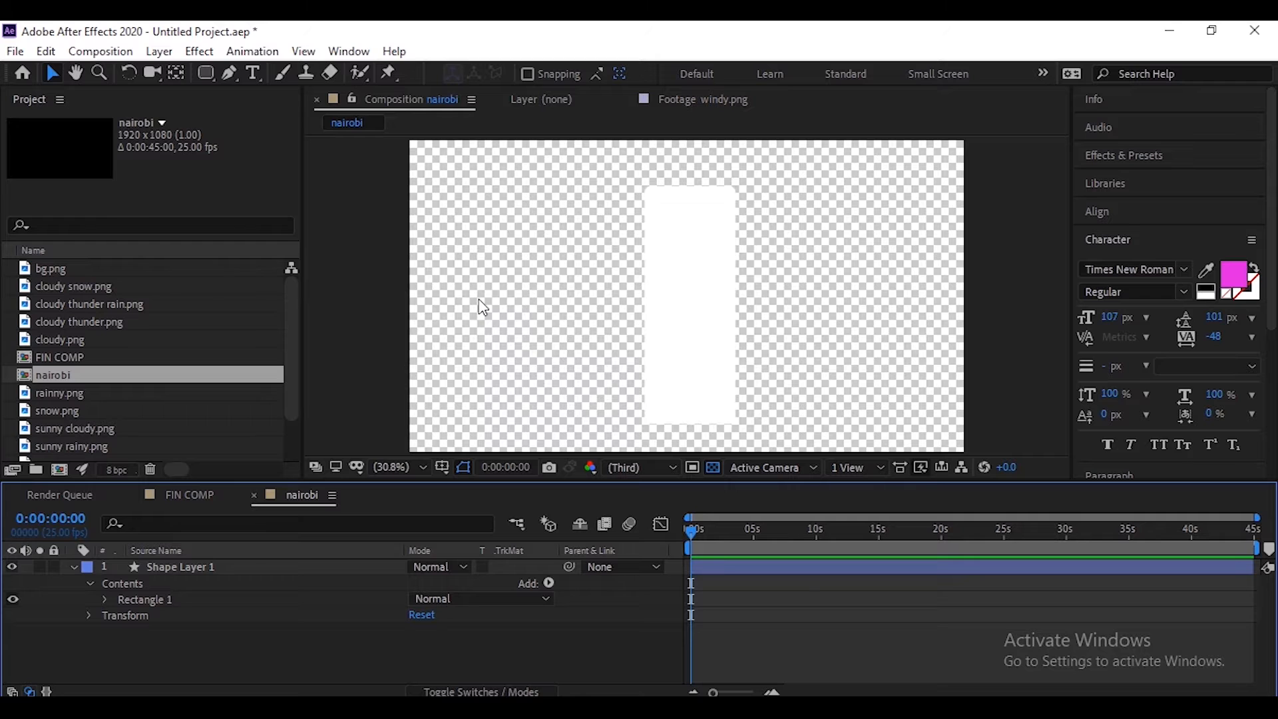
# Add a text layer reading NAIROBI in the empty area beside the white rectangle
pyautogui.click(254, 73)
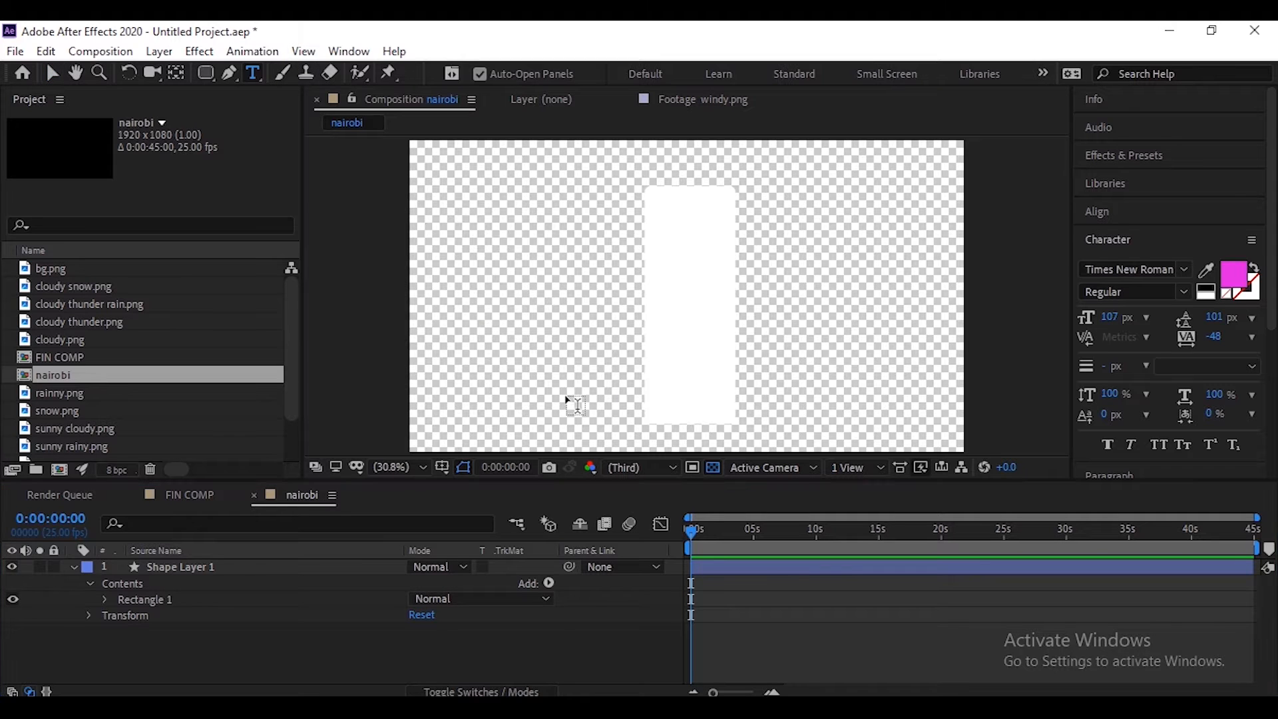
pyautogui.click(529, 227)
pyautogui.write('N')
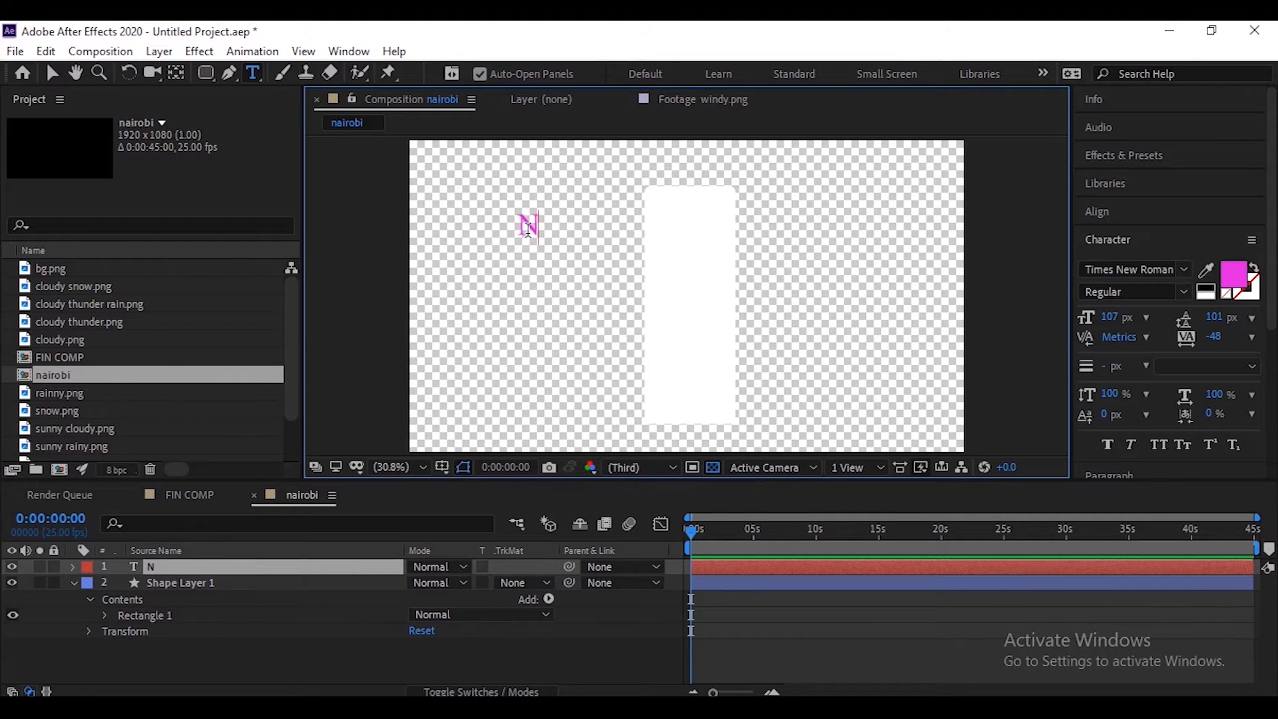
pyautogui.write('AIROBI')
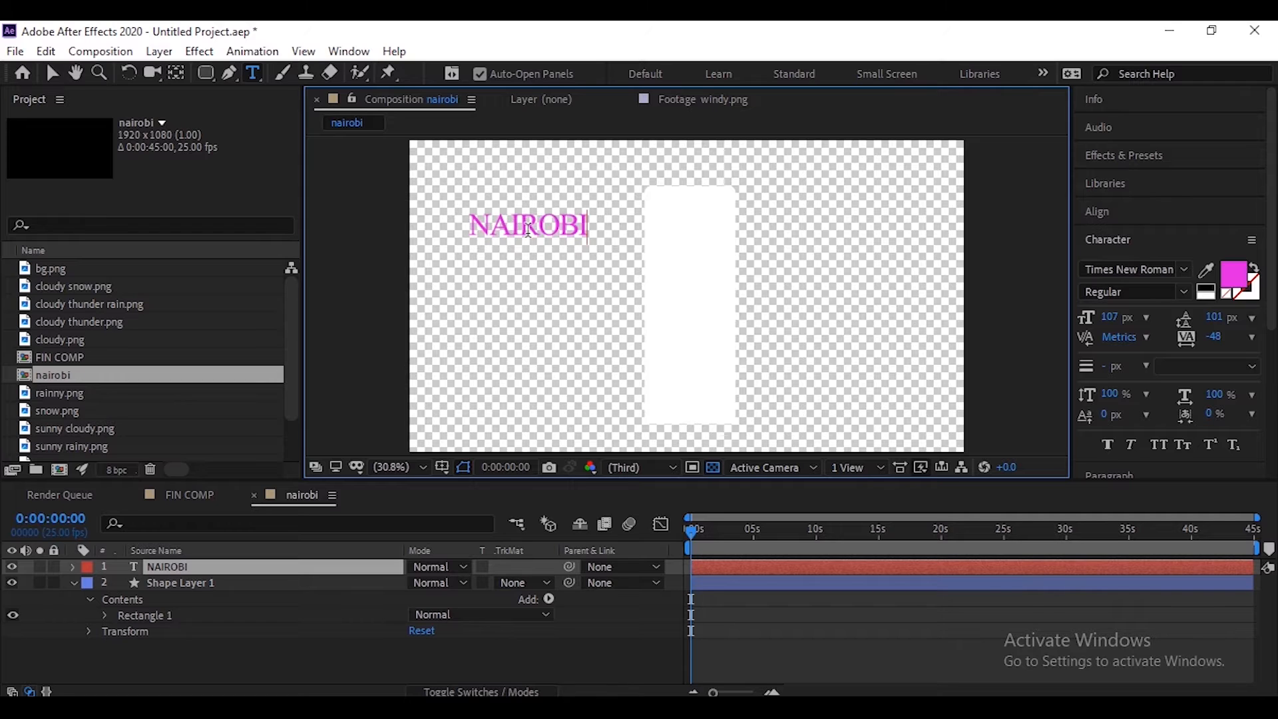
# Change the font of the NAIROBI text to Tw Cen MT Condensed
pyautogui.doubleClick(529, 232)
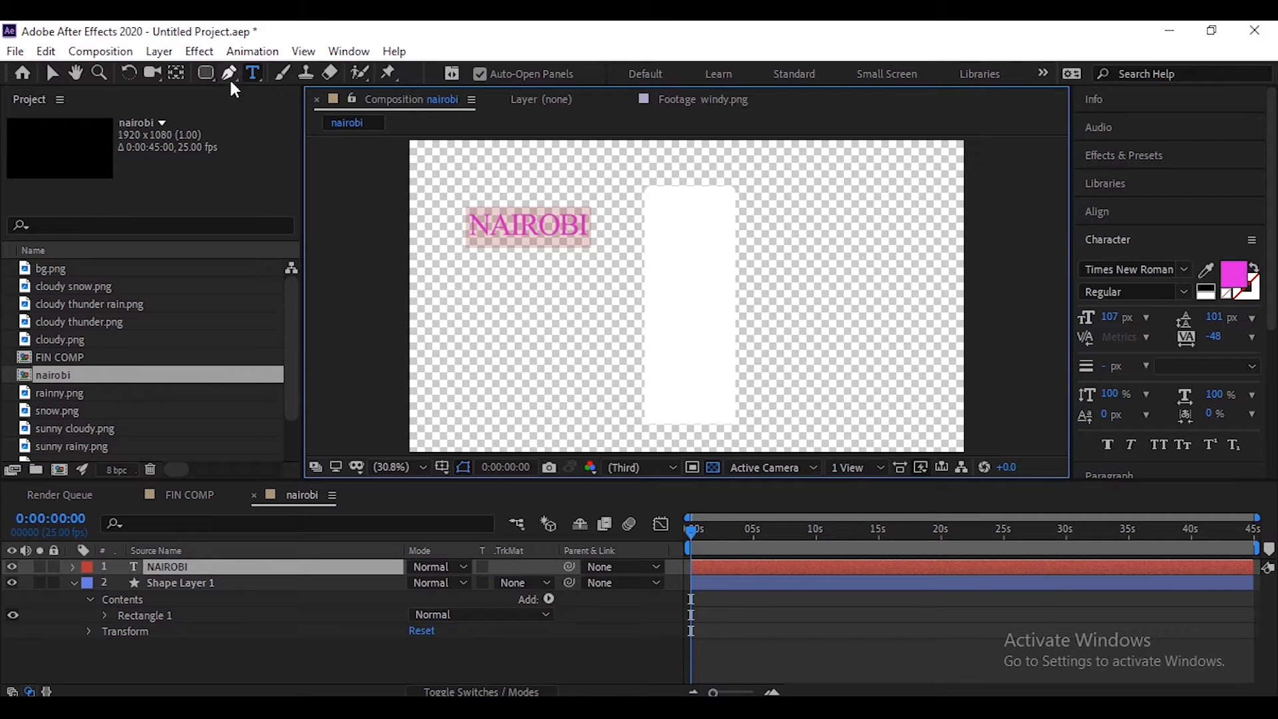
pyautogui.click(1183, 270)
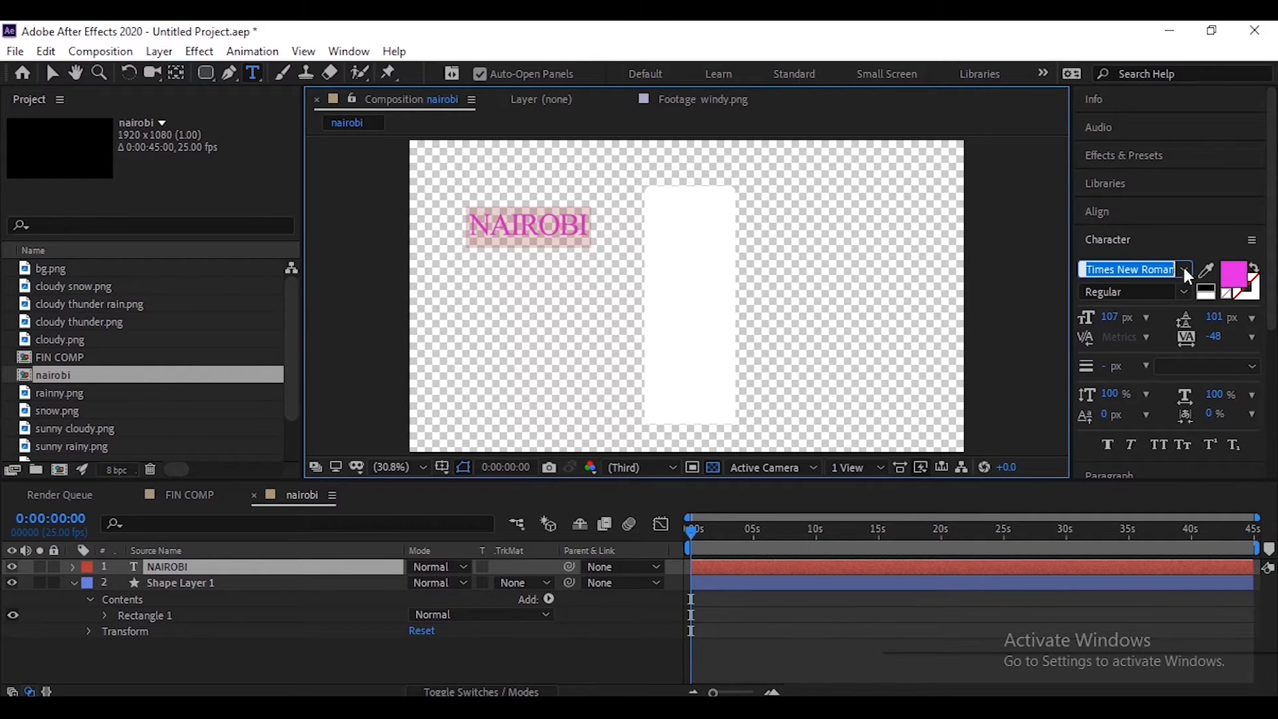
pyautogui.press('Down')
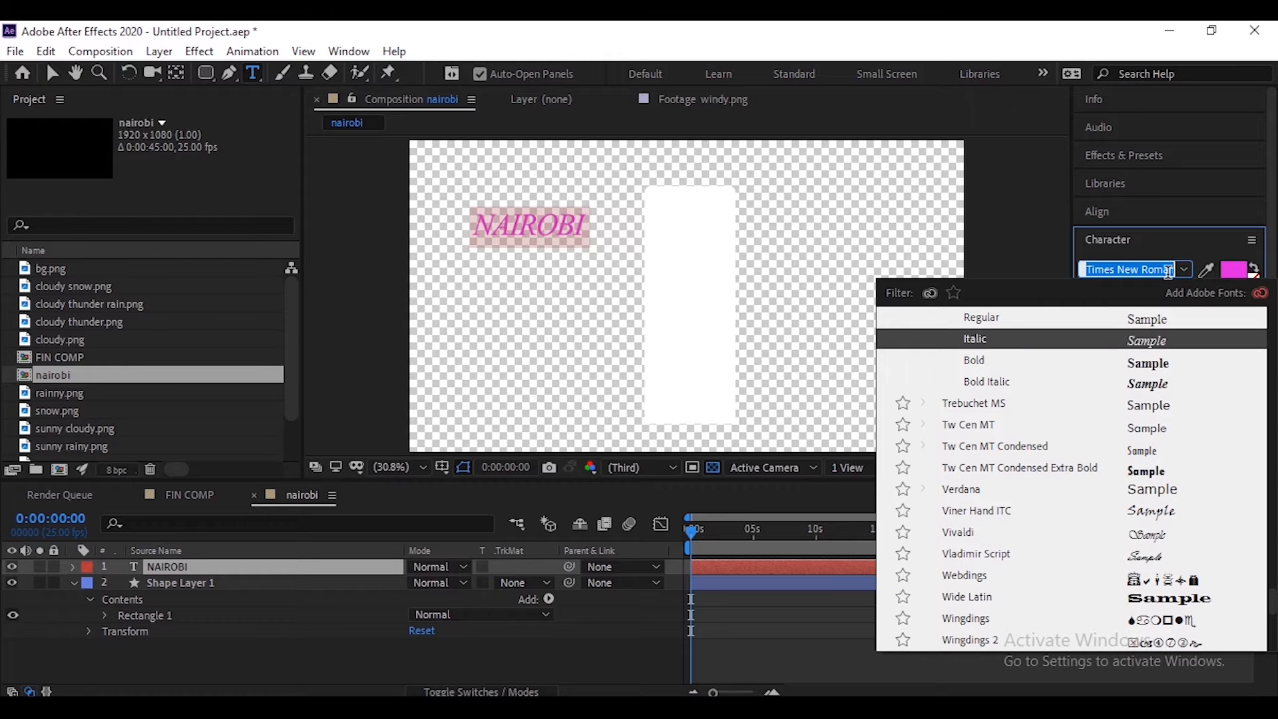
pyautogui.press('Down')
pyautogui.press('Down')
pyautogui.press('Down')
pyautogui.press('Down')
pyautogui.press('Down')
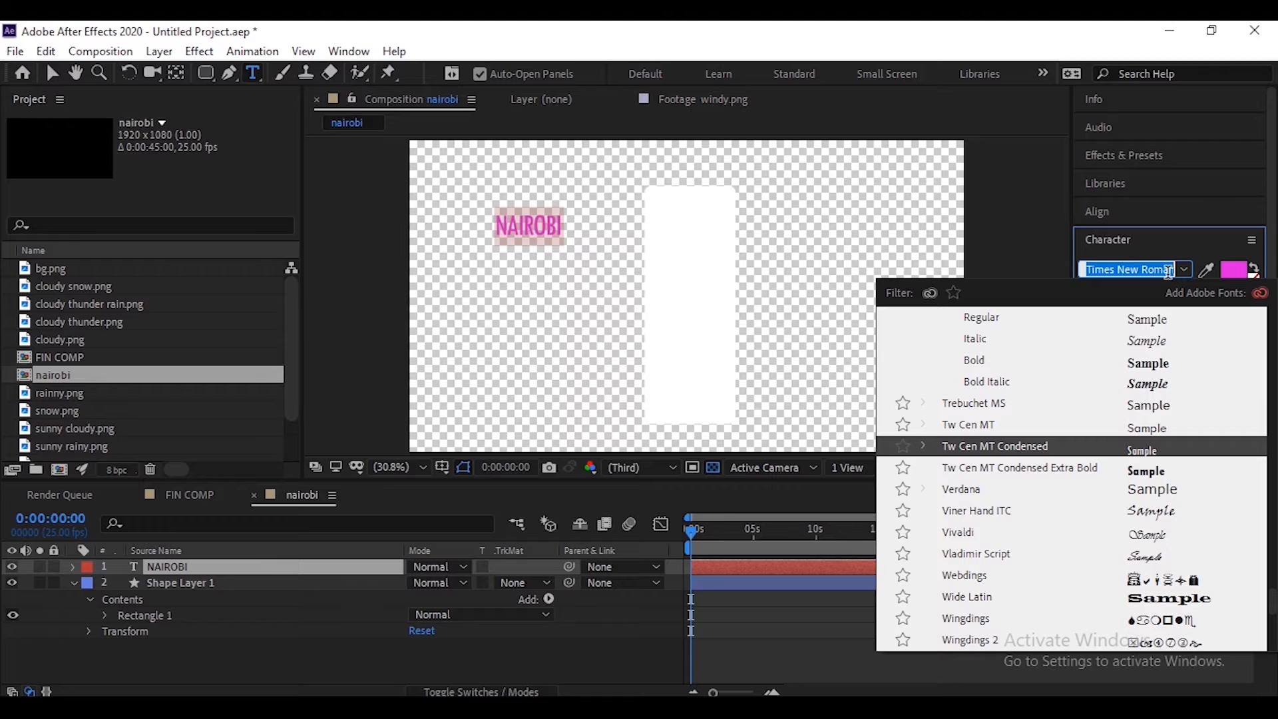
pyautogui.press('Return')
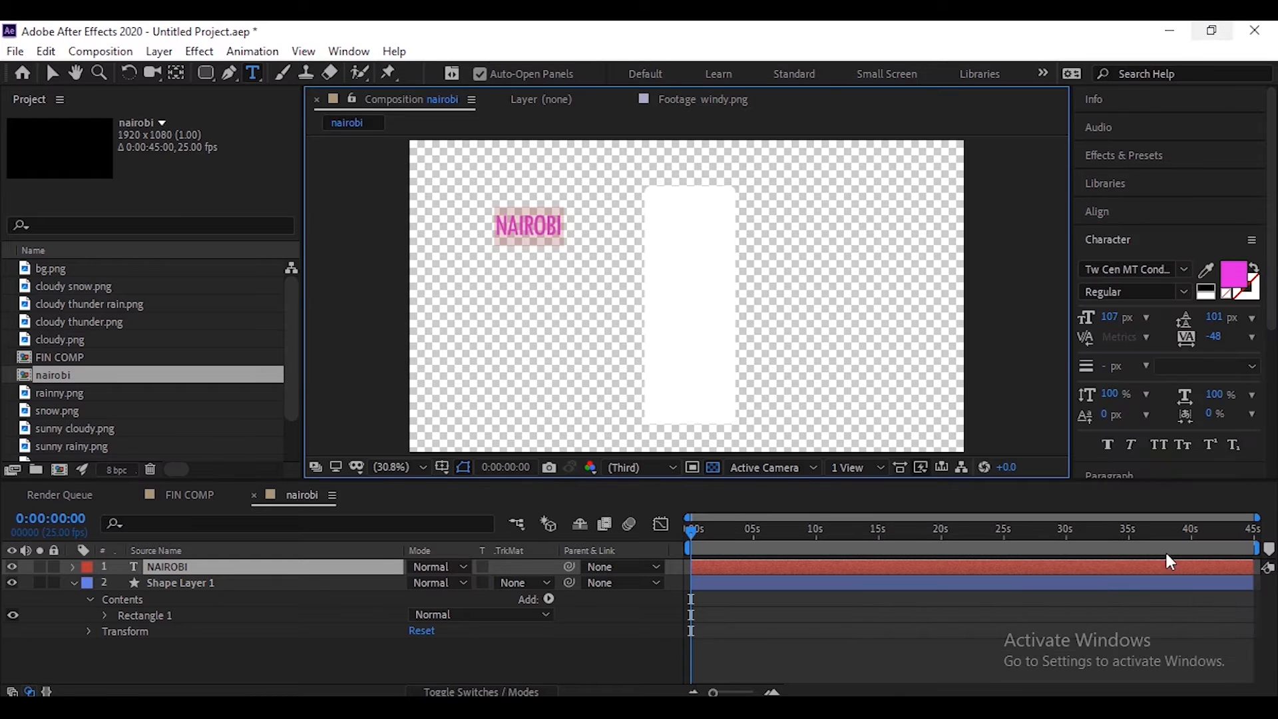
# Change the fill colour of the NAIROBI text to bright cyan blue
pyautogui.click(1233, 278)
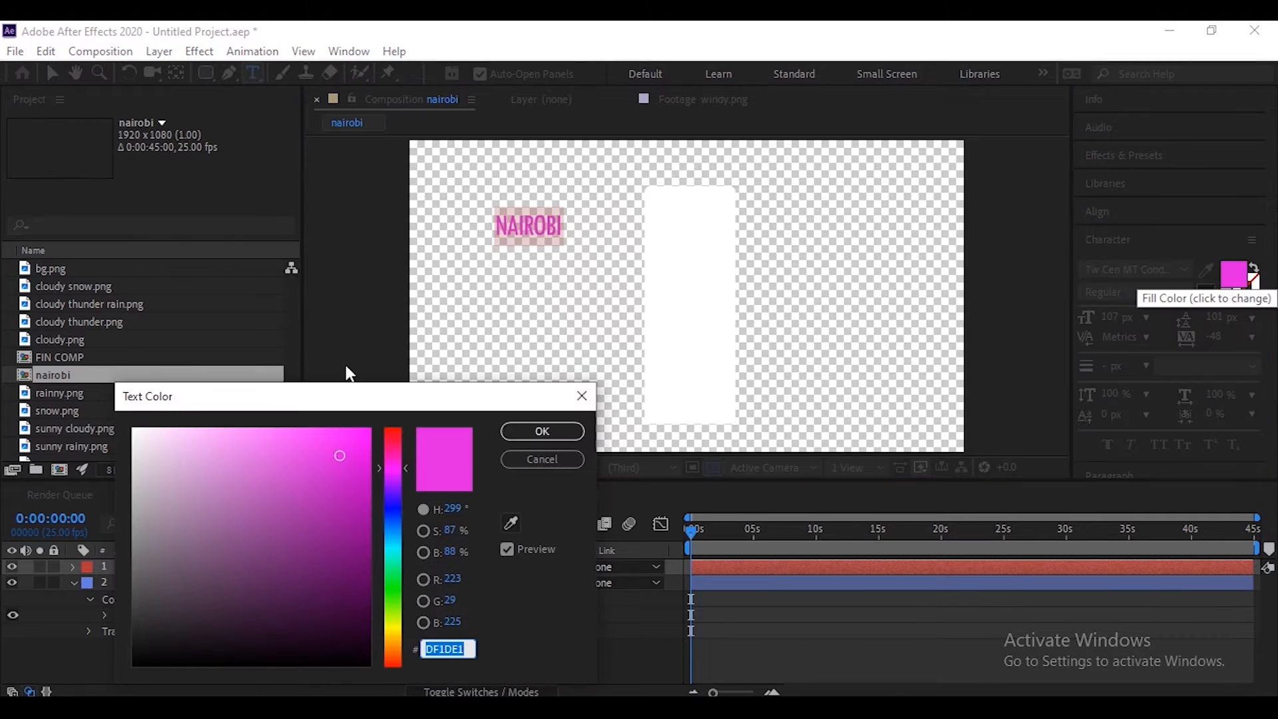
pyautogui.click(393, 533)
pyautogui.moveTo(338, 507); pyautogui.dragTo(412, 388)
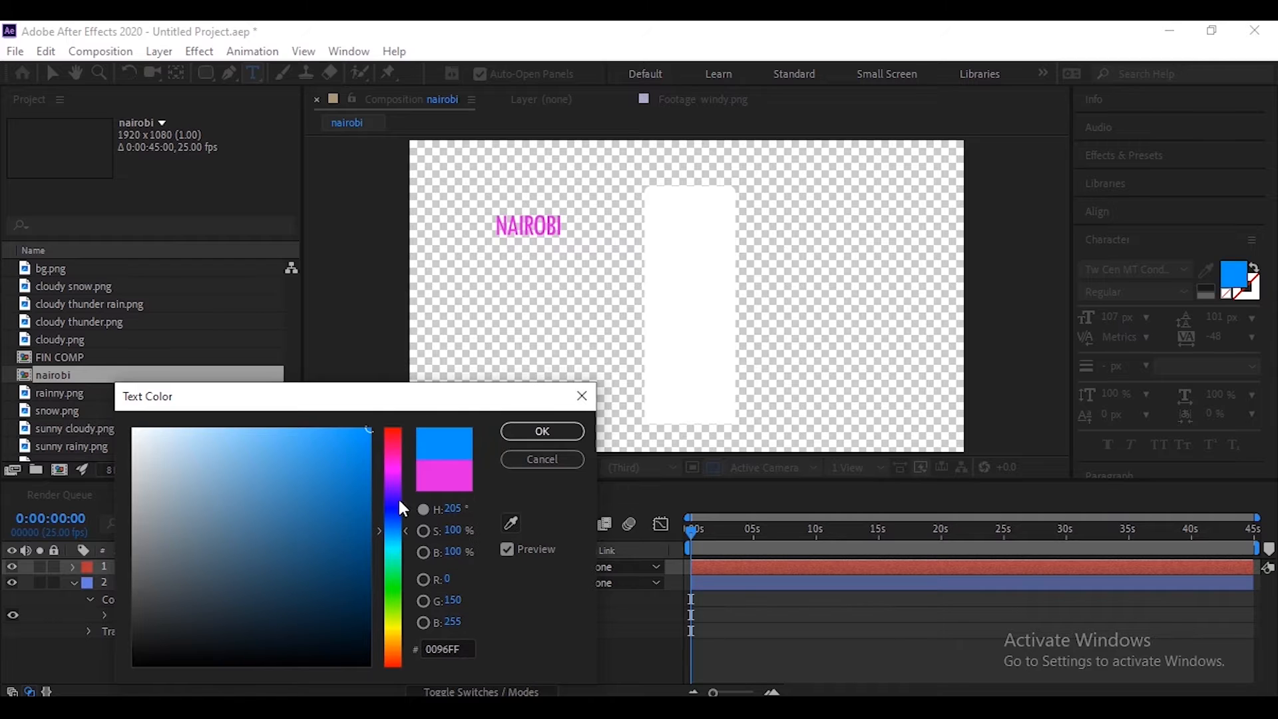
pyautogui.moveTo(393, 538); pyautogui.dragTo(394, 555)
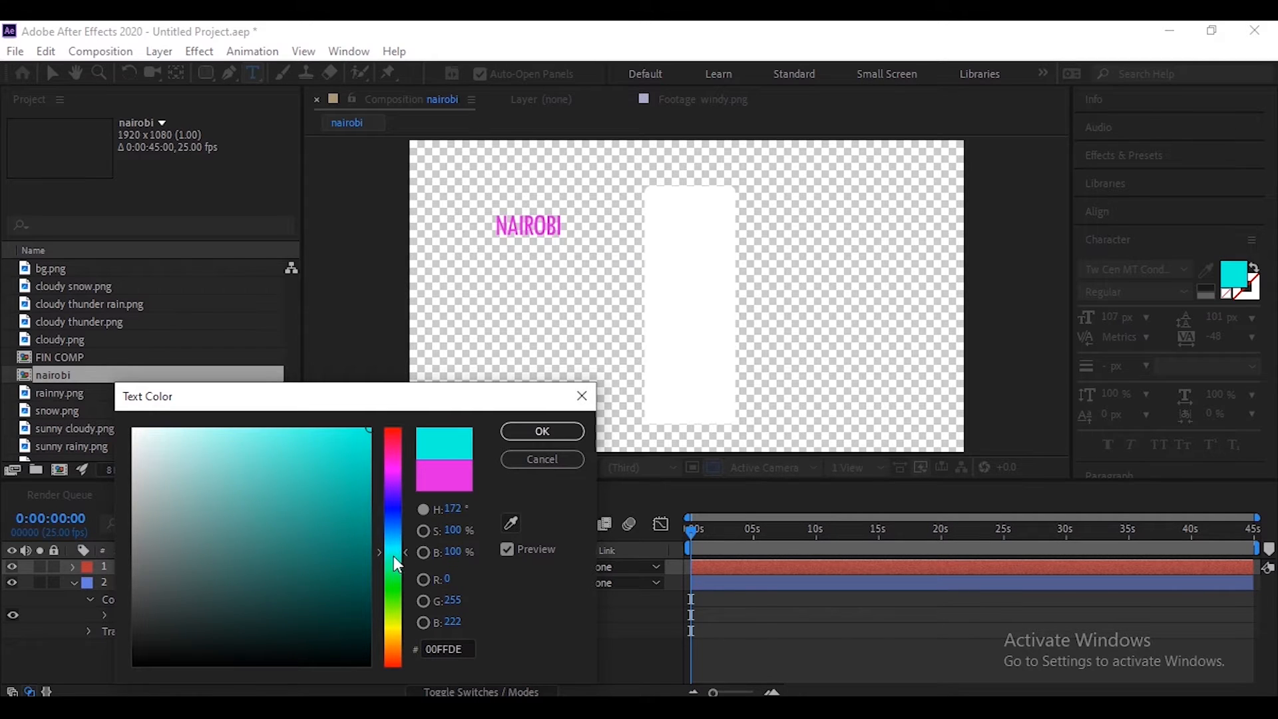
pyautogui.click(546, 432)
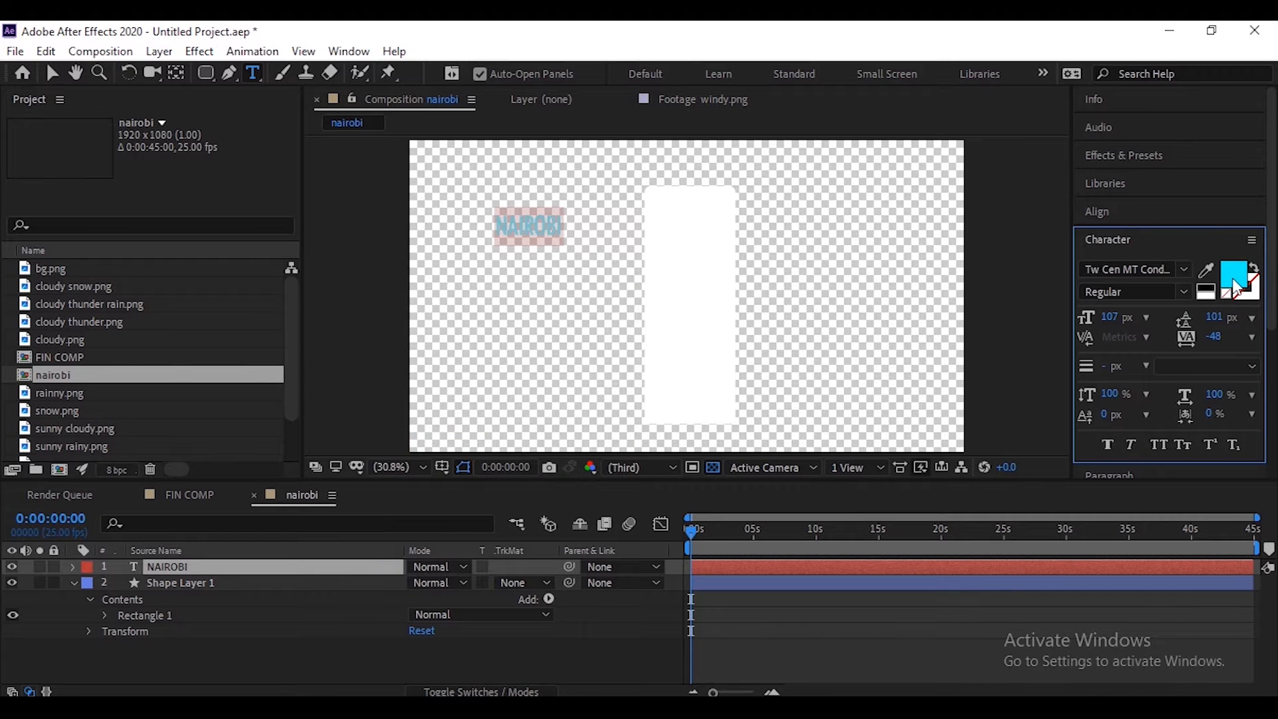
# Move the NAIROBI text onto the white rectangle, centring it horizontally near the rectangle's upper edge
pyautogui.click(52, 73)
pyautogui.moveTo(542, 222); pyautogui.dragTo(700, 206)
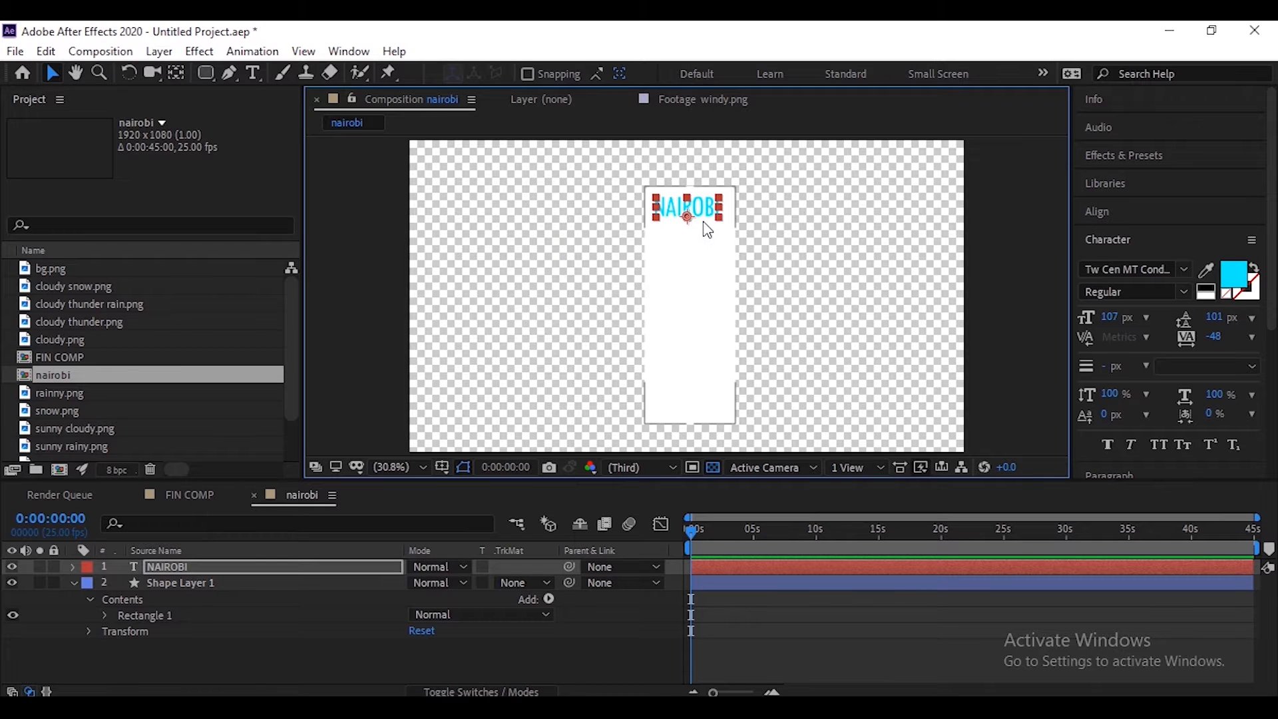
pyautogui.scroll(3, 704, 223)
pyautogui.scroll(-4, 704, 225)
pyautogui.scroll(3, 704, 228)
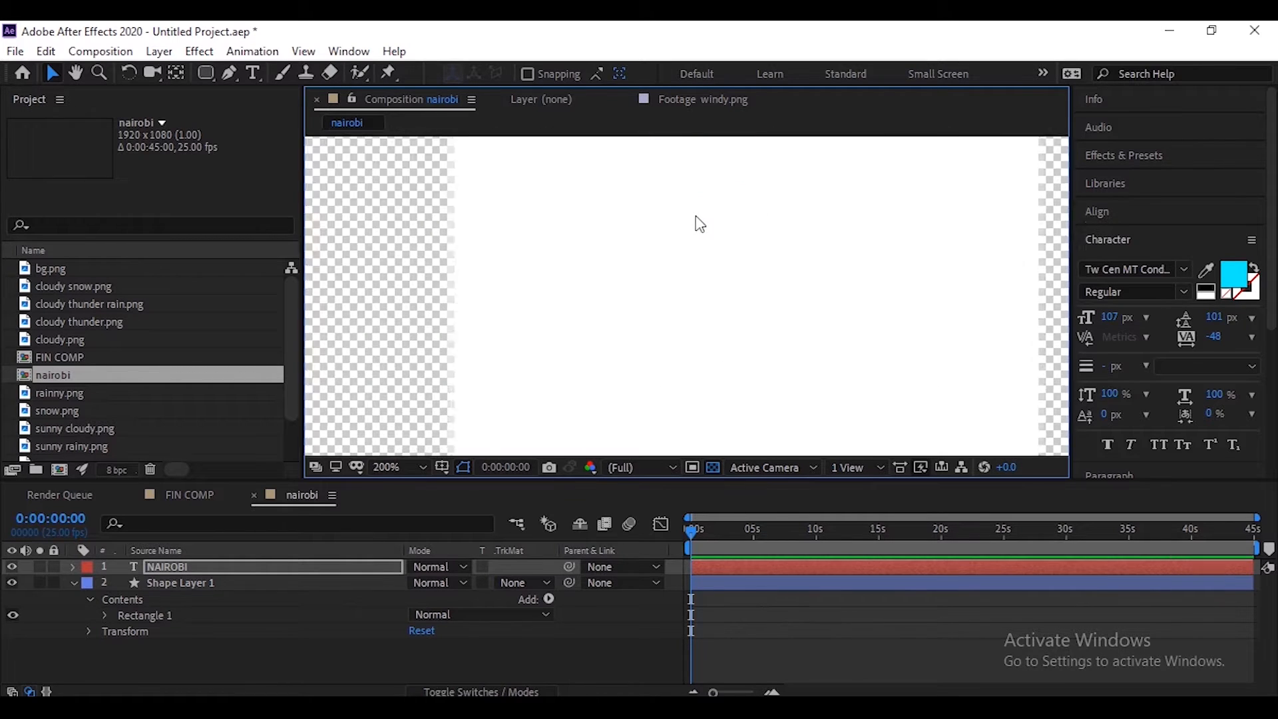
pyautogui.scroll(-5, 693, 223)
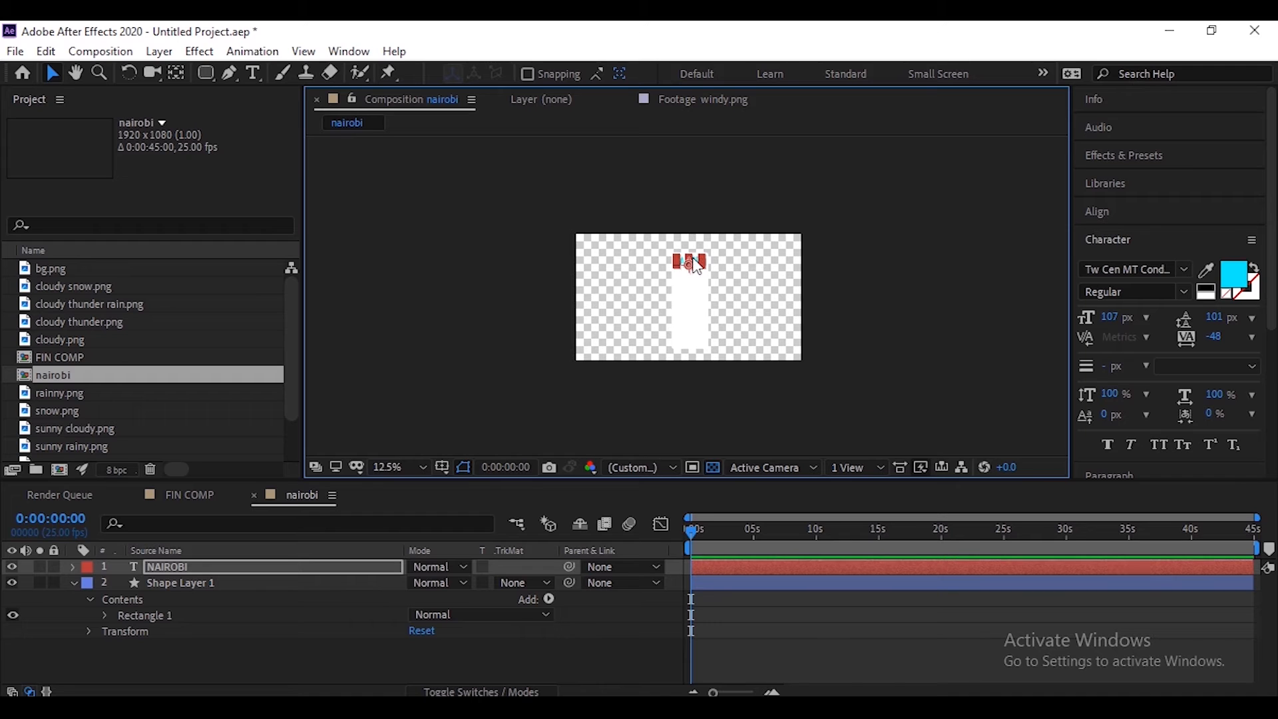
pyautogui.scroll(6, 690, 249)
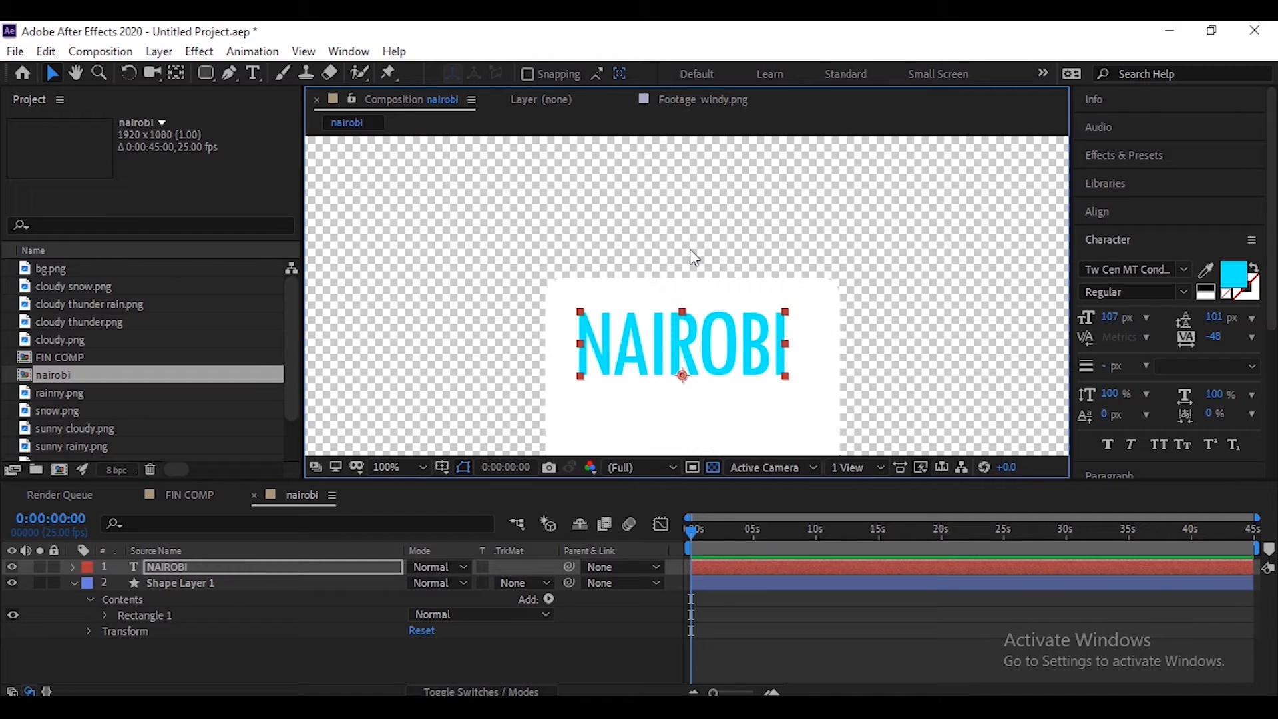
pyautogui.moveTo(690, 345); pyautogui.dragTo(697, 332)
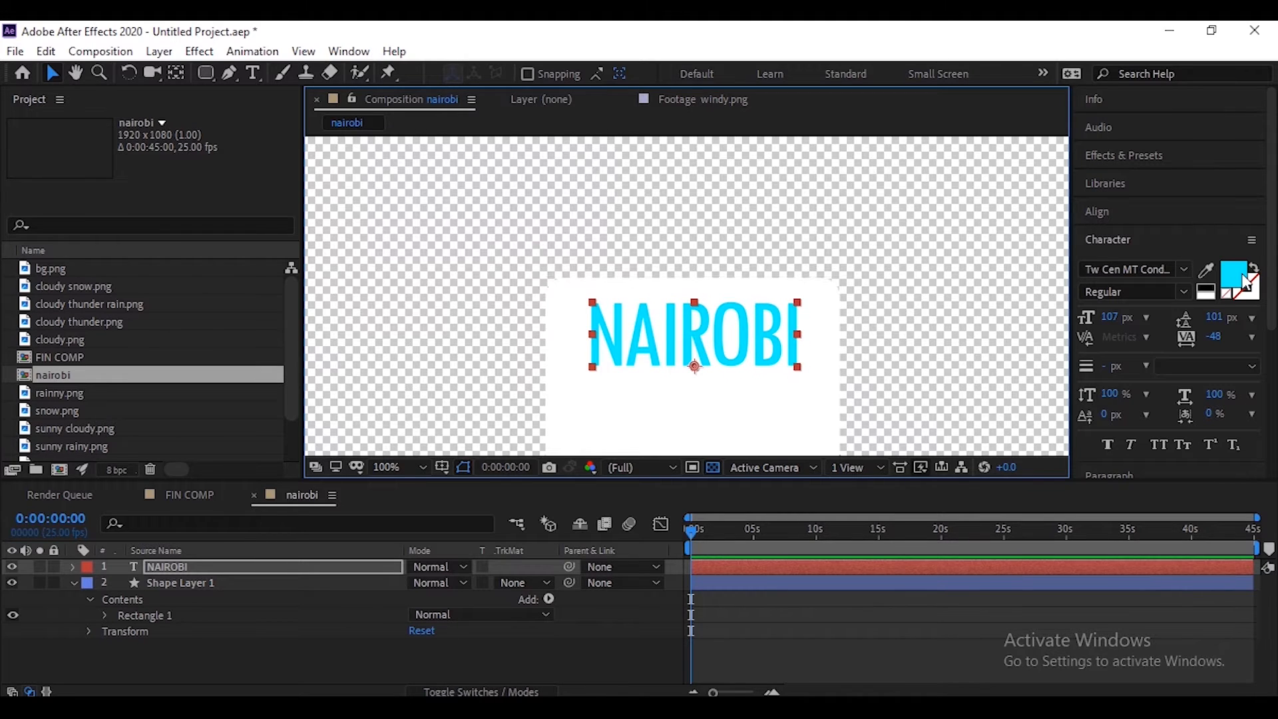
# Change the fill colour of the NAIROBI text to black (000000)
pyautogui.click(1233, 274)
pyautogui.moveTo(285, 524); pyautogui.dragTo(435, 660)
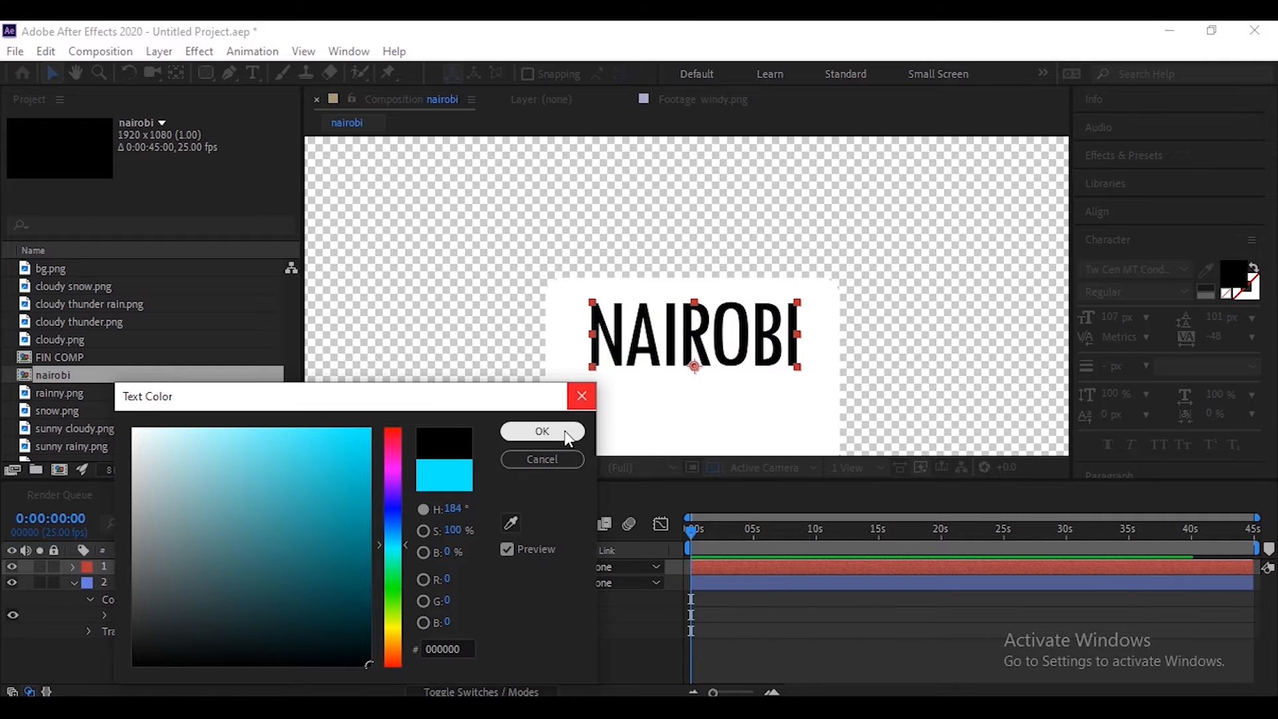
pyautogui.click(581, 395)
pyautogui.scroll(-7, 692, 366)
pyautogui.scroll(4, 692, 365)
pyautogui.click(384, 468)
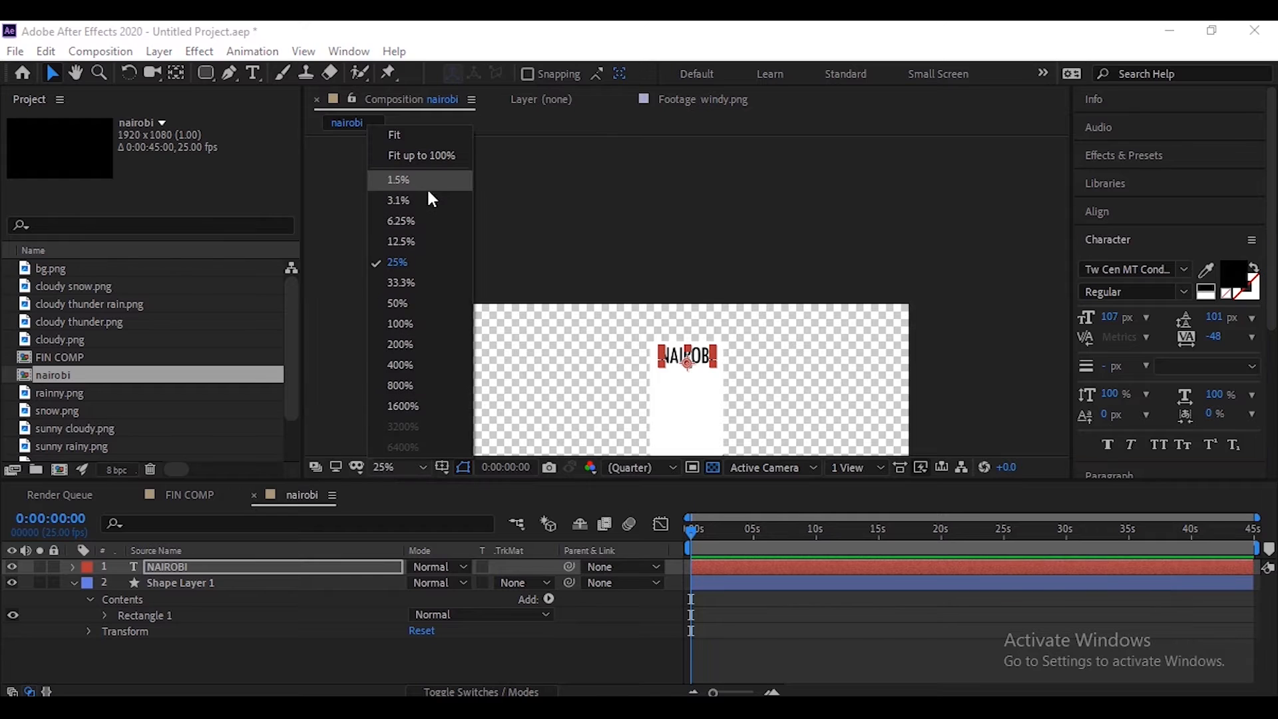
pyautogui.click(429, 158)
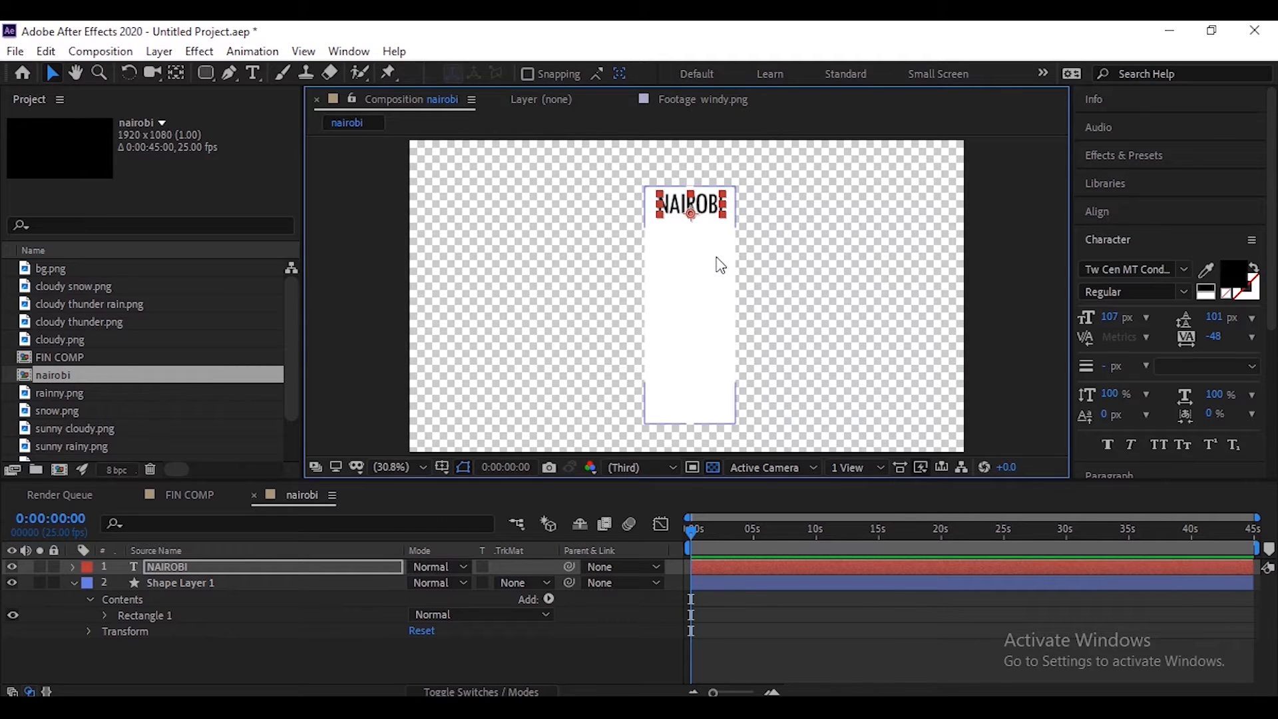
pyautogui.scroll(4, 716, 266)
pyautogui.scroll(2, 720, 265)
pyautogui.scroll(-8, 720, 266)
pyautogui.scroll(2, 719, 266)
pyautogui.scroll(-2, 719, 266)
pyautogui.scroll(3, 662, 222)
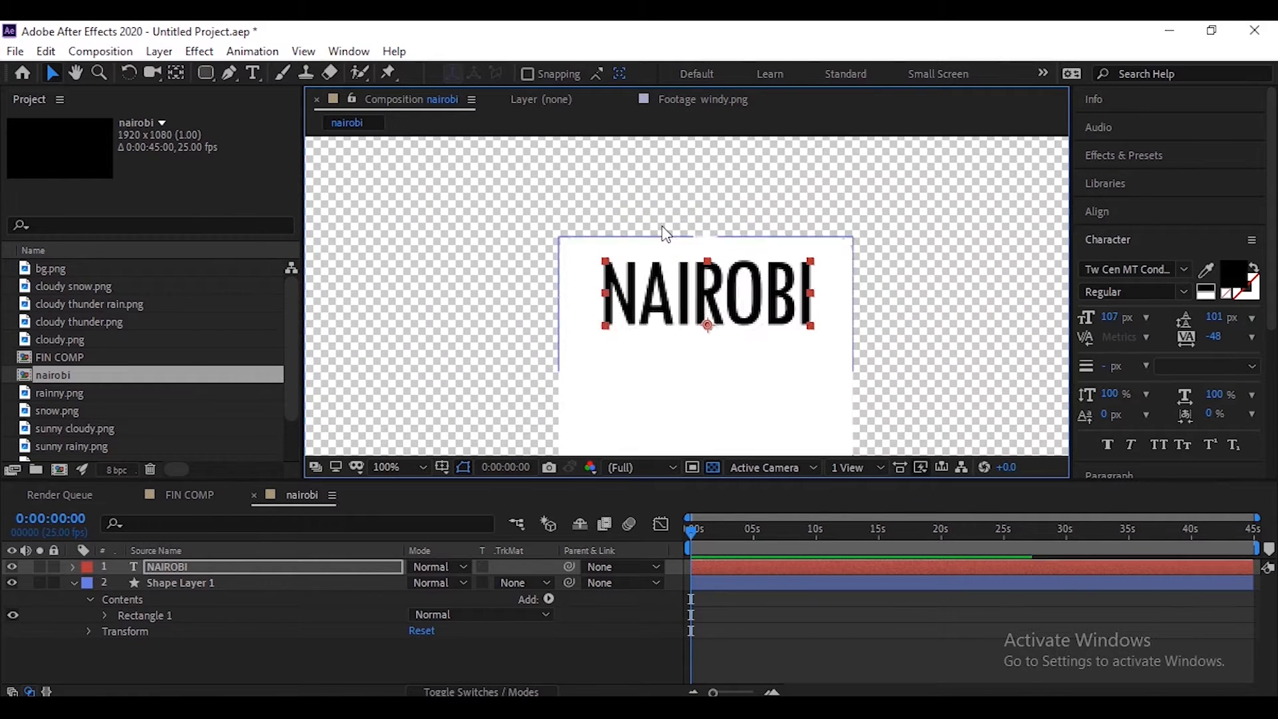
pyautogui.scroll(-3, 732, 219)
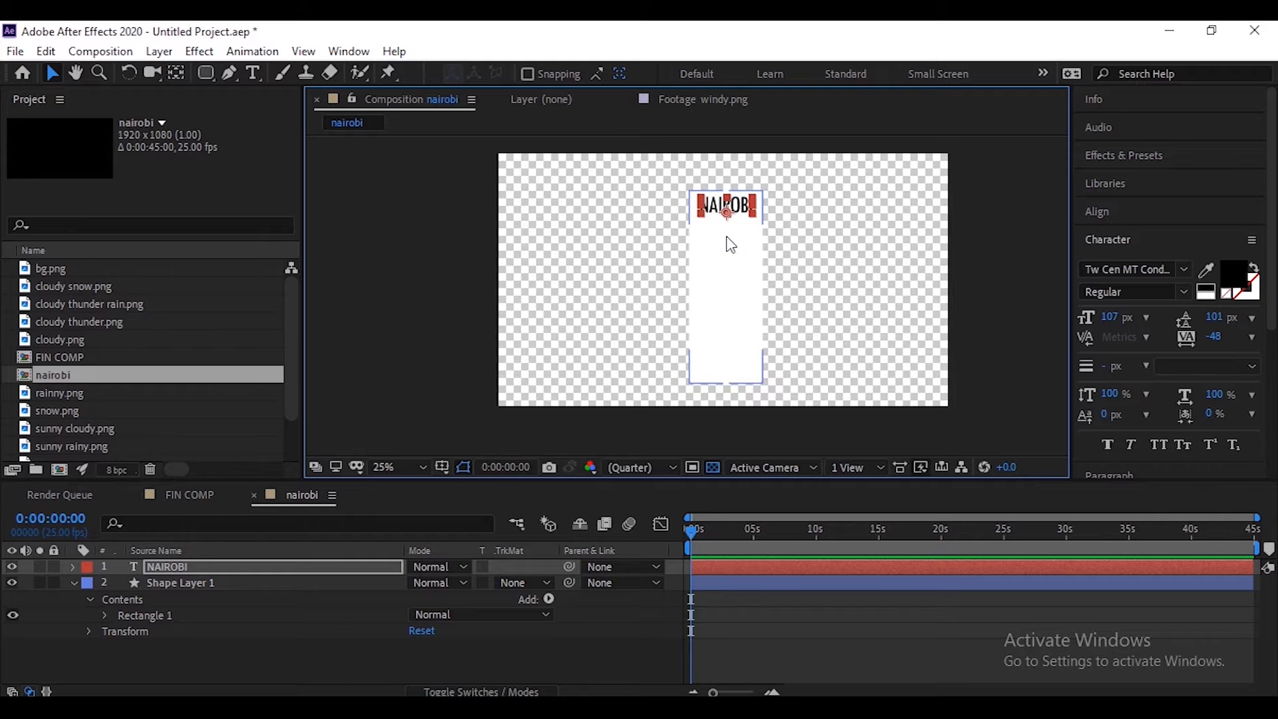
# Draw a white rounded rectangle across the card's full width, starting just below the NAIROBI text and stopping above the card's lower end
pyautogui.scroll(2, 727, 243)
pyautogui.click(465, 320)
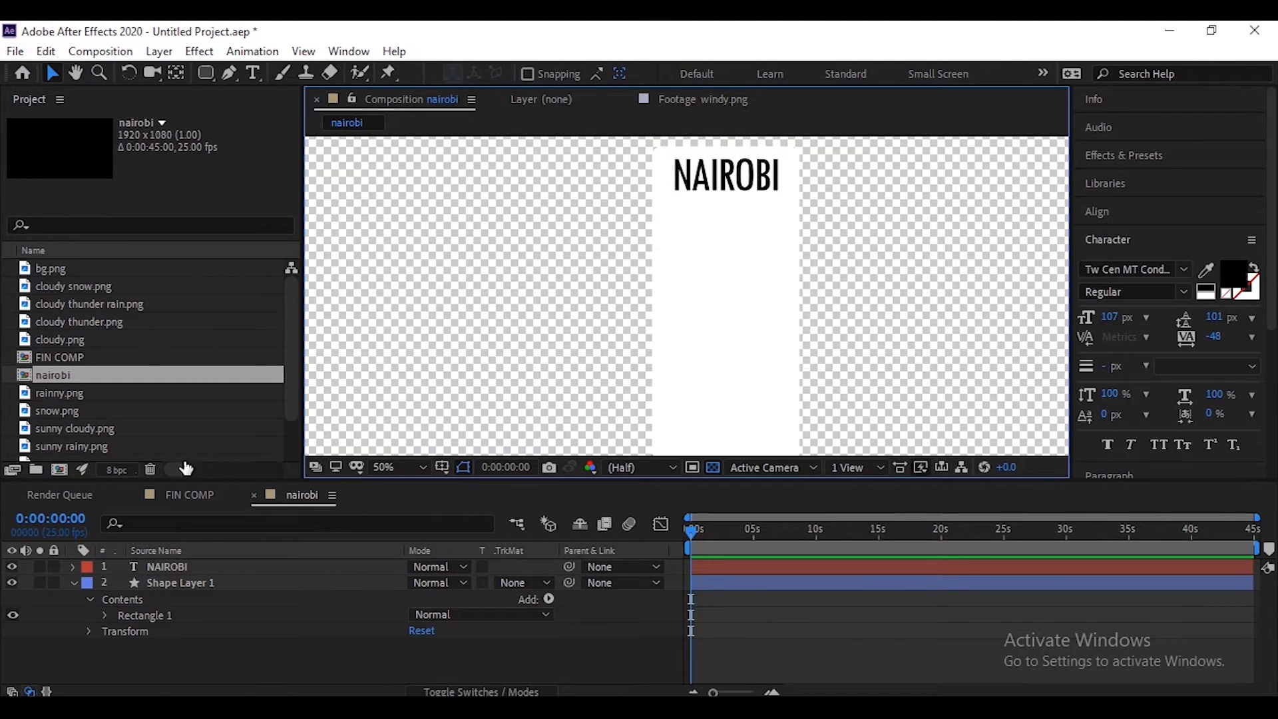
pyautogui.click(205, 74)
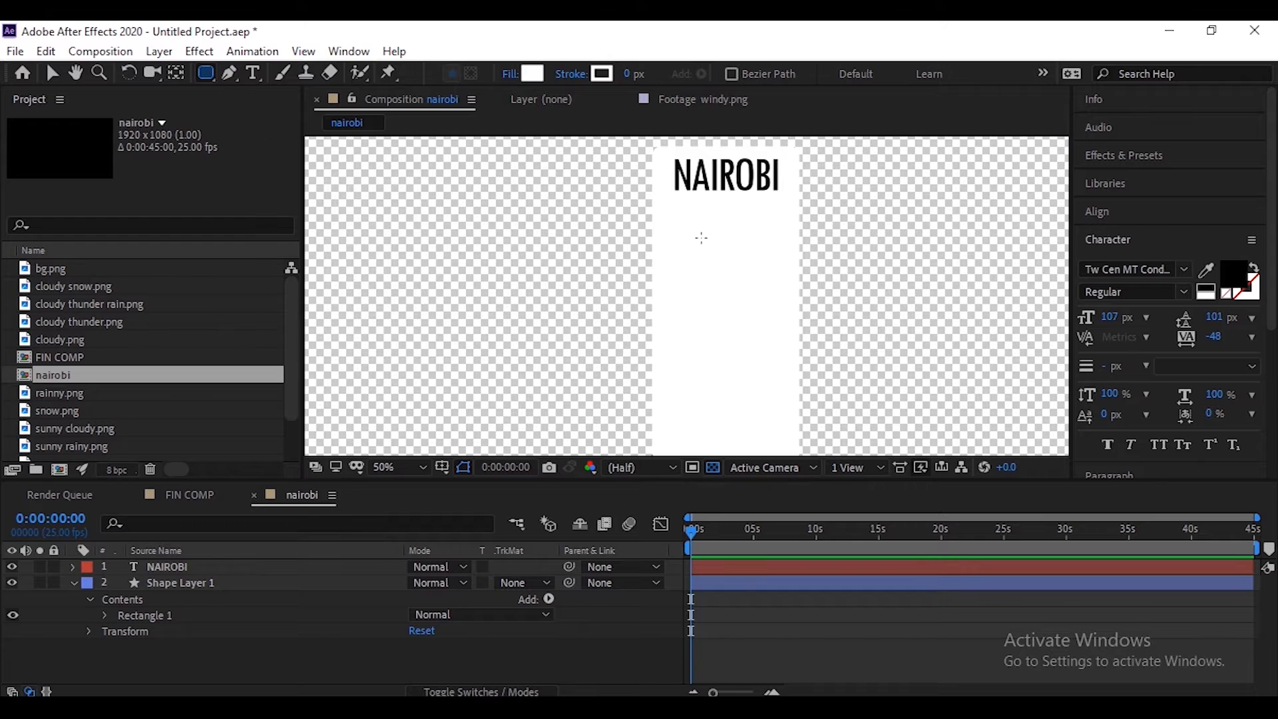
pyautogui.moveTo(653, 196); pyautogui.dragTo(798, 421)
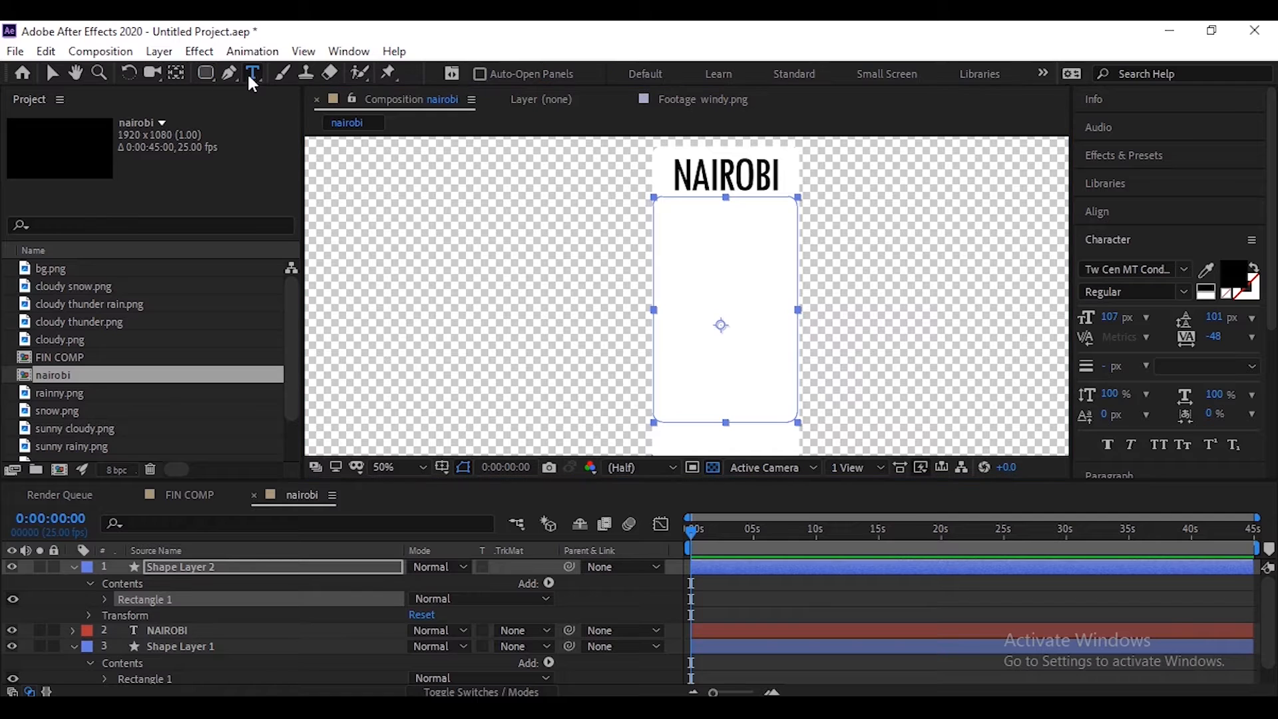
pyautogui.click(52, 73)
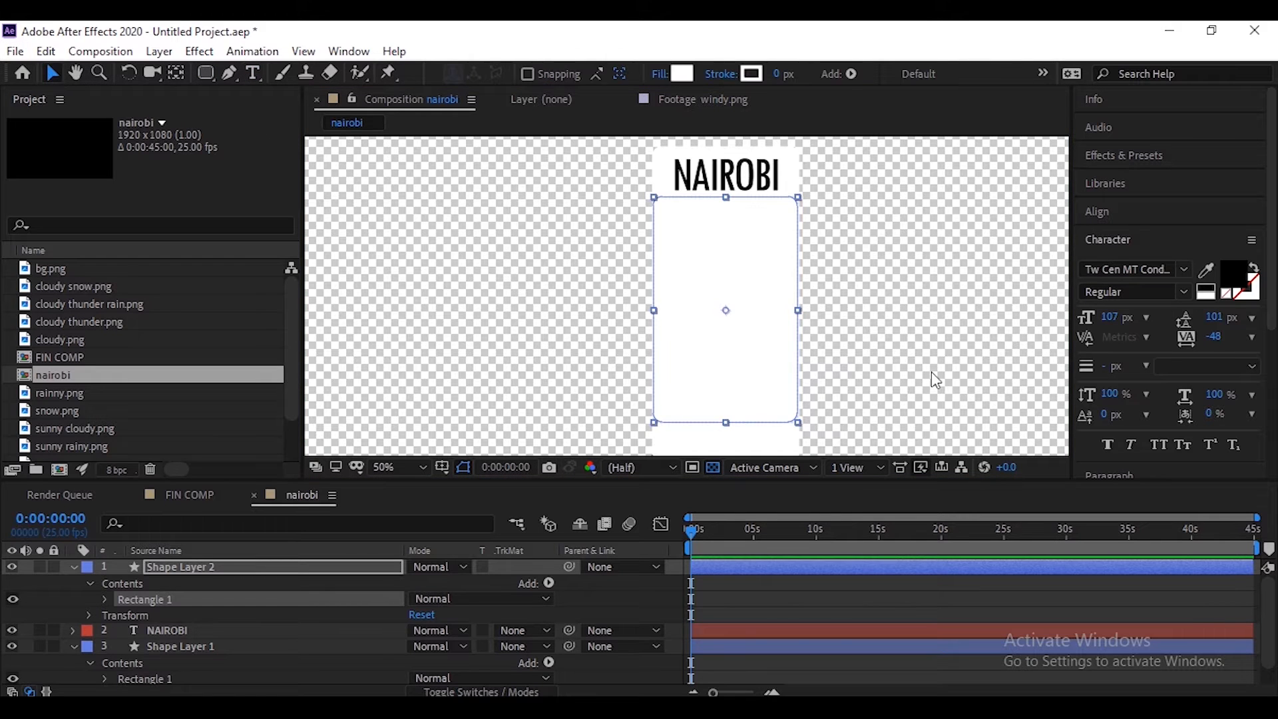
# Shorten the new rectangle by raising its lower edge, leaving roughly the lower two fifths of the card free
pyautogui.scroll(-5, 931, 365)
pyautogui.scroll(1, 924, 362)
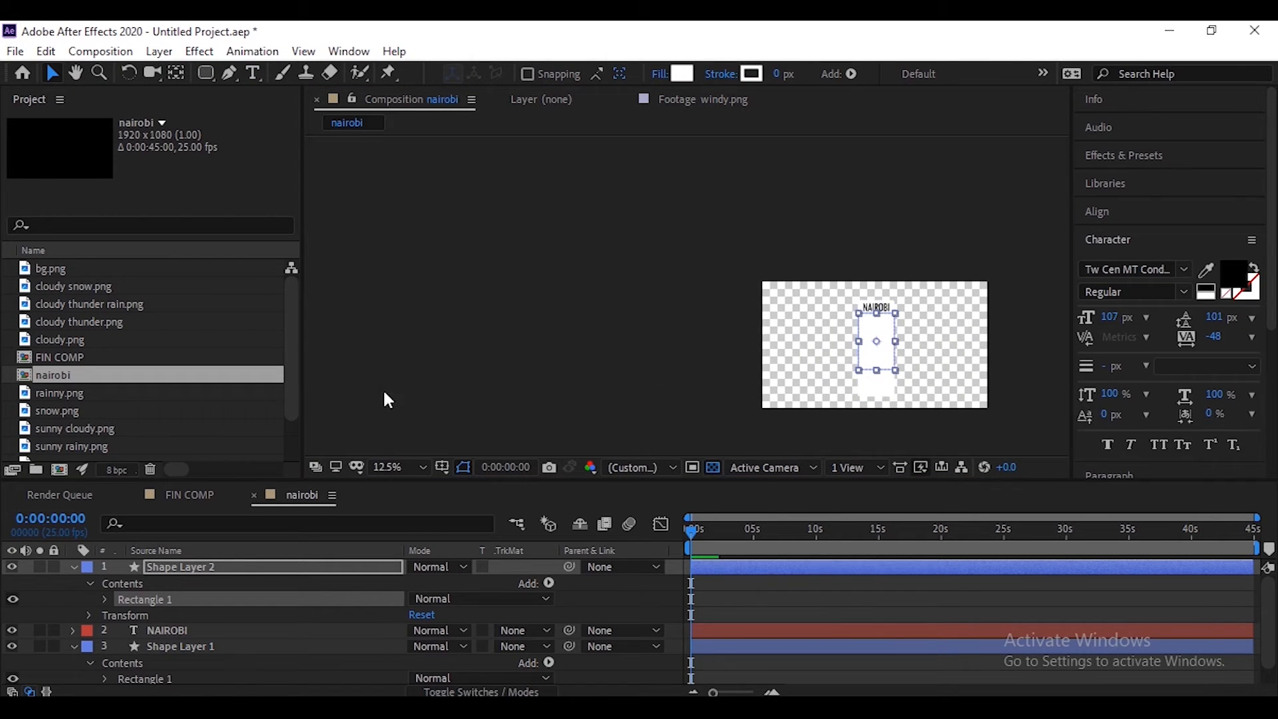
pyautogui.click(388, 467)
pyautogui.click(401, 154)
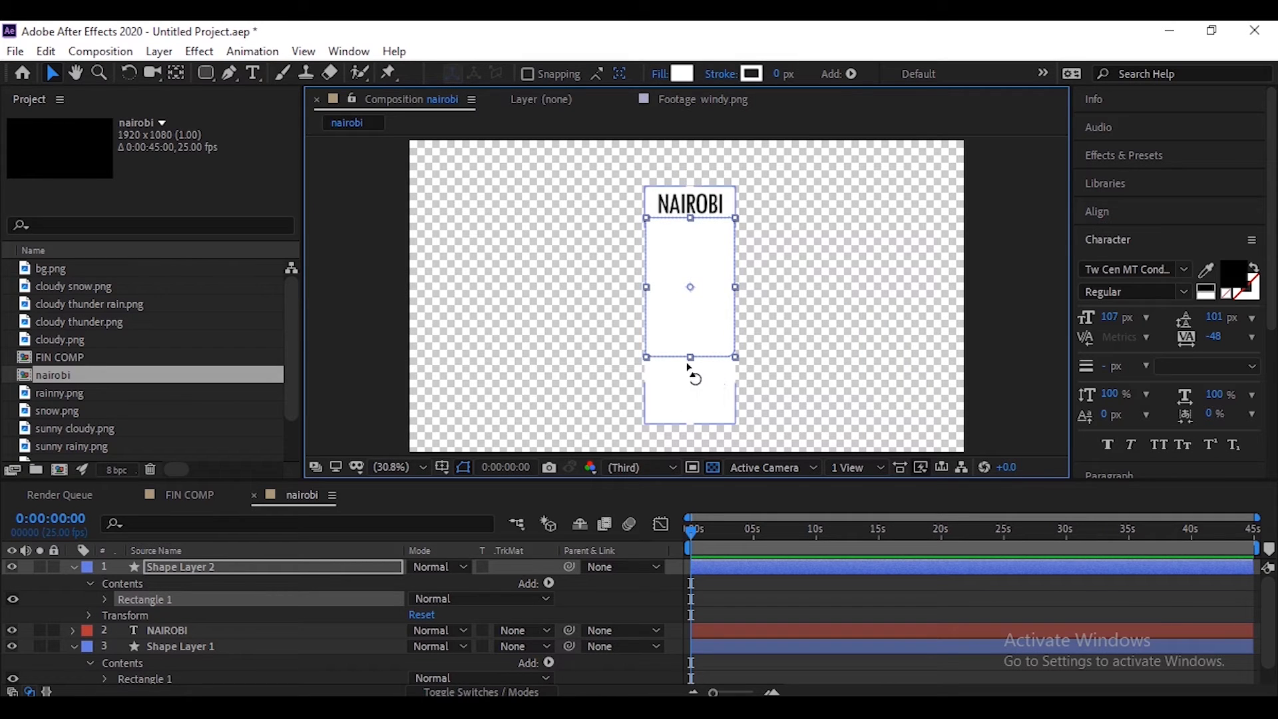
pyautogui.moveTo(695, 365); pyautogui.dragTo(698, 334)
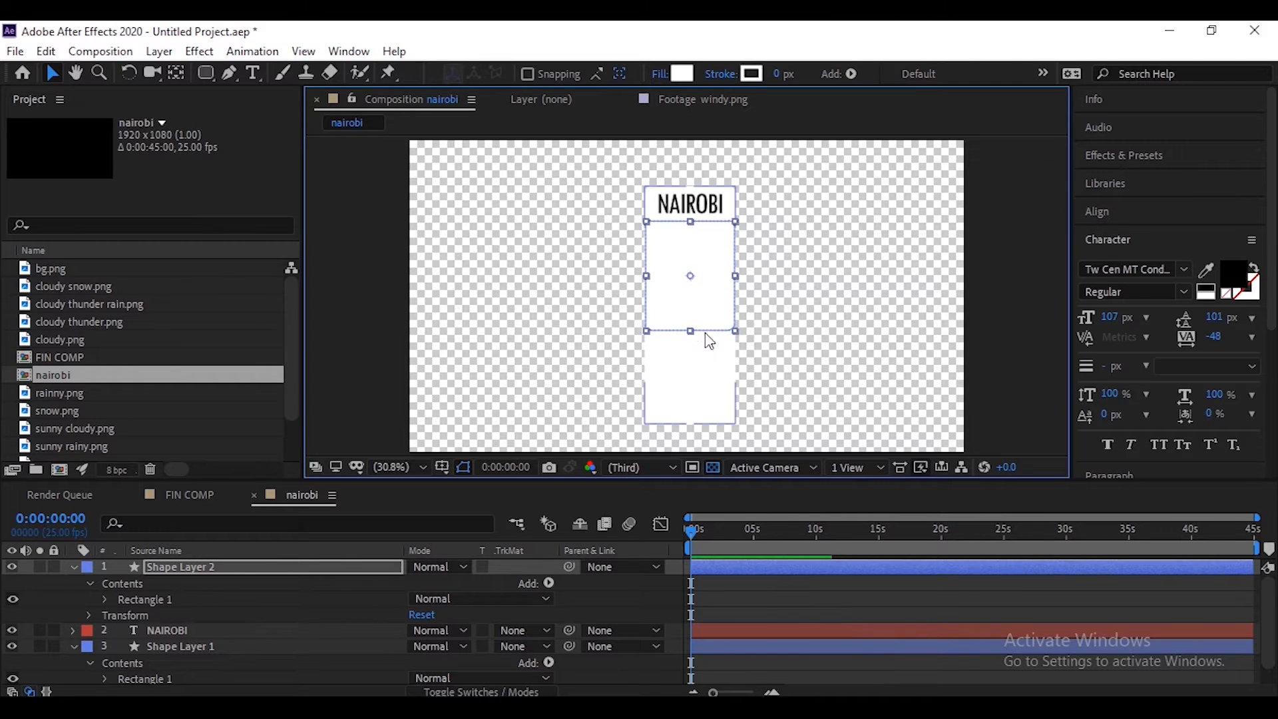
pyautogui.click(797, 326)
# Change the fill colour of the rectangle below NAIROBI to black (000000)
pyautogui.click(684, 283)
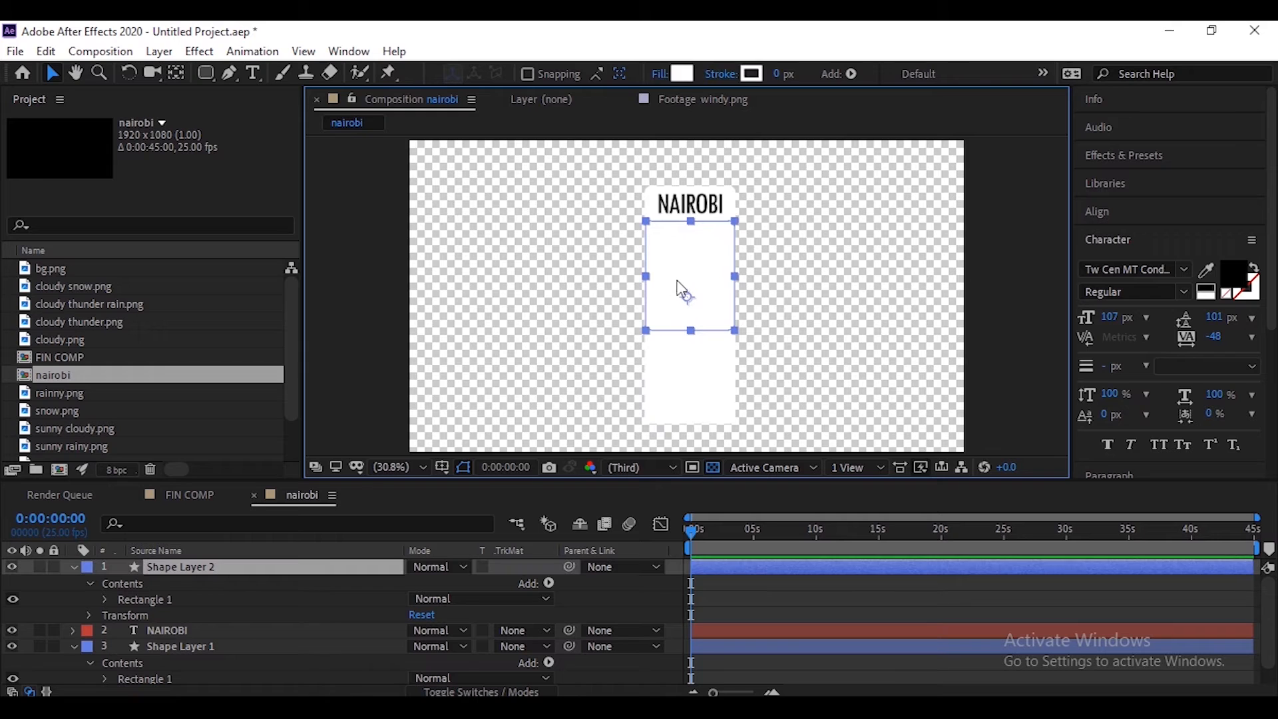
pyautogui.click(683, 74)
pyautogui.write('FF0000')
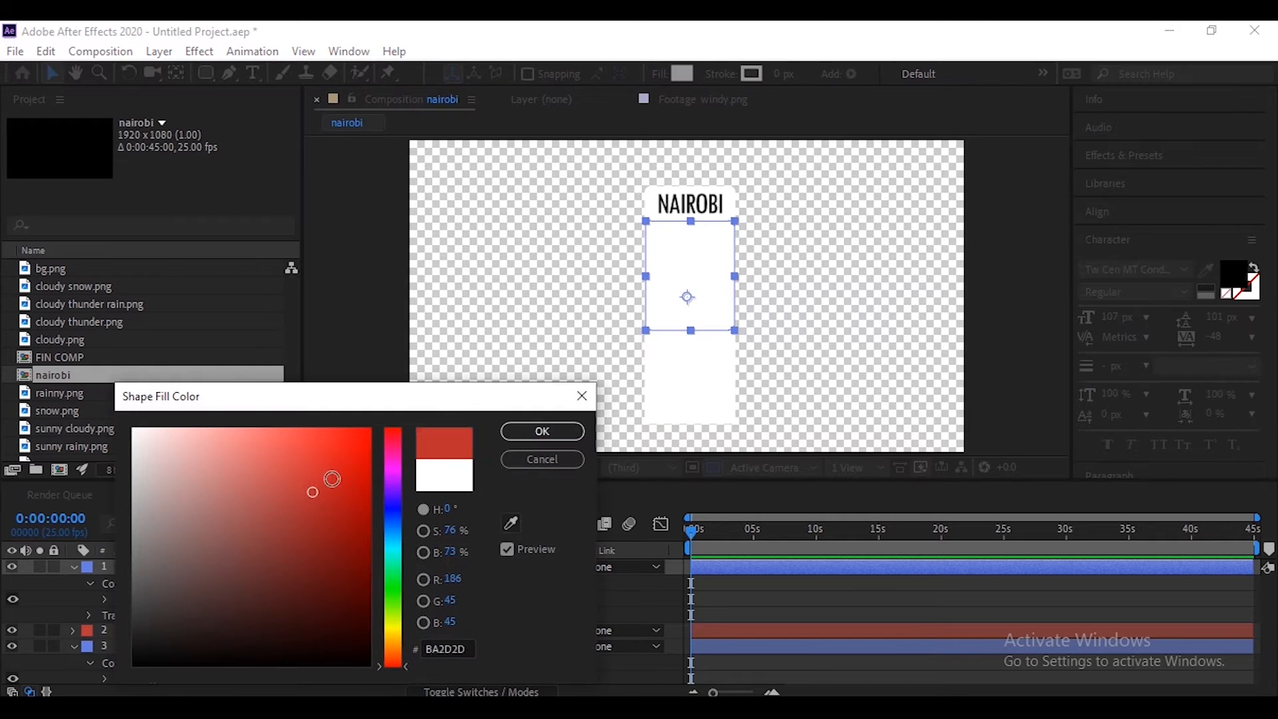
pyautogui.click(369, 665)
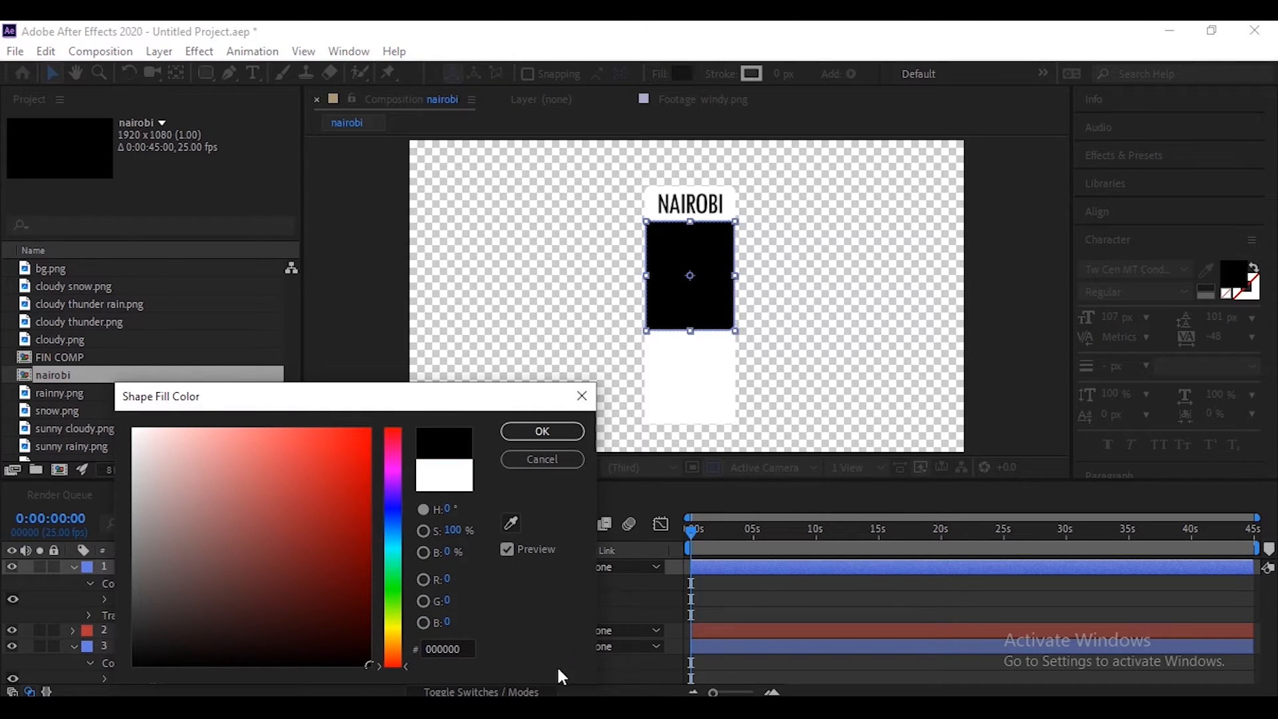
pyautogui.click(543, 431)
pyautogui.click(858, 327)
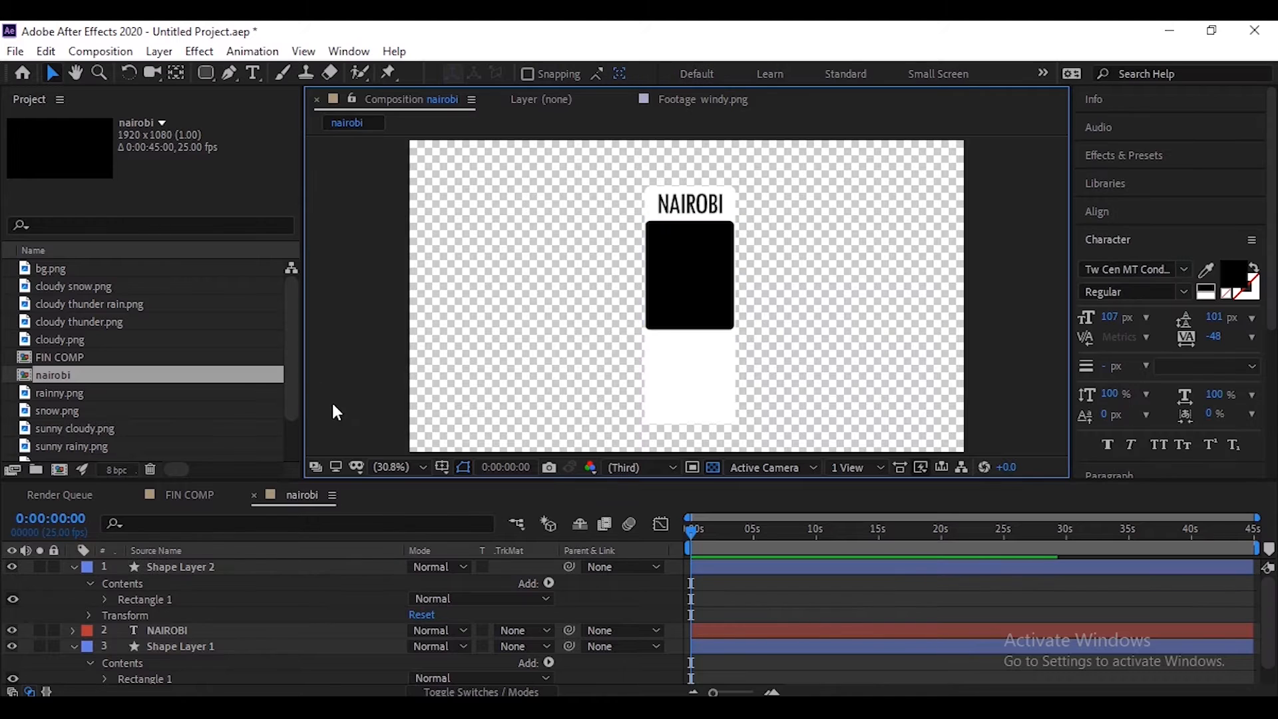
# Add a text layer beside the card reading HIGH and LOW, with an empty line between the two words
pyautogui.click(253, 73)
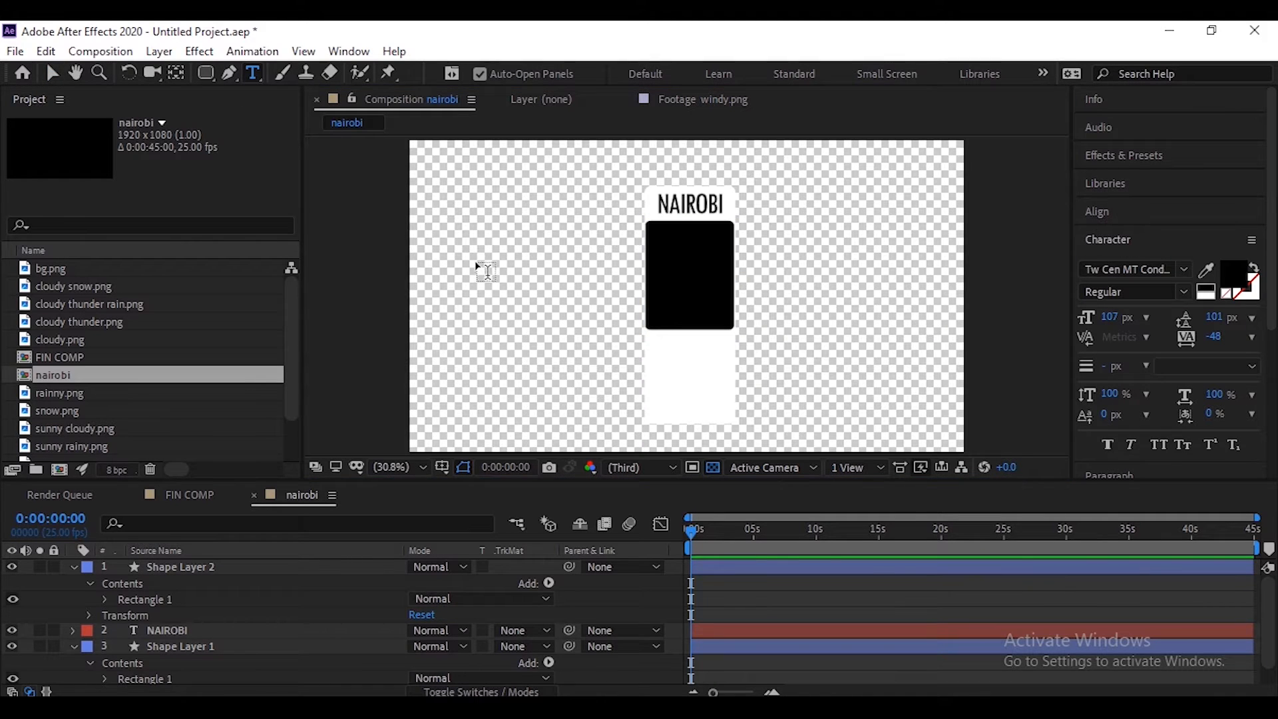
pyautogui.click(475, 259)
pyautogui.write('HIGH  ')
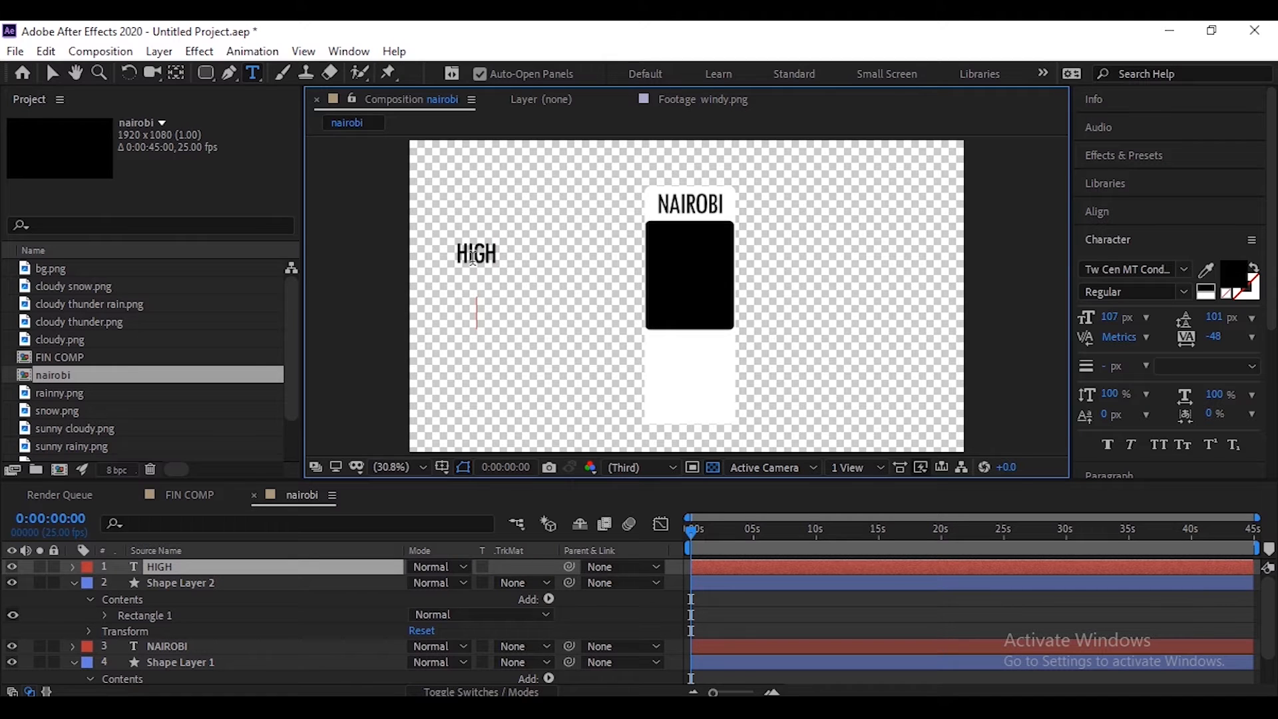
pyautogui.write('LOW')
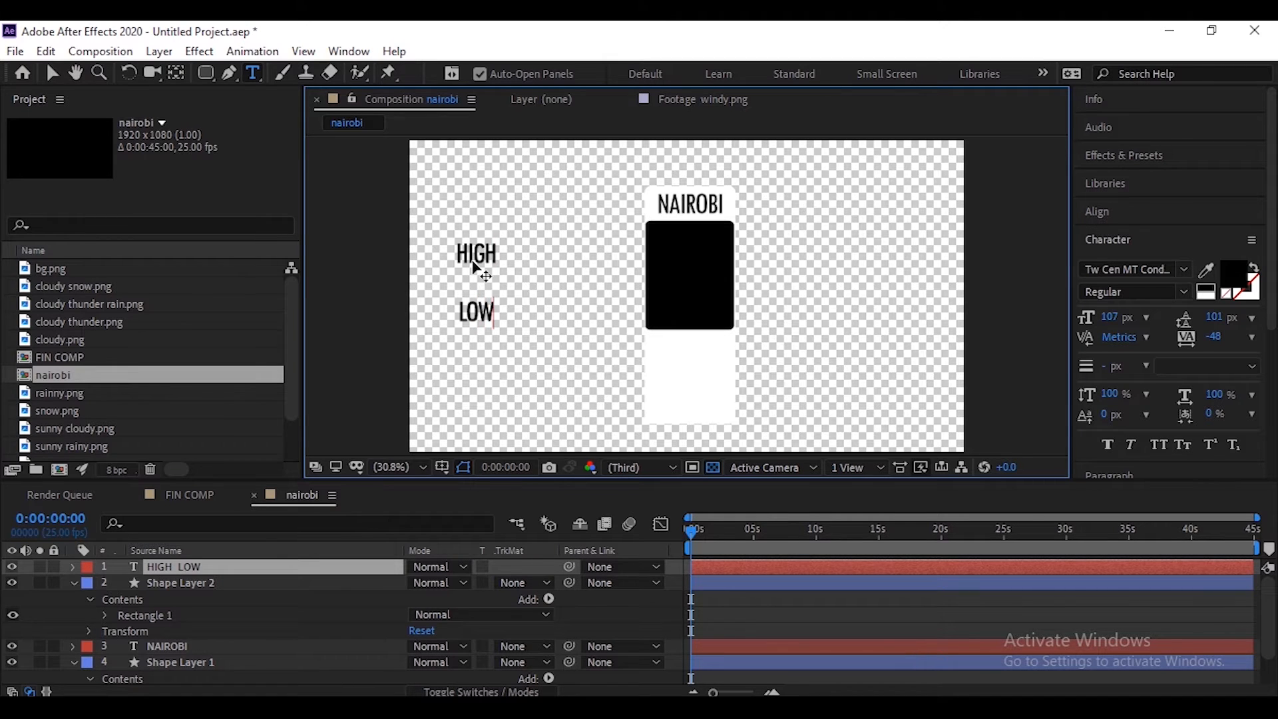
pyautogui.press('Escape')
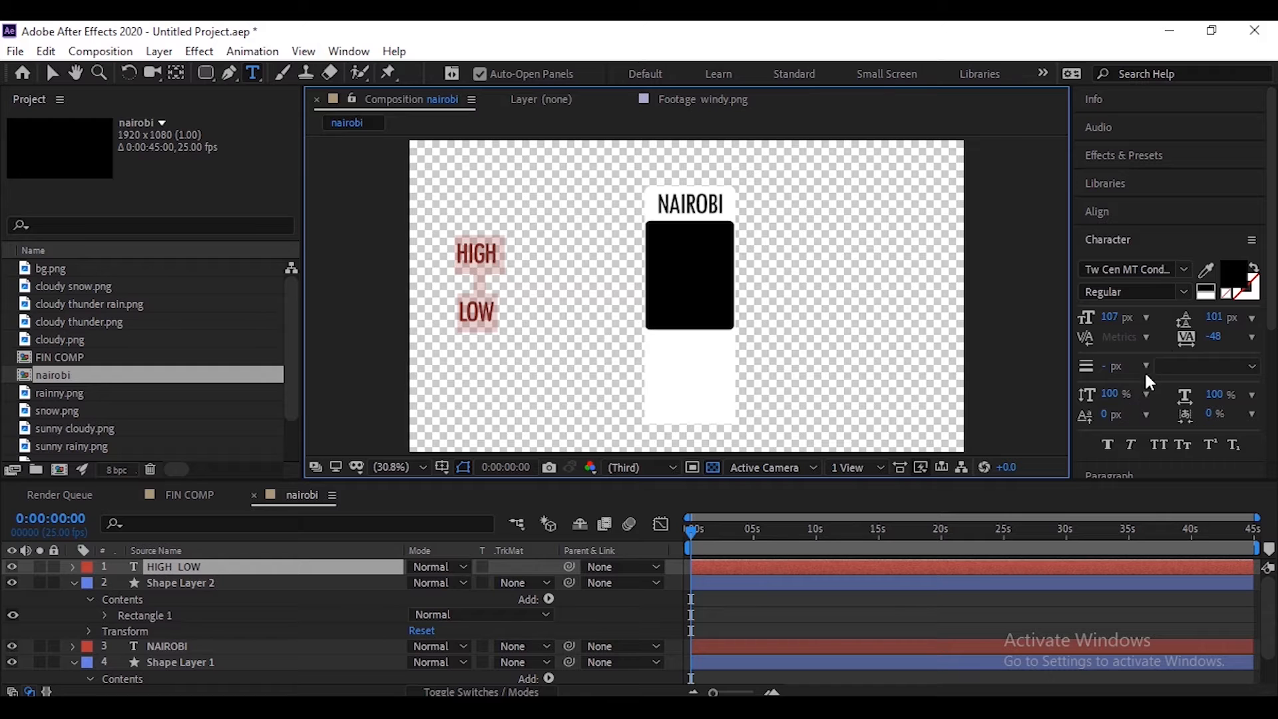
# Left-align the HIGH and LOW text
pyautogui.scroll(-5, 1257, 163)
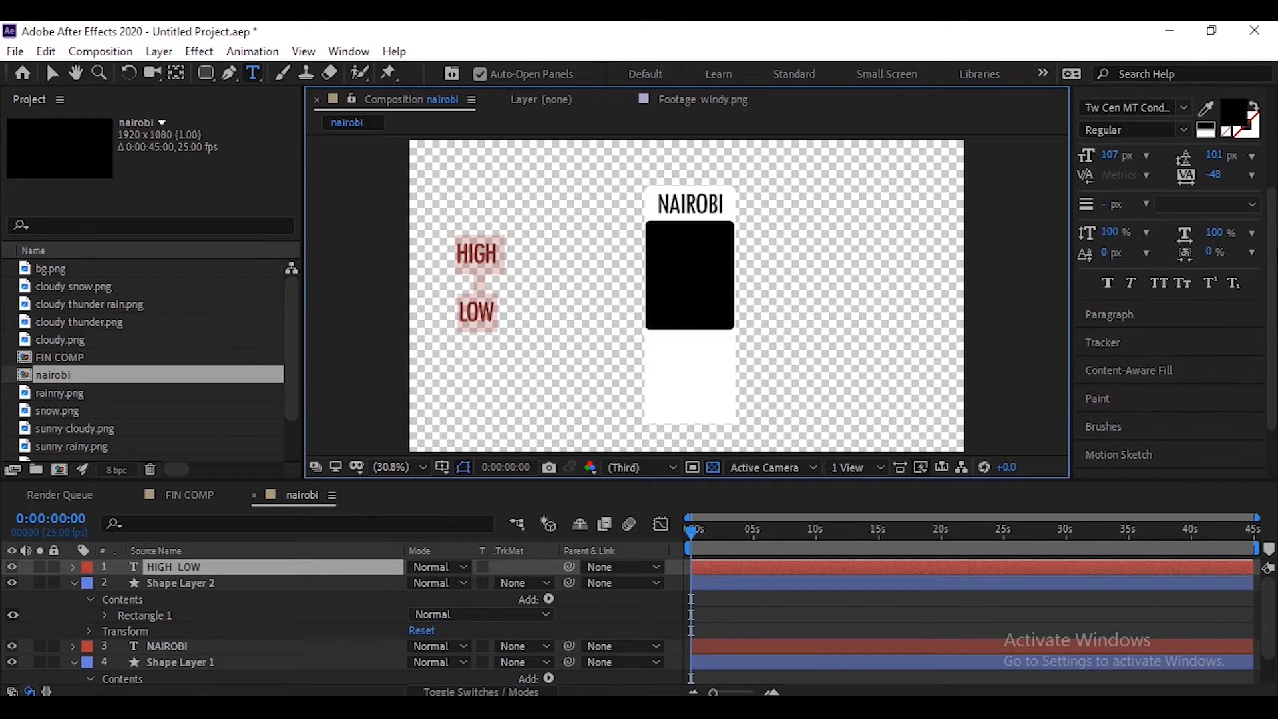
pyautogui.click(1124, 313)
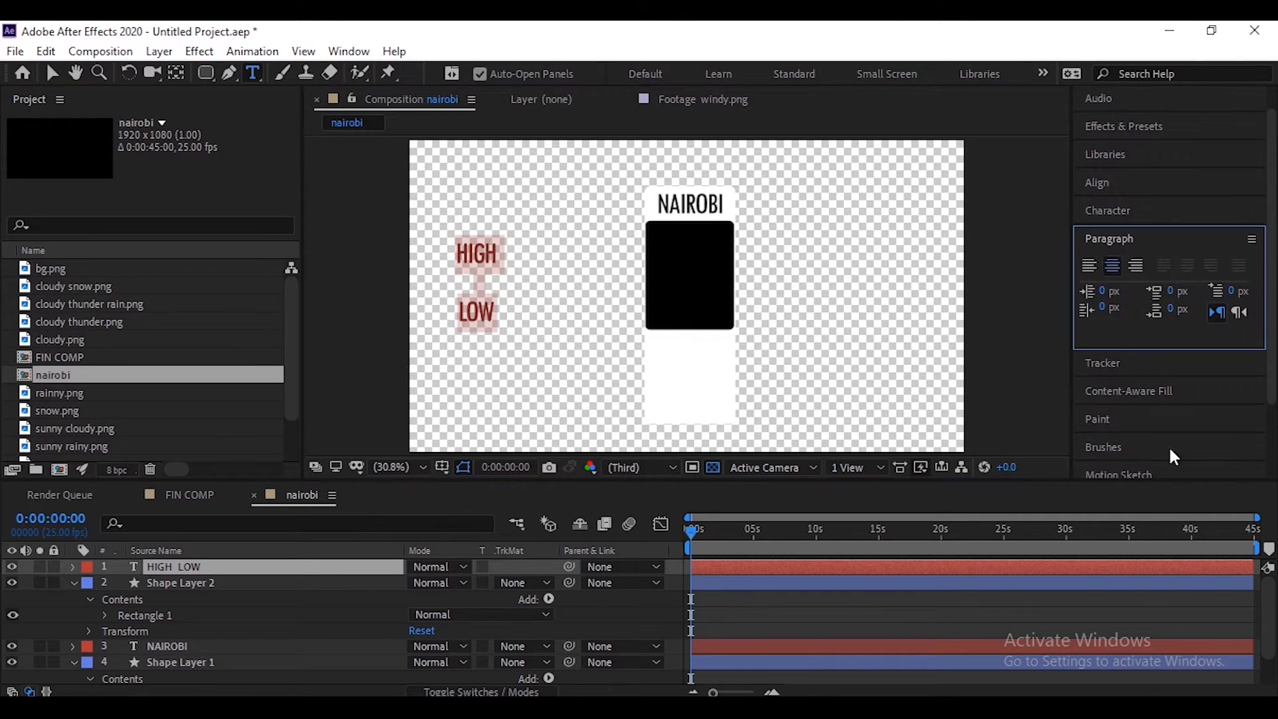
pyautogui.click(1088, 265)
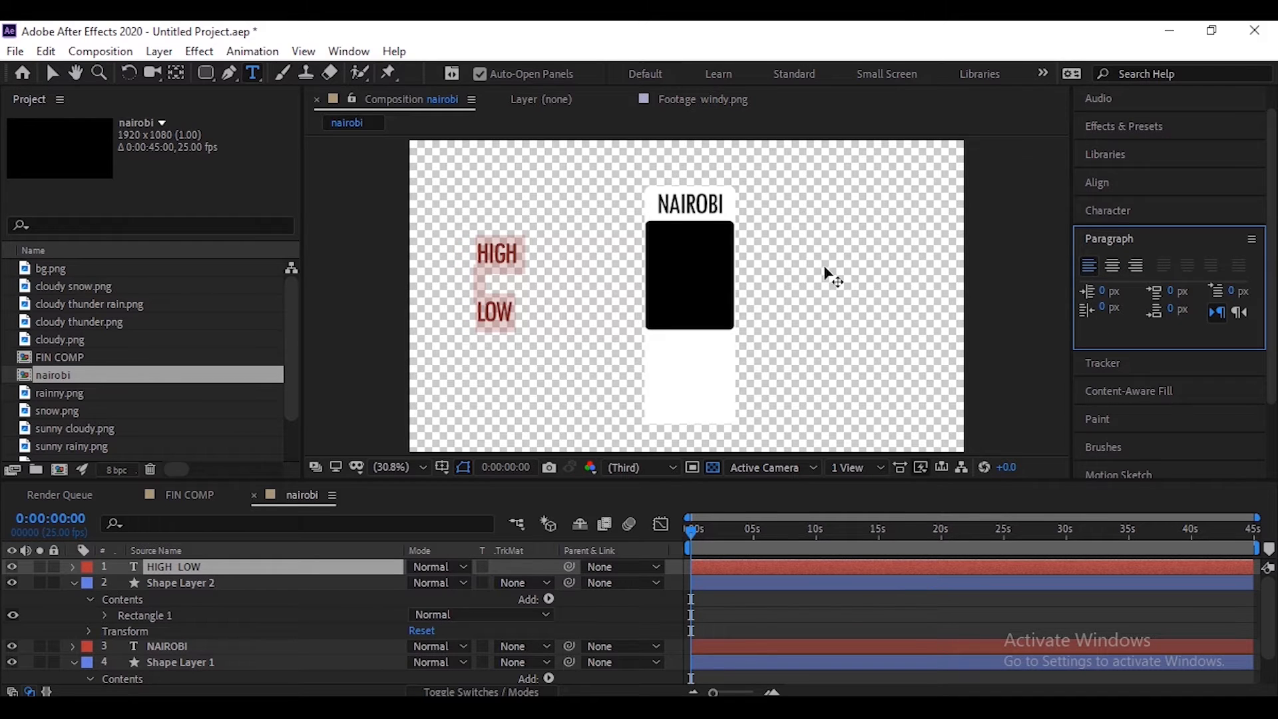
# Change the fill colour of the word HIGH to bright red
pyautogui.click(489, 254)
pyautogui.moveTo(479, 254); pyautogui.dragTo(572, 261)
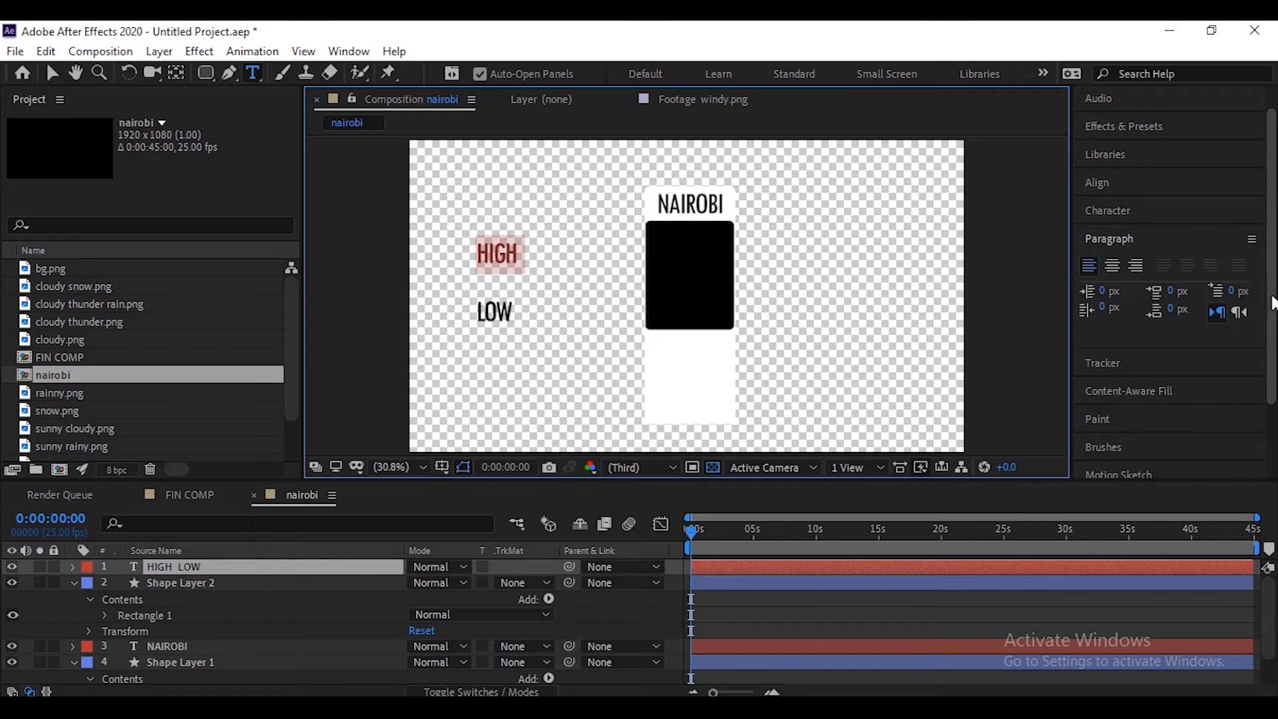
pyautogui.scroll(1, 1263, 242)
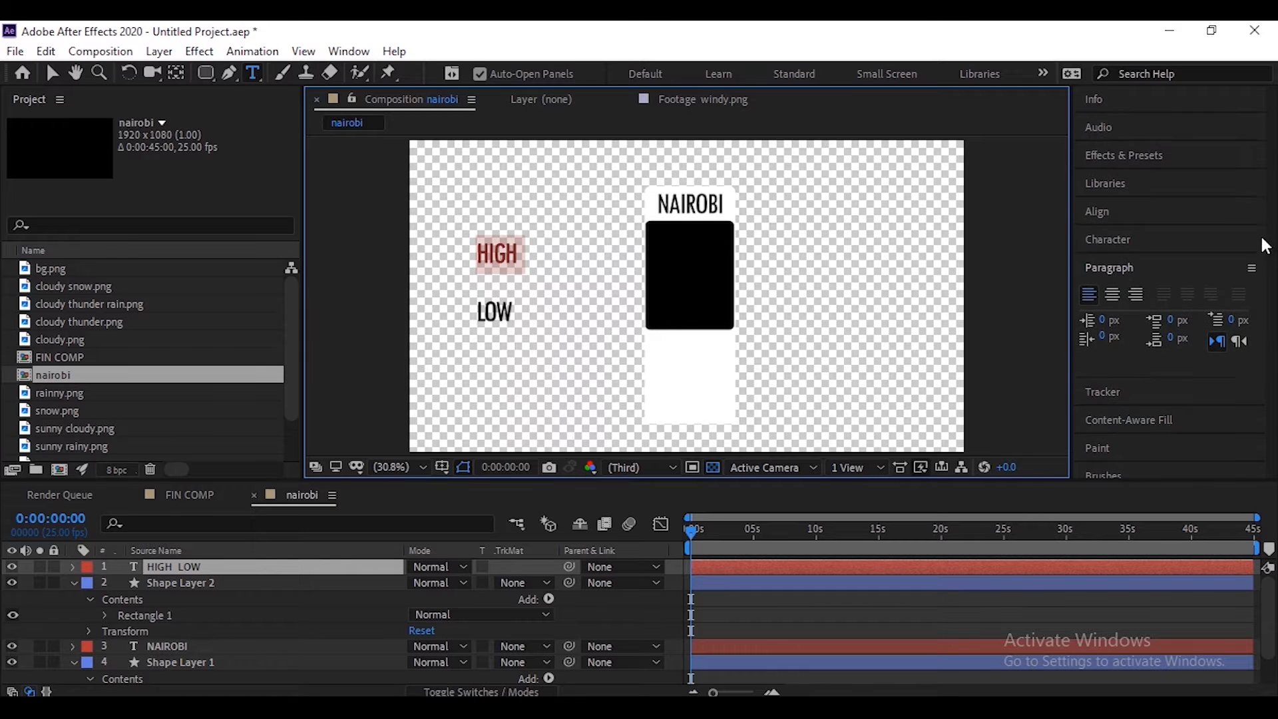
pyautogui.click(1126, 239)
pyautogui.click(1228, 288)
pyautogui.moveTo(297, 519); pyautogui.dragTo(509, 356)
pyautogui.click(536, 431)
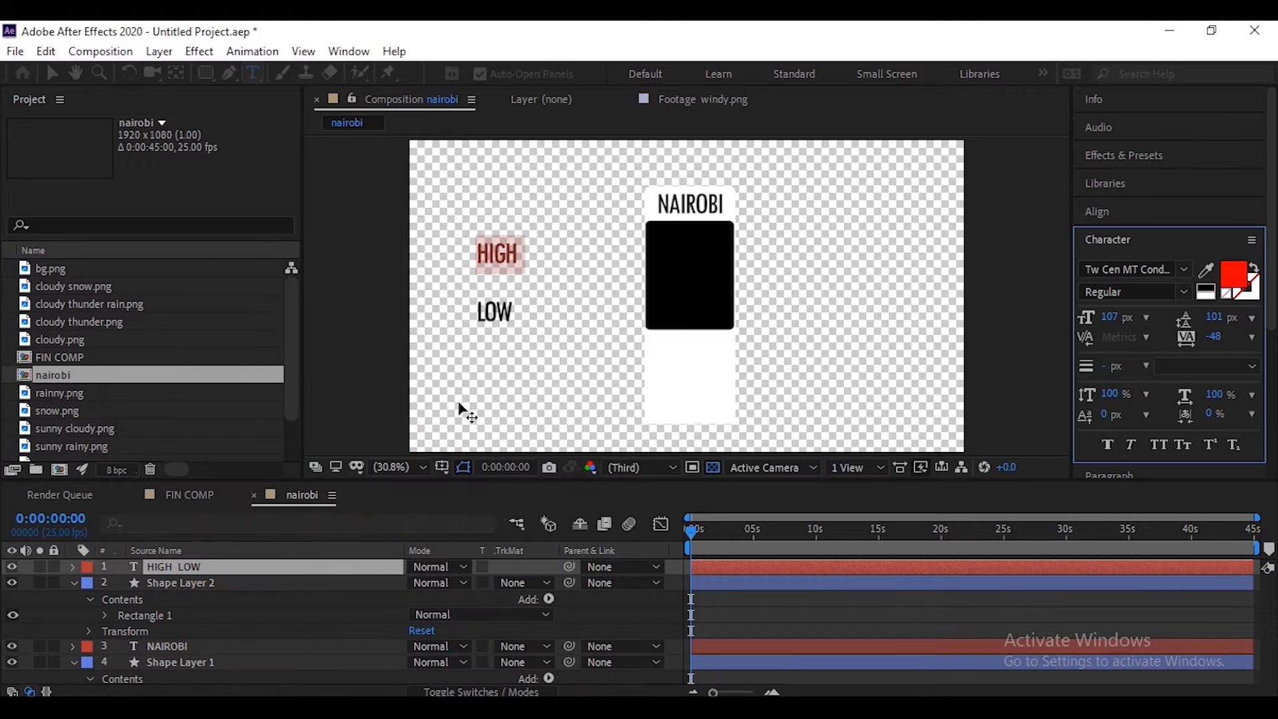
# Change the fill colour of the word LOW to blue (1200FF)
pyautogui.moveTo(479, 313); pyautogui.dragTo(569, 303)
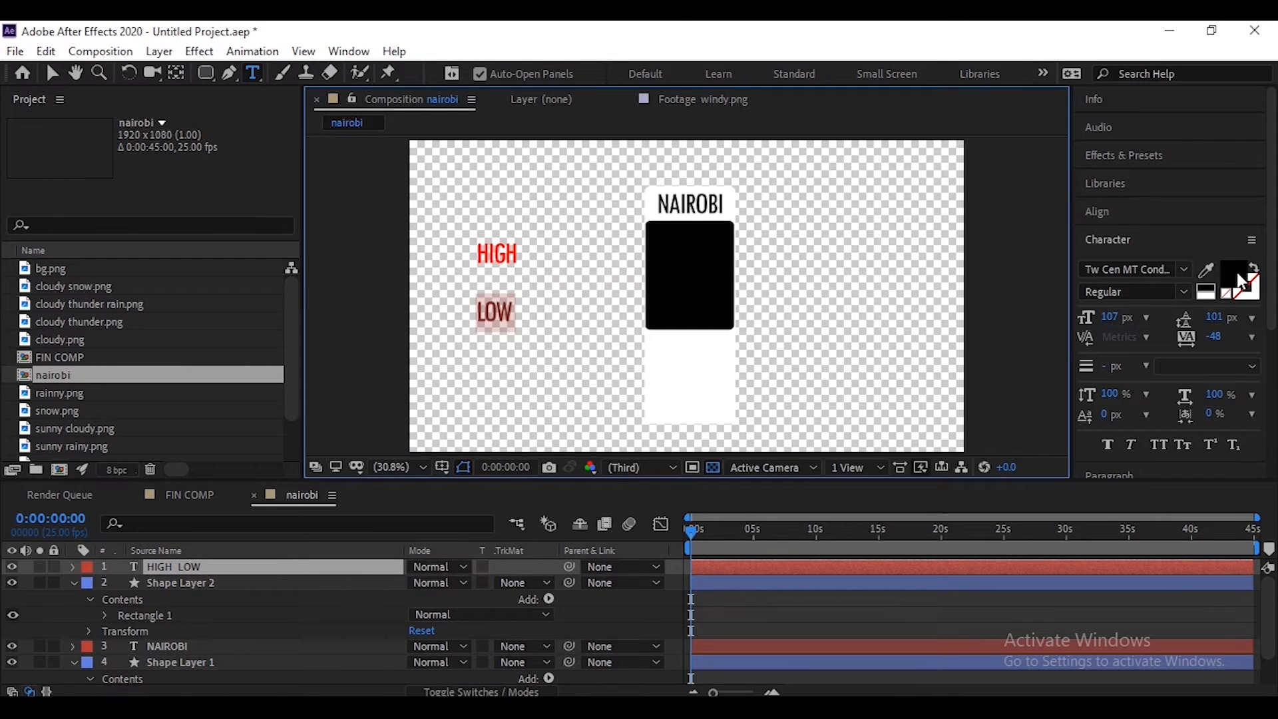
pyautogui.click(1234, 278)
pyautogui.write('FF0000')
pyautogui.press('Tab')
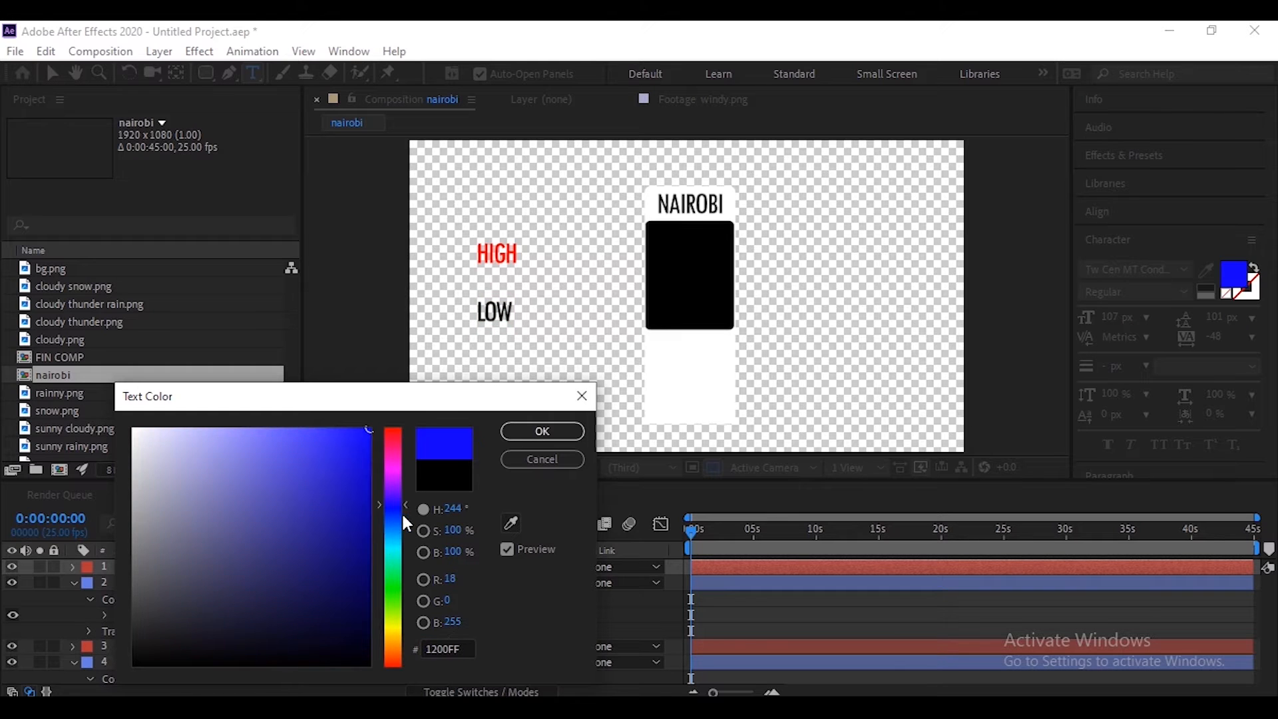
pyautogui.click(543, 431)
# Move the HIGH and LOW text onto the white area below the black rectangle, near the card's left edge
pyautogui.click(51, 74)
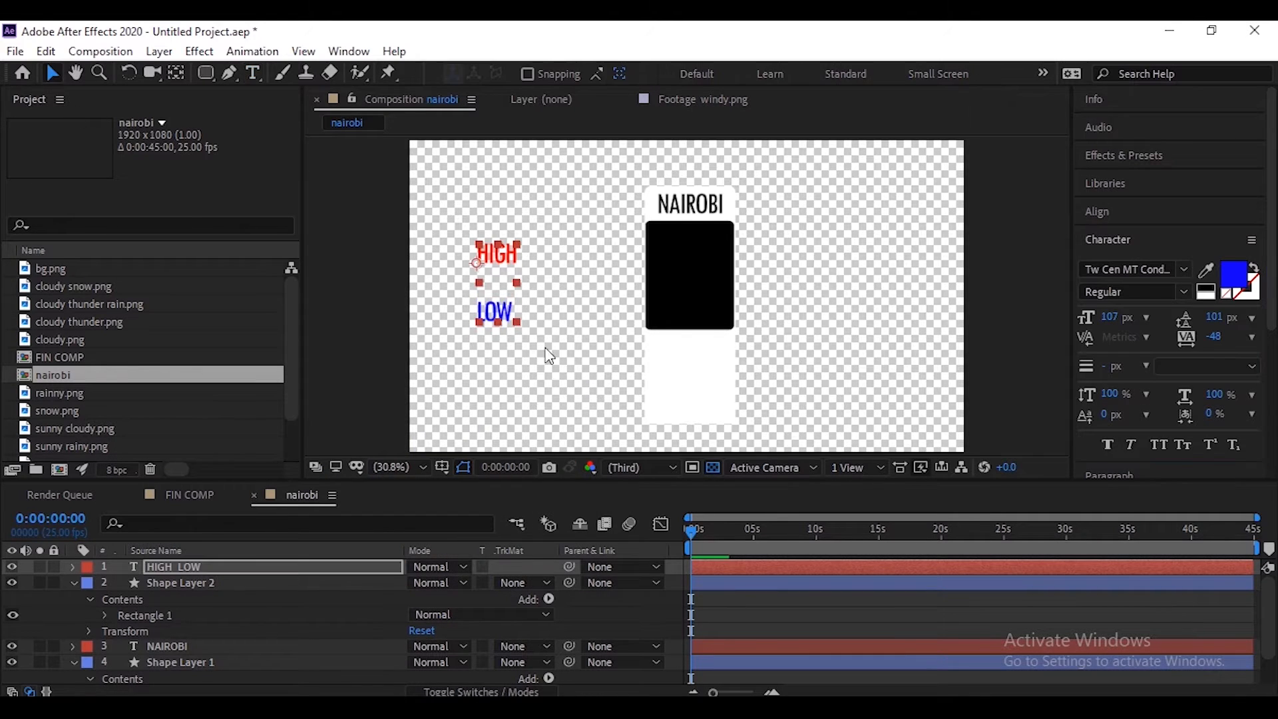
pyautogui.moveTo(544, 275); pyautogui.dragTo(678, 350)
pyautogui.press('capslock')
pyautogui.press('capslock')
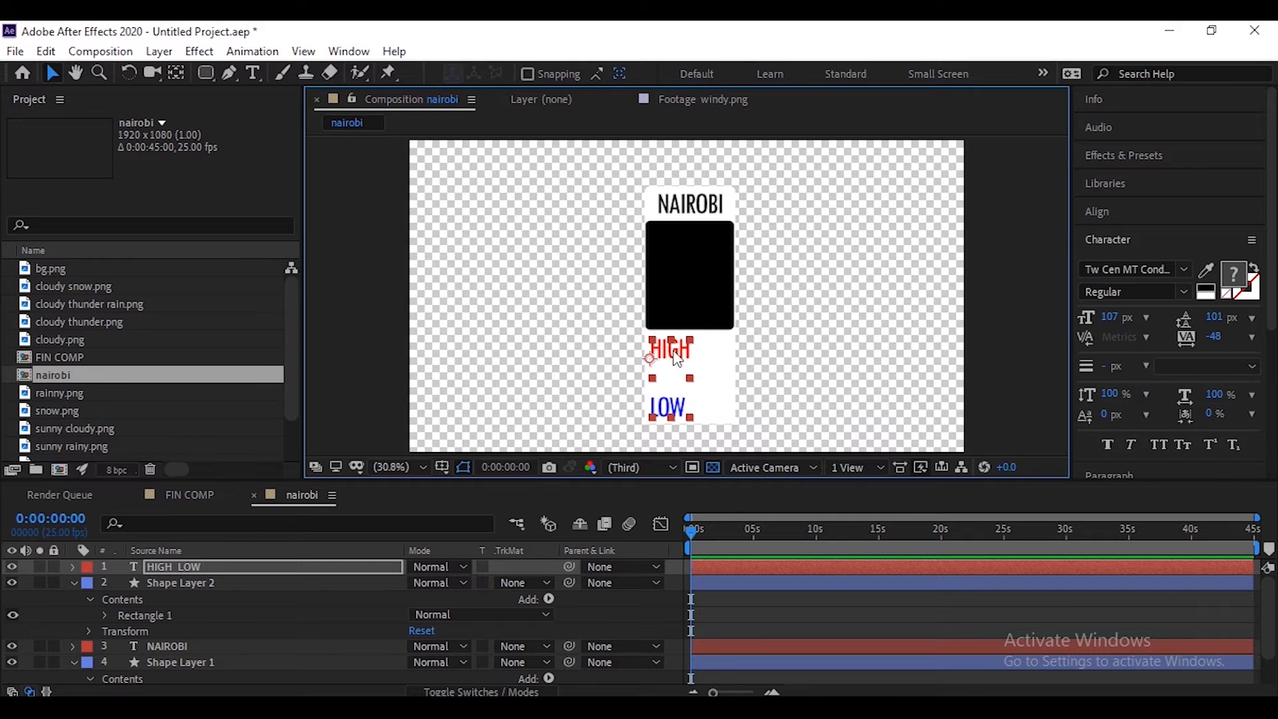
# Set the HIGH and LOW text to a font size of 92 px and a leading of 57 px
pyautogui.doubleClick(675, 356)
pyautogui.click(673, 393)
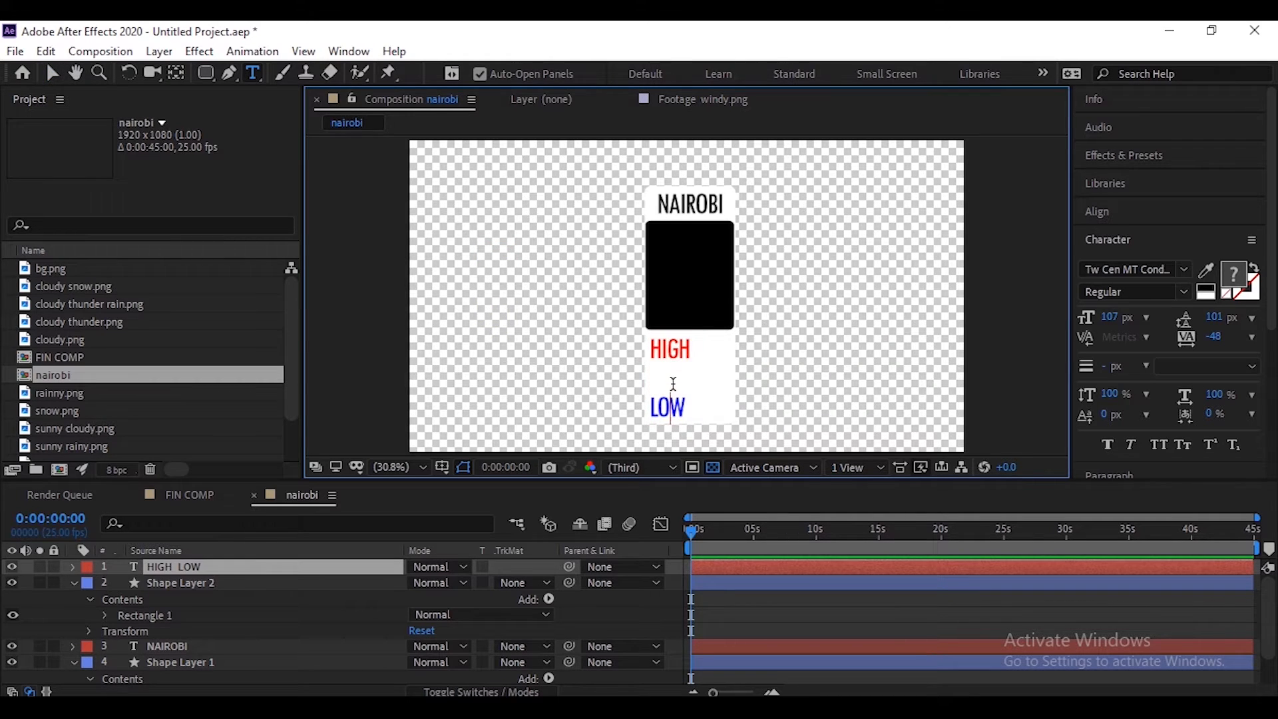
pyautogui.hotkey('ctrl', 'a')
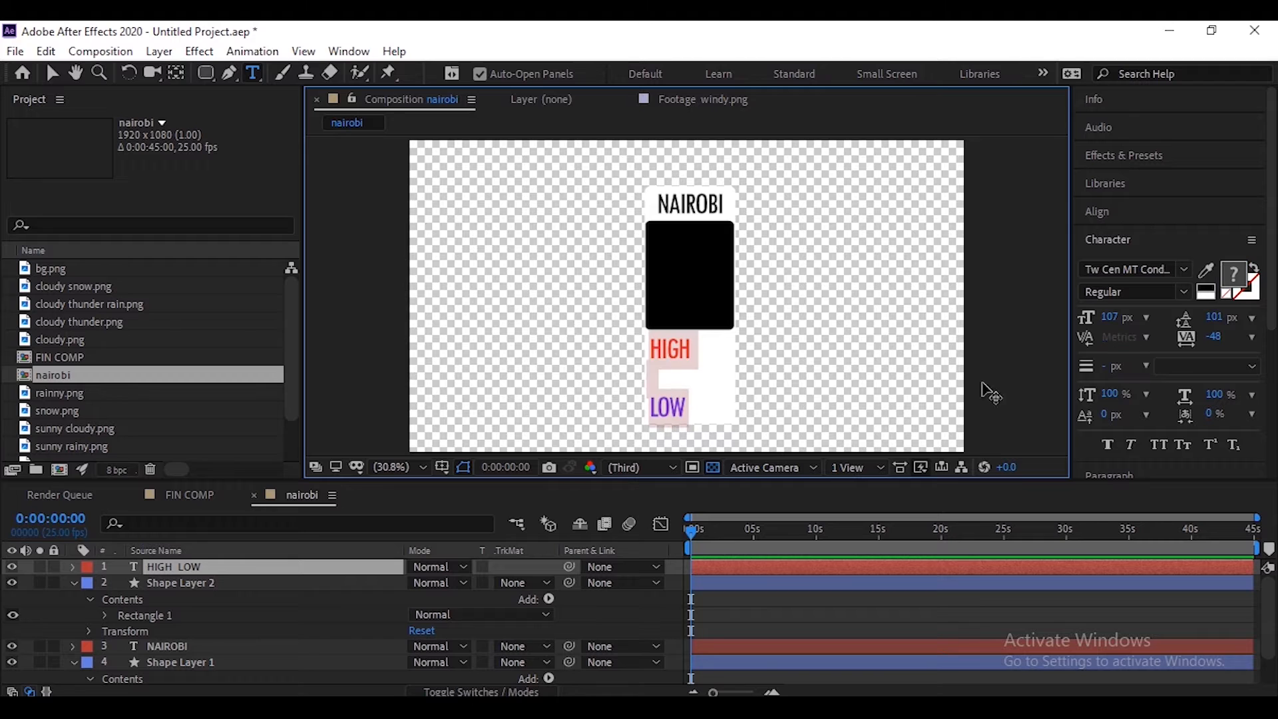
pyautogui.click(1108, 317)
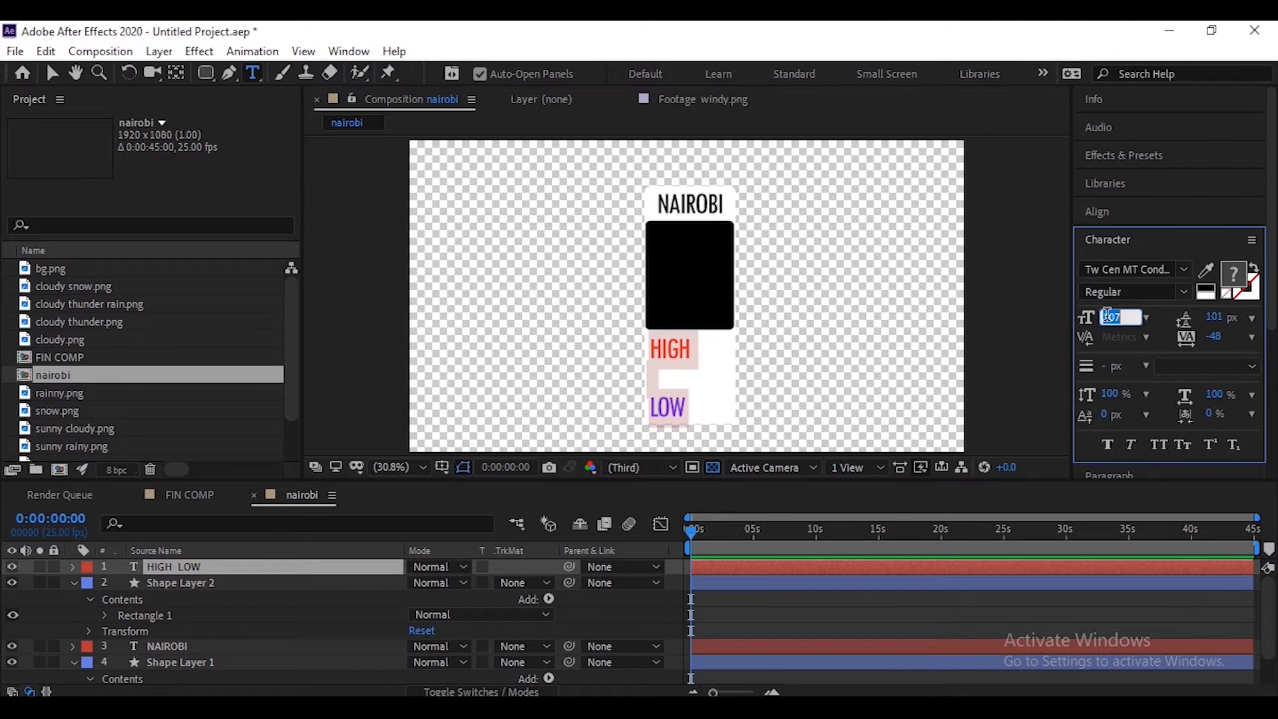
pyautogui.write('48')
pyautogui.press('Return')
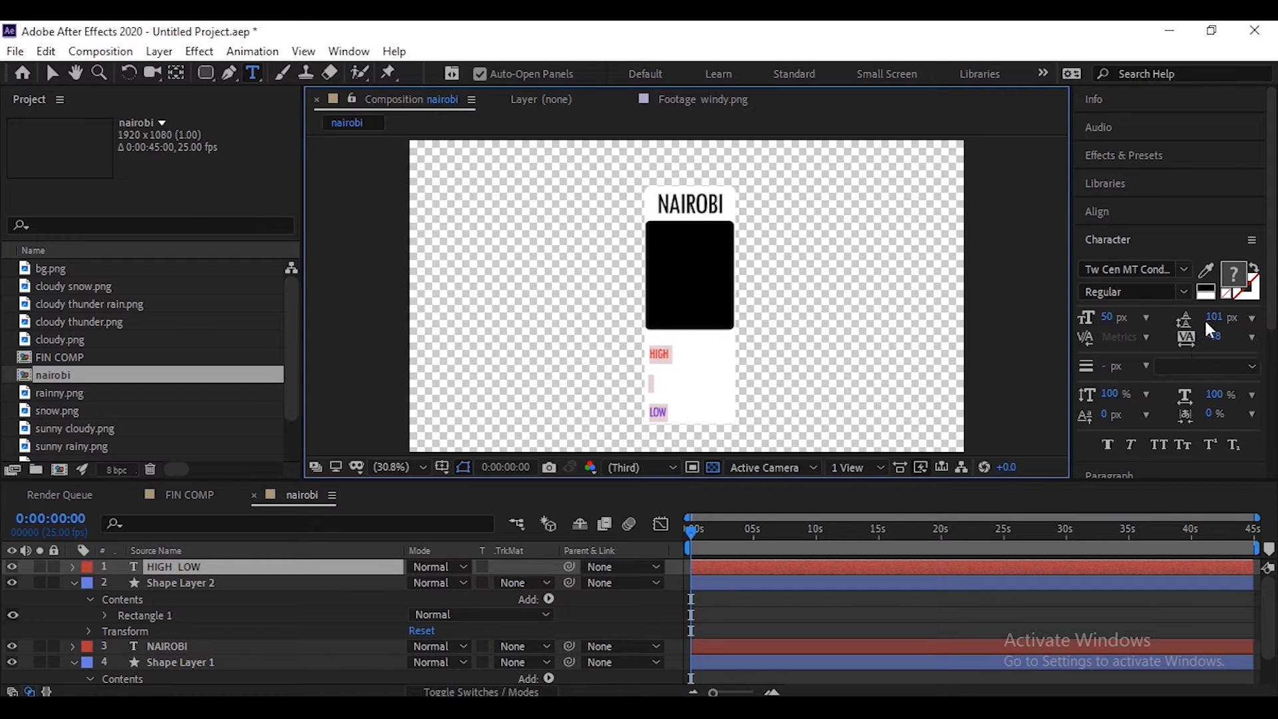
pyautogui.moveTo(1205, 318)
pyautogui.mouseDown()
pyautogui.moveTo(1164, 329)
pyautogui.moveTo(1187, 329)
pyautogui.mouseUp()
pyautogui.moveTo(1109, 322); pyautogui.dragTo(1143, 316)
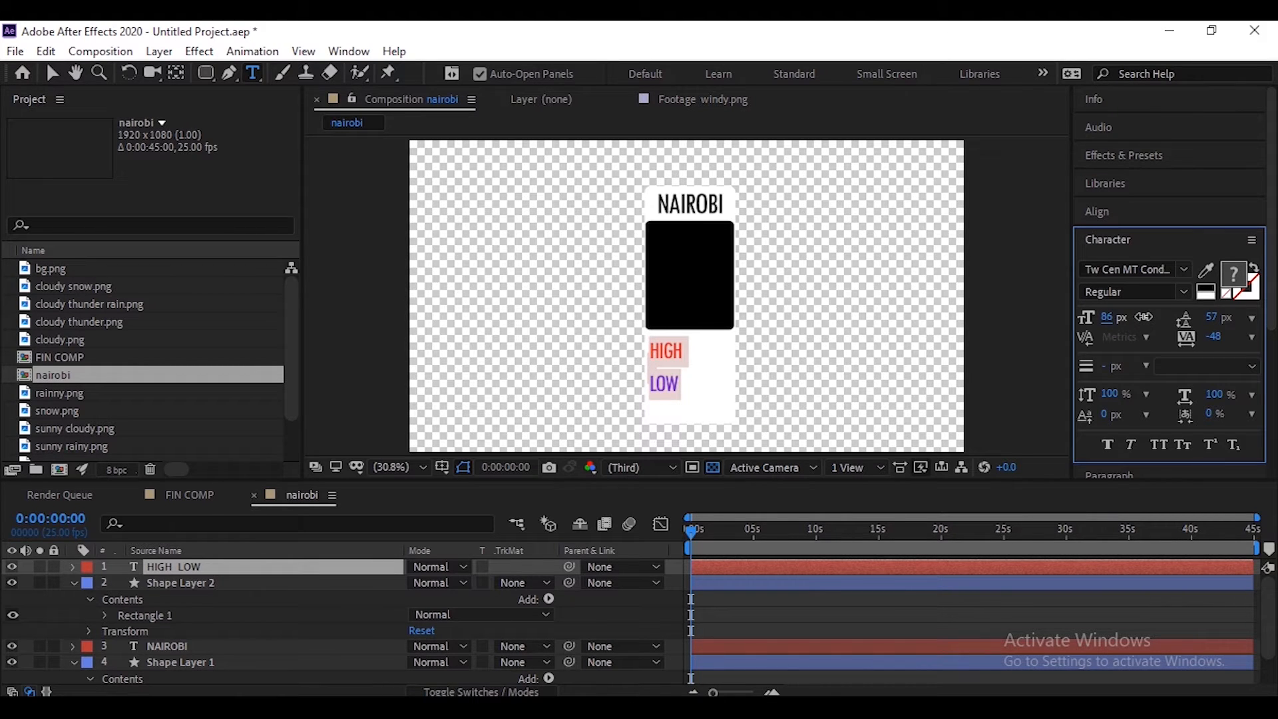
pyautogui.moveTo(1143, 317); pyautogui.dragTo(1149, 318)
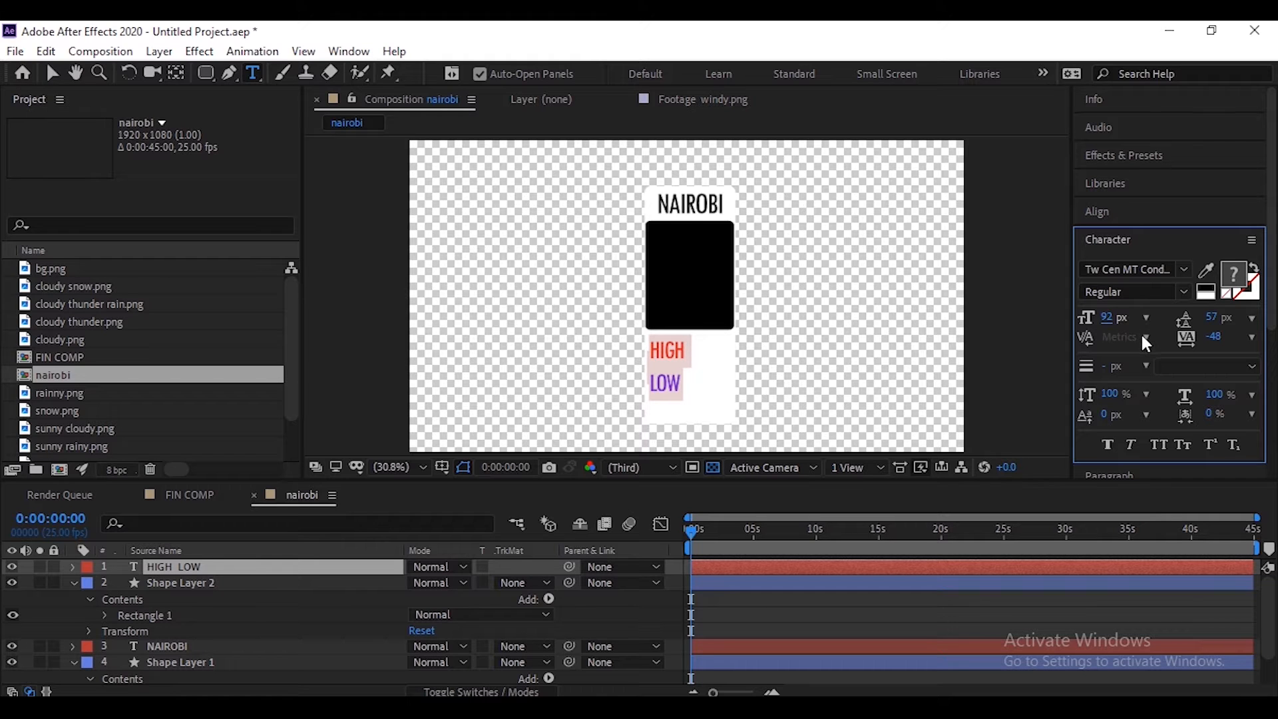
# Right-align the HIGH and LOW text and move it back inside the left half of the white area below the black rectangle
pyautogui.moveTo(1268, 312); pyautogui.dragTo(1268, 375)
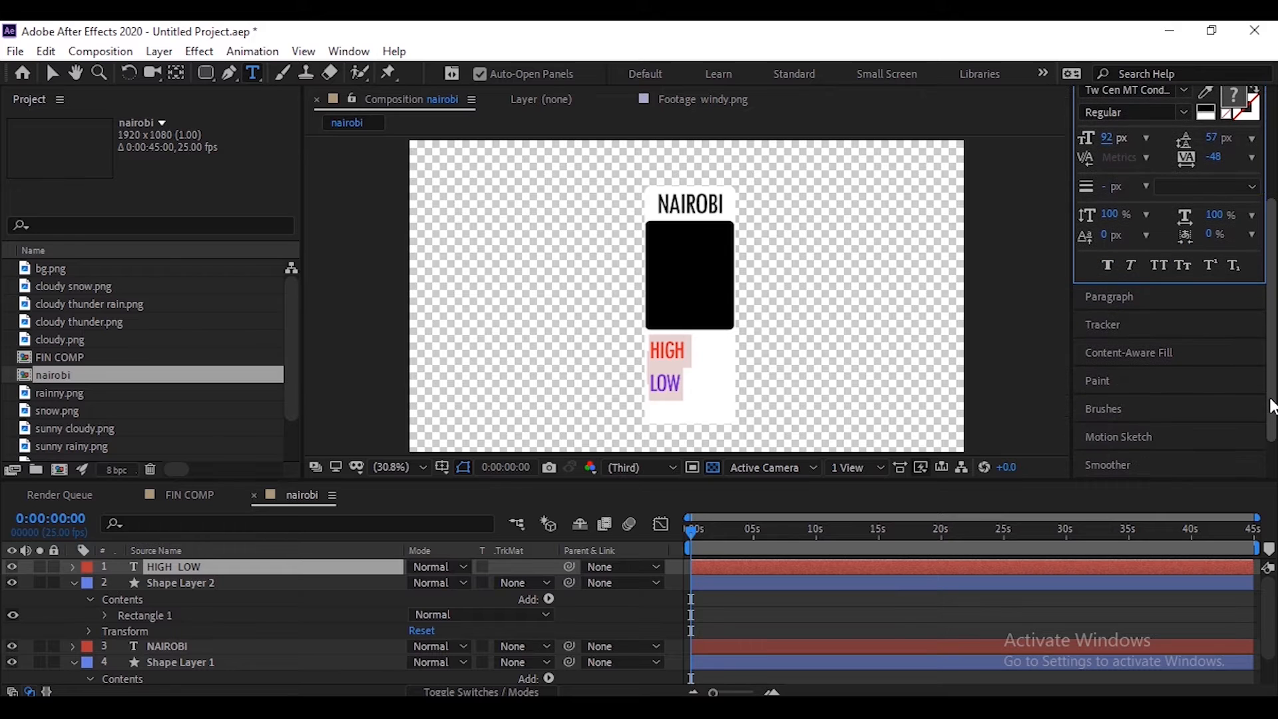
pyautogui.click(1147, 296)
pyautogui.click(1135, 265)
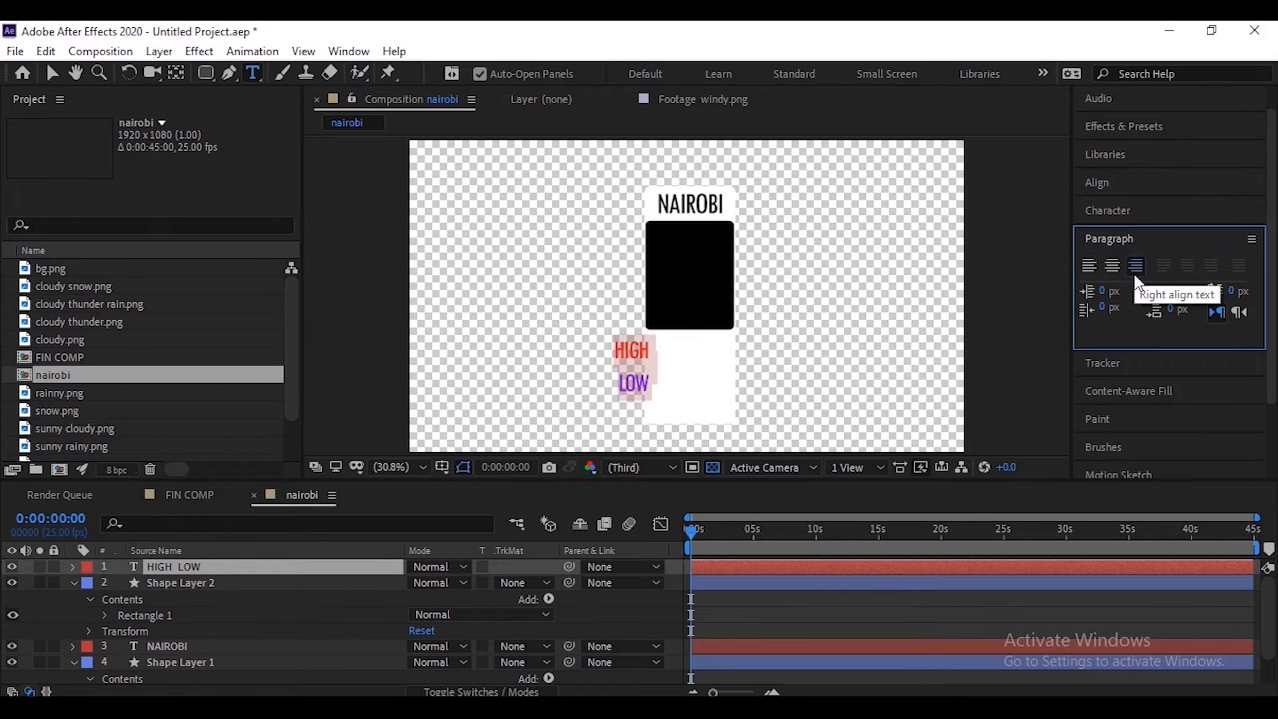
pyautogui.click(51, 74)
pyautogui.moveTo(644, 363); pyautogui.dragTo(674, 371)
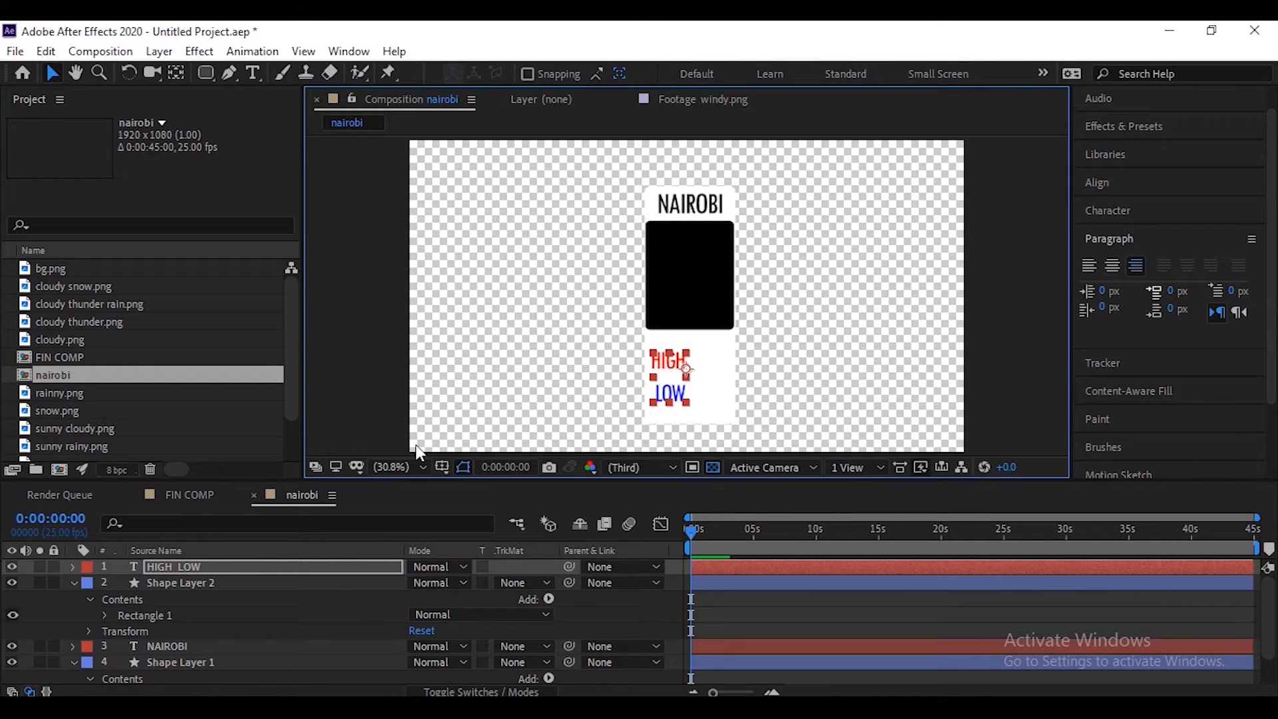
# Duplicate the HIGH LOW text layer
pyautogui.click(190, 566)
pyautogui.hotkey('ctrl', 'd')
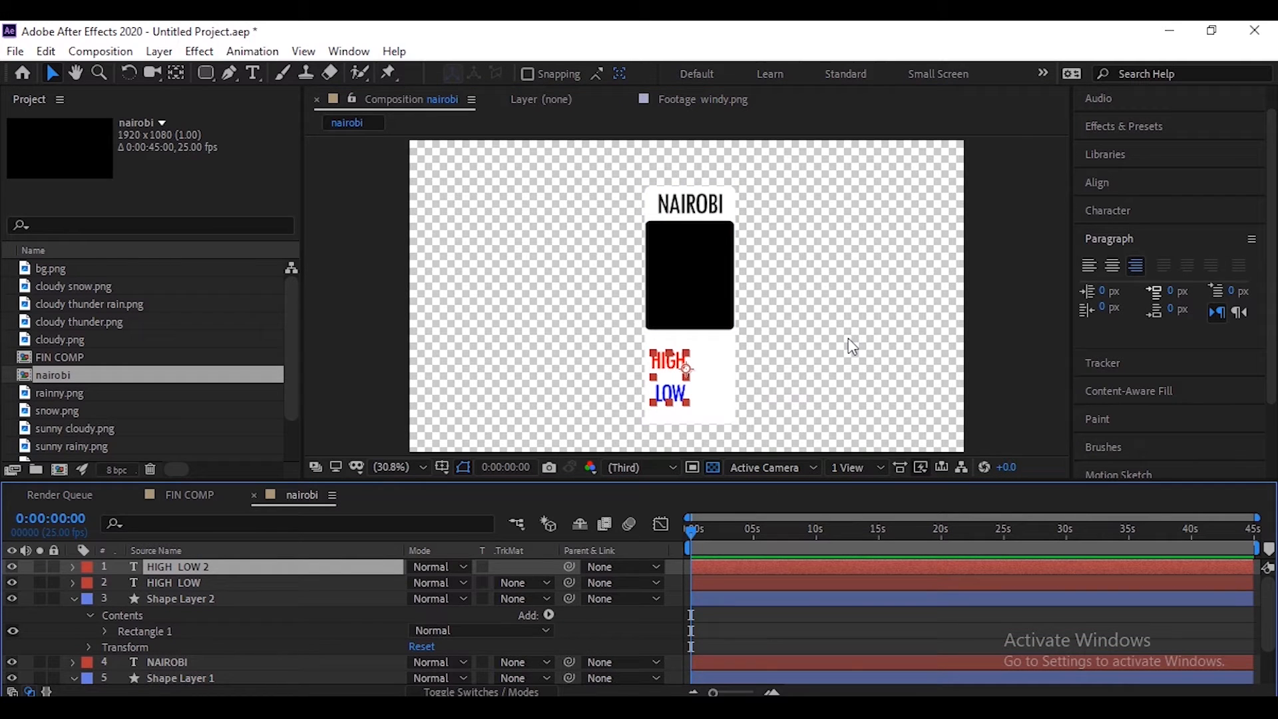
# Move the duplicated HIGH LOW text horizontally to the right until it stands beside the original labels on the card
pyautogui.press('Right')
pyautogui.press('Right')
pyautogui.press('Right')
pyautogui.press('Right')
pyautogui.press('Right')
pyautogui.press('Right')
pyautogui.press('Right')
pyautogui.press('Right')
pyautogui.press('Right')
pyautogui.press('Right')
pyautogui.press('Right')
pyautogui.press('Right')
pyautogui.press('Right')
pyautogui.press('Right')
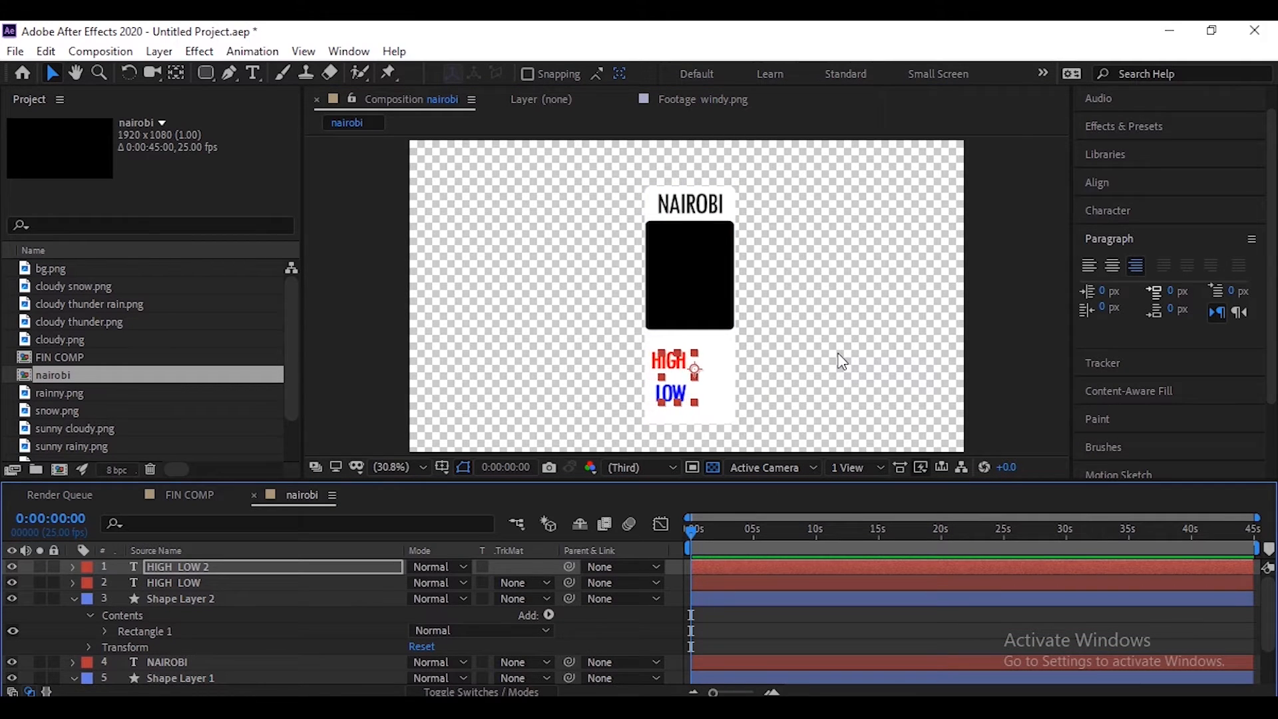
pyautogui.press('Right')
pyautogui.press('Right')
pyautogui.press('Right')
pyautogui.press('Right')
pyautogui.press('Right')
pyautogui.press('Right')
pyautogui.press('Right')
pyautogui.press('Right')
pyautogui.press('Right')
pyautogui.press('Right')
pyautogui.press('Right')
pyautogui.press('Right')
pyautogui.press('Right')
pyautogui.press('Right')
pyautogui.press('Right')
pyautogui.press('Right')
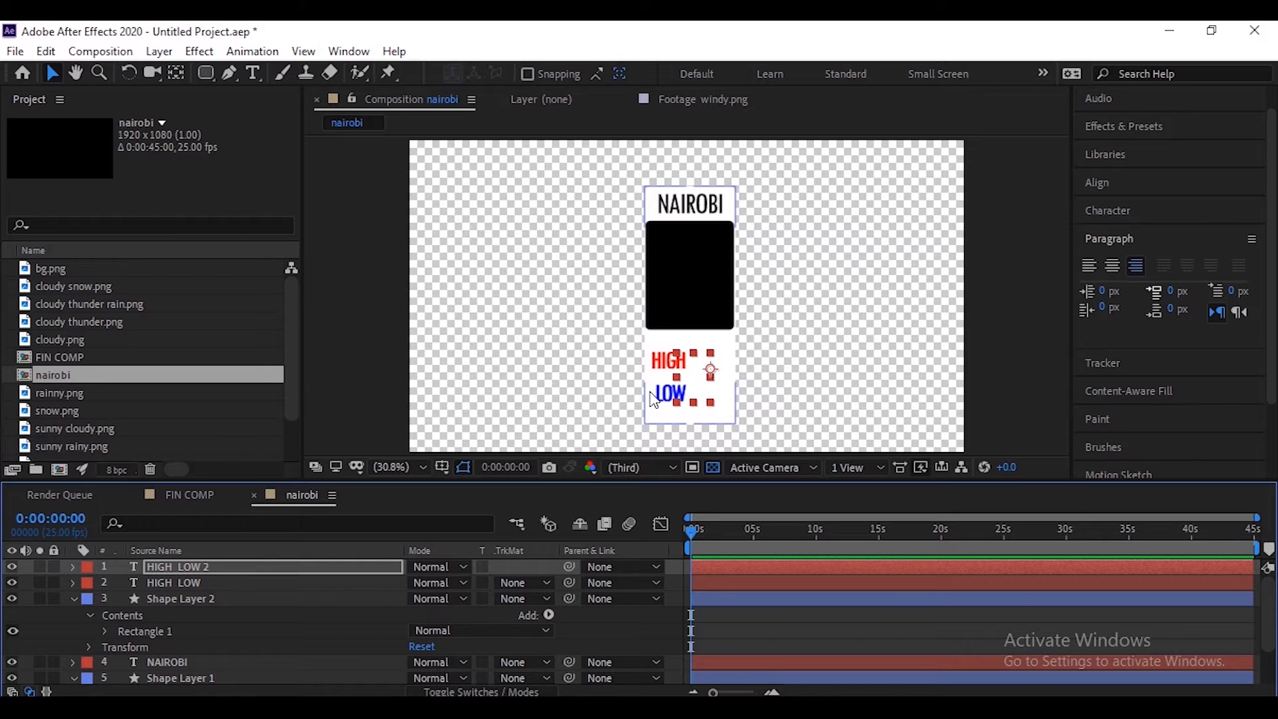
pyautogui.press('Right')
pyautogui.press('Right')
pyautogui.press('Right')
pyautogui.press('Right')
pyautogui.press('Right')
pyautogui.press('Right')
pyautogui.press('Right')
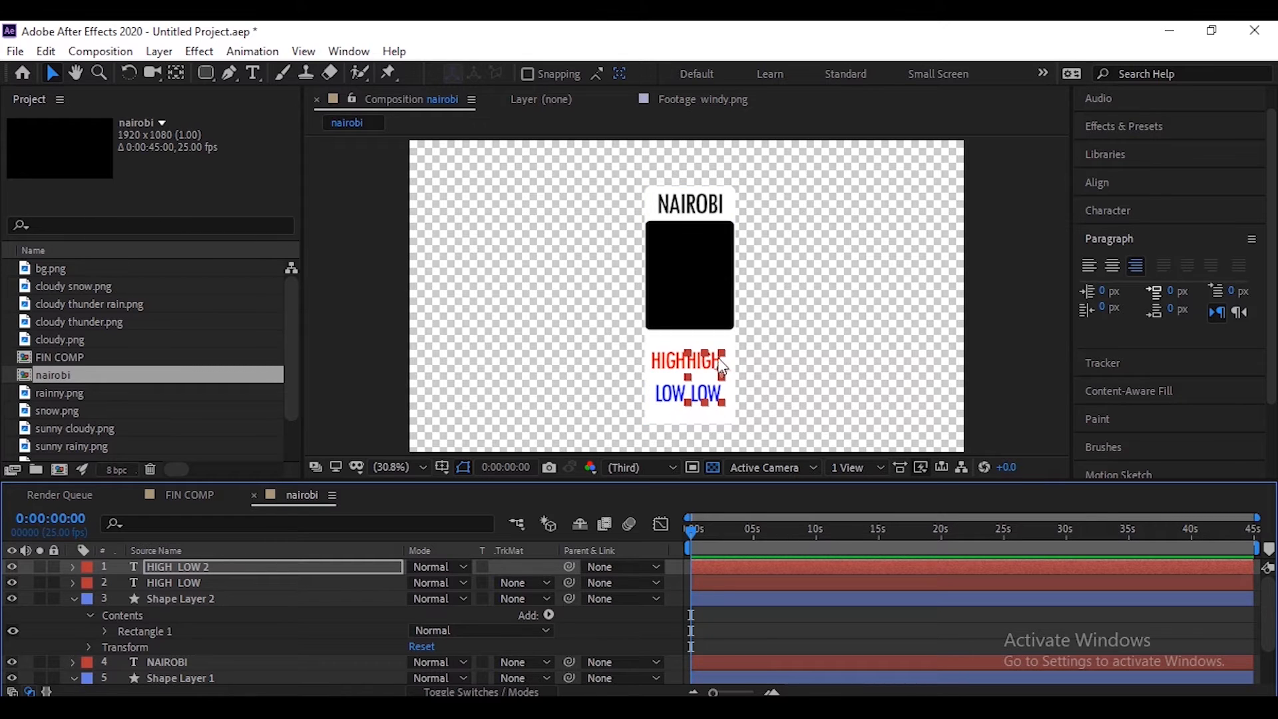
# Left-align the duplicated HIGH LOW text and shift it back into the right half of the white card with a small gap
pyautogui.doubleClick(706, 373)
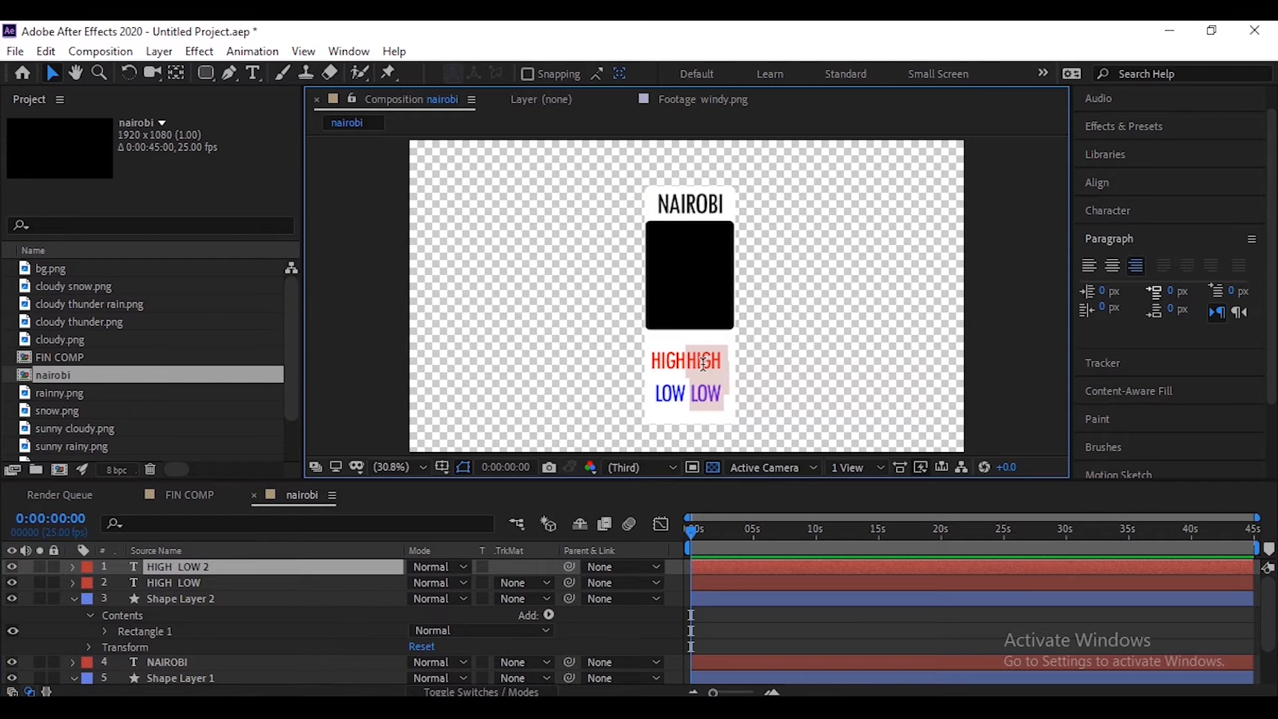
pyautogui.click(1089, 268)
pyautogui.click(52, 73)
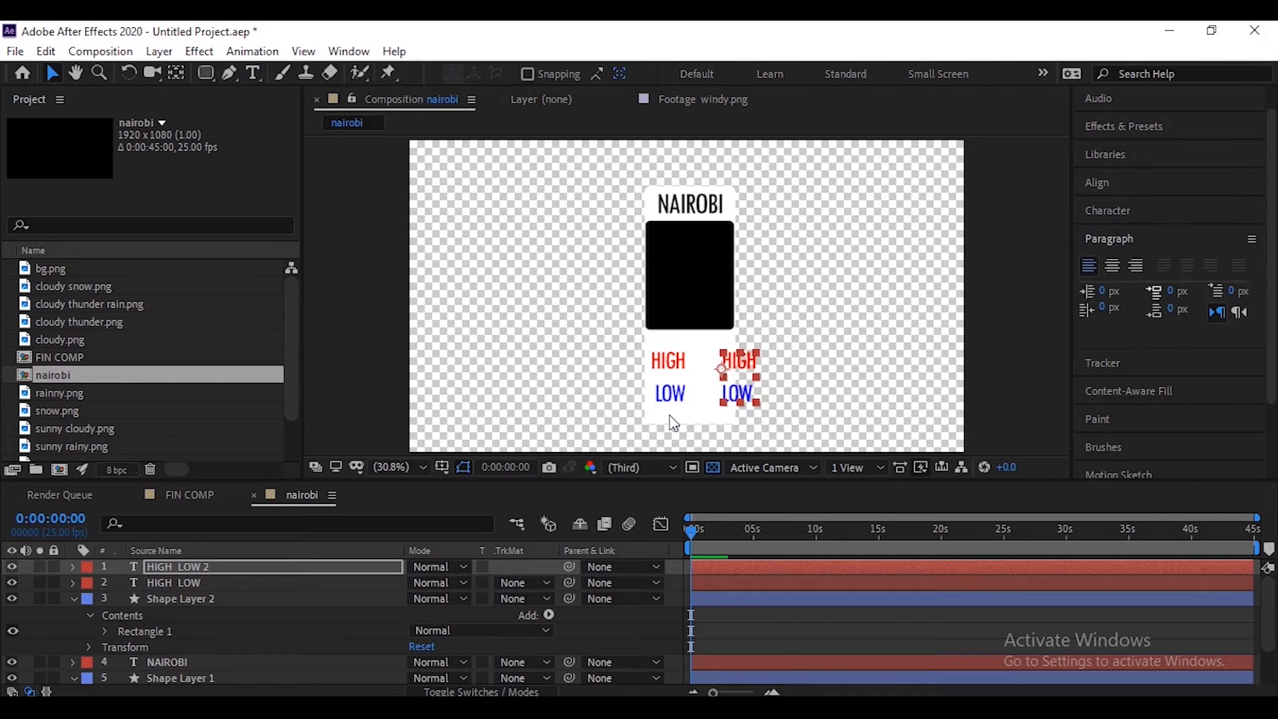
pyautogui.press('Left')
pyautogui.press('Left')
pyautogui.press('Left')
pyautogui.press('Left')
pyautogui.press('Left')
pyautogui.press('Left')
pyautogui.press('Left')
pyautogui.press('Left')
pyautogui.press('Left')
pyautogui.press('Left')
pyautogui.press('Left')
pyautogui.press('Left')
pyautogui.press('Left')
pyautogui.press('Left')
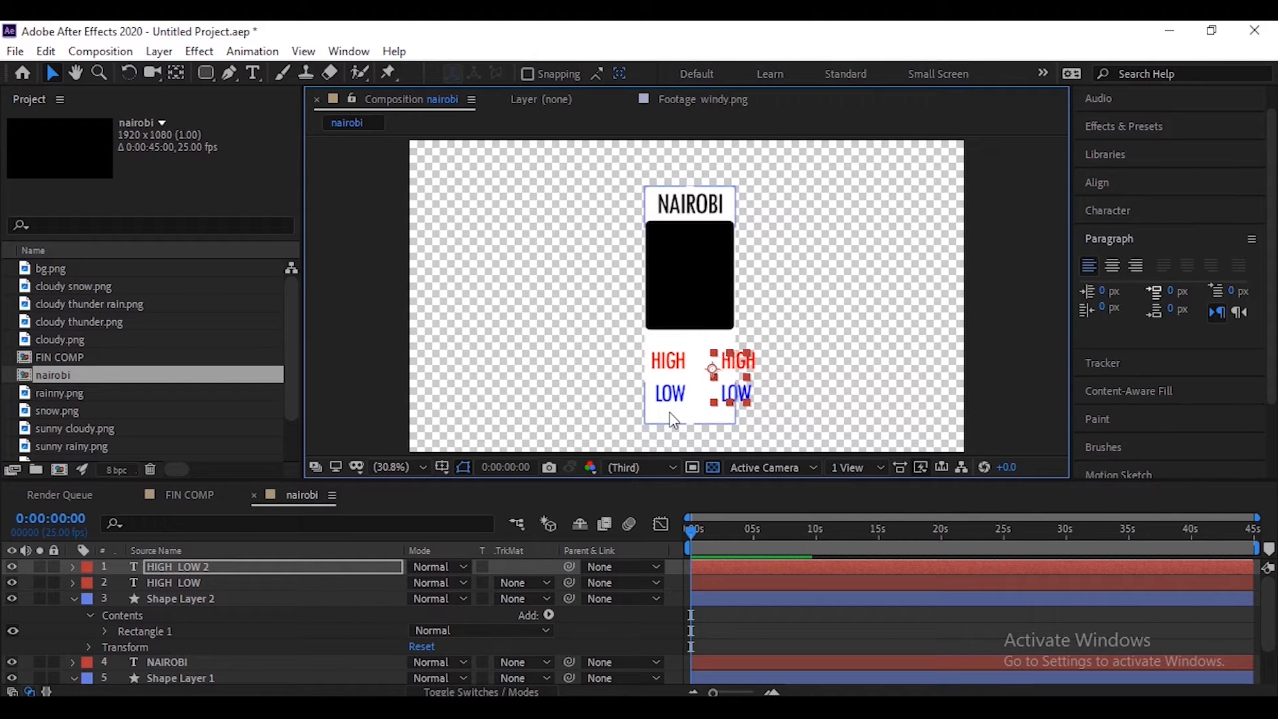
pyautogui.press('Left')
pyautogui.press('Left')
pyautogui.press('Left')
pyautogui.press('Left')
pyautogui.press('Left')
pyautogui.press('Left')
pyautogui.press('Left')
pyautogui.press('Left')
pyautogui.press('Left')
pyautogui.press('Left')
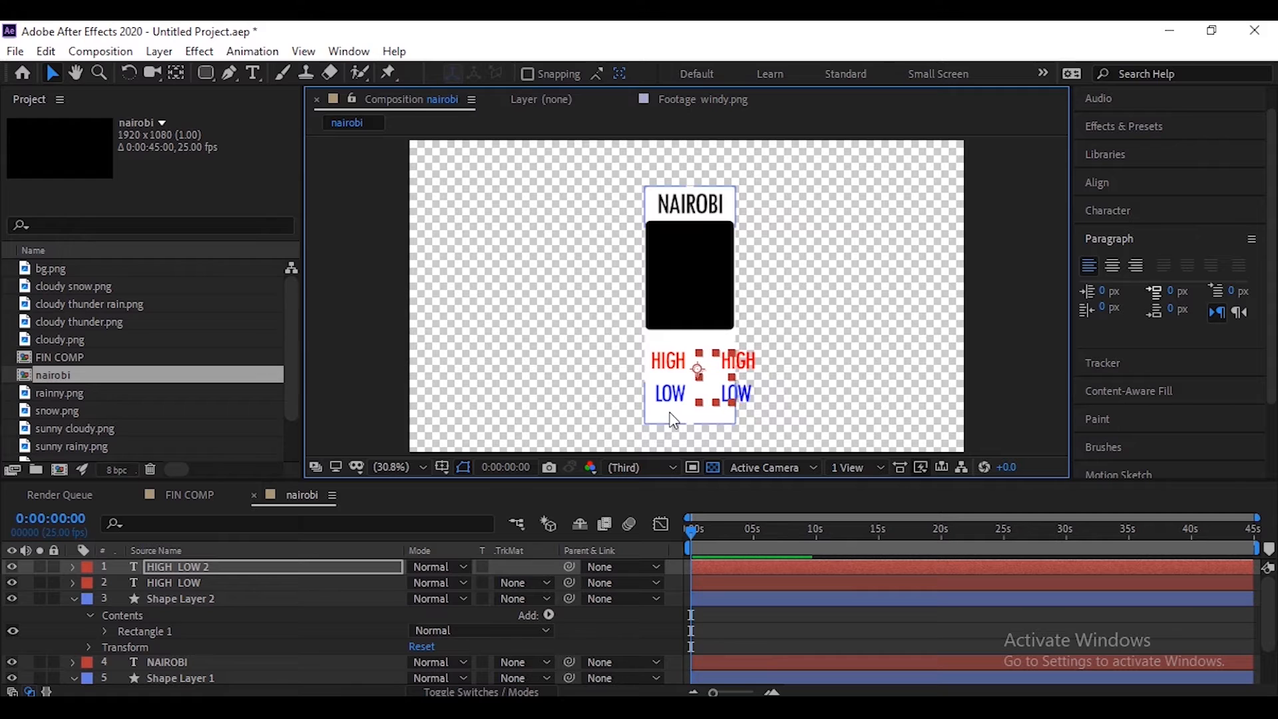
# Replace the duplicated text's HIGH with 30 and its LOW with 20
pyautogui.doubleClick(712, 370)
pyautogui.moveTo(728, 362); pyautogui.dragTo(687, 360)
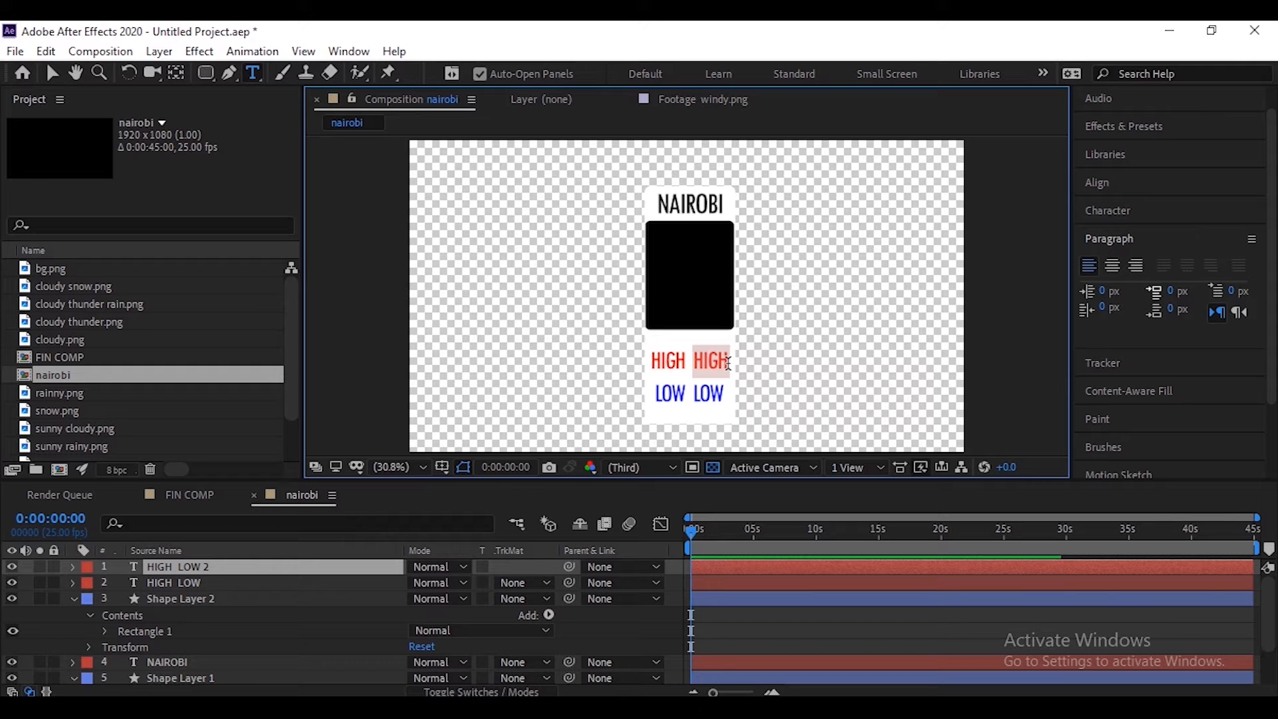
pyautogui.write('30')
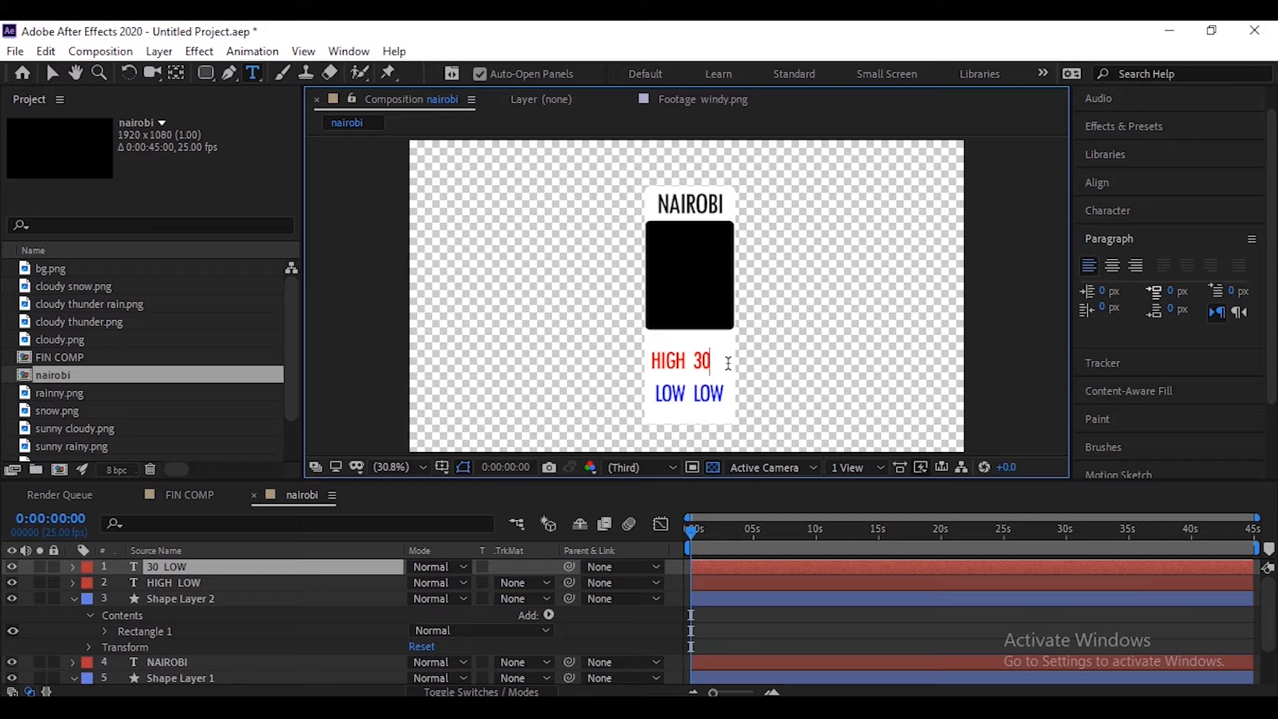
pyautogui.moveTo(696, 397); pyautogui.dragTo(719, 397)
pyautogui.write('20')
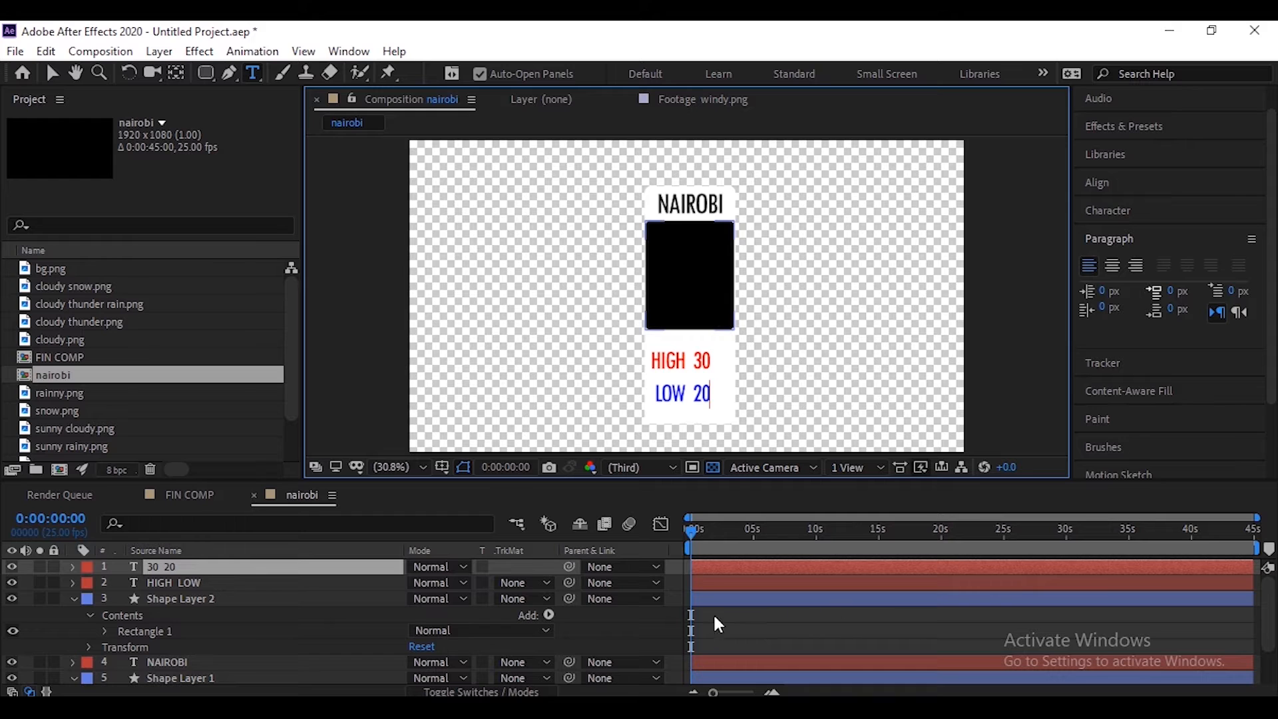
# Shift the HIGH LOW labels and the 30 20 values together slightly right so they sit centred on the card
pyautogui.click(193, 582)
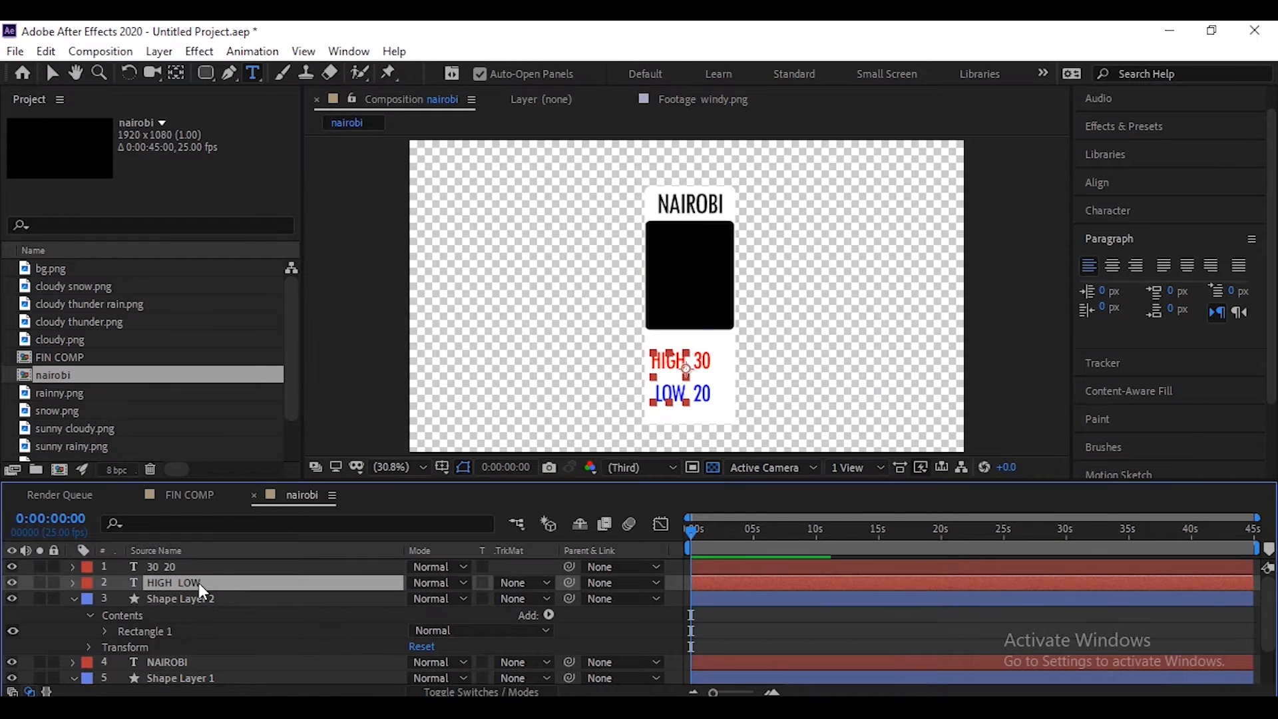
pyautogui.keyDown('shift'); pyautogui.click(237, 566); pyautogui.keyUp('shift')
pyautogui.moveTo(249, 577); pyautogui.dragTo(633, 497)
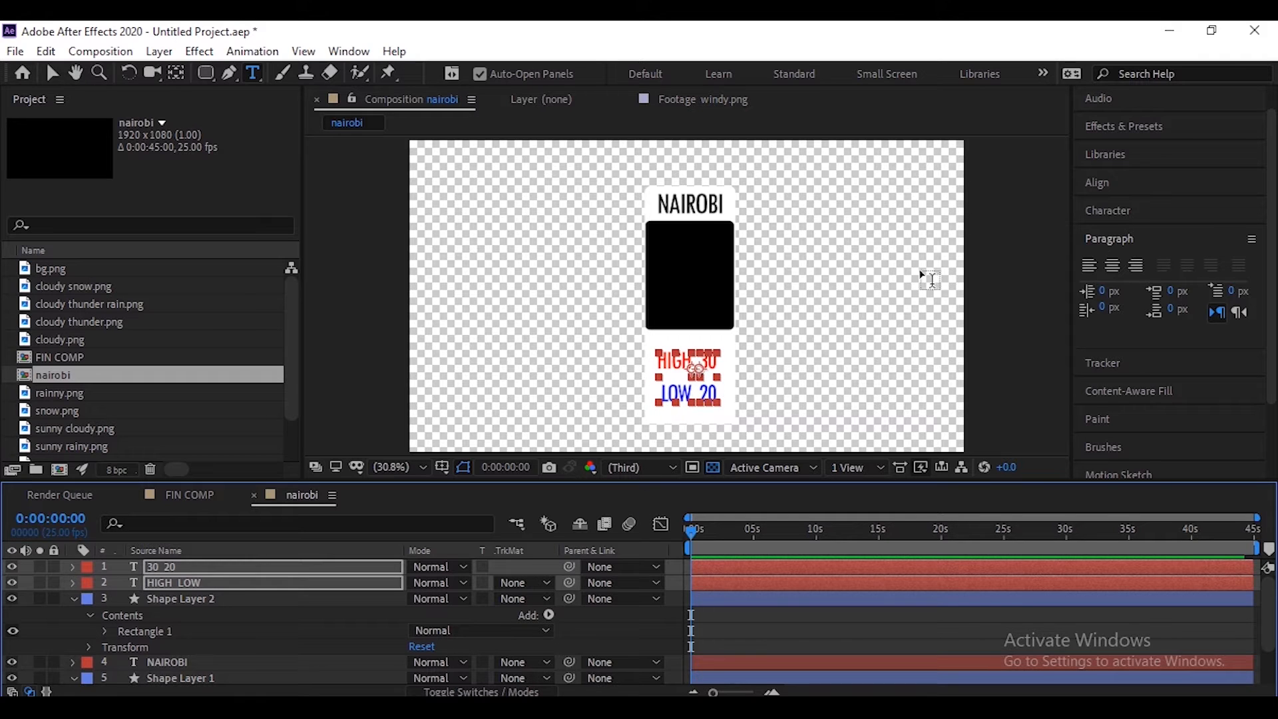
pyautogui.click(896, 274)
pyautogui.hotkey('ctrl', 'z')
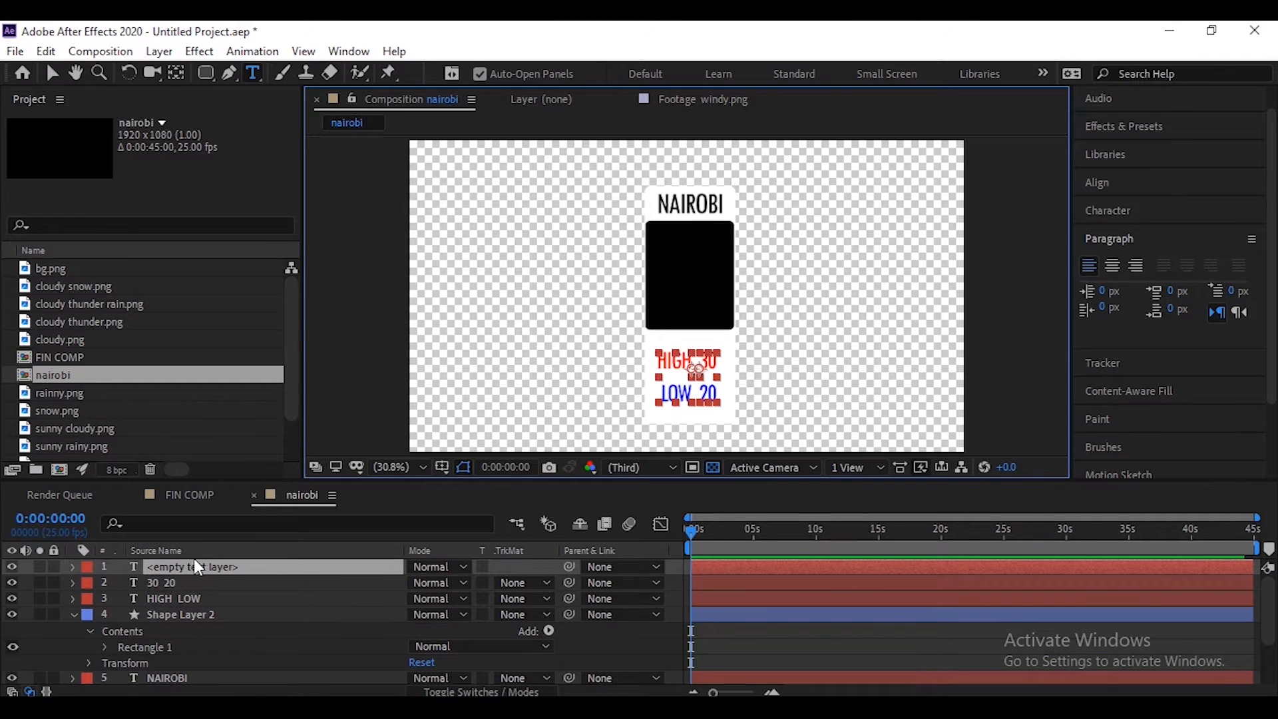
pyautogui.click(743, 626)
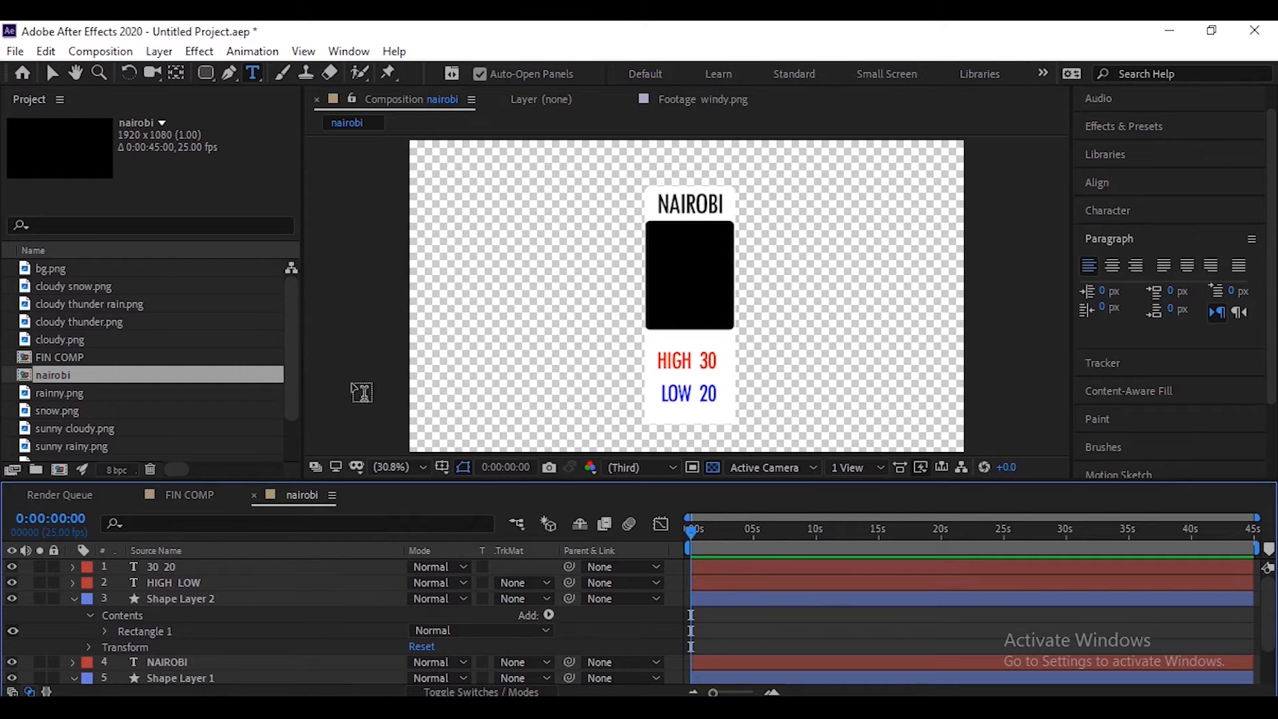
# Change the fill of the black rectangle on the card to a light cyan blue
pyautogui.press('v')
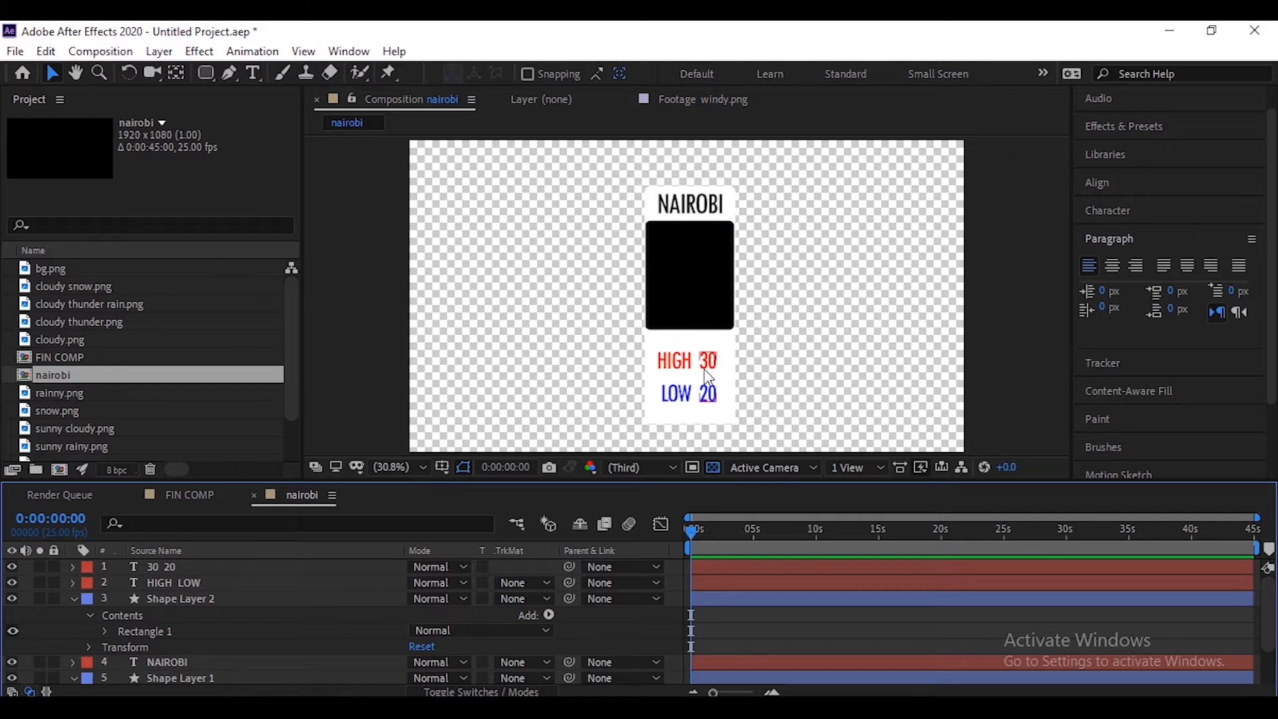
pyautogui.click(706, 284)
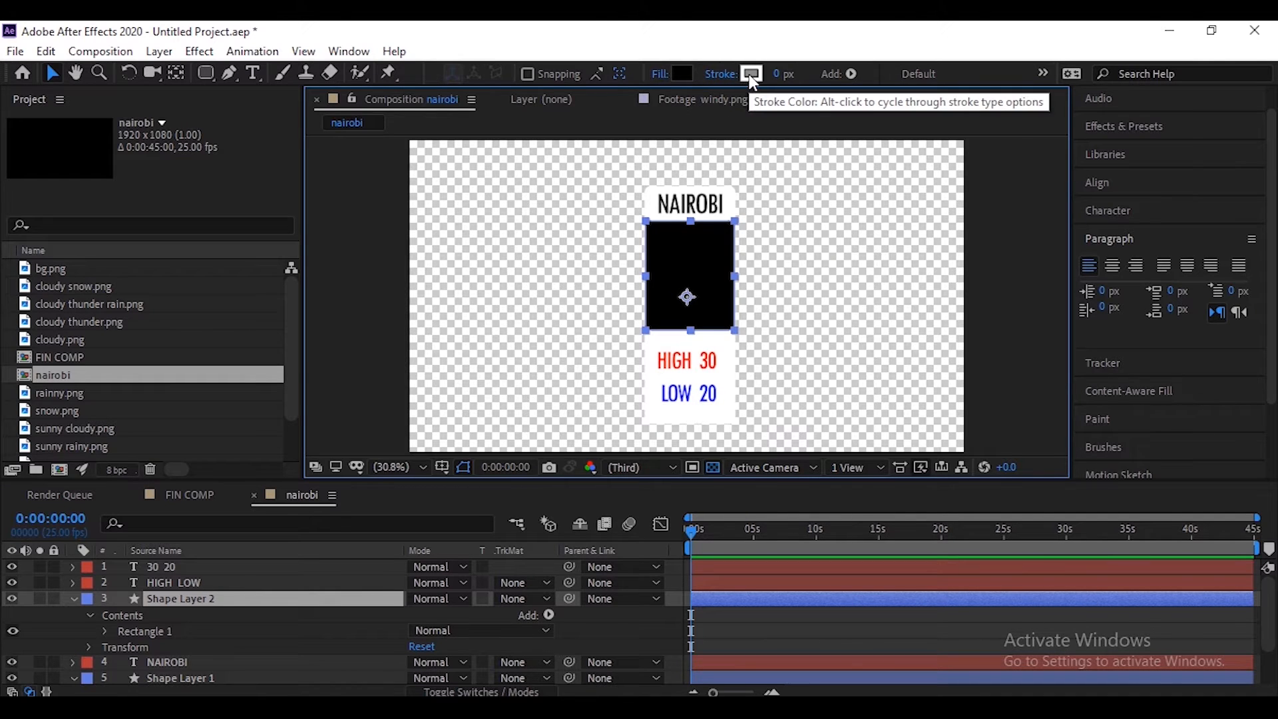
pyautogui.click(679, 73)
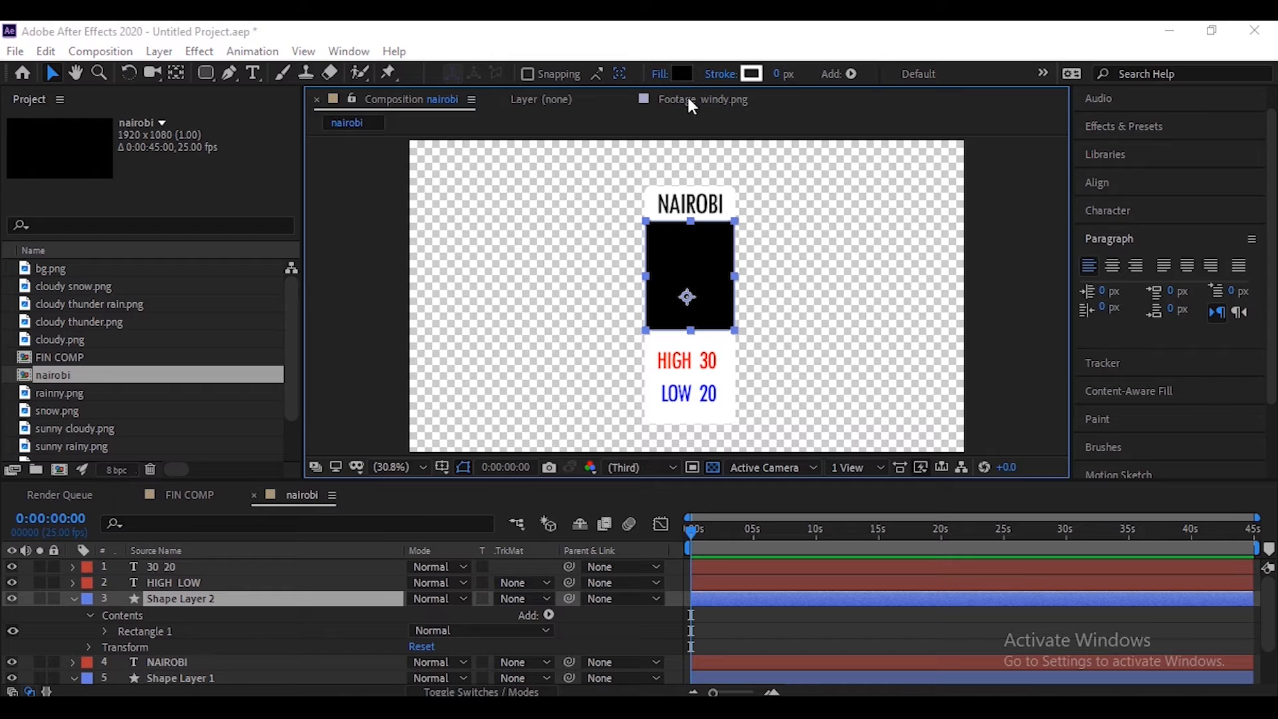
pyautogui.click(391, 544)
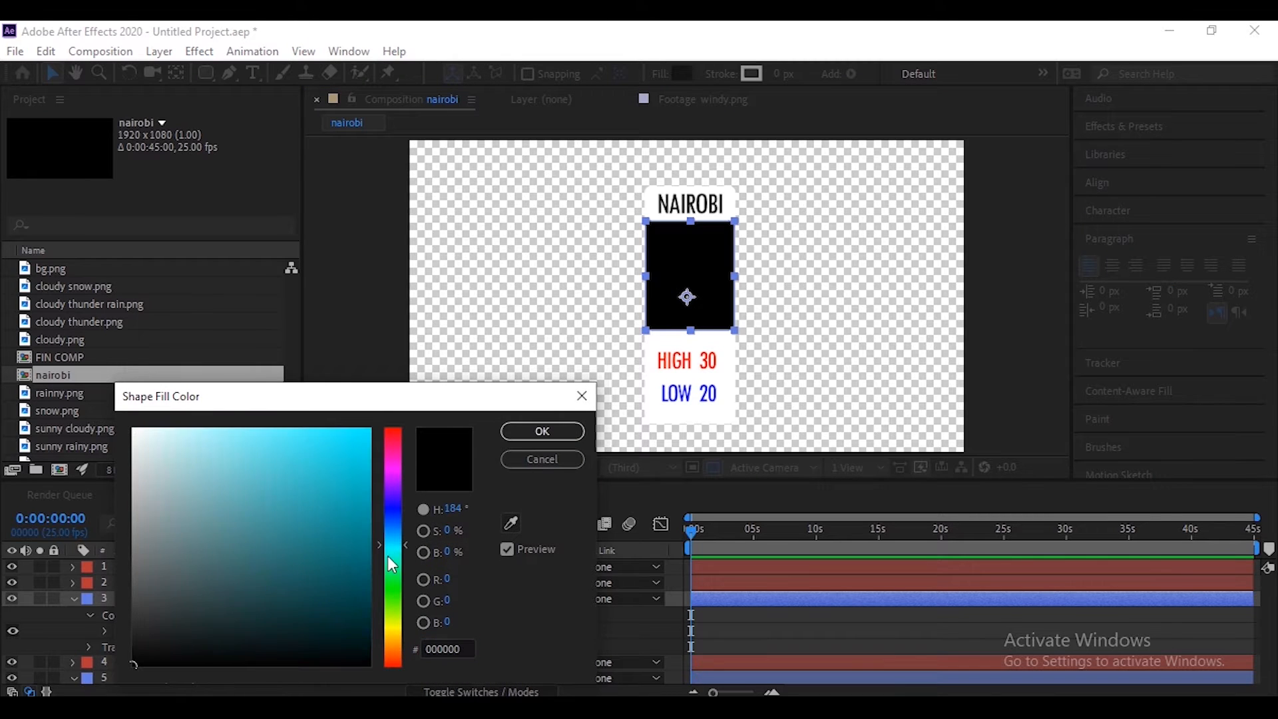
pyautogui.moveTo(329, 430); pyautogui.dragTo(419, 407)
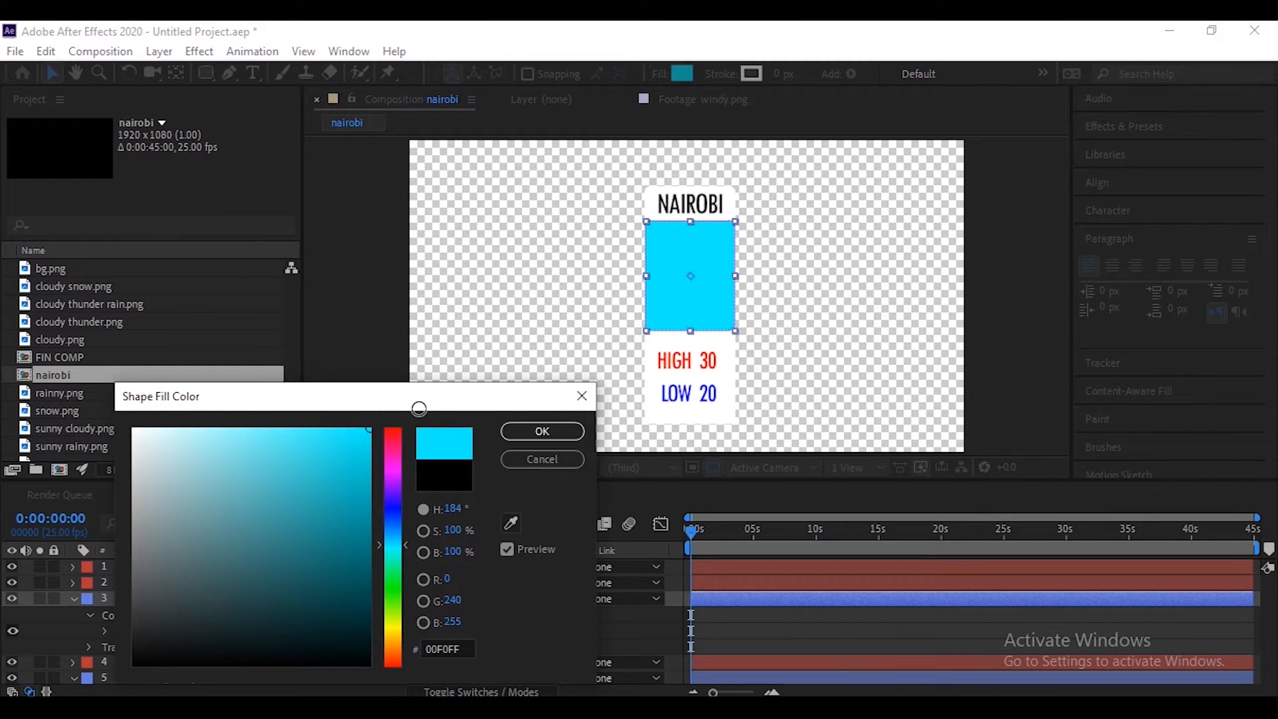
pyautogui.moveTo(300, 440)
pyautogui.mouseDown()
pyautogui.moveTo(228, 465)
pyautogui.moveTo(286, 419)
pyautogui.moveTo(309, 375)
pyautogui.mouseUp()
pyautogui.click(565, 433)
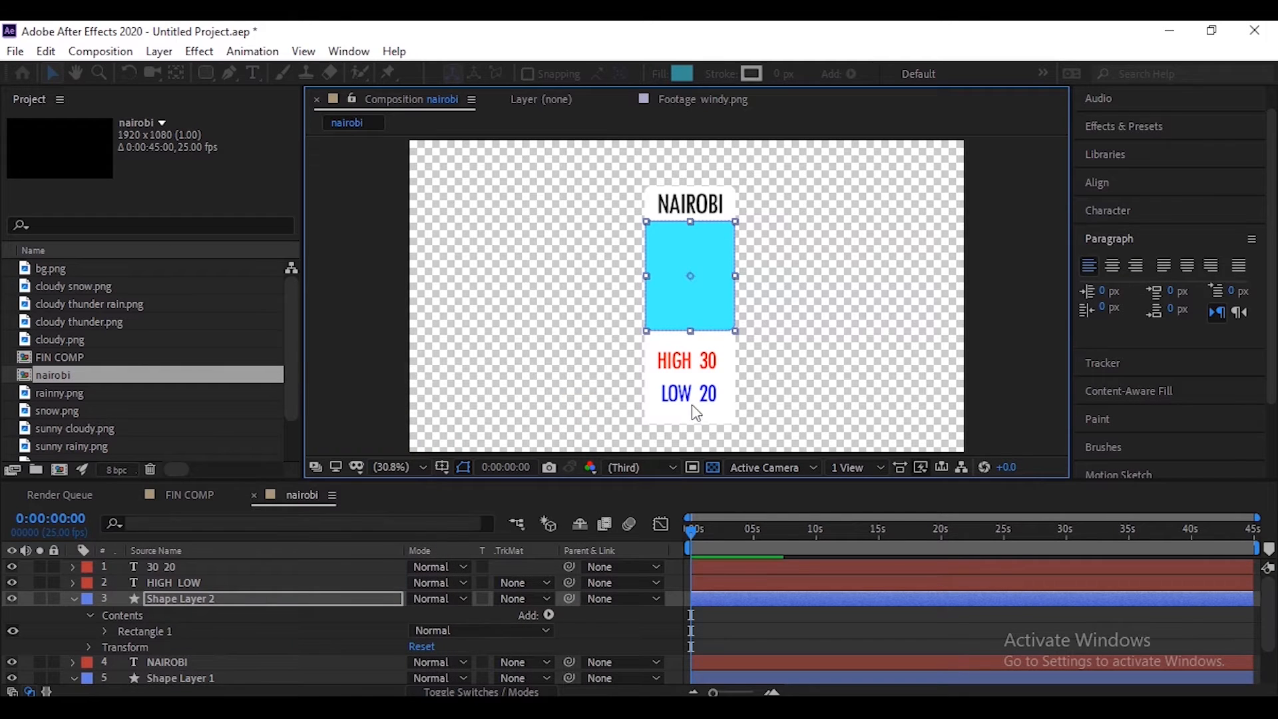
# Collapse both shape layers and add the images from rainny.png through windy.png above all layers in the nairobi composition
pyautogui.click(74, 598)
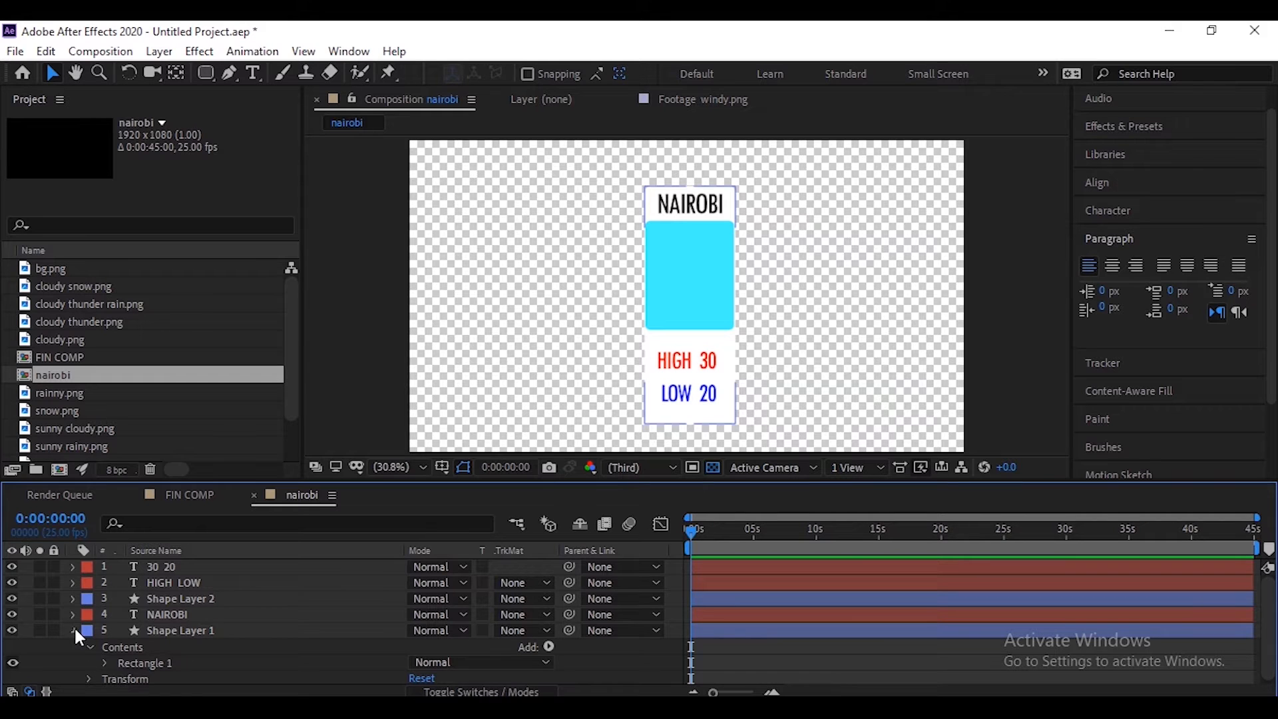
pyautogui.click(74, 629)
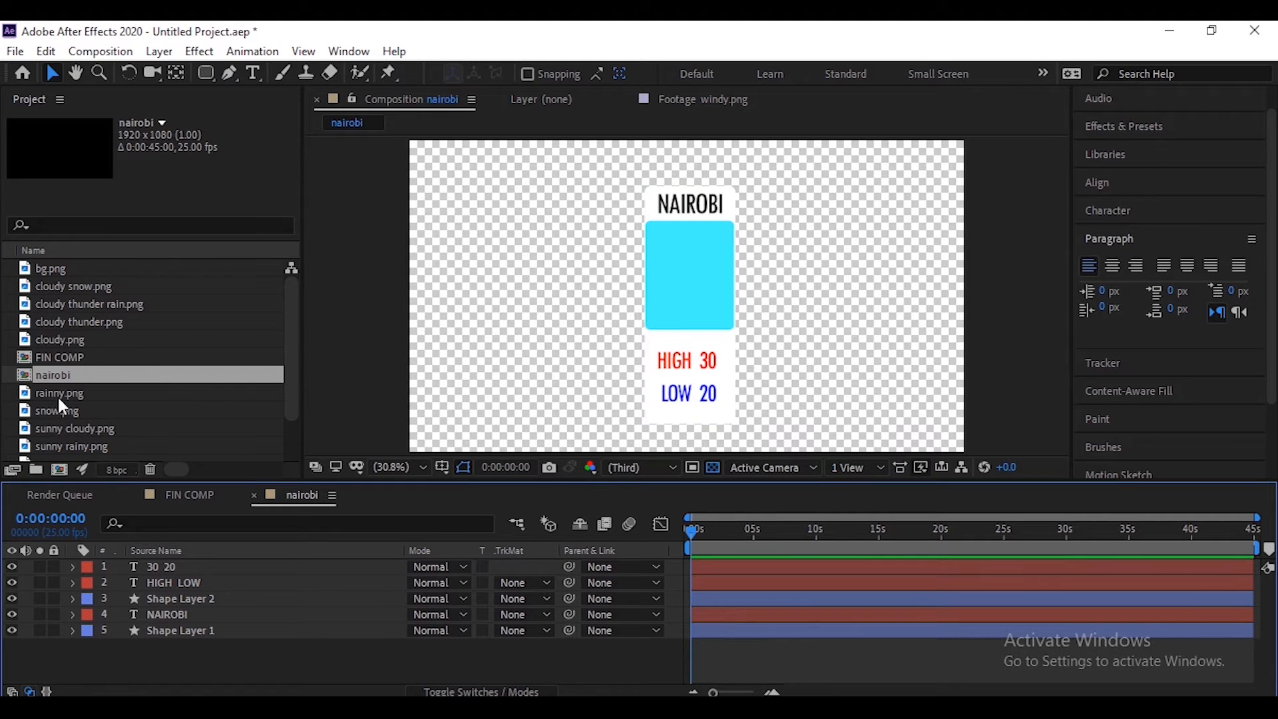
pyautogui.scroll(-3, 95, 429)
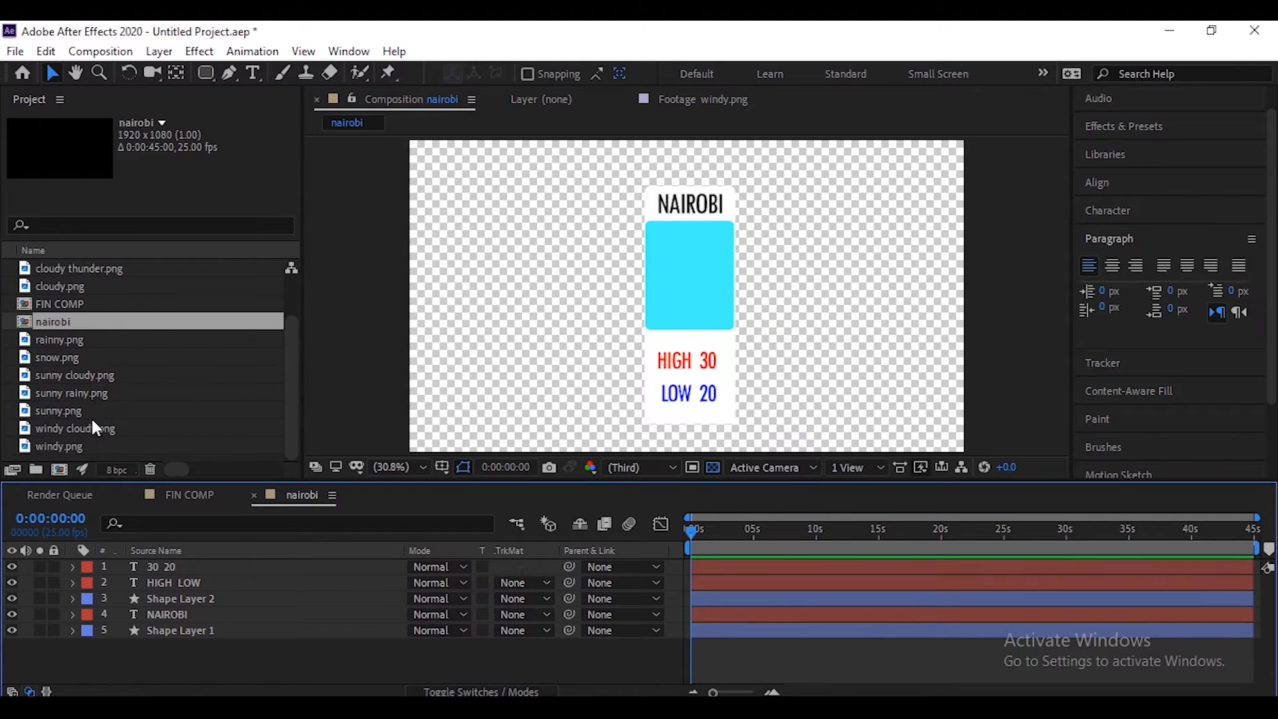
pyautogui.click(57, 445)
pyautogui.keyDown('shift'); pyautogui.click(63, 339); pyautogui.keyUp('shift')
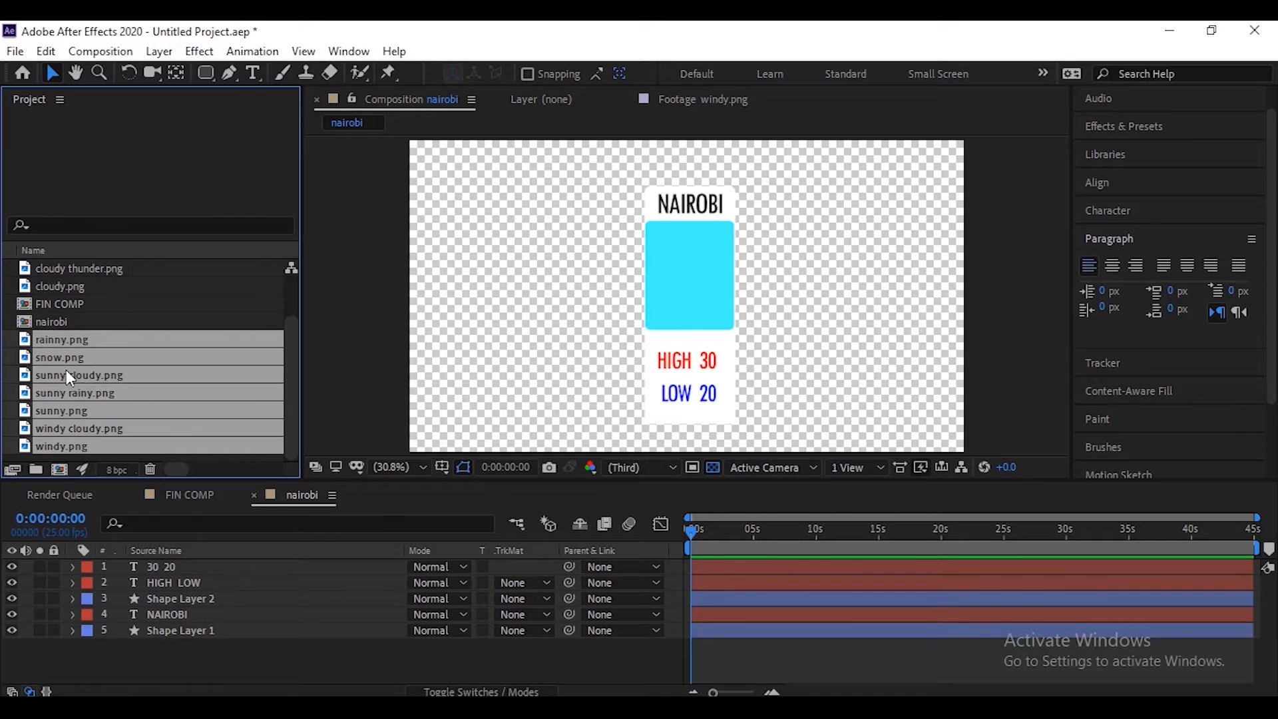
pyautogui.moveTo(66, 357); pyautogui.dragTo(173, 565)
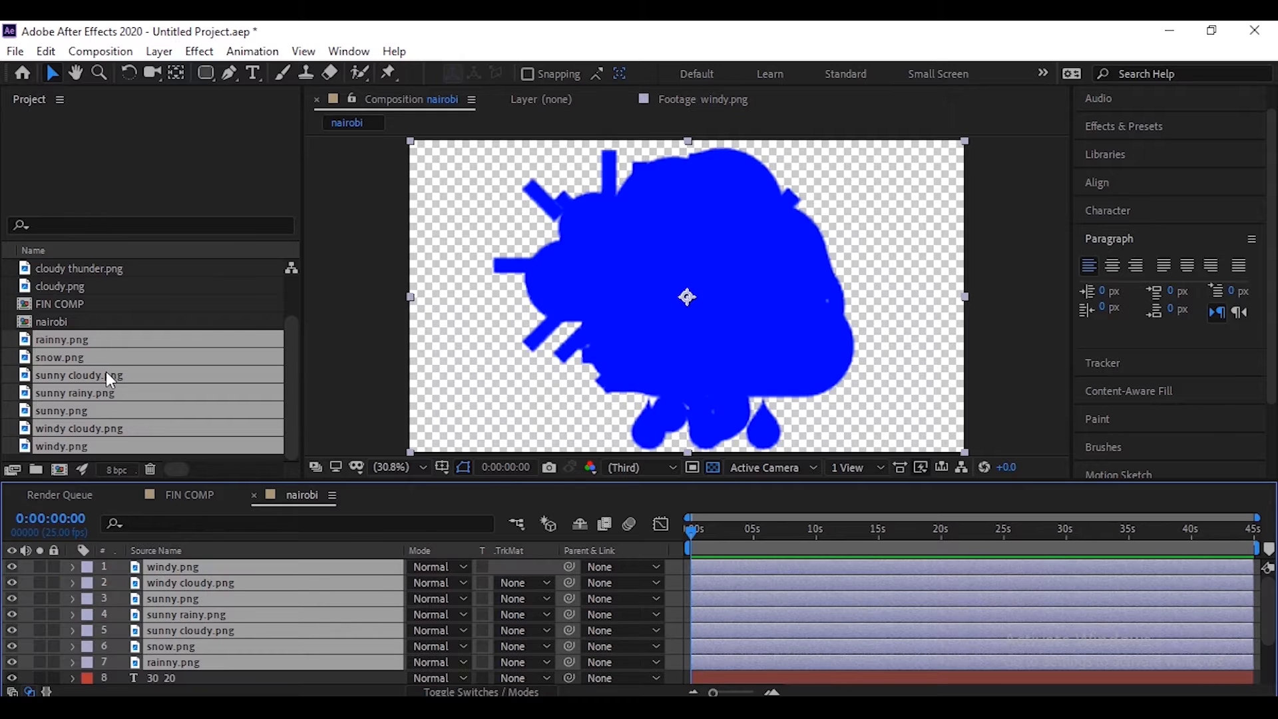
# Add bg.png, cloudy snow.png, cloudy thunder rain.png, cloudy thunder.png and cloudy.png above the other layers in the nairobi composition
pyautogui.scroll(2, 166, 389)
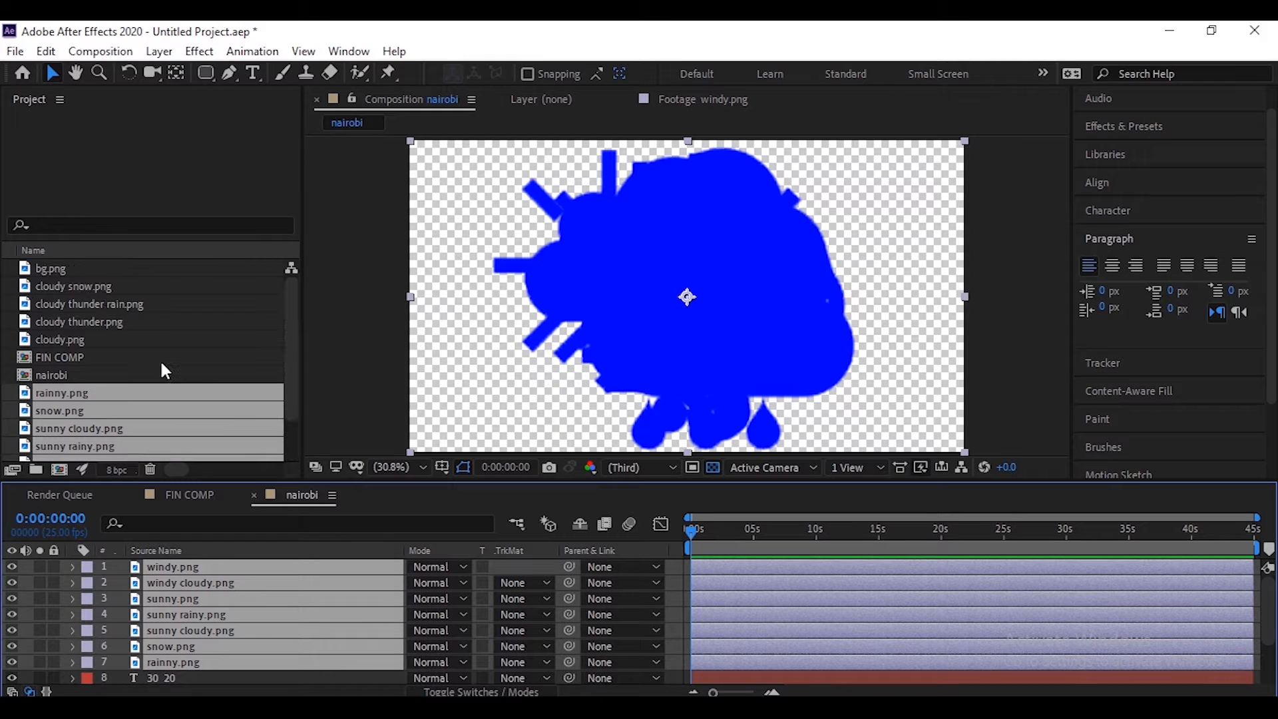
pyautogui.click(60, 339)
pyautogui.keyDown('shift'); pyautogui.click(63, 273); pyautogui.keyUp('shift')
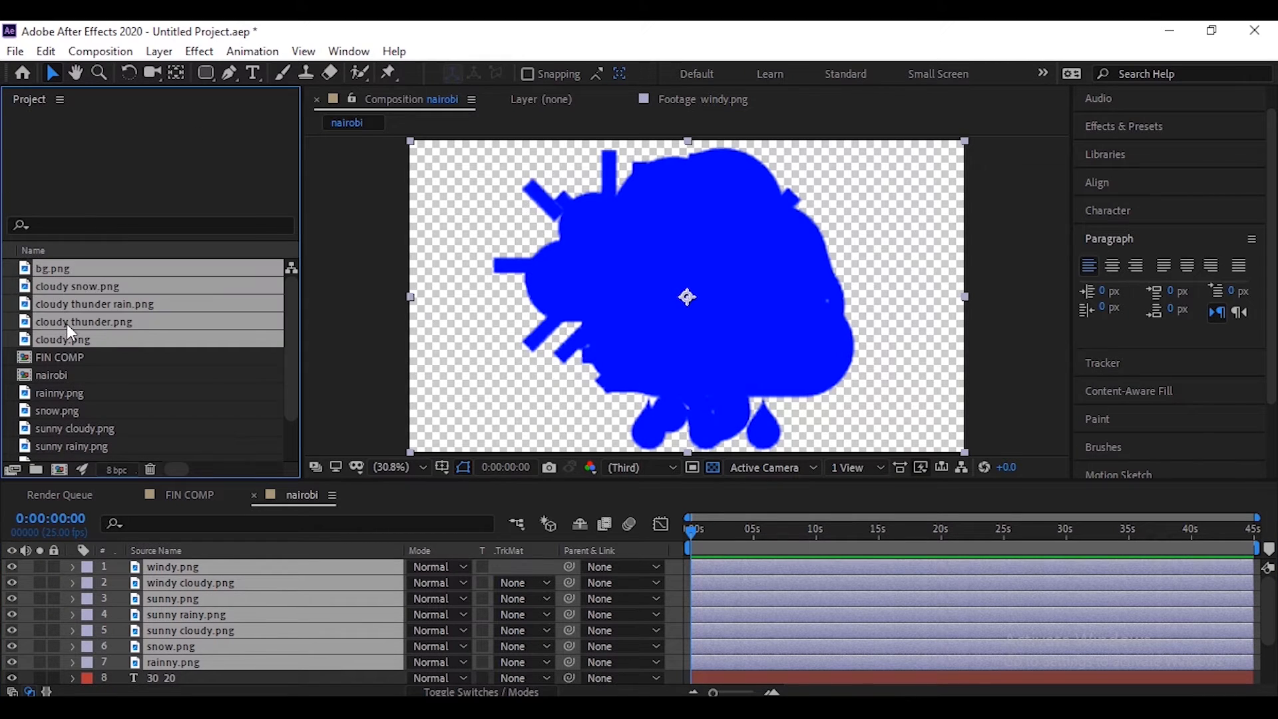
pyautogui.moveTo(66, 334); pyautogui.dragTo(147, 565)
# Scale all the added image layers to 25% and move them together onto the cyan rectangle of the card
pyautogui.click(187, 608)
pyautogui.scroll(-3, 186, 612)
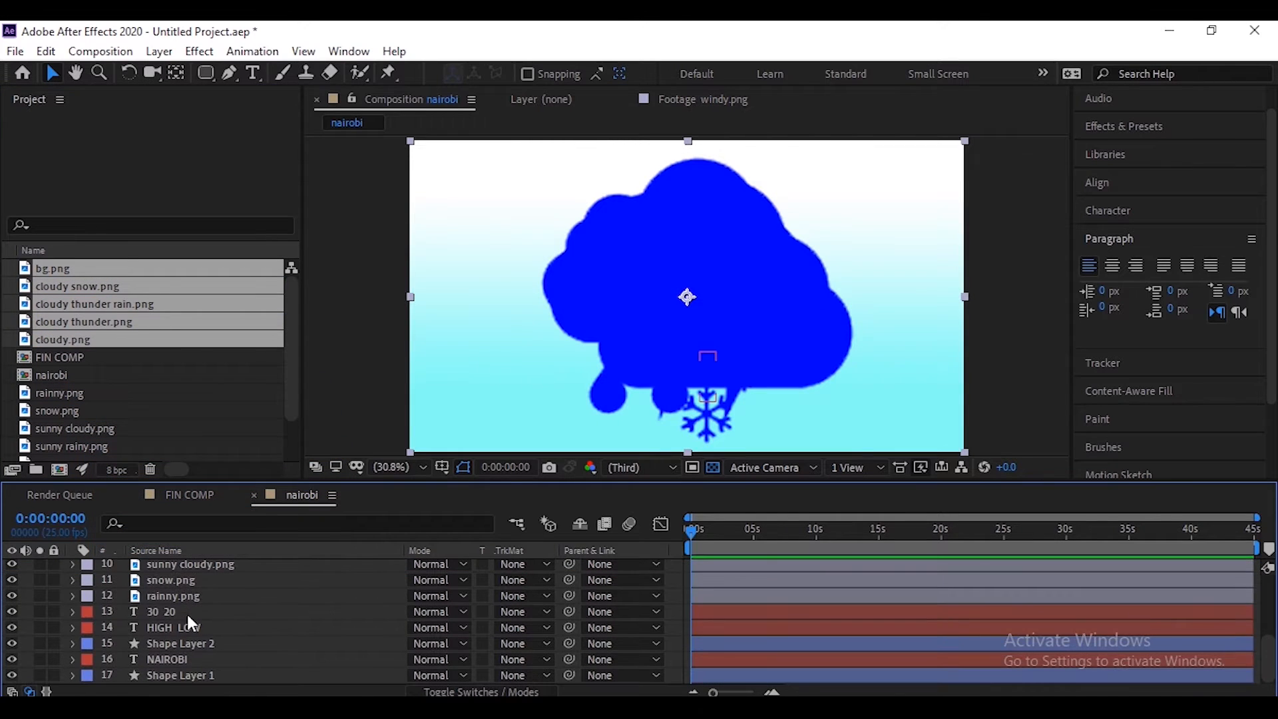
pyautogui.click(178, 597)
pyautogui.scroll(3, 179, 602)
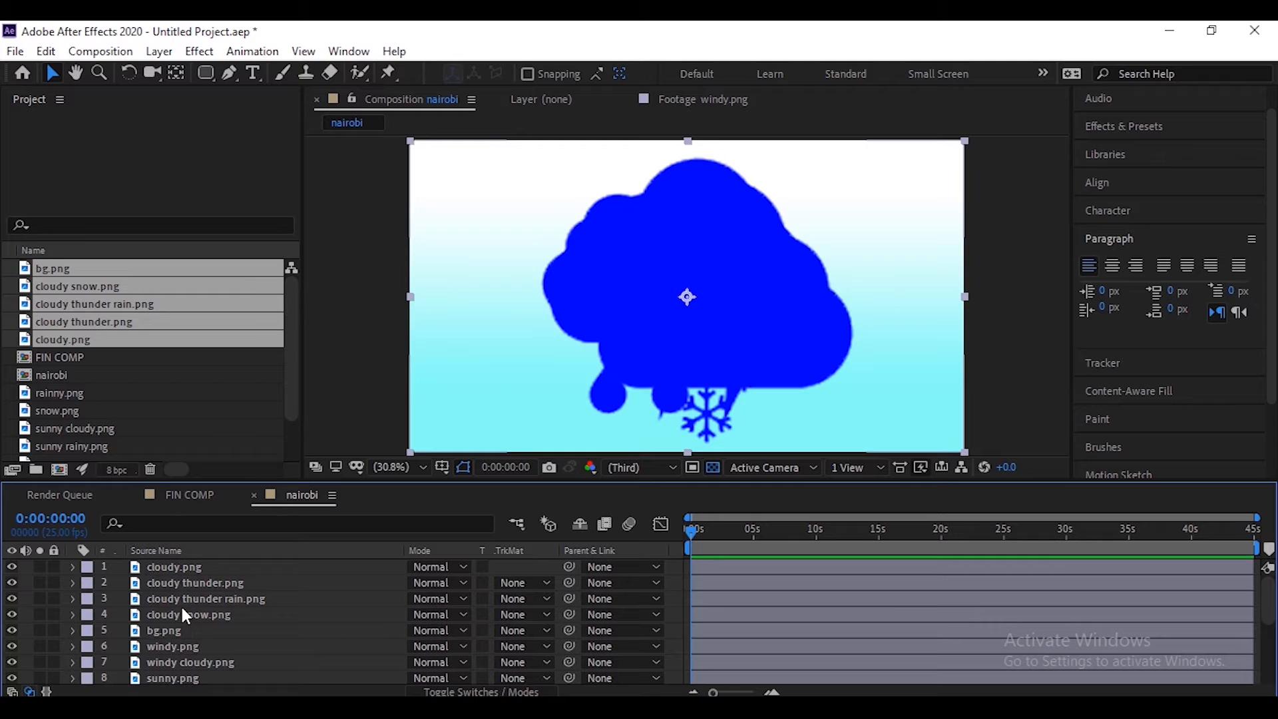
pyautogui.hotkey('ctrl', 'a')
pyautogui.press('s')
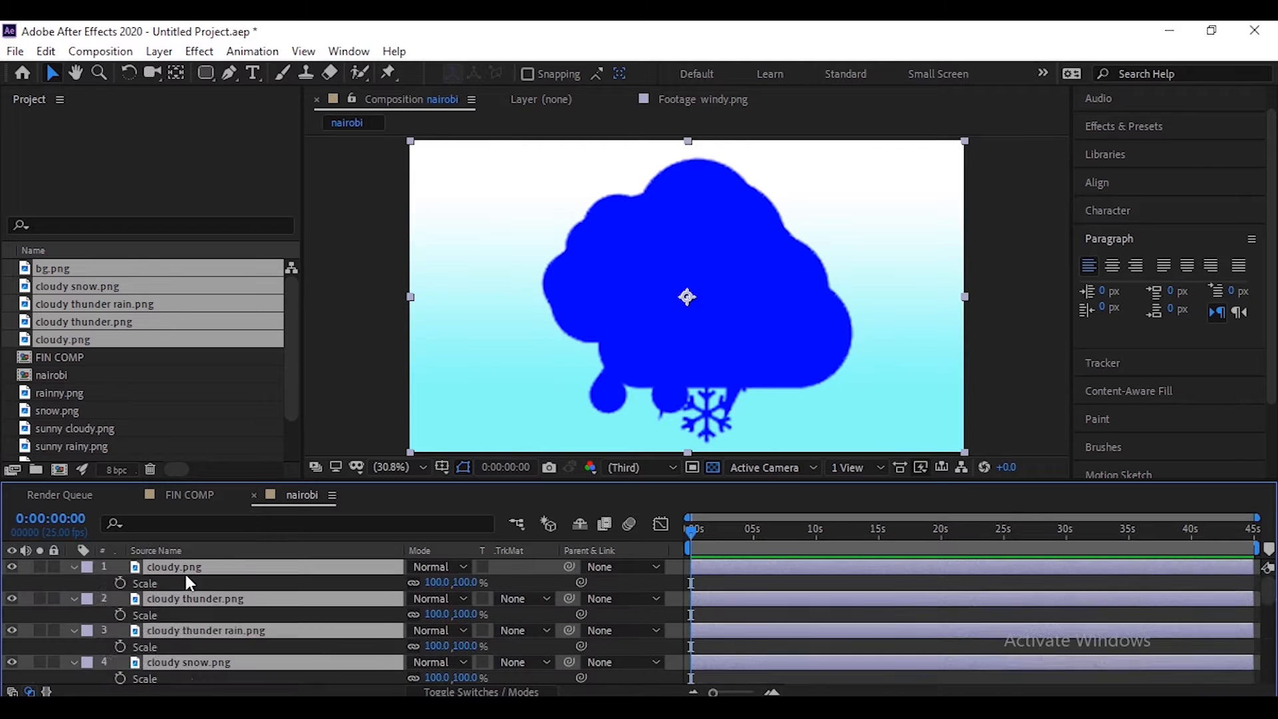
pyautogui.scroll(-5, 616, 645)
pyautogui.moveTo(465, 581); pyautogui.dragTo(418, 602)
pyautogui.moveTo(706, 310); pyautogui.dragTo(709, 285)
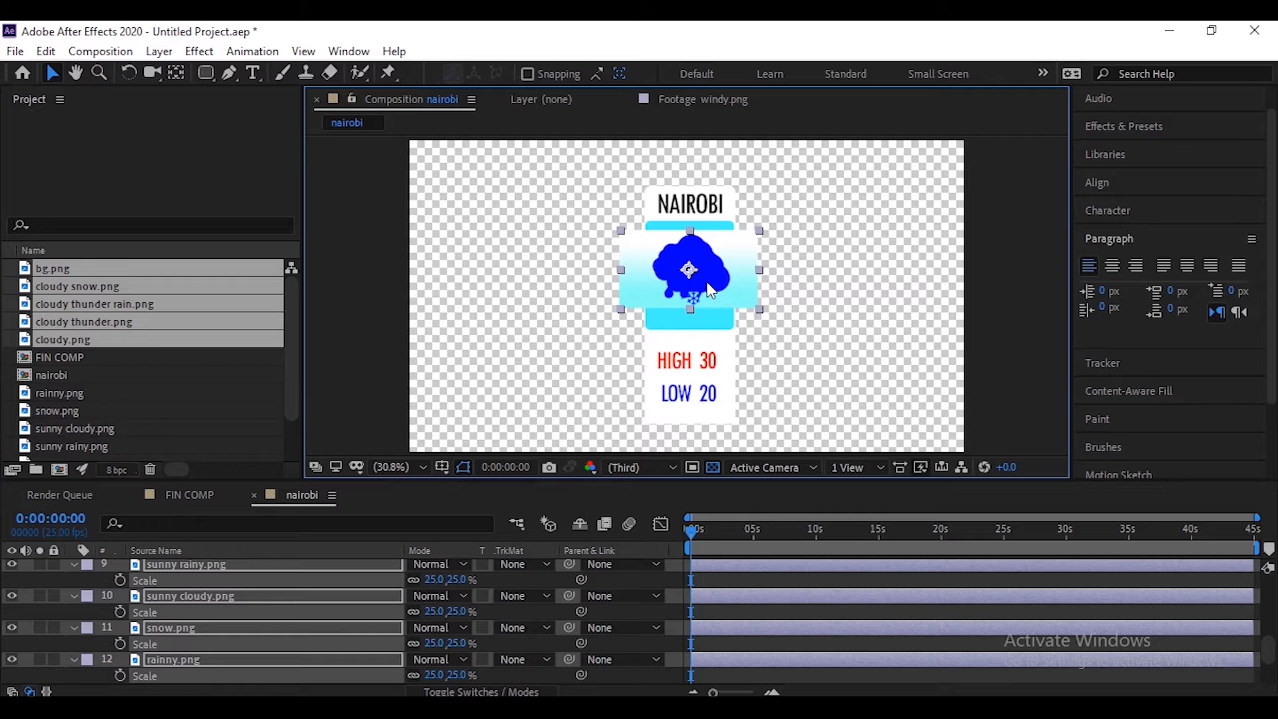
# Collapse the properties of the added image layers and hide all of these layers
pyautogui.click(73, 564)
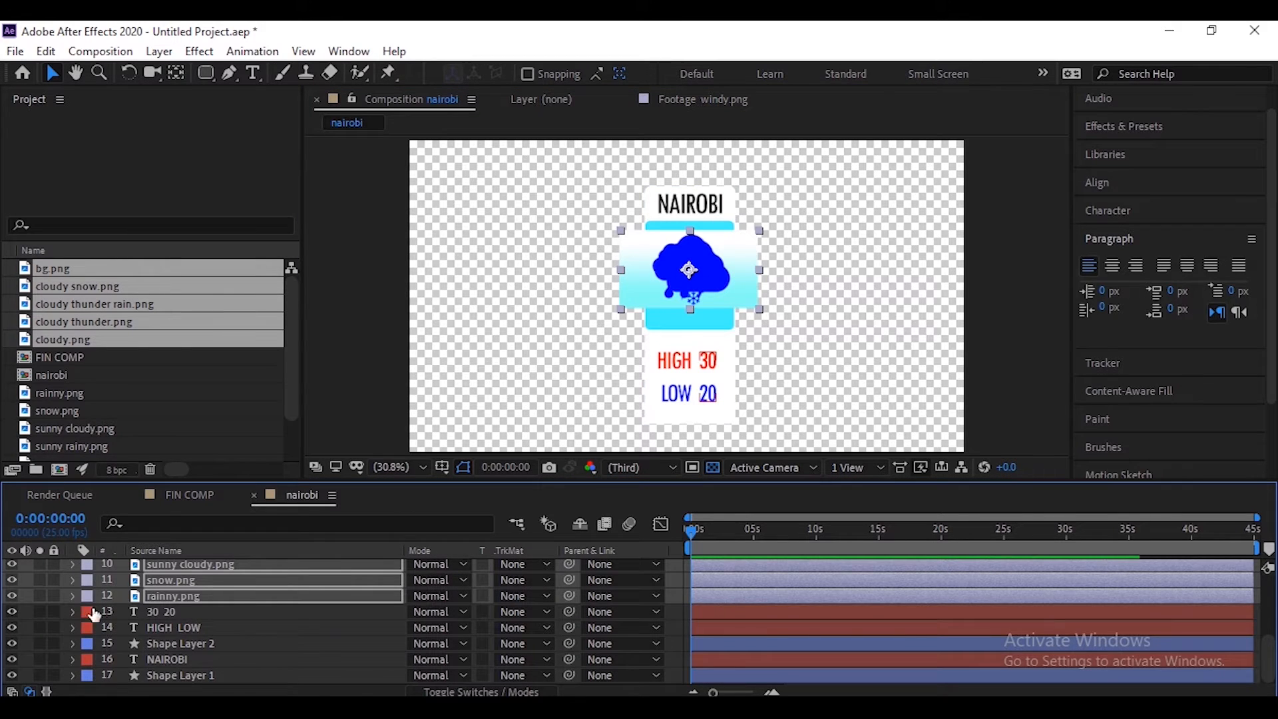
pyautogui.click(11, 594)
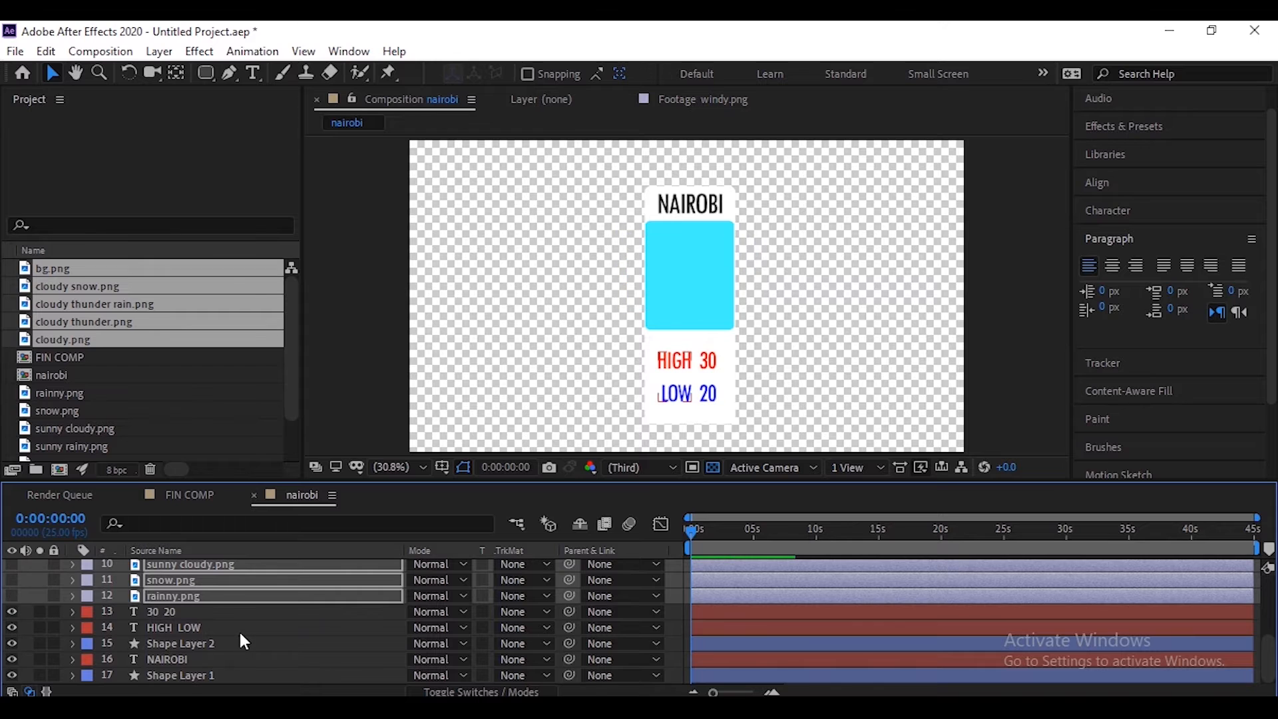
# Delete the bg.png layer from the nairobi composition
pyautogui.scroll(2, 253, 636)
pyautogui.click(270, 660)
pyautogui.scroll(3, 250, 639)
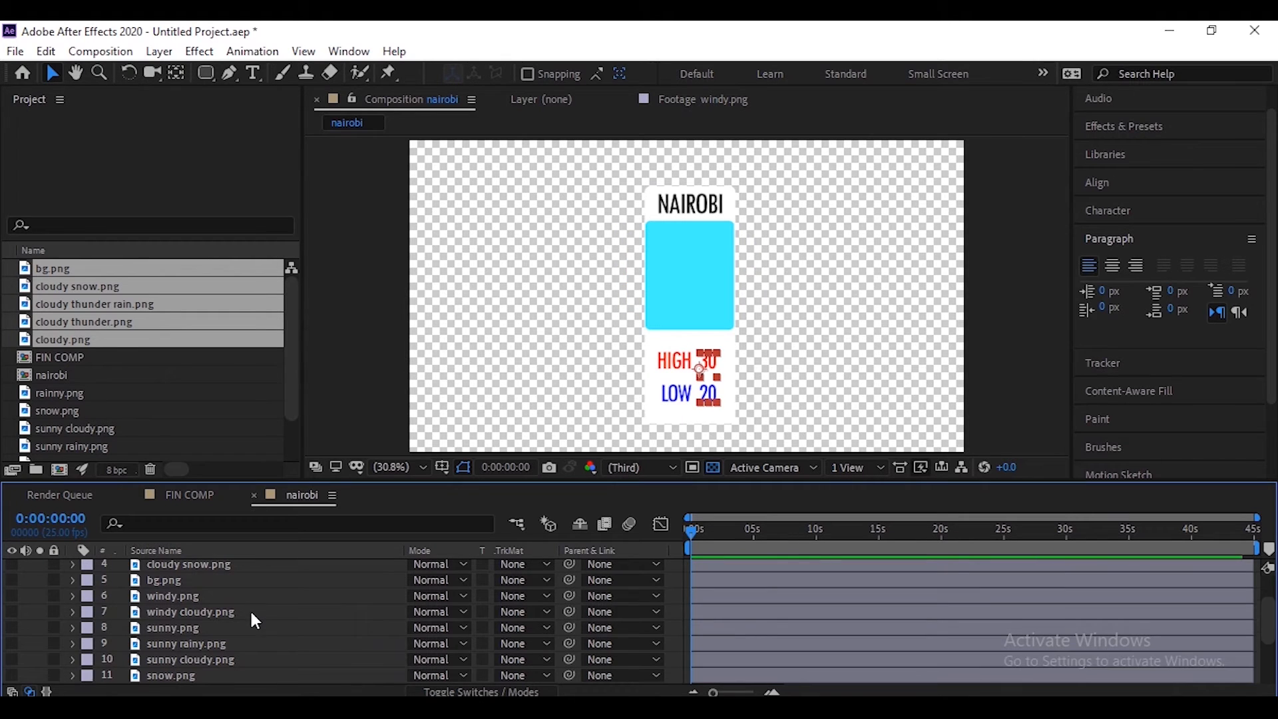
pyautogui.click(190, 580)
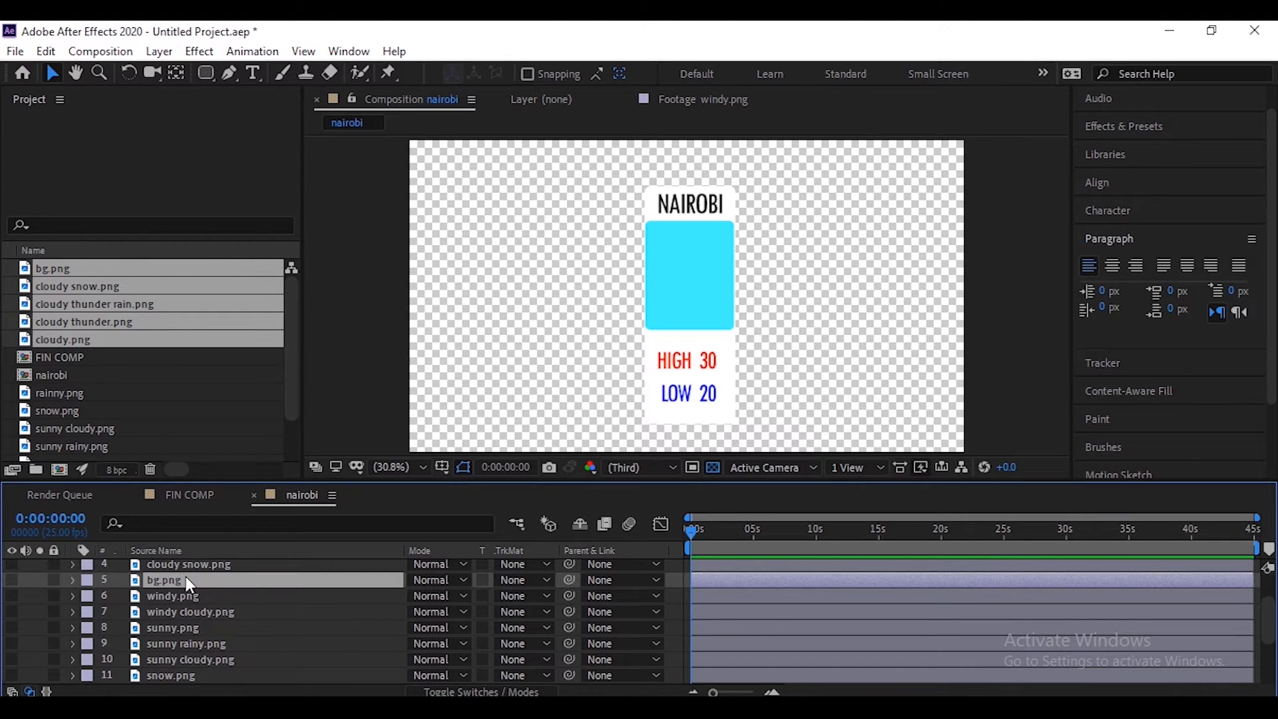
pyautogui.press('Delete')
# Preview the cloudy, cloudy snow and windy cloudy icons one at a time on the card, and leave only the sunny.png icon visible
pyautogui.scroll(3, 208, 612)
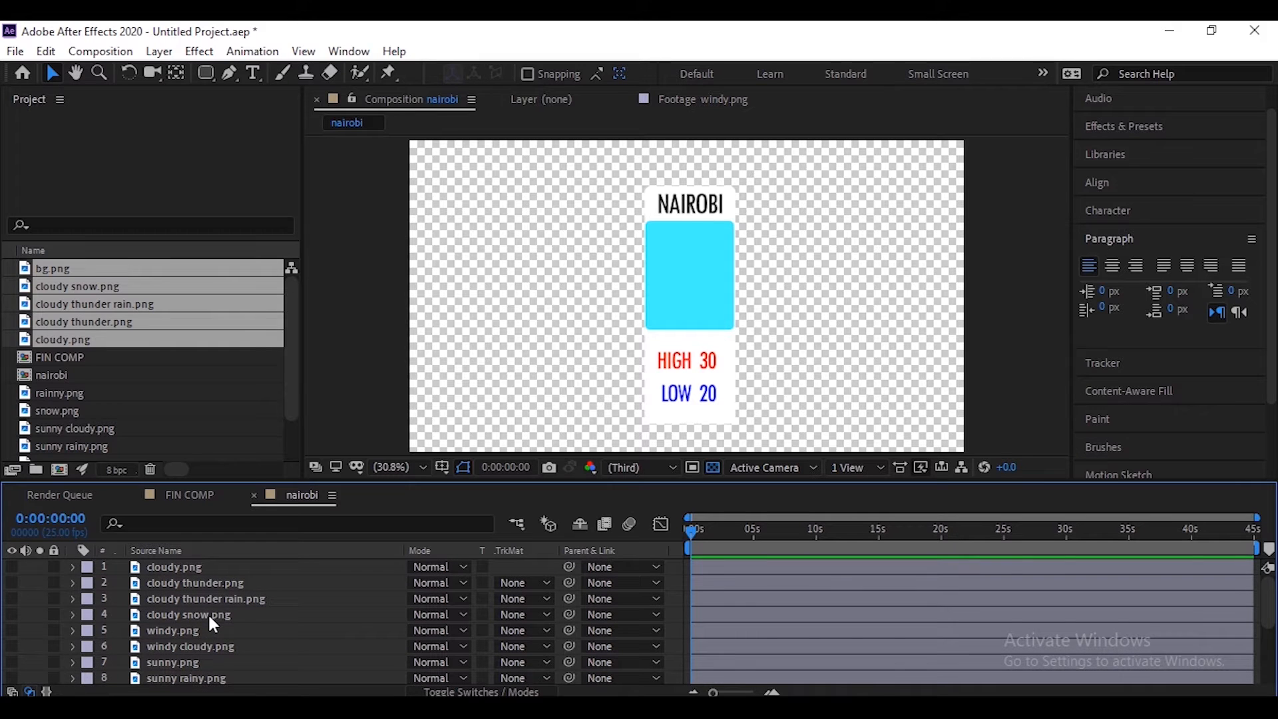
pyautogui.click(168, 565)
pyautogui.click(12, 566)
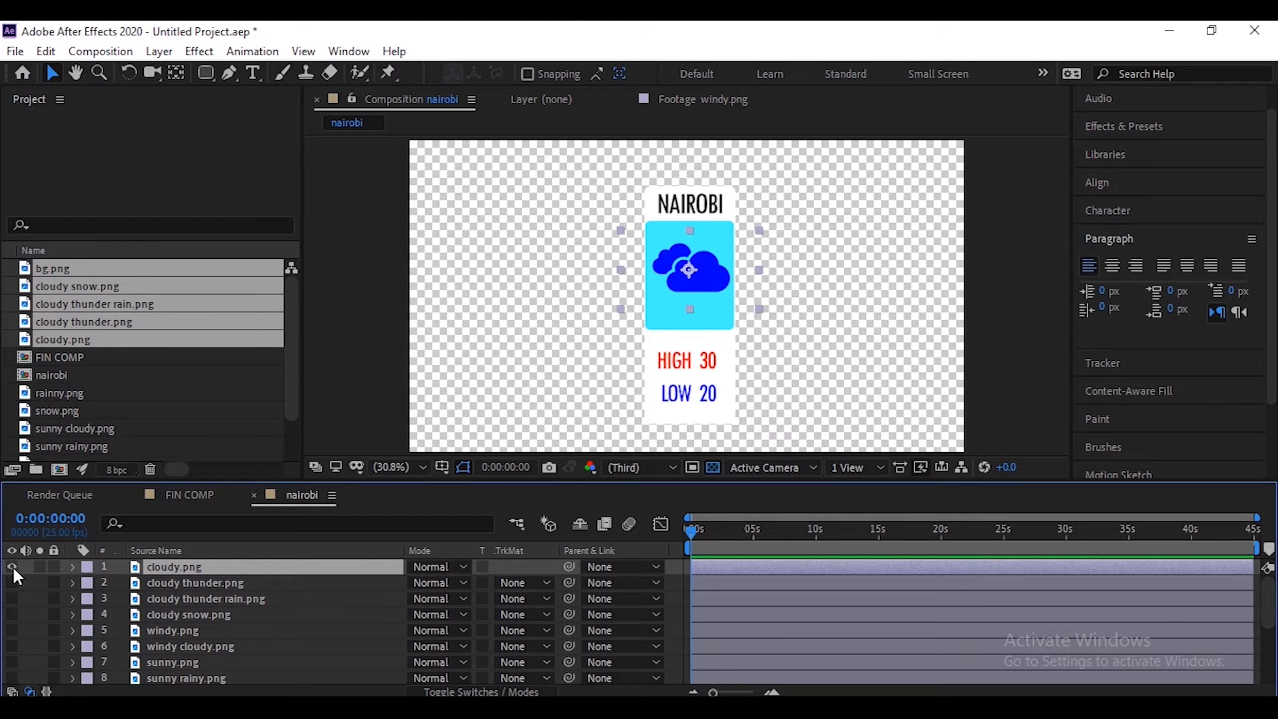
pyautogui.click(12, 566)
pyautogui.click(11, 614)
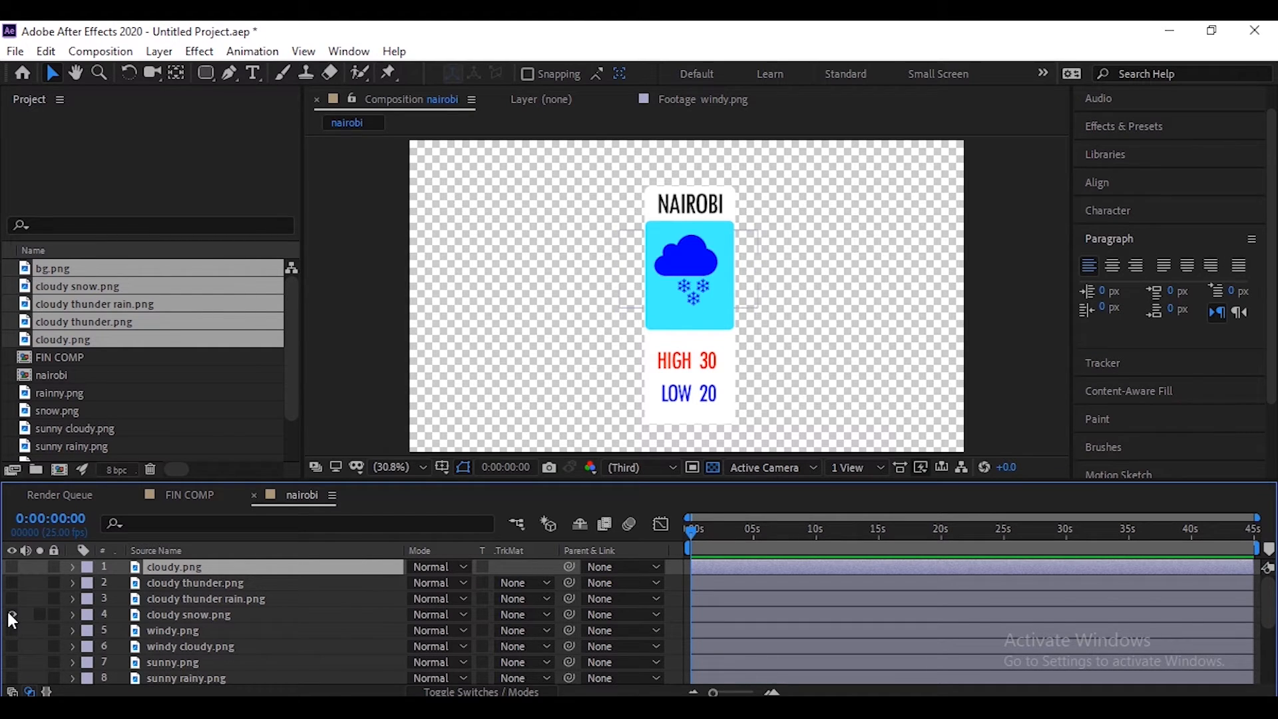
pyautogui.click(12, 614)
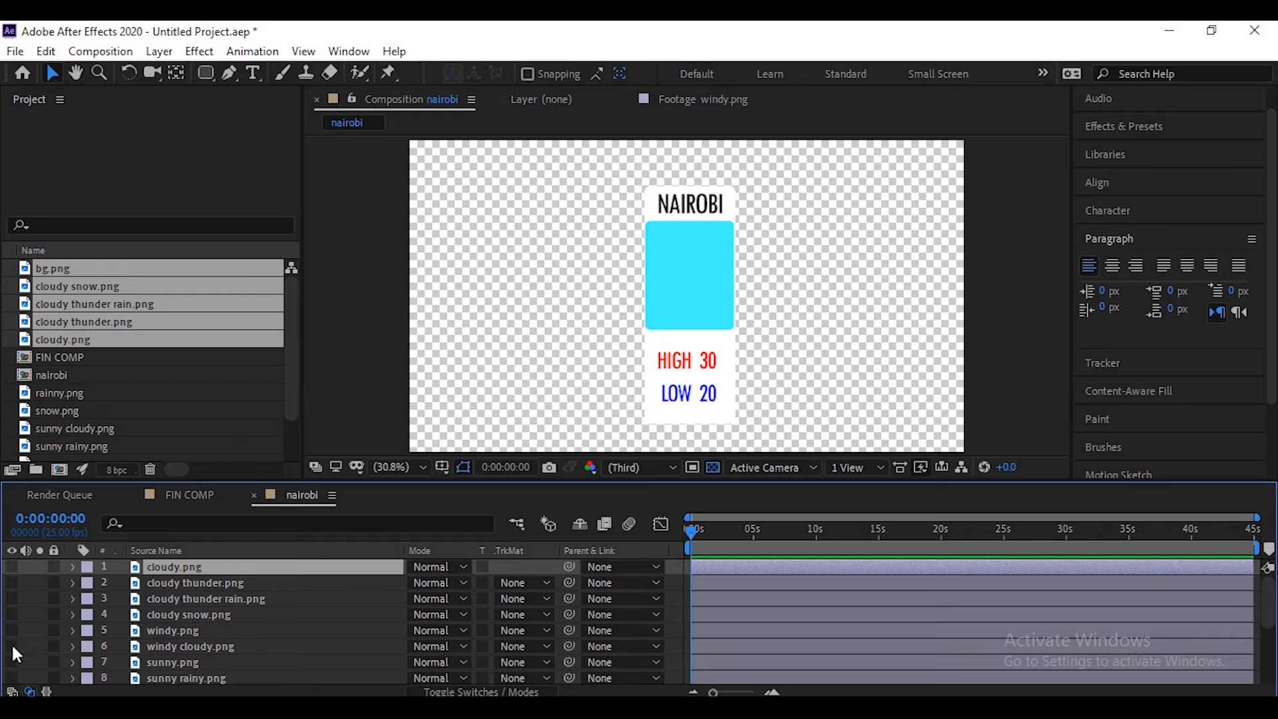
pyautogui.click(11, 646)
pyautogui.click(12, 646)
pyautogui.click(11, 663)
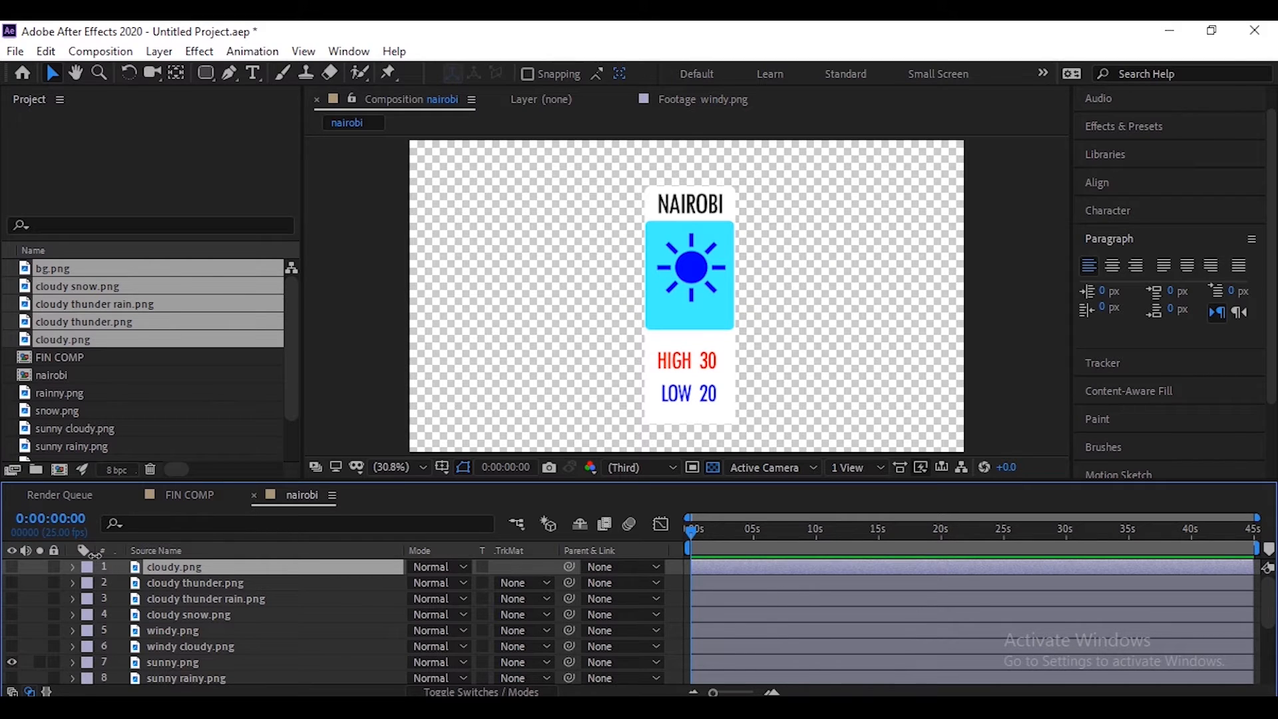
# Create a project folder named "weather ell"
pyautogui.scroll(-3, 280, 618)
pyautogui.scroll(3, 279, 606)
pyautogui.scroll(-1, 154, 407)
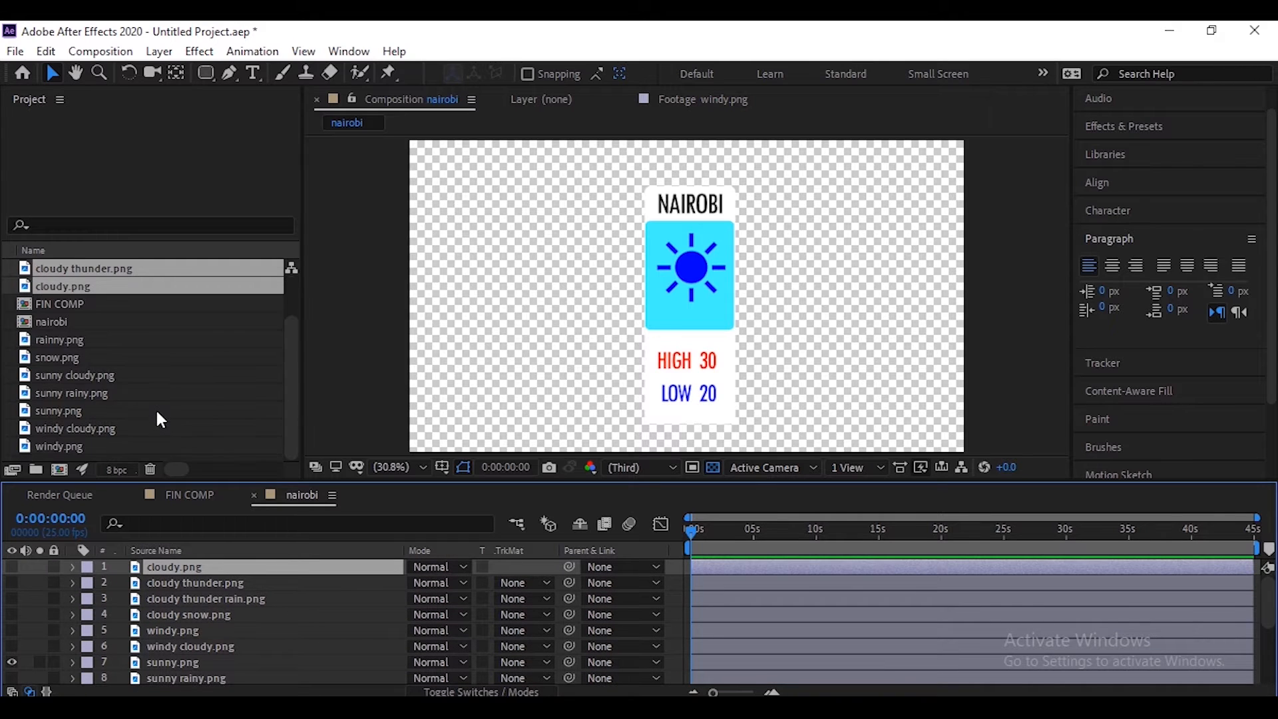
pyautogui.click(36, 470)
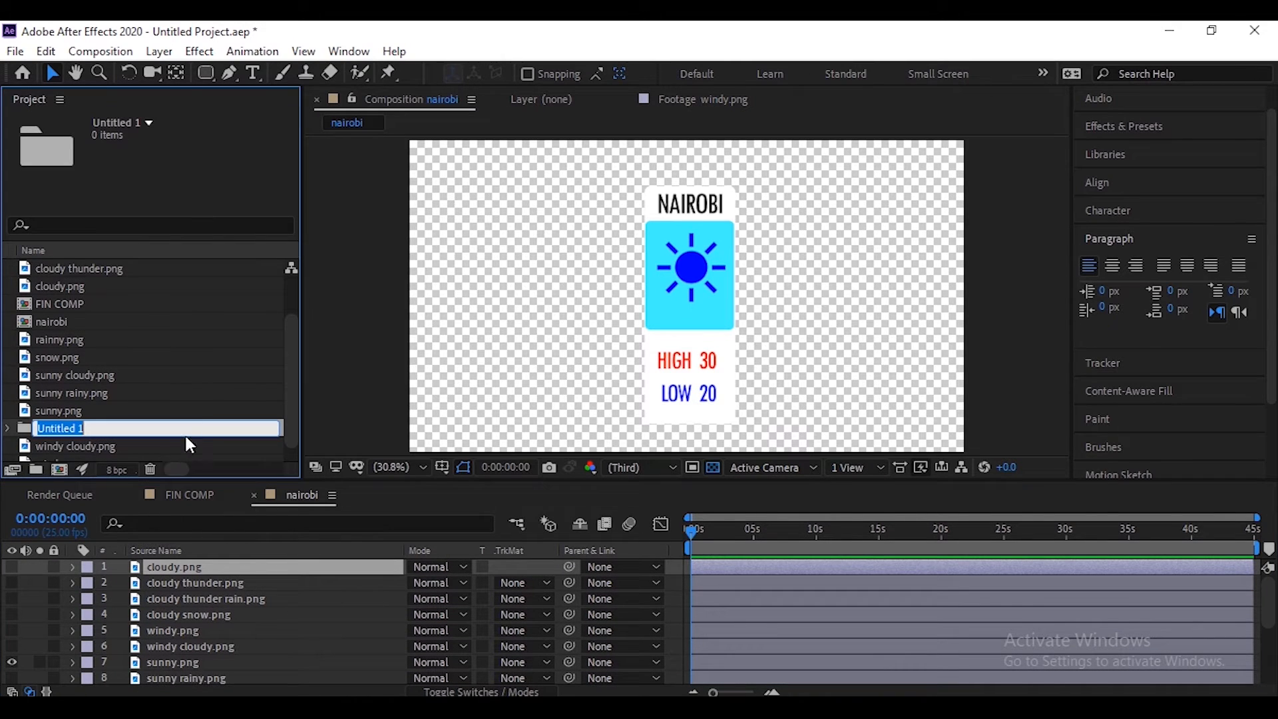
pyautogui.write('weather ell')
pyautogui.press('Return')
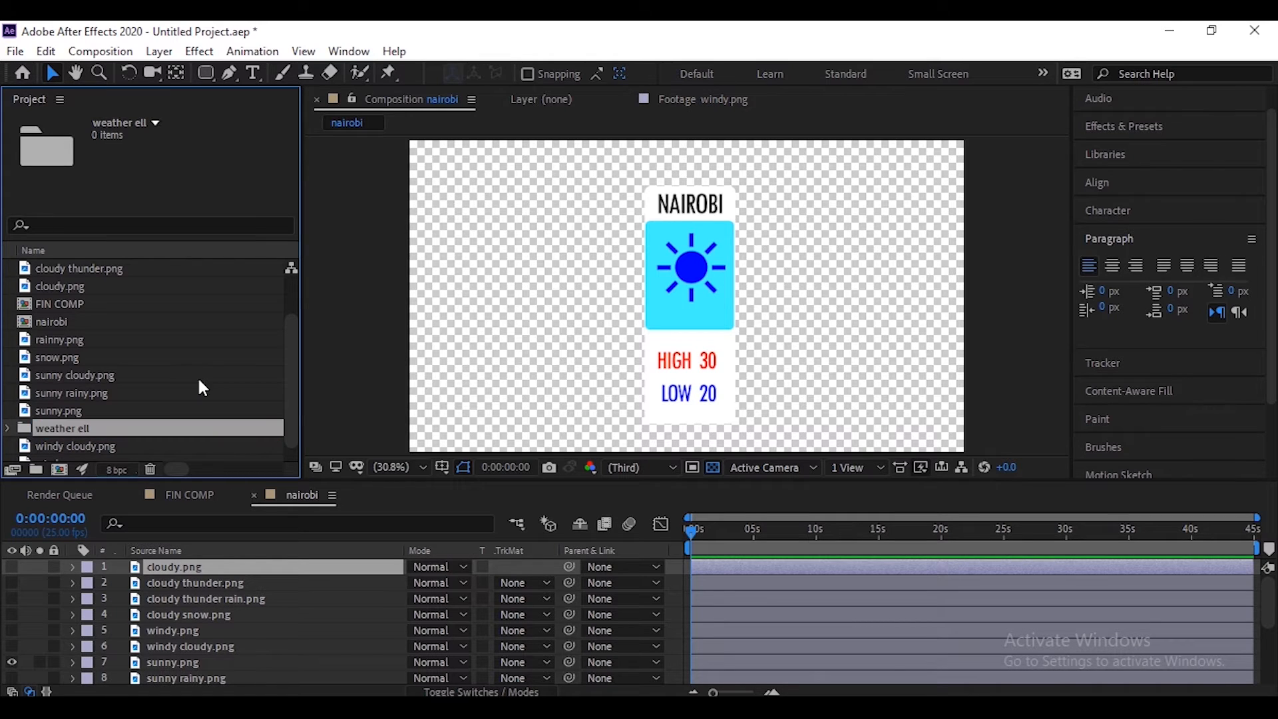
# Move all the weather PNG images, including bg.png, into the weather ell folder
pyautogui.scroll(-1, 106, 399)
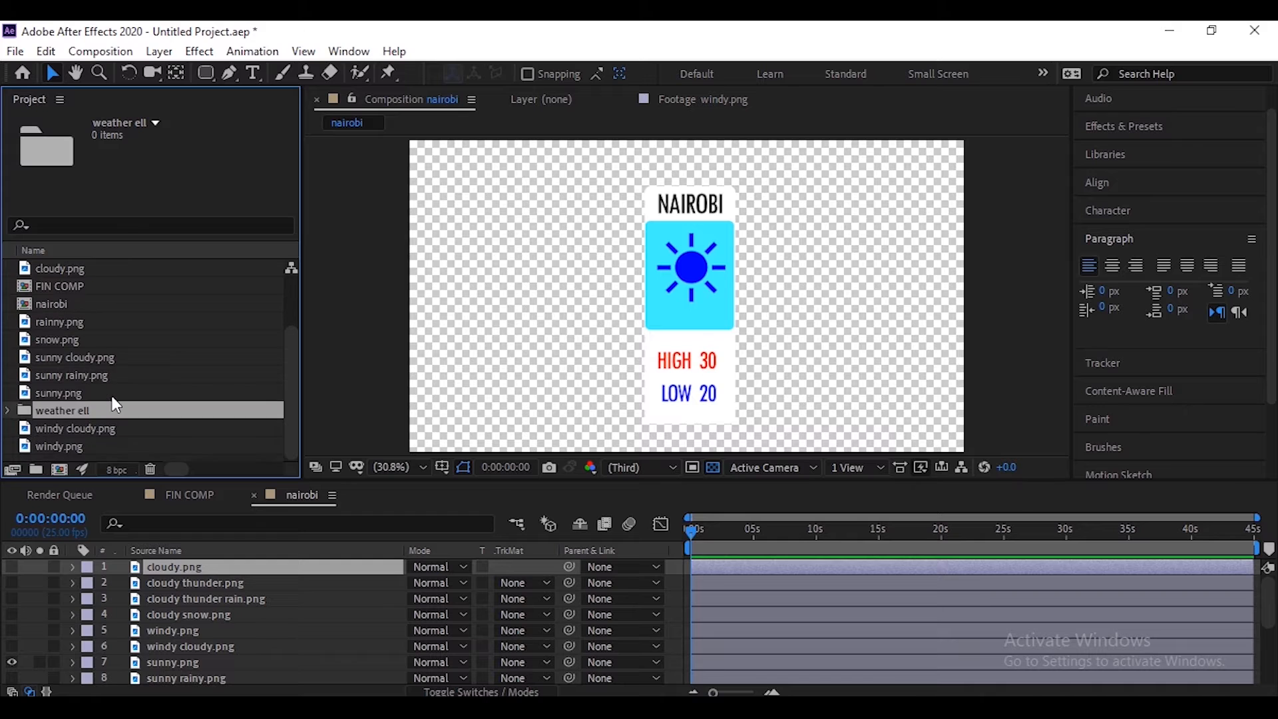
pyautogui.click(74, 445)
pyautogui.keyDown('shift'); pyautogui.click(93, 430); pyautogui.keyUp('shift')
pyautogui.moveTo(71, 433); pyautogui.dragTo(74, 416)
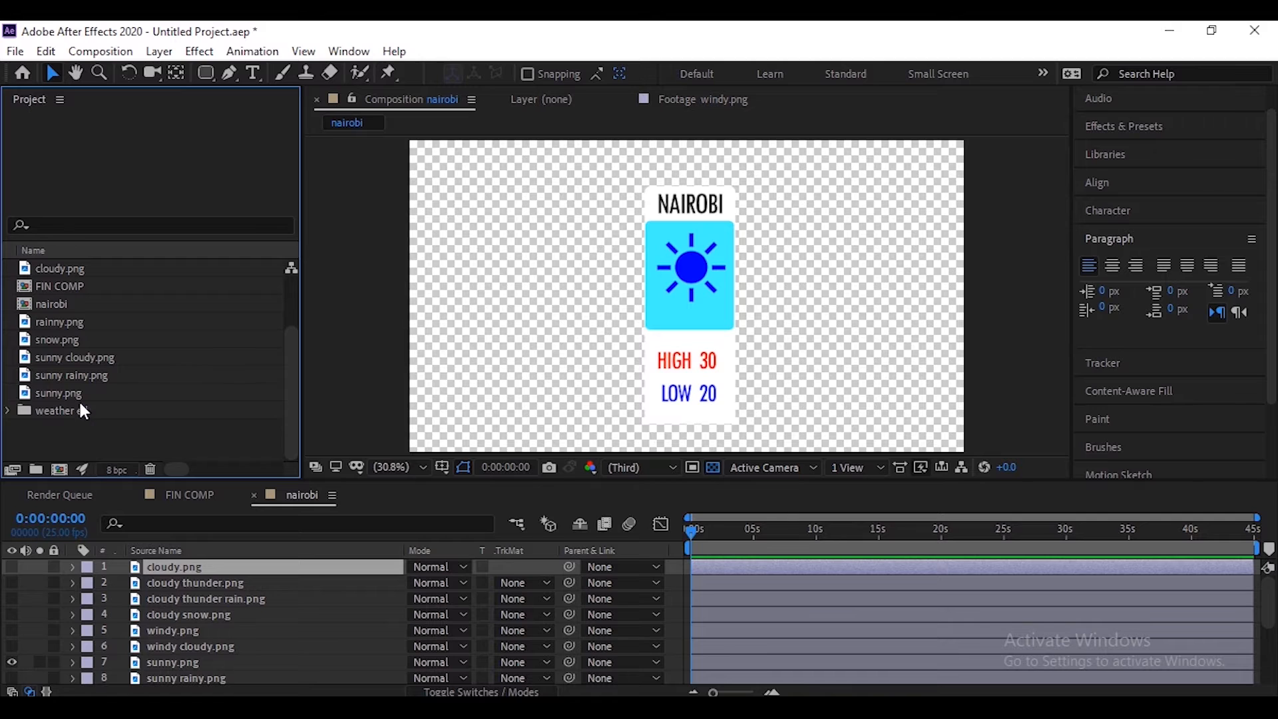
pyautogui.click(81, 397)
pyautogui.keyDown('shift'); pyautogui.click(69, 322); pyautogui.keyUp('shift')
pyautogui.moveTo(73, 385); pyautogui.dragTo(70, 410)
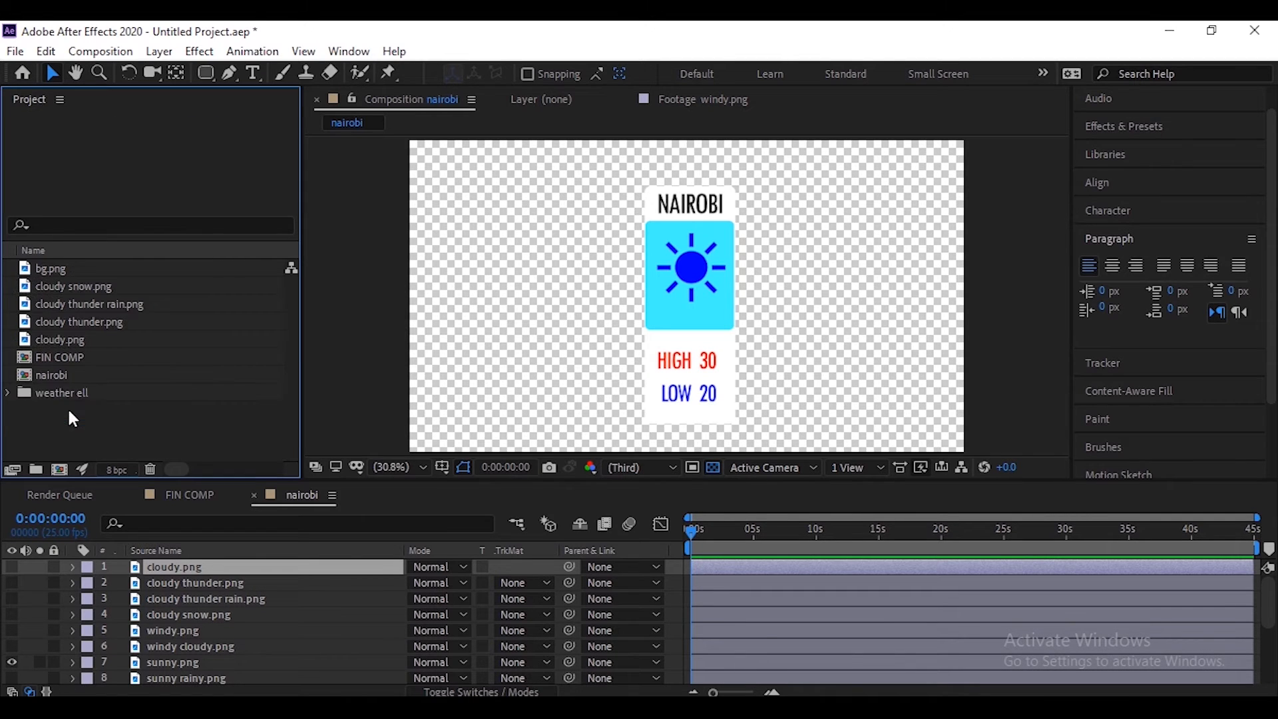
pyautogui.click(62, 273)
pyautogui.keyDown('shift'); pyautogui.click(50, 340); pyautogui.keyUp('shift')
pyautogui.moveTo(62, 302); pyautogui.dragTo(55, 410)
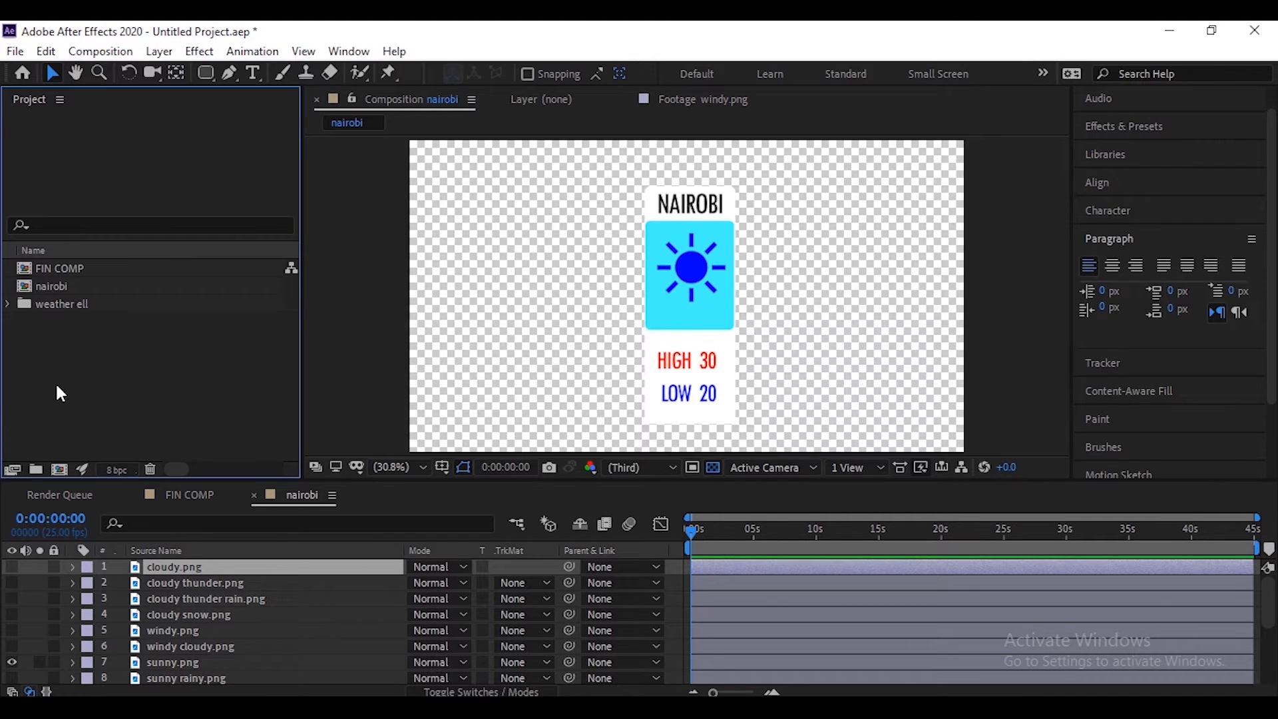
# Create a project folder named "towns" and move the nairobi composition into it
pyautogui.rightClick(56, 386)
pyautogui.click(111, 419)
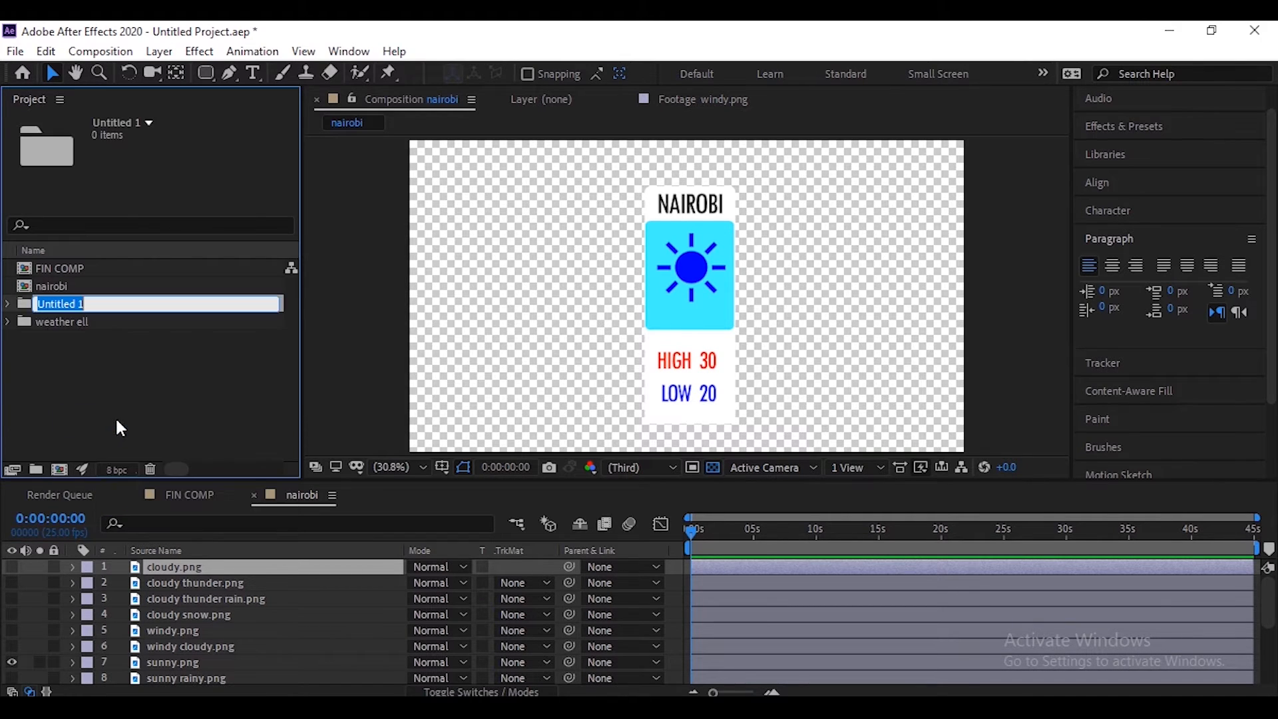
pyautogui.write('towns')
pyautogui.press('Return')
pyautogui.moveTo(39, 285); pyautogui.dragTo(54, 302)
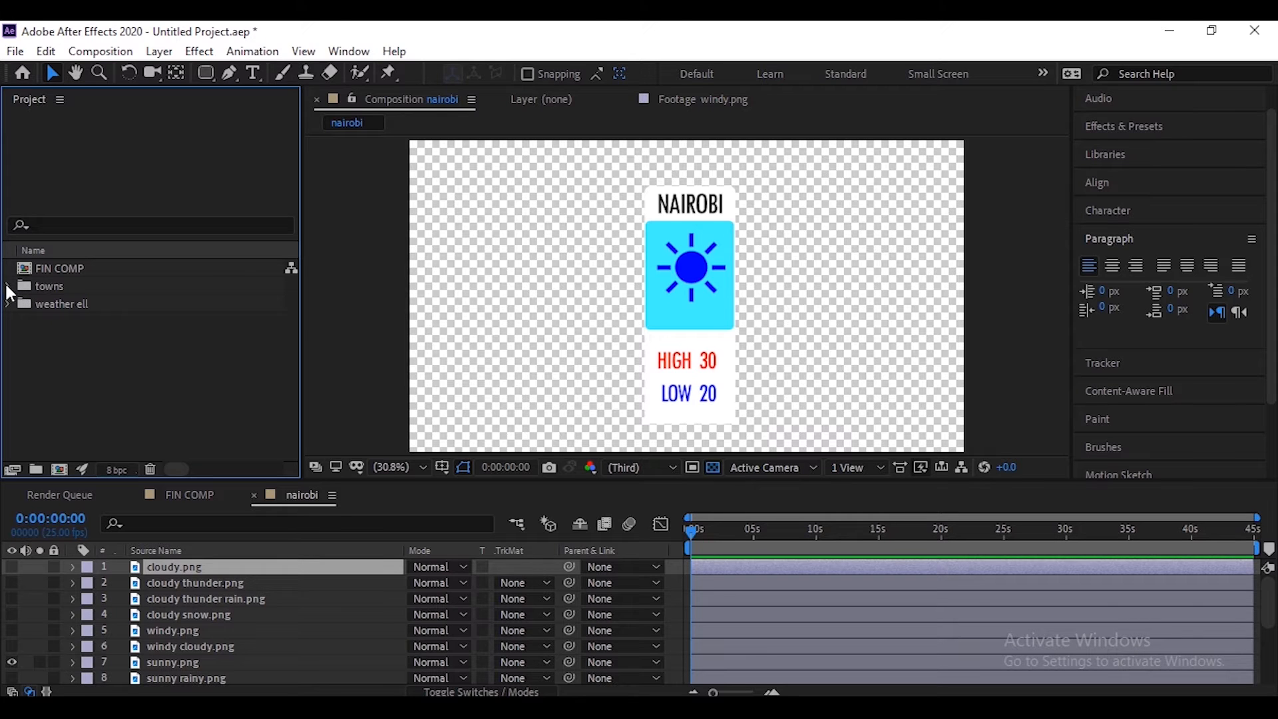
# Expand the towns folder and duplicate the nairobi composition three times
pyautogui.click(7, 286)
pyautogui.click(79, 306)
pyautogui.hotkey('ctrl', 'd')
pyautogui.hotkey('ctrl', 'd')
pyautogui.hotkey('ctrl', 'd')
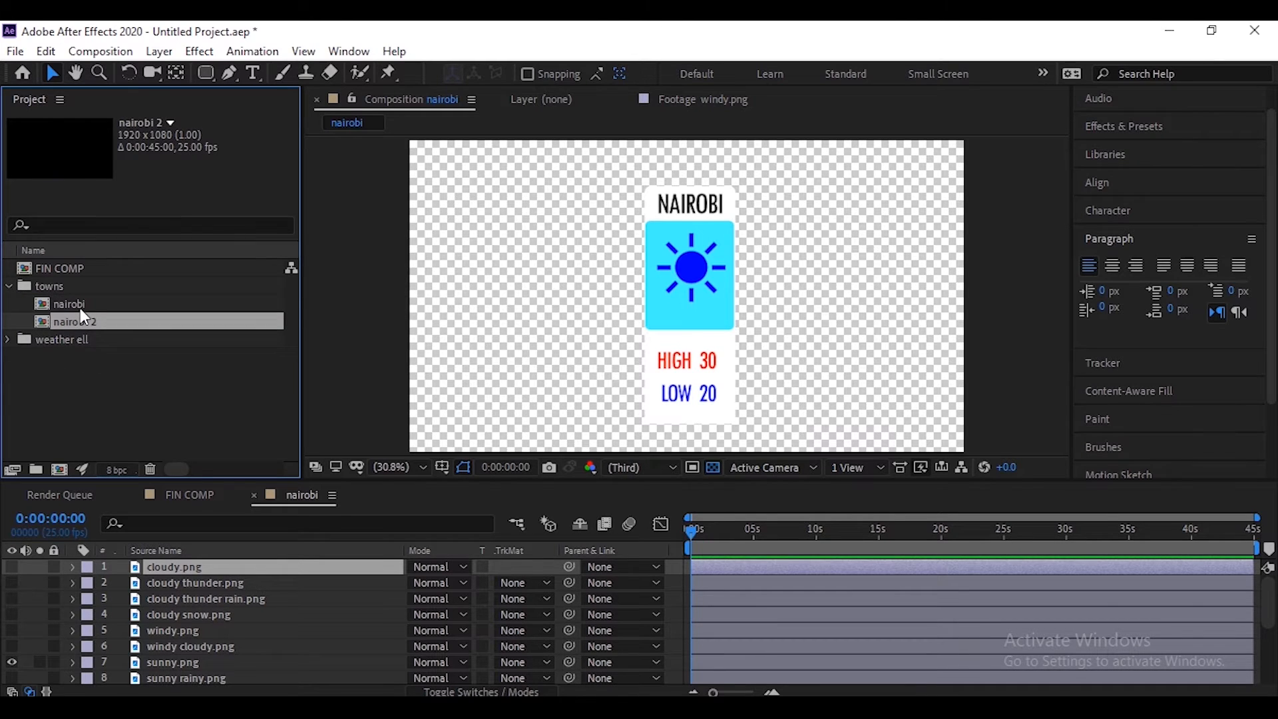
# Open the nairobi 2 composition and rename it "mombasa" in the project
pyautogui.click(87, 322)
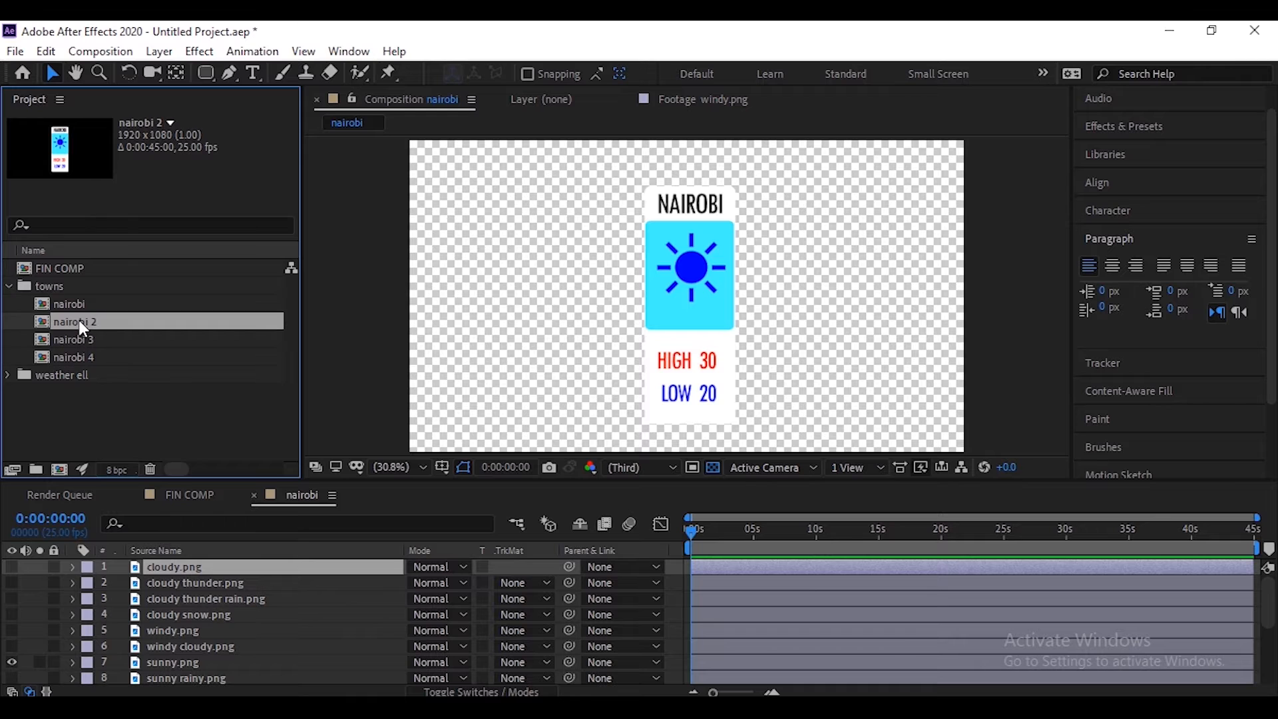
pyautogui.doubleClick(77, 319)
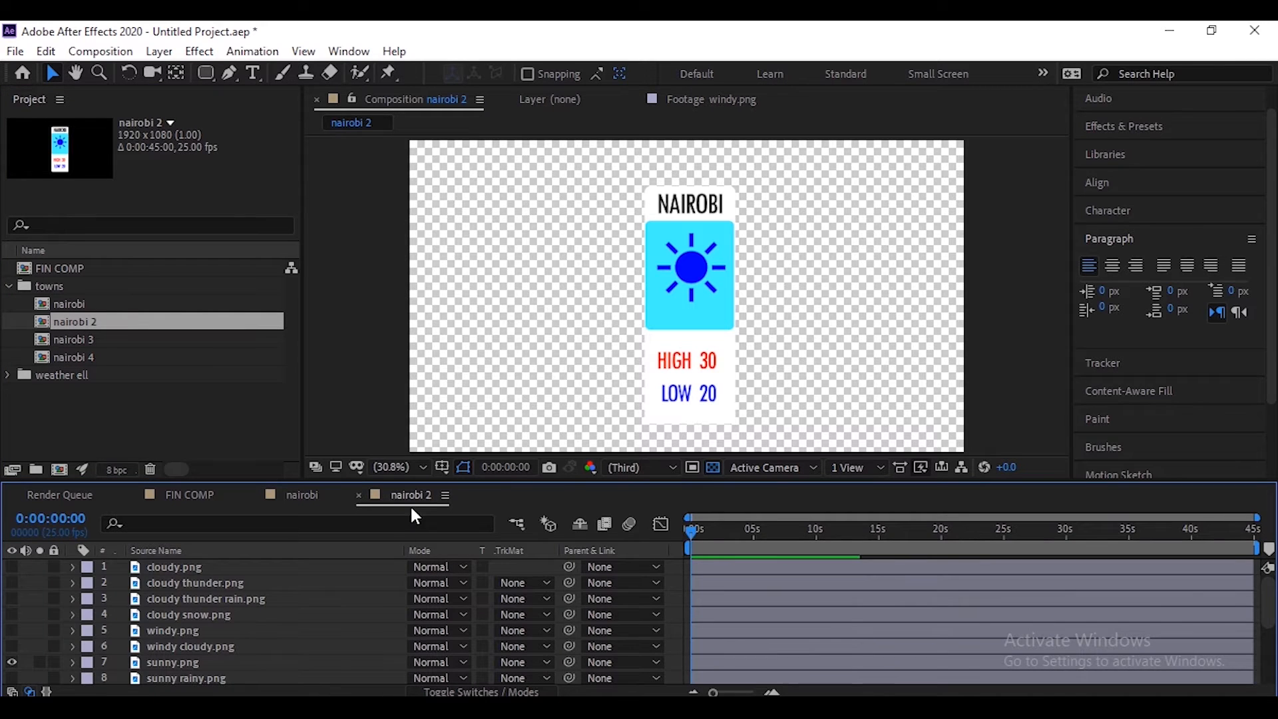
pyautogui.doubleClick(410, 496)
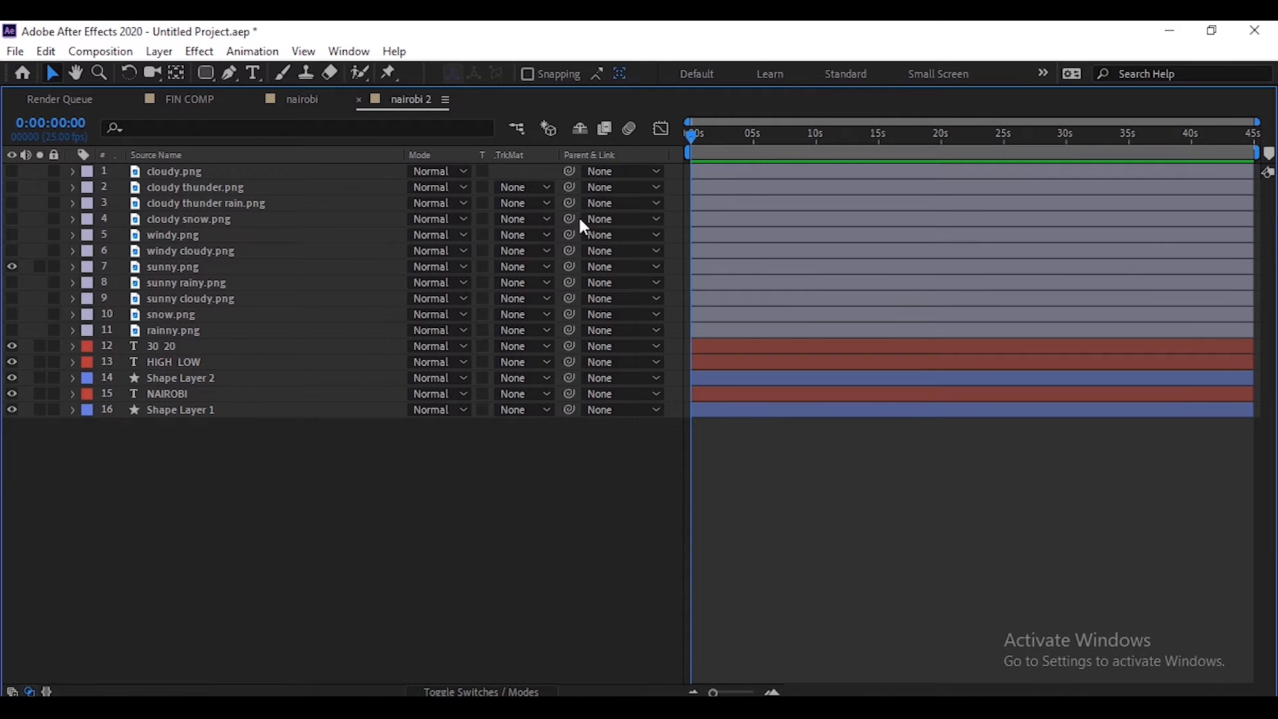
pyautogui.doubleClick(404, 103)
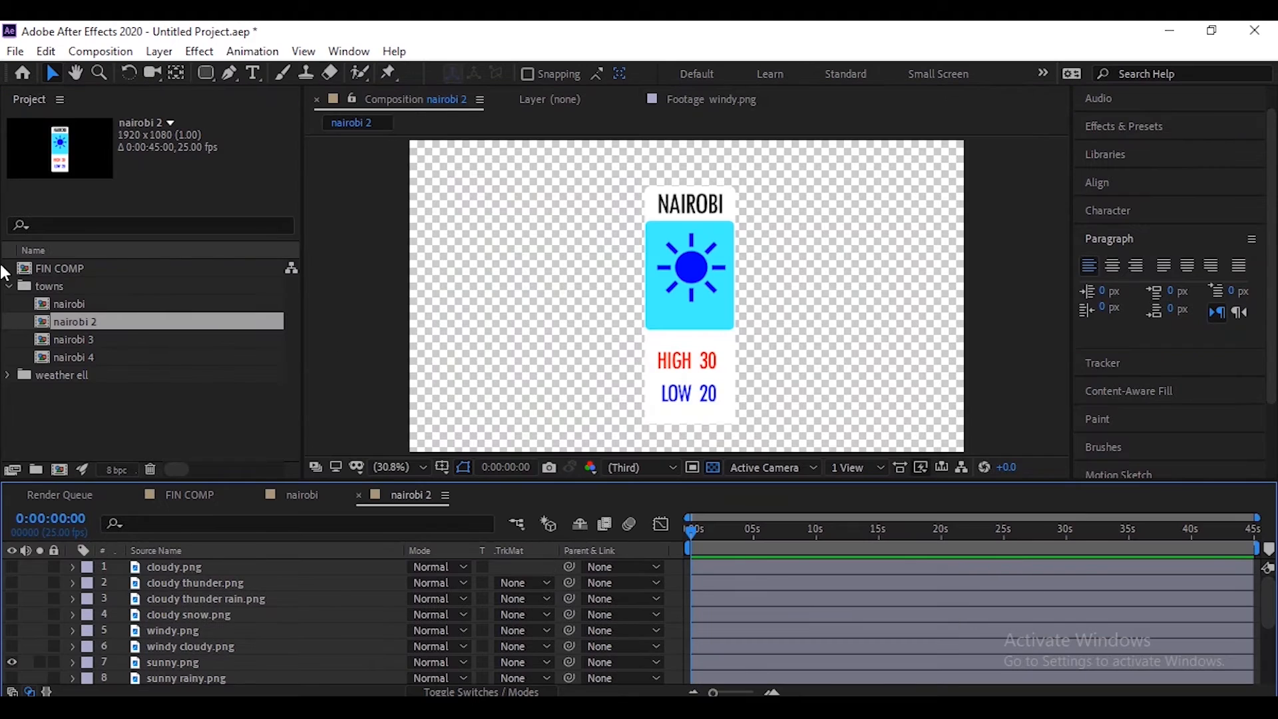
pyautogui.rightClick(86, 321)
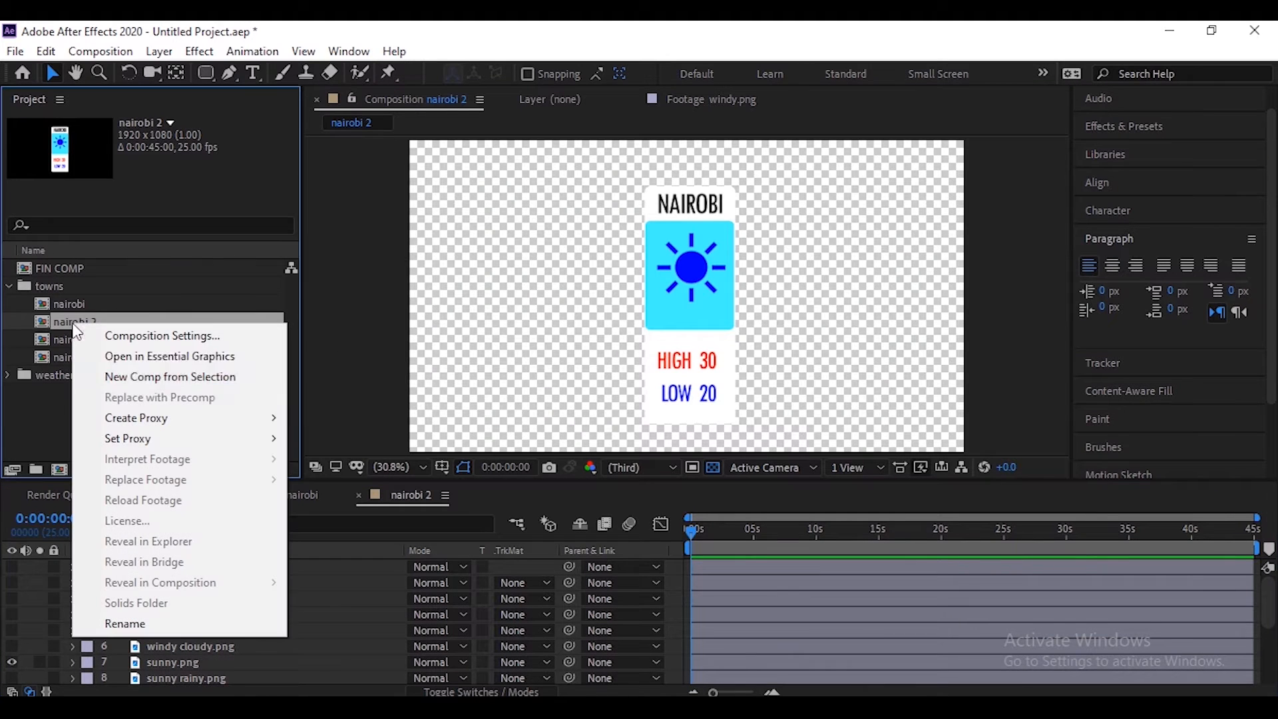
pyautogui.click(124, 631)
pyautogui.write('momn')
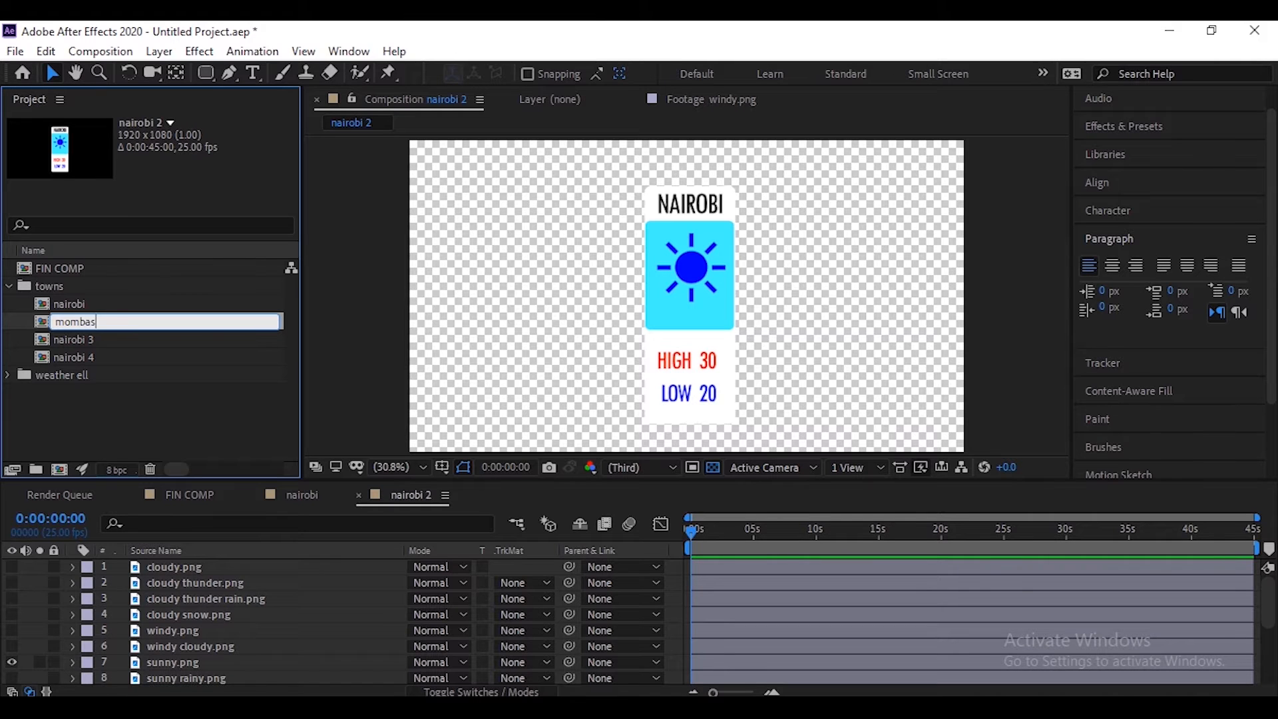
pyautogui.press('Return')
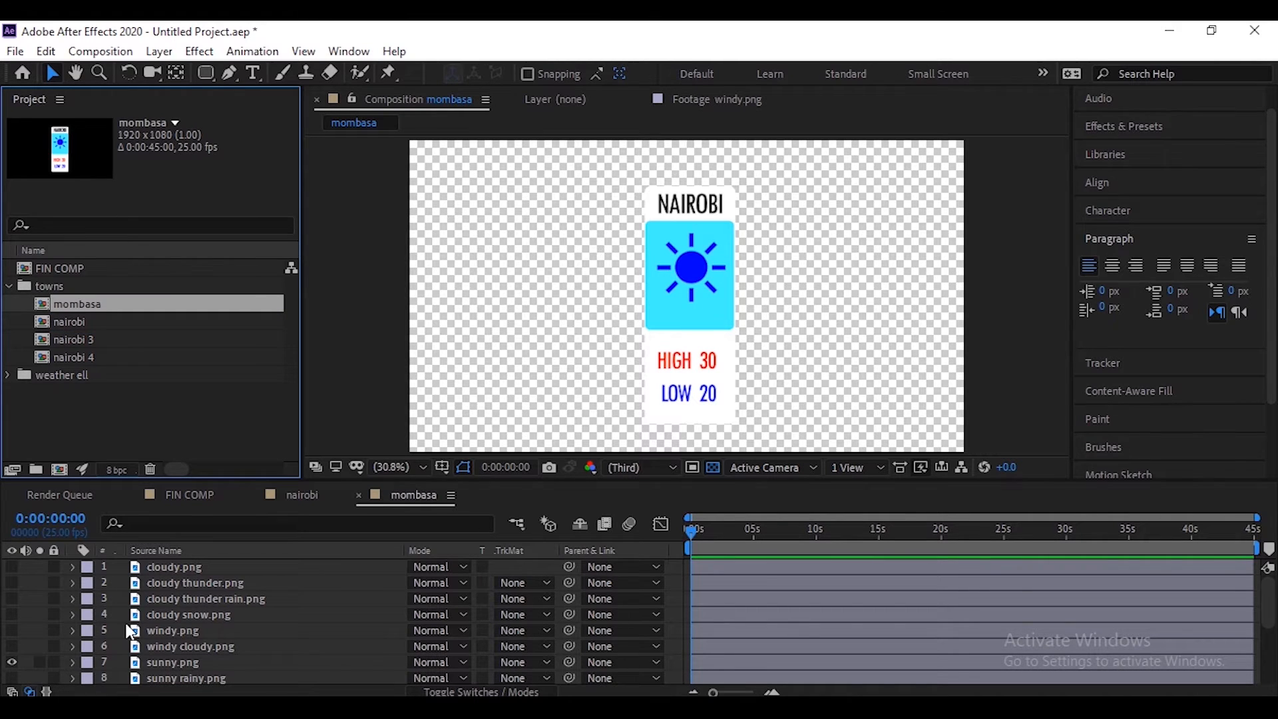
# Replace the NAIROBI title on the mombasa card with MOMBASA
pyautogui.click(674, 205)
pyautogui.doubleClick(674, 205)
pyautogui.write('MOMN')
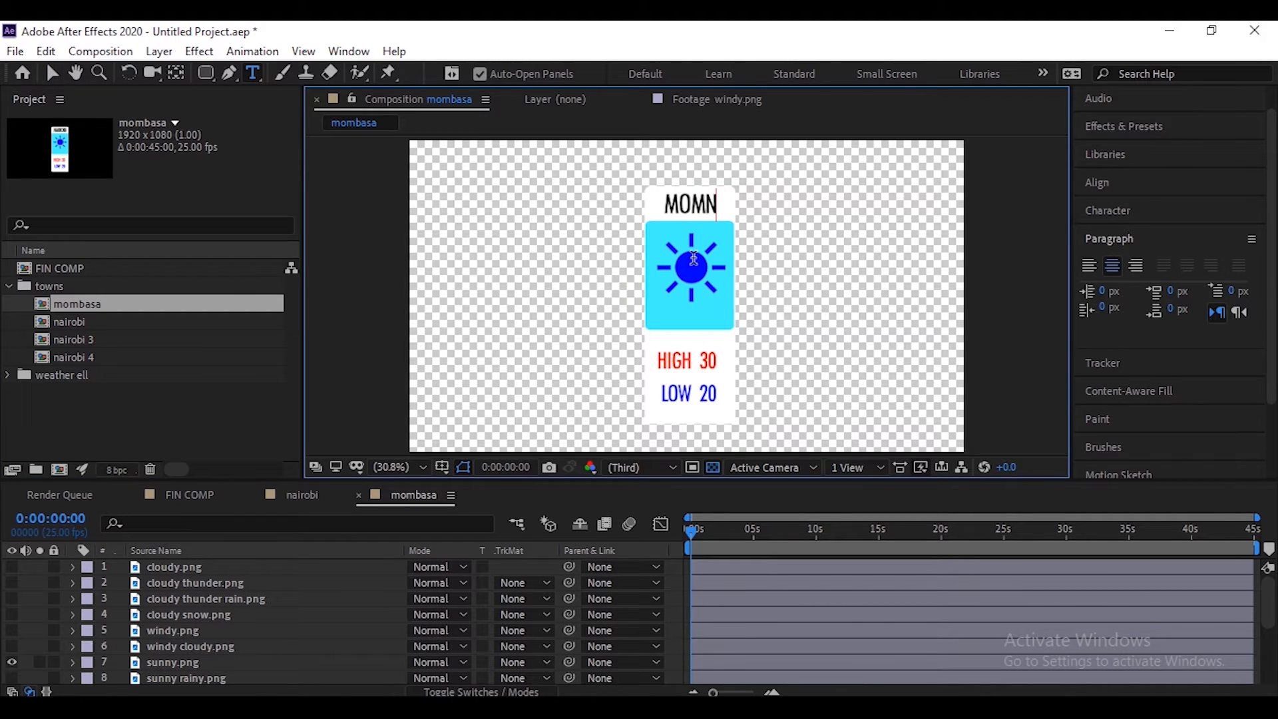
pyautogui.press('BackSpace')
pyautogui.write('BA')
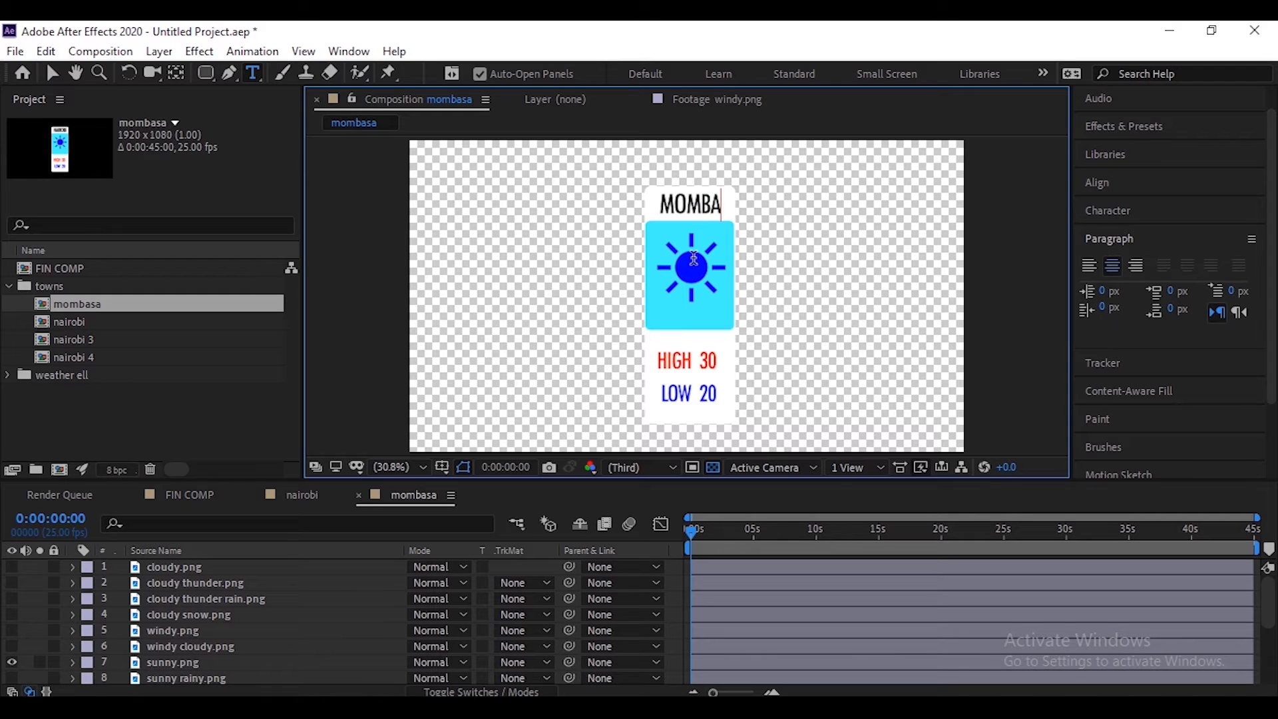
pyautogui.write('SA')
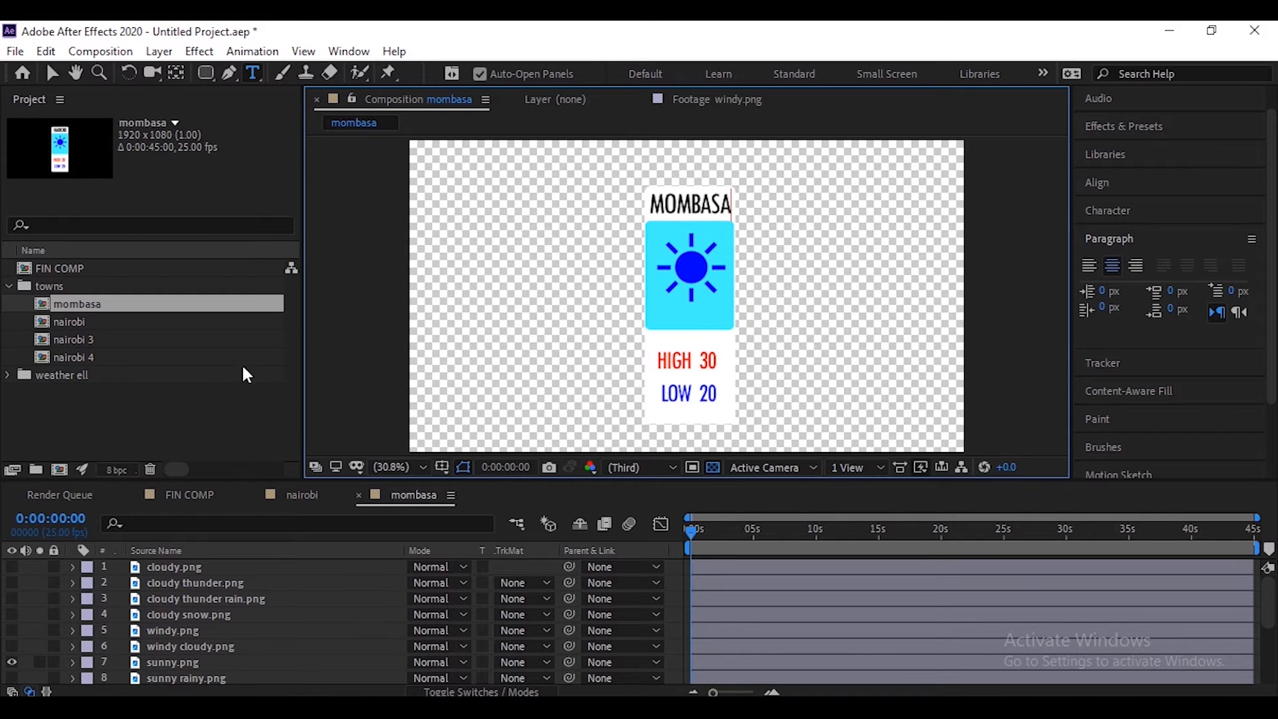
pyautogui.click(136, 431)
# Rename the nairobi 3 composition as "kisumu"
pyautogui.click(75, 341)
pyautogui.rightClick(73, 342)
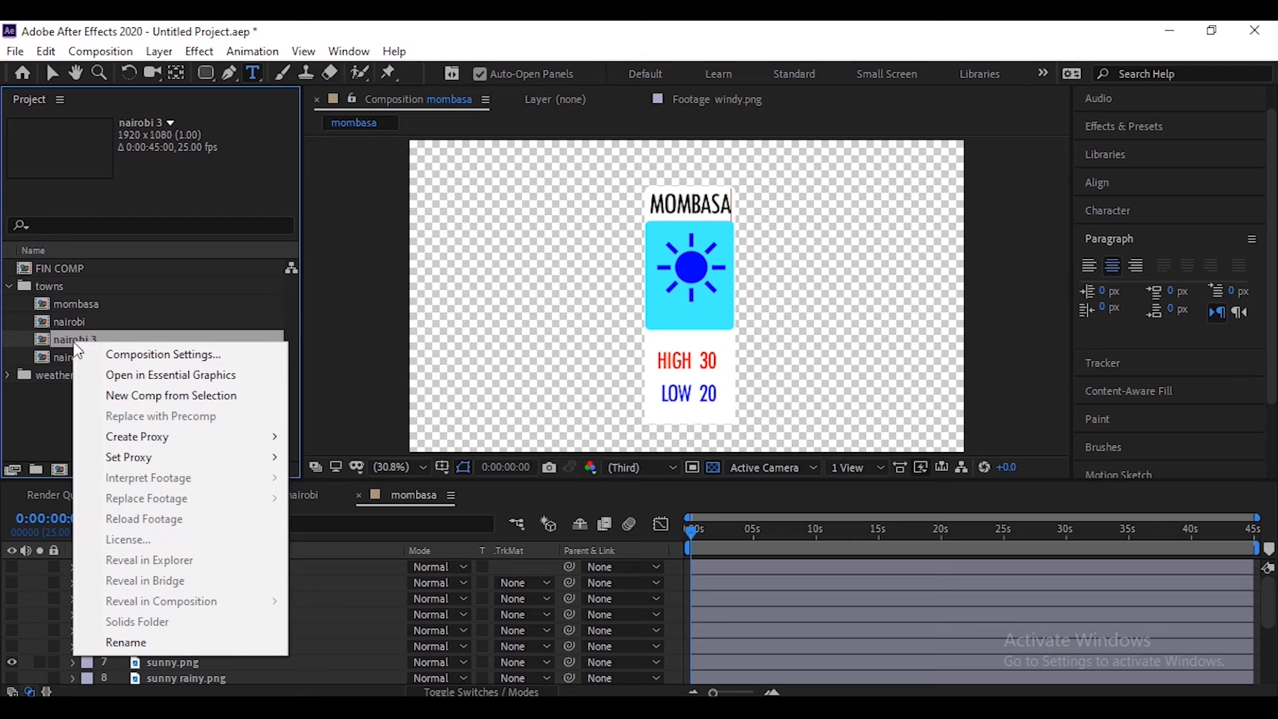
pyautogui.click(124, 640)
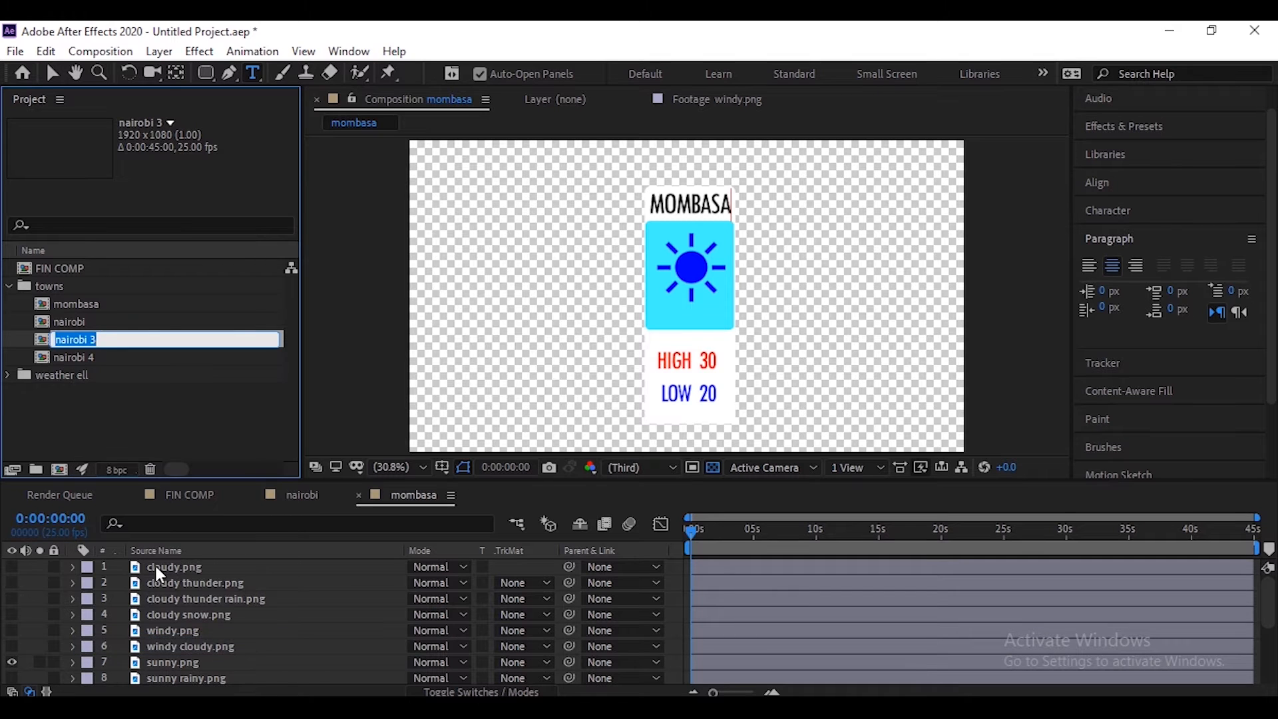
pyautogui.write('kisumu')
pyautogui.press('Return')
# Open the kisumu composition and change its card title to KISUMU
pyautogui.doubleClick(103, 307)
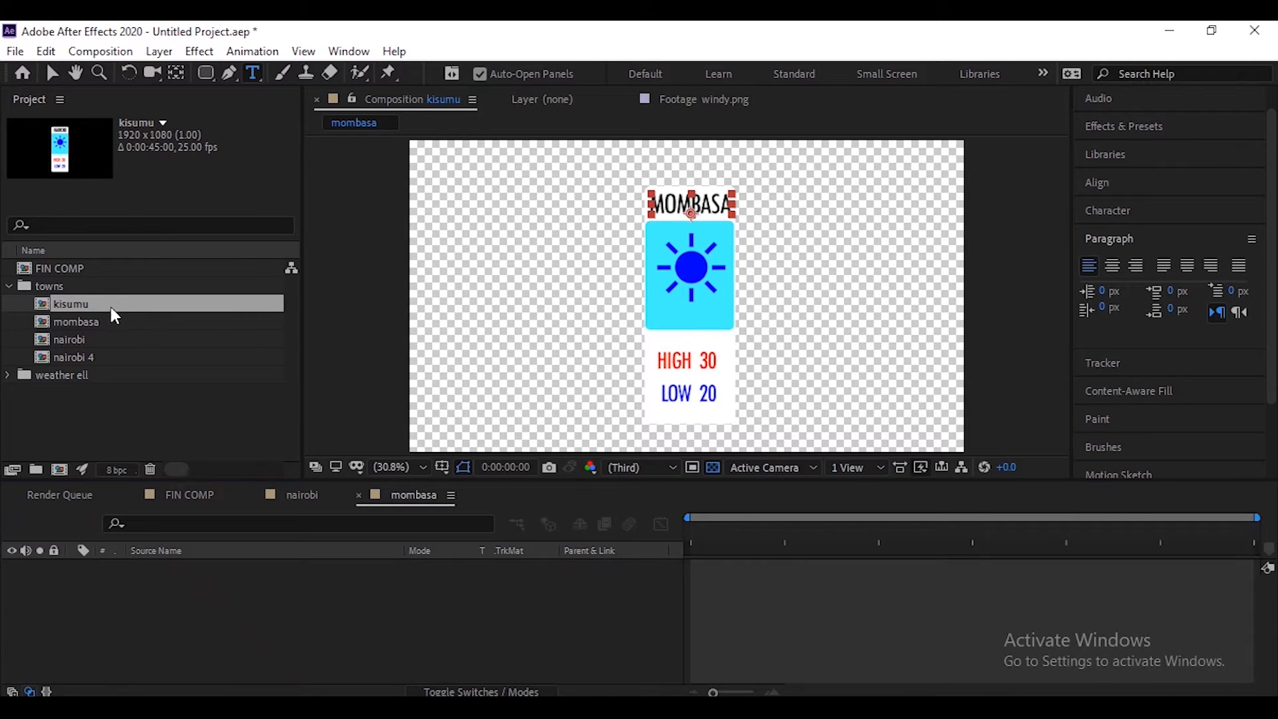
pyautogui.click(679, 207)
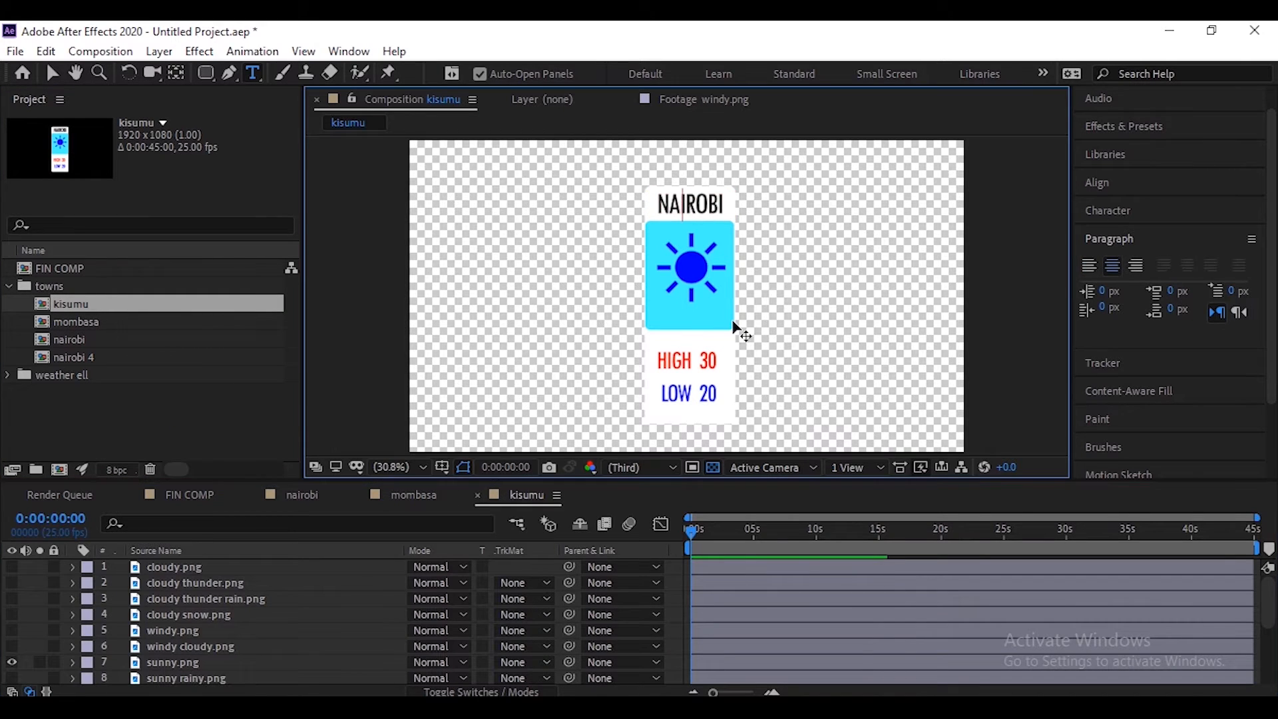
pyautogui.hotkey('ctrl', 'a')
pyautogui.write('KI')
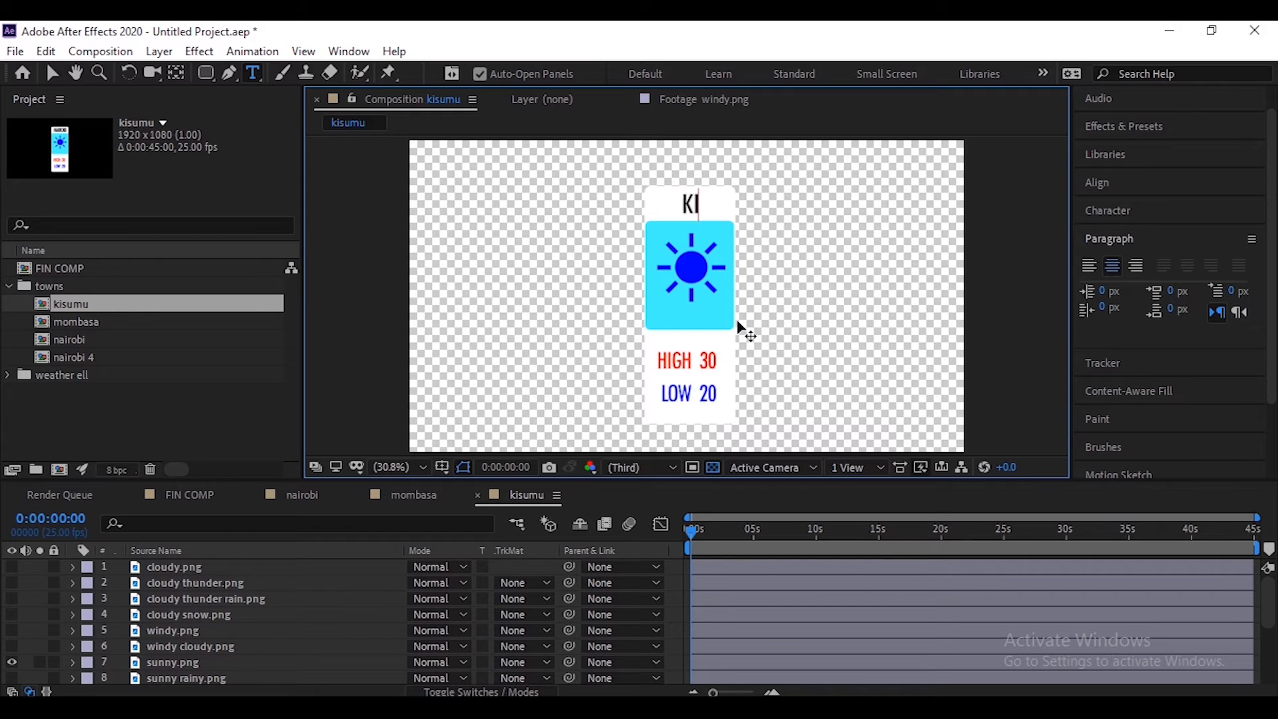
pyautogui.write('SUMU')
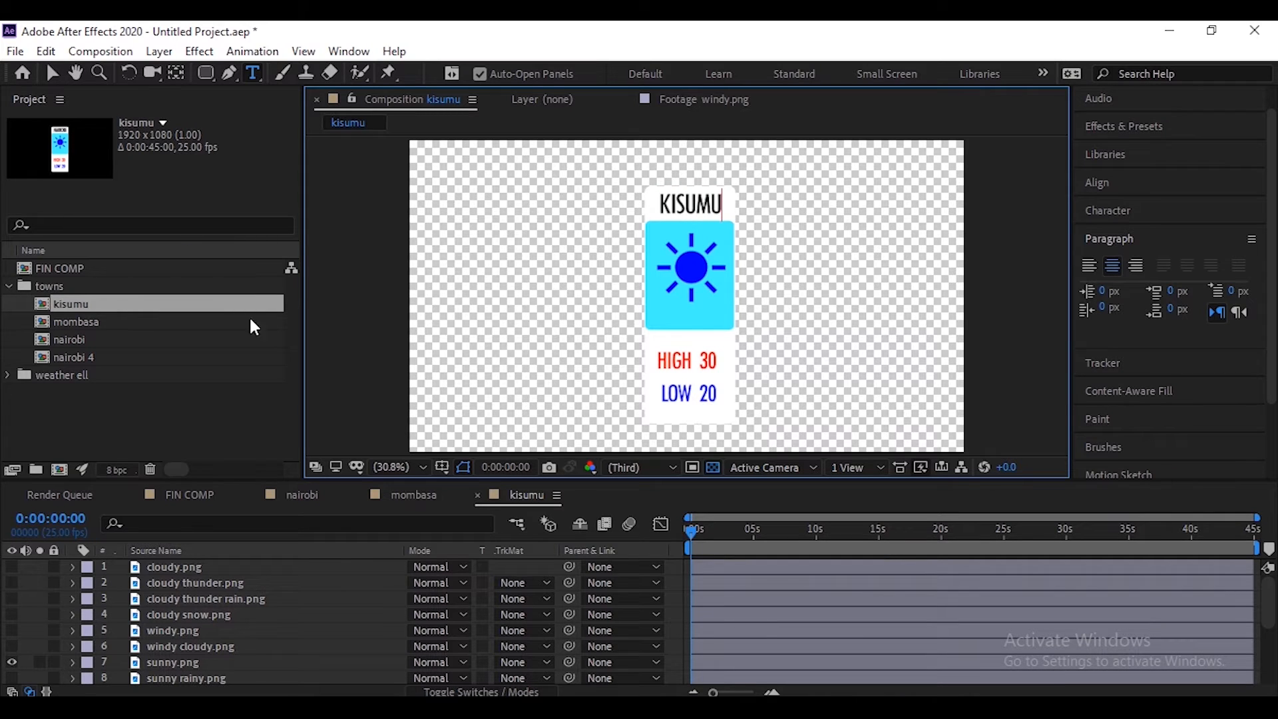
pyautogui.click(141, 421)
# Open the nairobi 4 composition and rename it "MANDERA" in the project
pyautogui.doubleClick(71, 358)
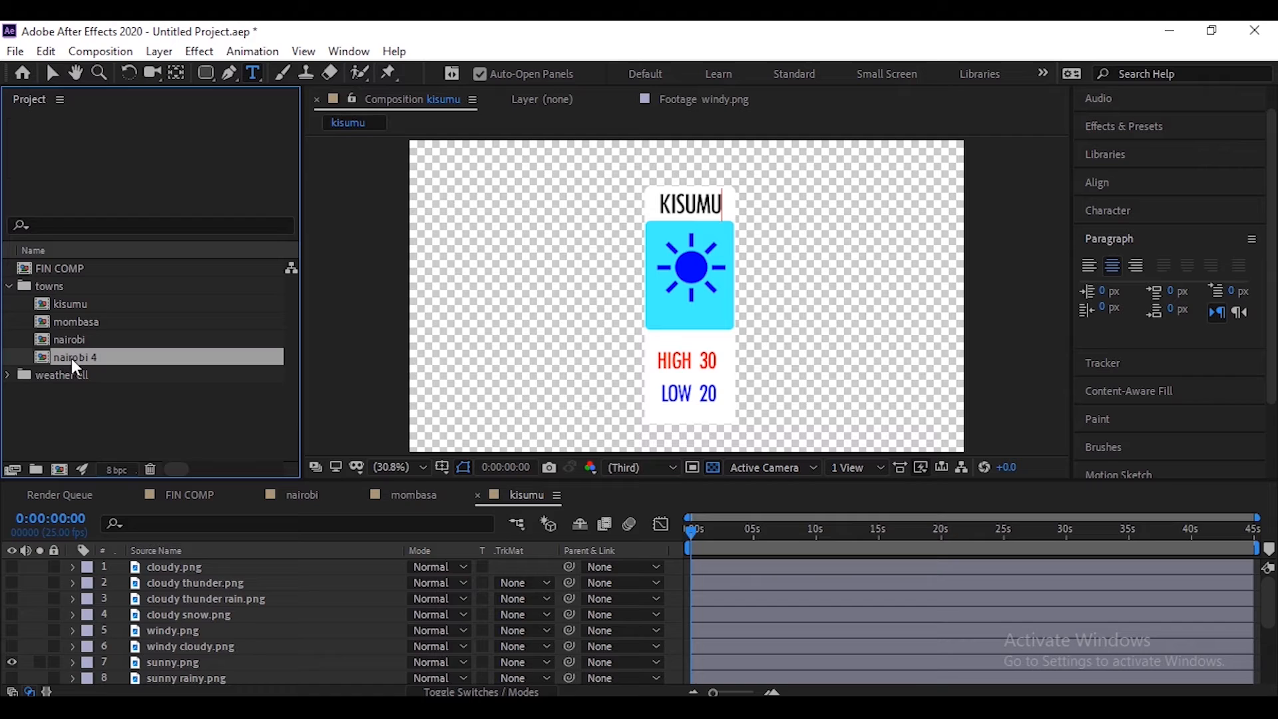
pyautogui.rightClick(80, 357)
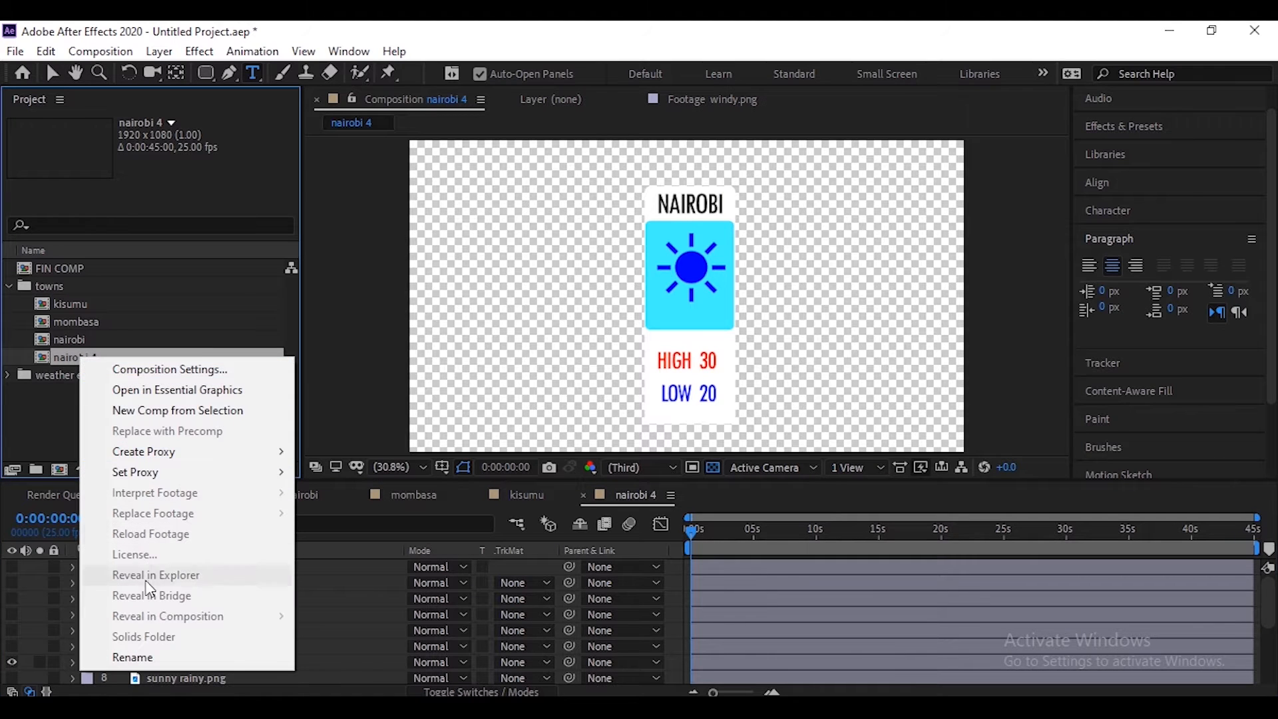
pyautogui.click(133, 657)
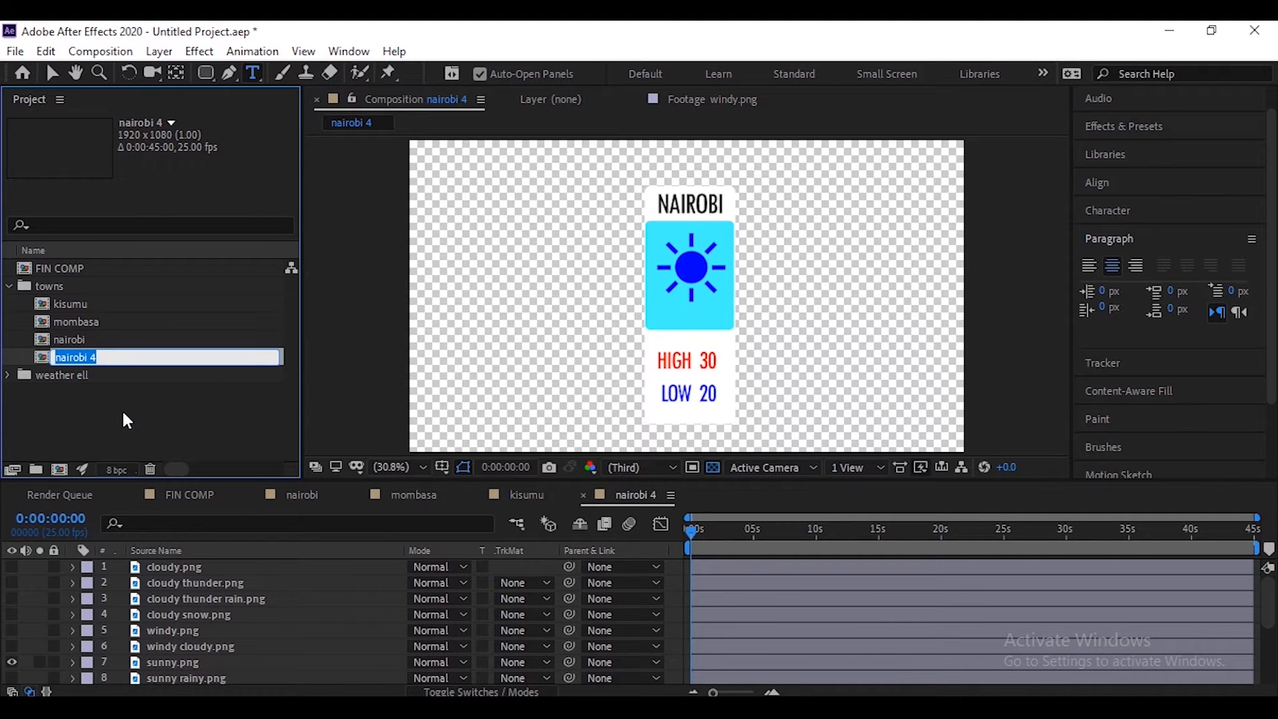
pyautogui.write('MANDERA')
pyautogui.press('Return')
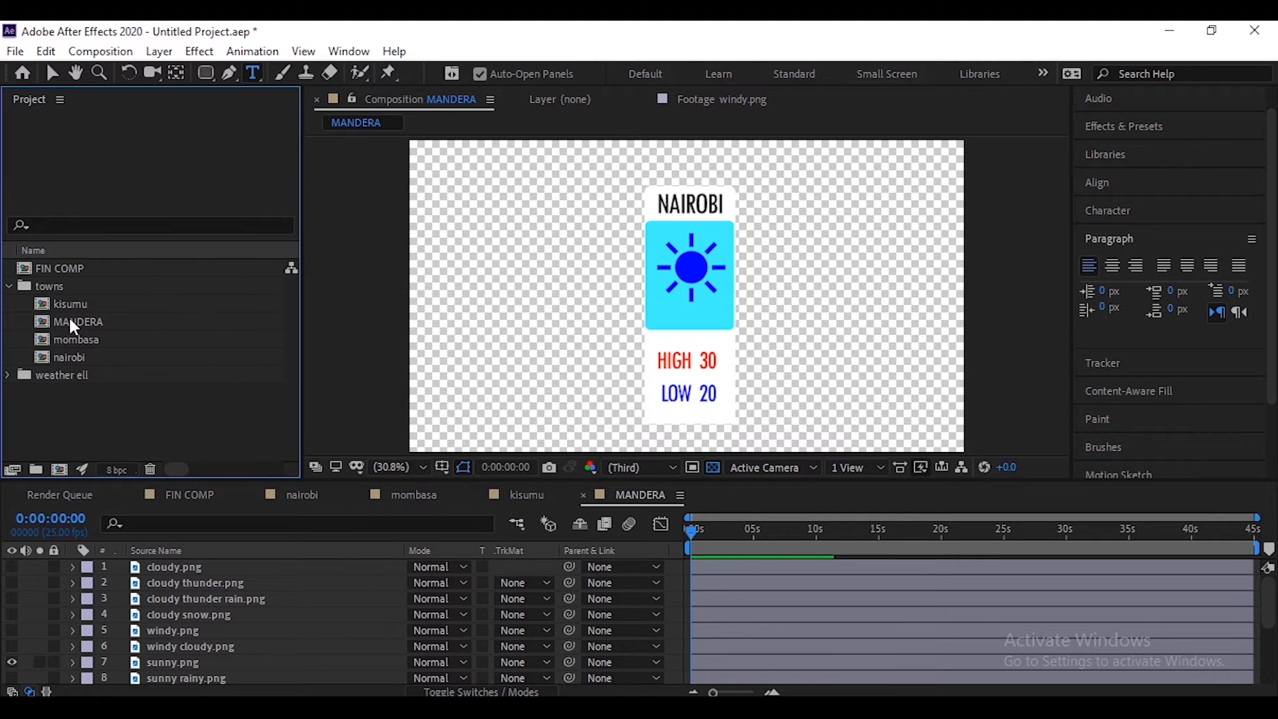
# Replace the NAIROBI title on the newly renamed composition's card with MANDERA
pyautogui.click(709, 204)
pyautogui.hotkey('ctrl', 'a')
pyautogui.write('MANDERA')
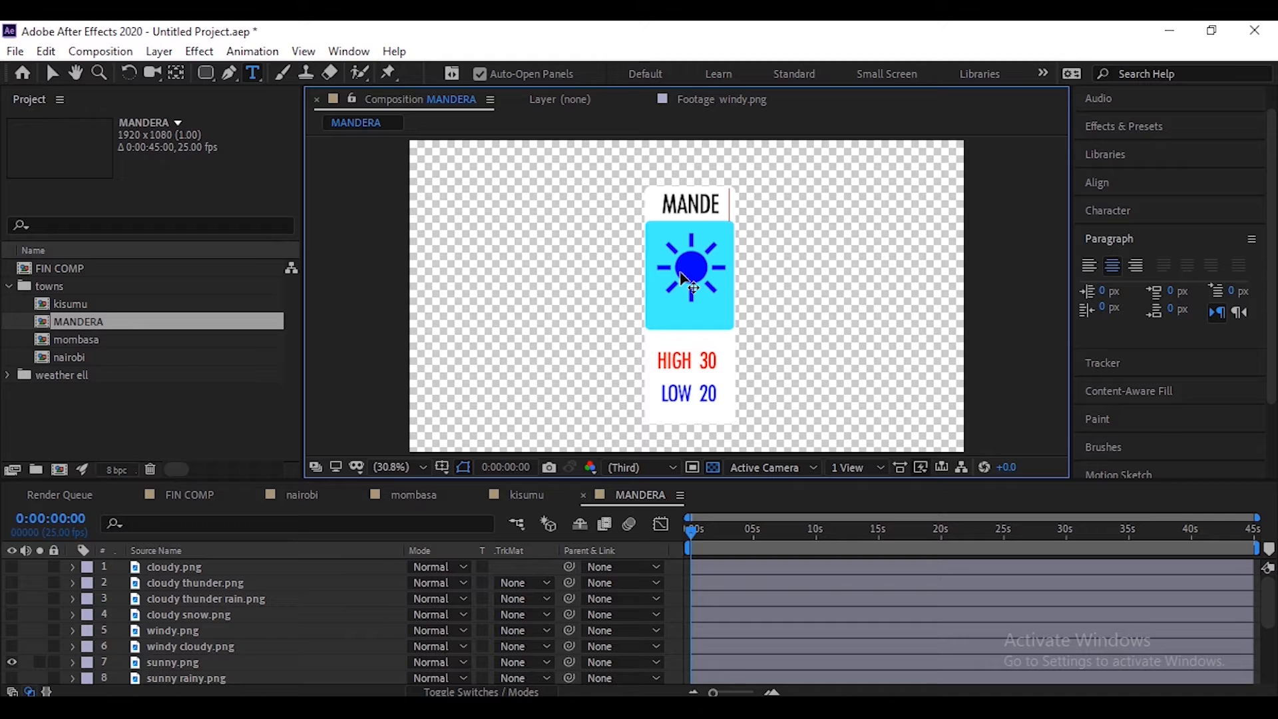
# Rename the MANDERA composition in lowercase as "mandera"
pyautogui.click(212, 385)
pyautogui.click(86, 323)
pyautogui.rightClick(86, 324)
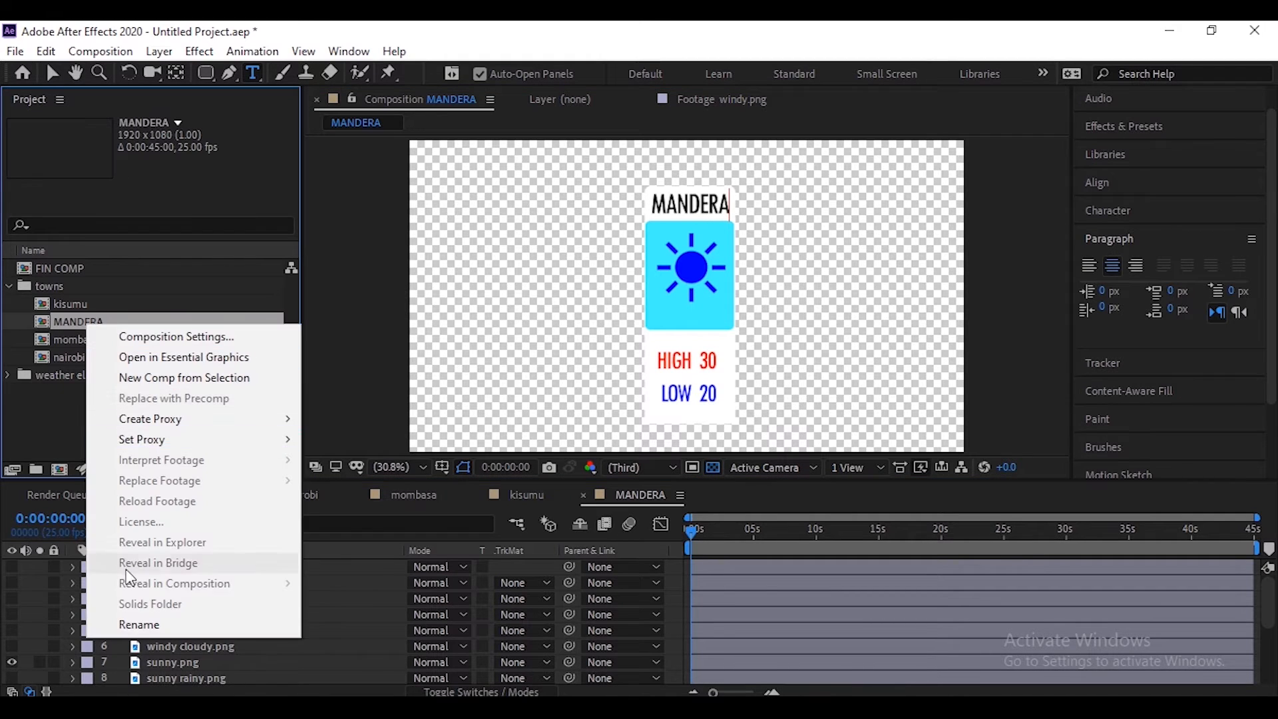
pyautogui.click(133, 622)
pyautogui.write('mande')
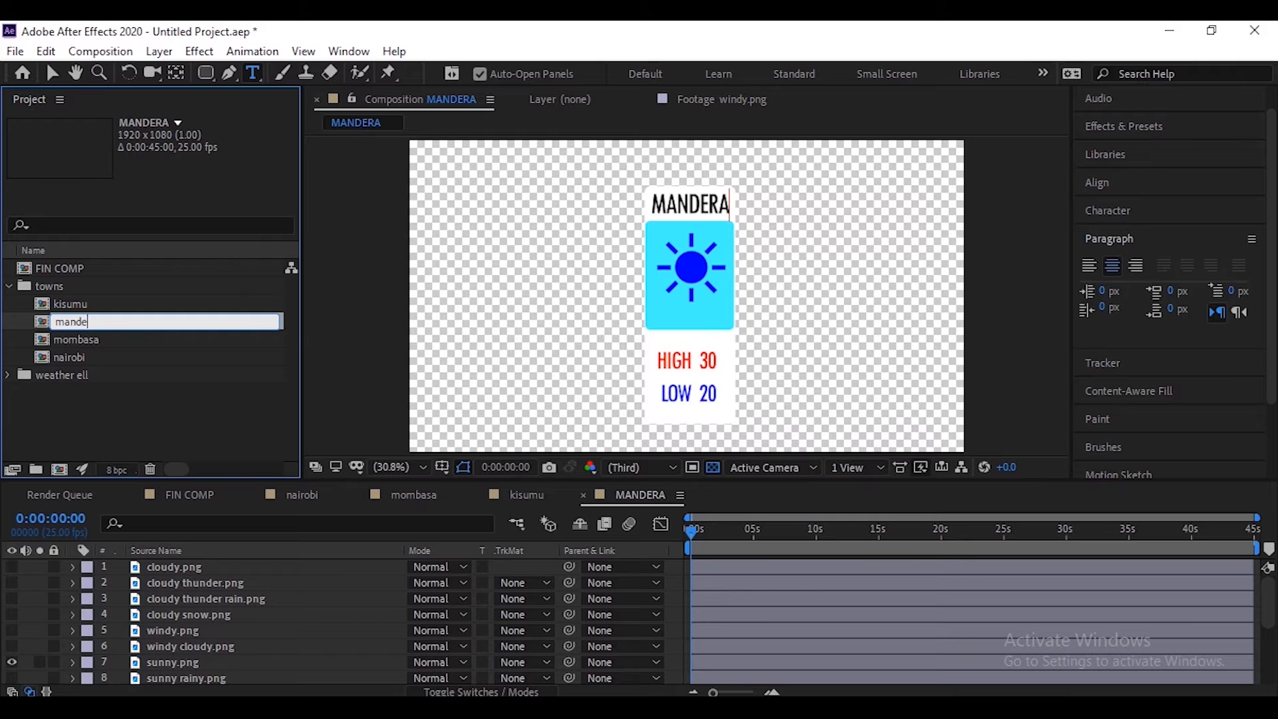
pyautogui.write('ra')
pyautogui.press('Return')
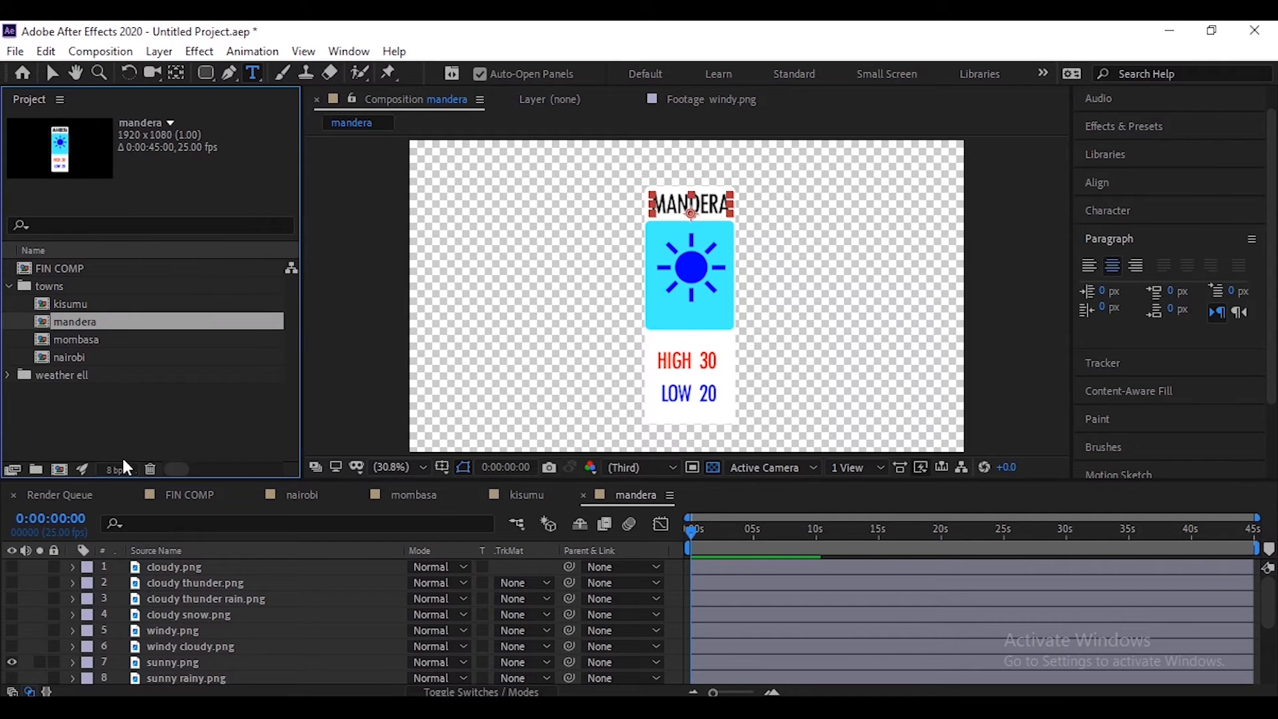
pyautogui.click(137, 398)
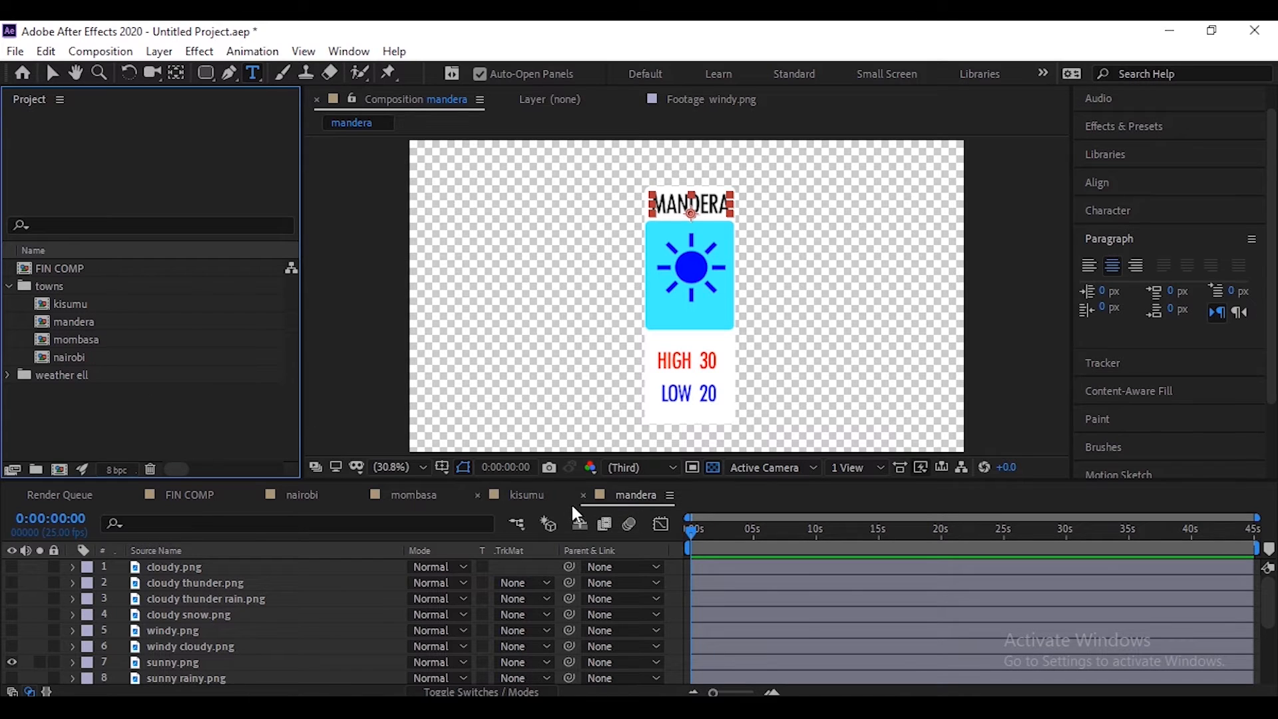
# Add the kisumu, mandera, mombasa and nairobi compositions together as layers in FIN COMP
pyautogui.click(193, 493)
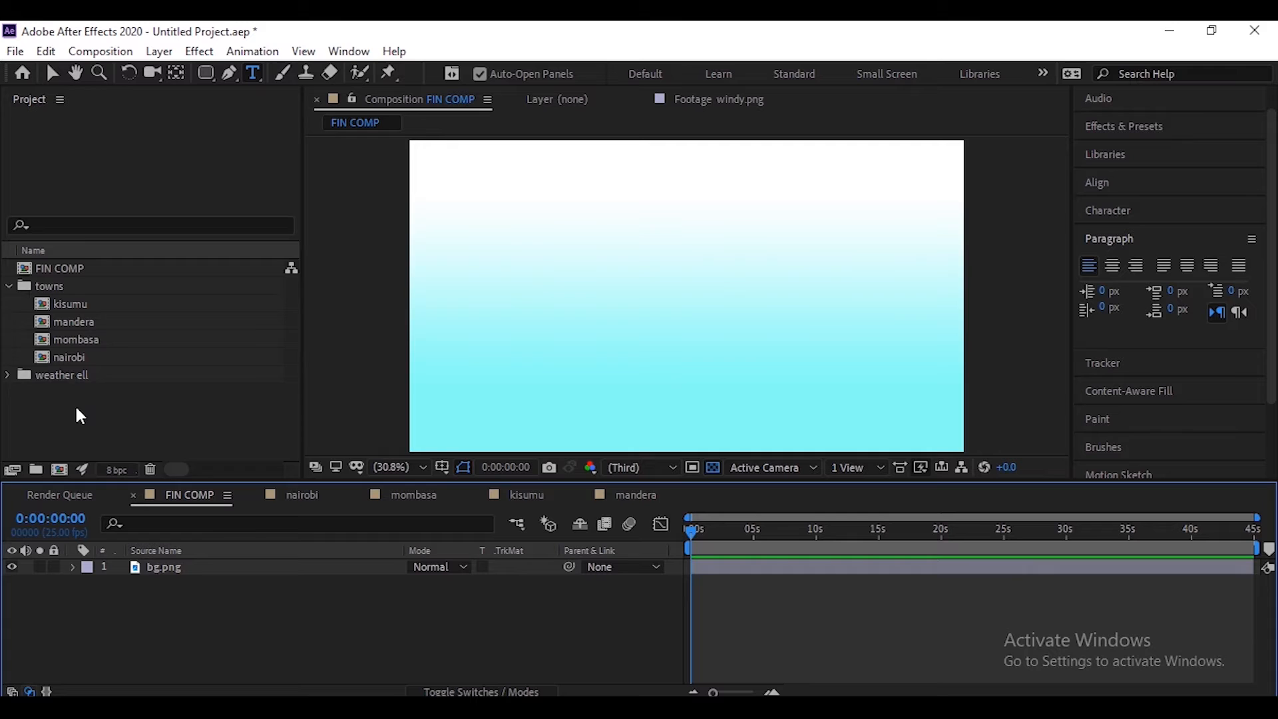
pyautogui.click(81, 306)
pyautogui.keyDown('shift'); pyautogui.click(73, 357); pyautogui.keyUp('shift')
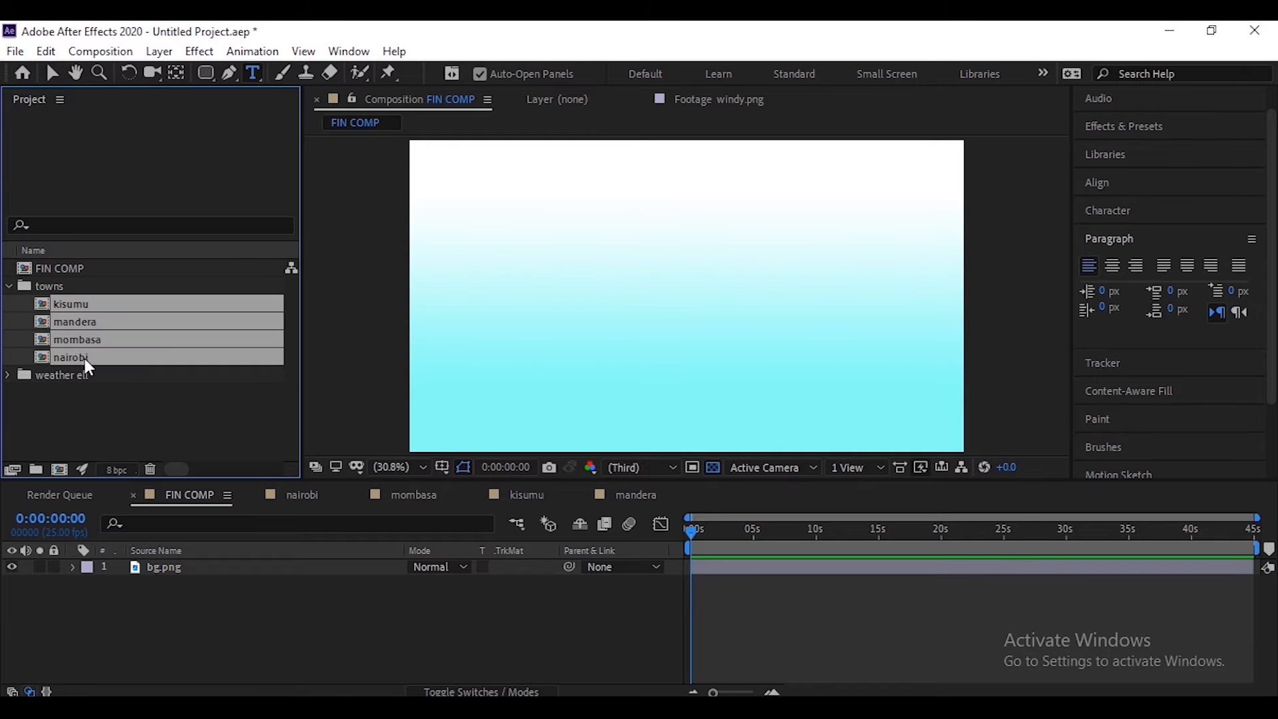
pyautogui.moveTo(85, 338); pyautogui.dragTo(134, 622)
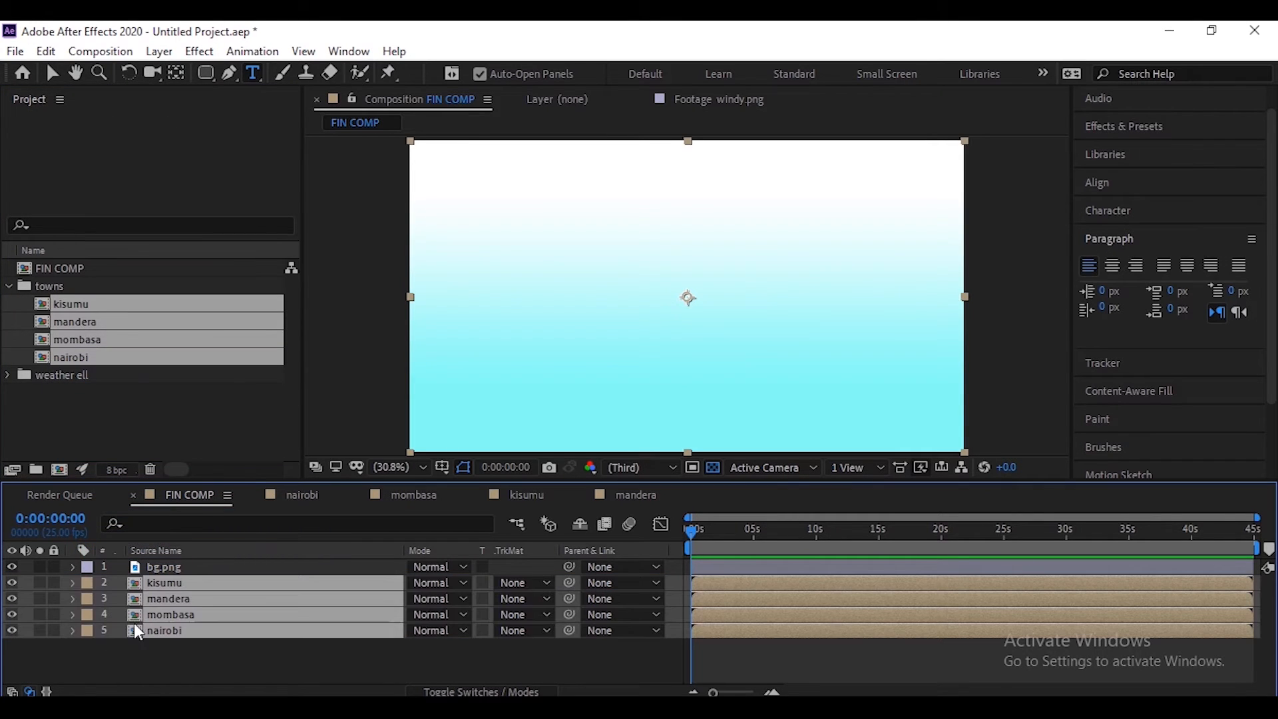
# Move the bg.png layer beneath all the town layers in FIN COMP and lock it
pyautogui.moveTo(792, 534); pyautogui.dragTo(863, 537)
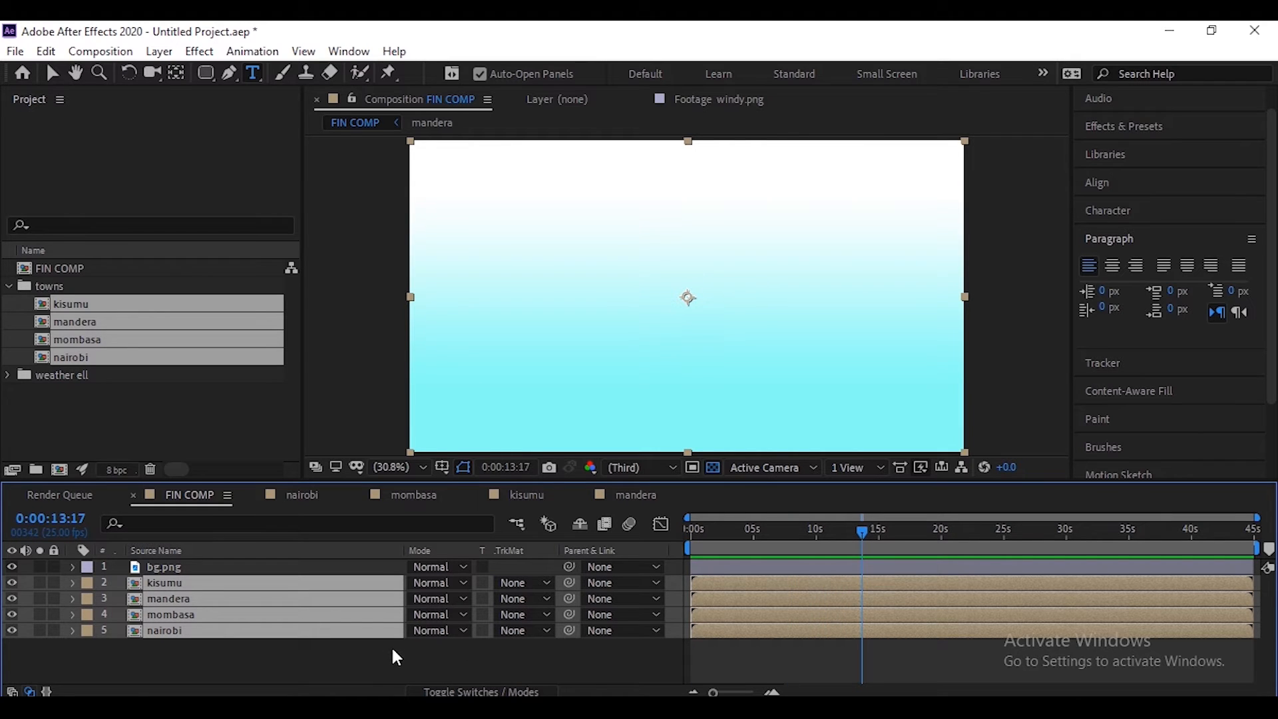
pyautogui.click(365, 660)
pyautogui.moveTo(177, 568); pyautogui.dragTo(182, 659)
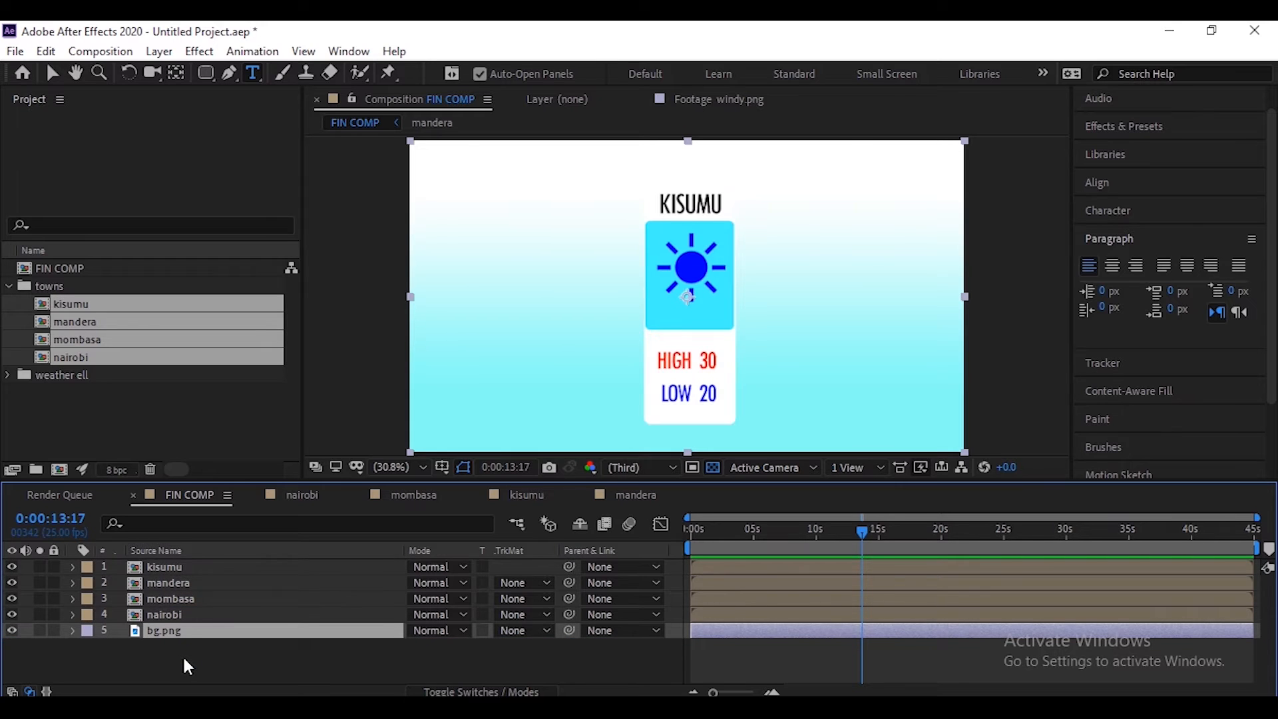
pyautogui.click(54, 630)
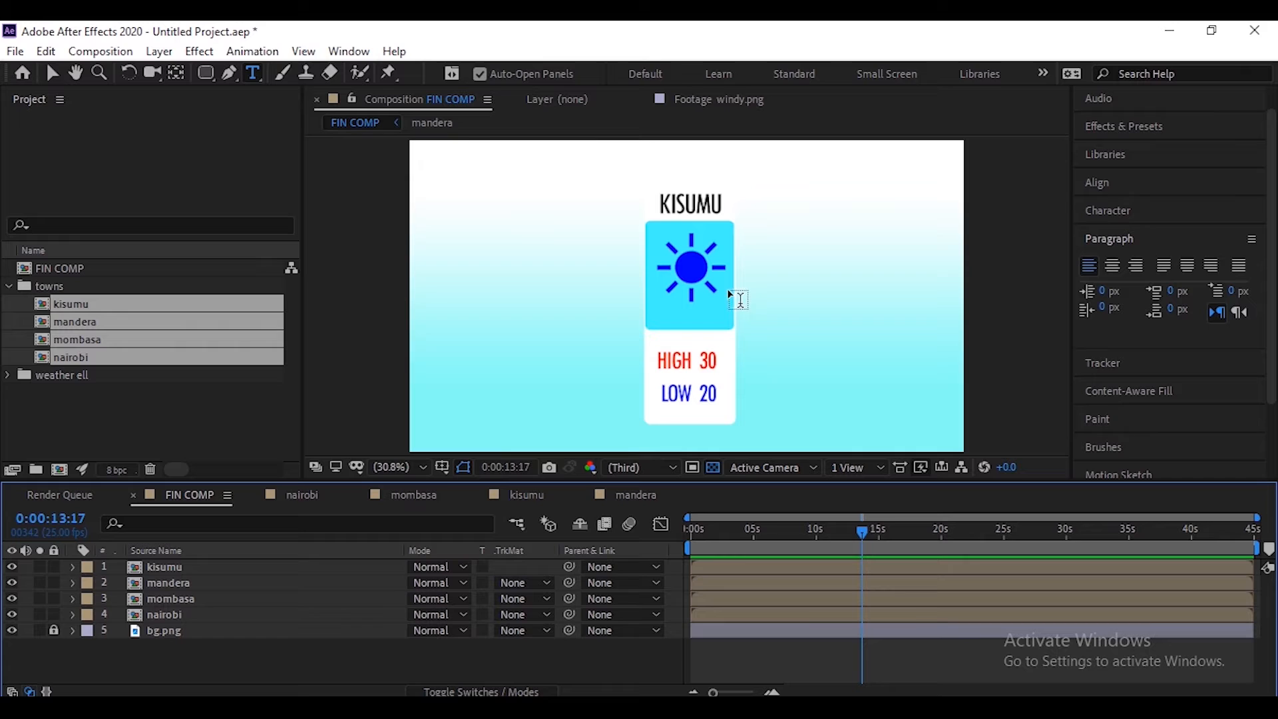
# Nudge the kisumu card horizontally away from the stacked cards to an X position of about 1062
pyautogui.press('v')
pyautogui.click(175, 566)
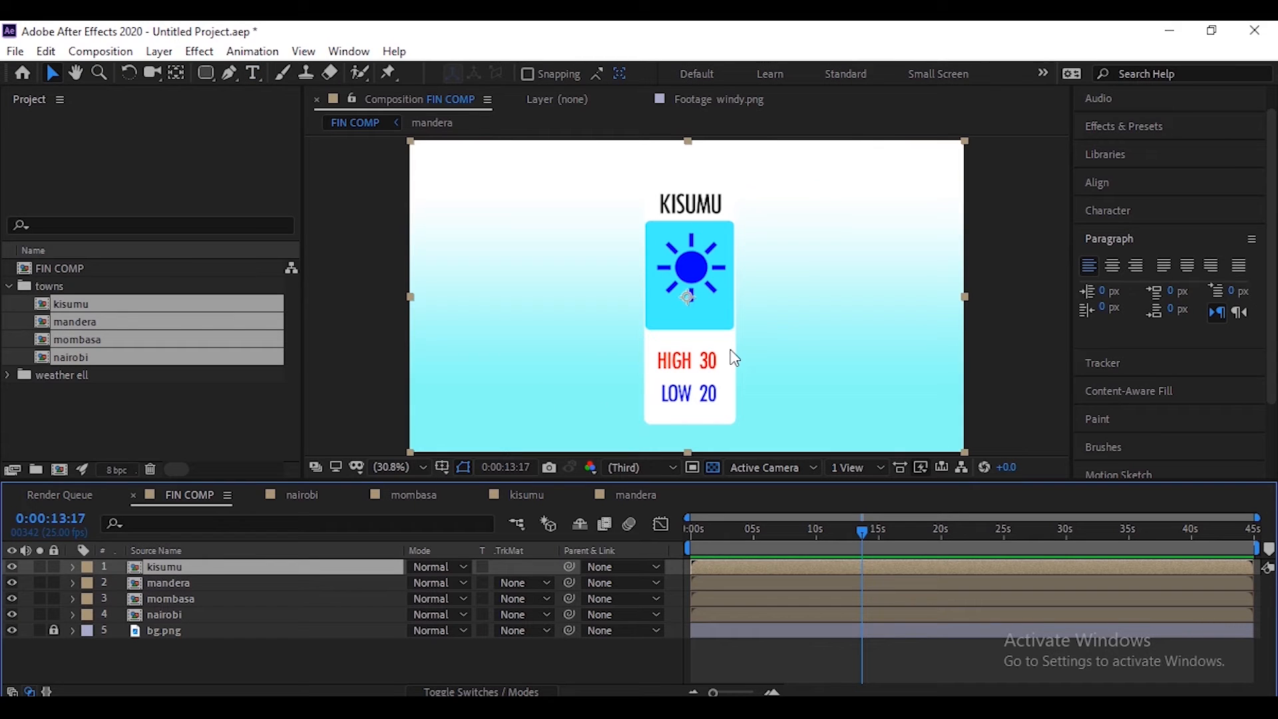
pyautogui.press('Right')
pyautogui.press('Right')
pyautogui.press('Right')
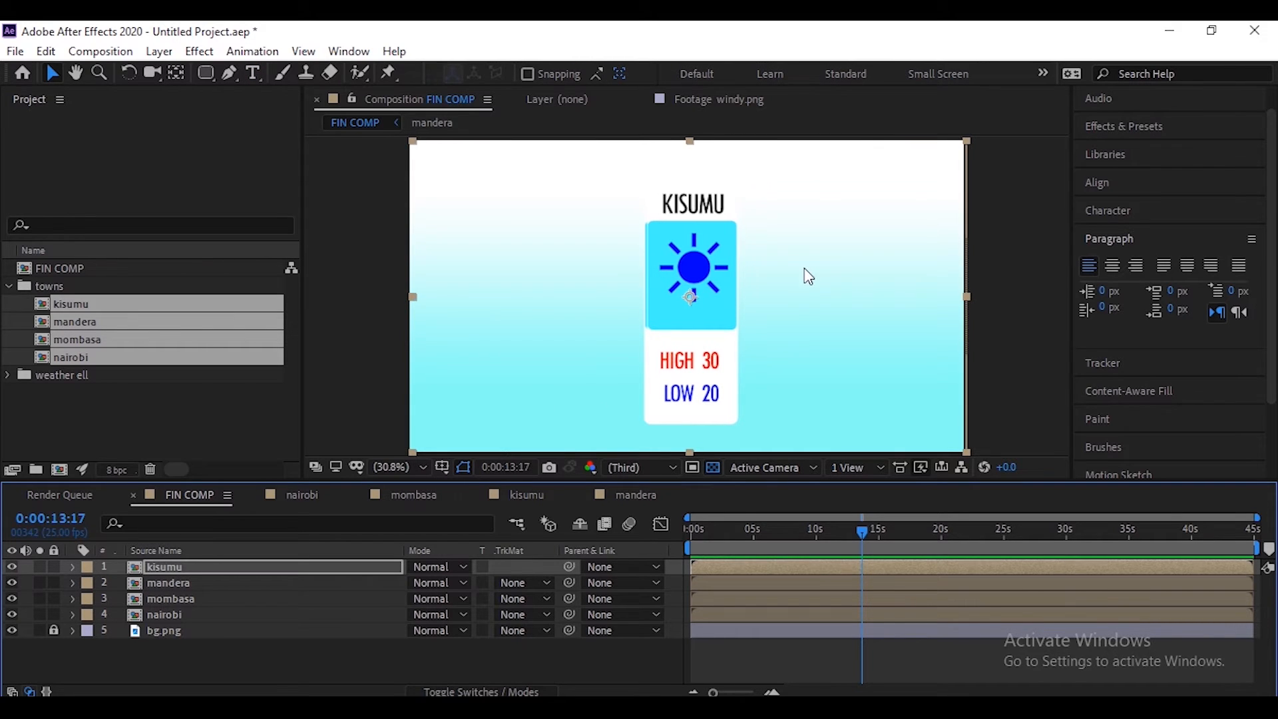
pyautogui.hotkey('shift', 'Right')
pyautogui.hotkey('shift', 'Right')
pyautogui.hotkey('shift', 'Right')
pyautogui.hotkey('shift', 'Right')
pyautogui.hotkey('shift', 'Right')
pyautogui.hotkey('shift', 'Right')
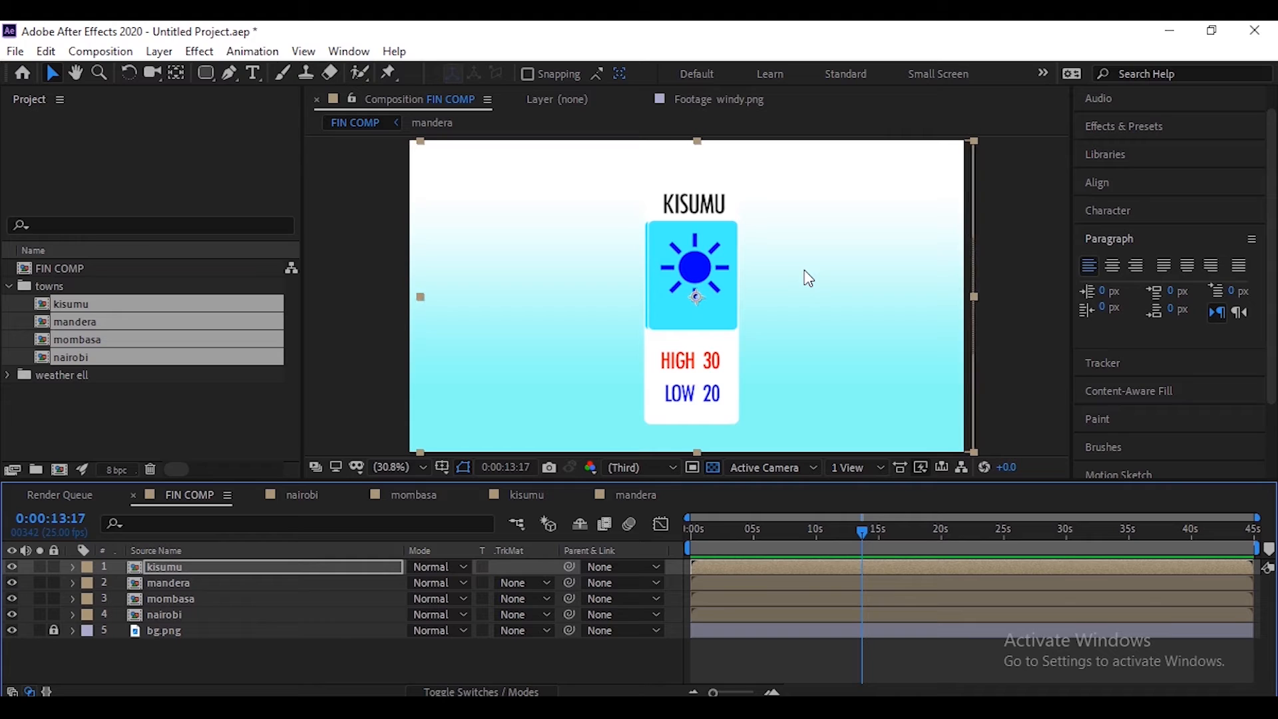
pyautogui.hotkey('shift', 'Right')
pyautogui.hotkey('shift', 'Right')
pyautogui.hotkey('shift', 'Right')
pyautogui.hotkey('shift', 'Right')
pyautogui.hotkey('shift', 'Right')
pyautogui.hotkey('shift', 'Right')
pyautogui.hotkey('shift', 'Right')
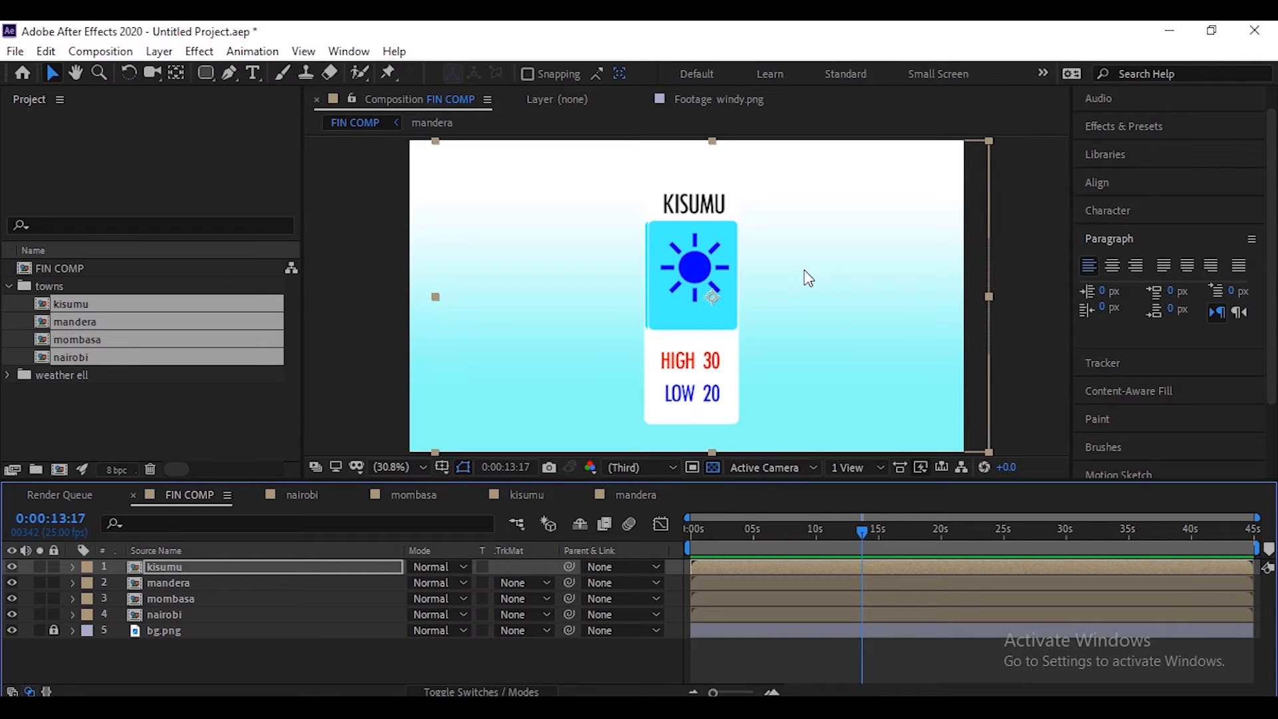
pyautogui.press('Right')
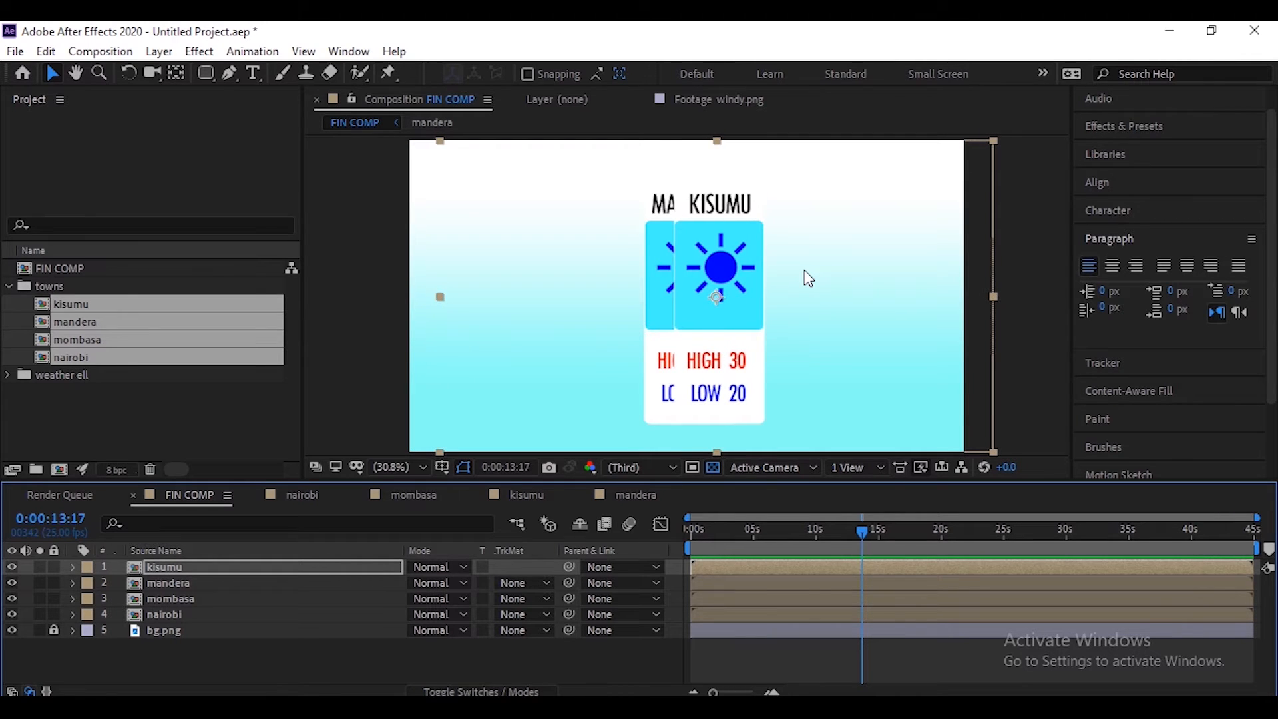
# Reveal the Position property of all four town layers and set the kisumu layer's X position to 1291
pyautogui.keyDown('shift'); pyautogui.click(187, 616); pyautogui.keyUp('shift')
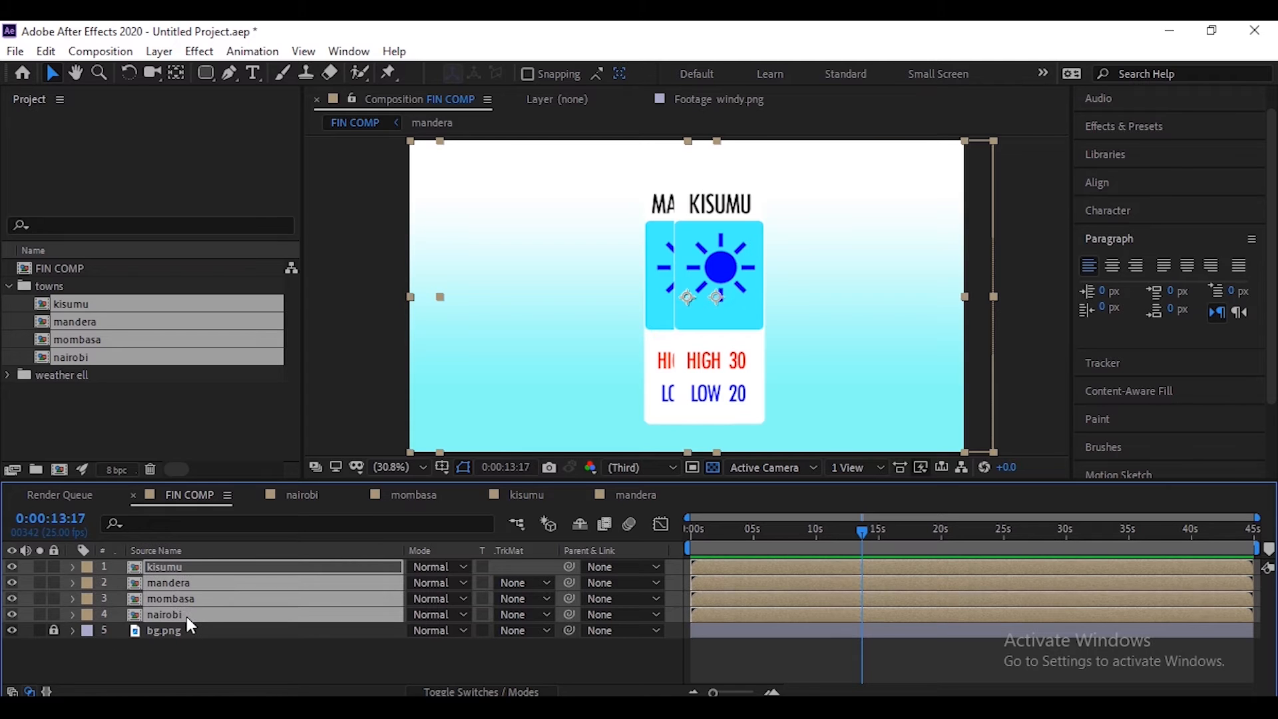
pyautogui.press('p')
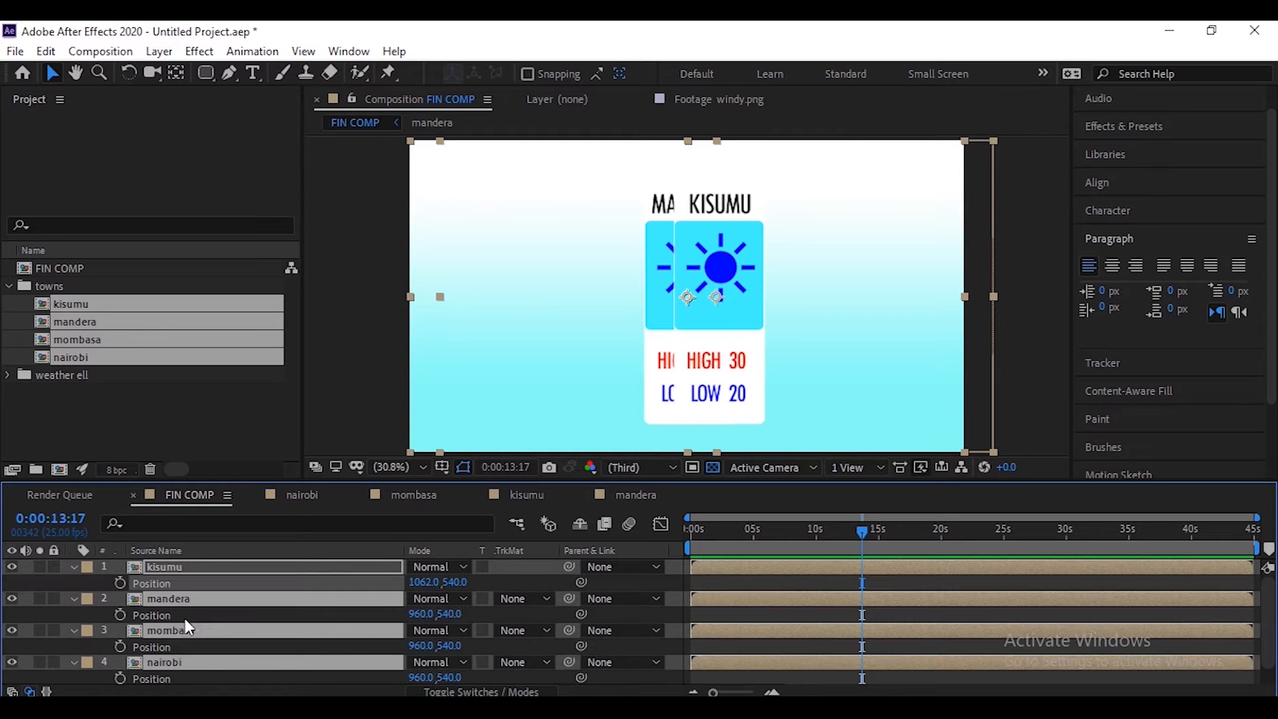
pyautogui.click(228, 617)
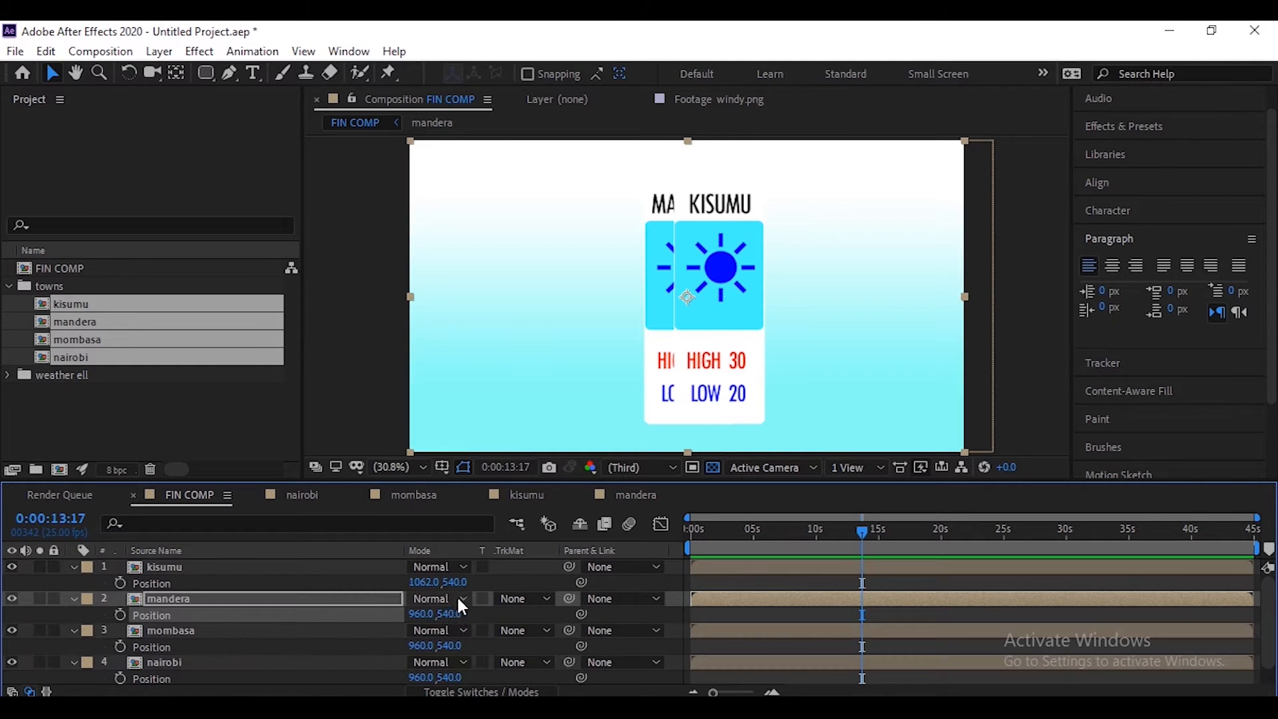
pyautogui.moveTo(431, 589); pyautogui.dragTo(648, 592)
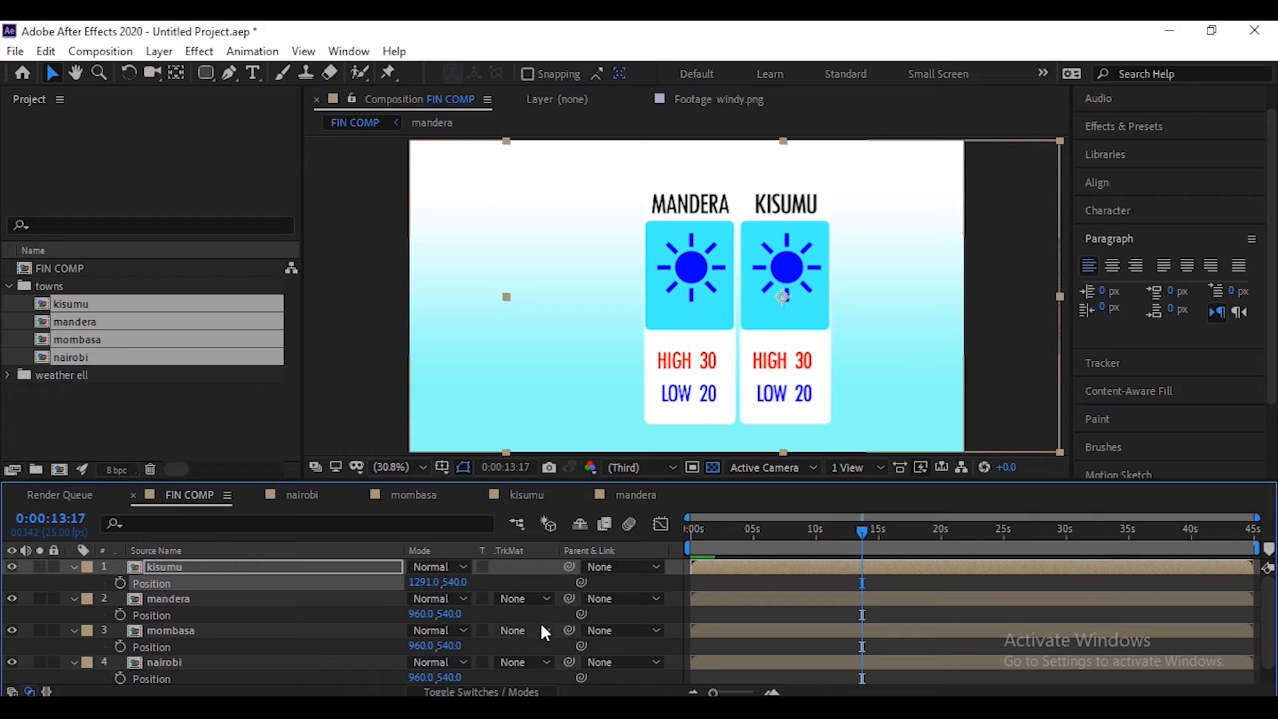
# Set the X position of the mandera layer to 629 and of the nairobi layer to 303
pyautogui.moveTo(419, 615); pyautogui.dragTo(97, 601)
pyautogui.click(96, 600)
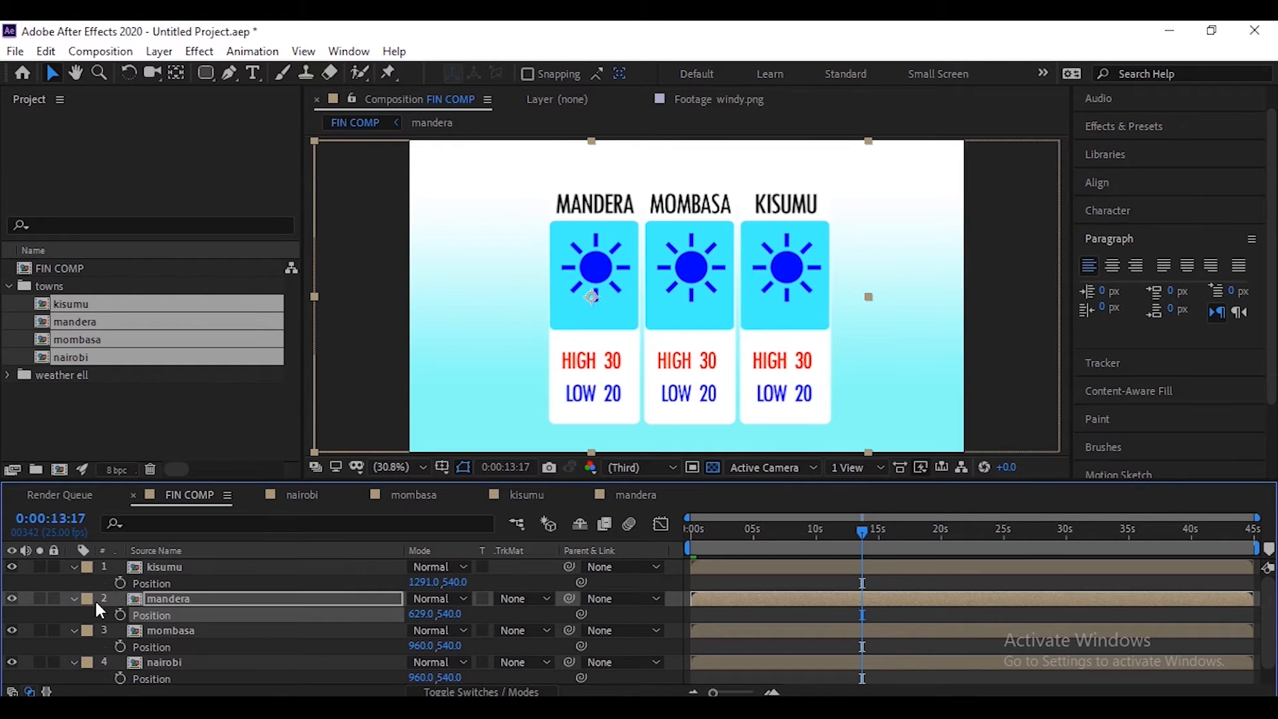
pyautogui.moveTo(419, 678); pyautogui.dragTo(193, 677)
pyautogui.moveTo(412, 677); pyautogui.dragTo(91, 647)
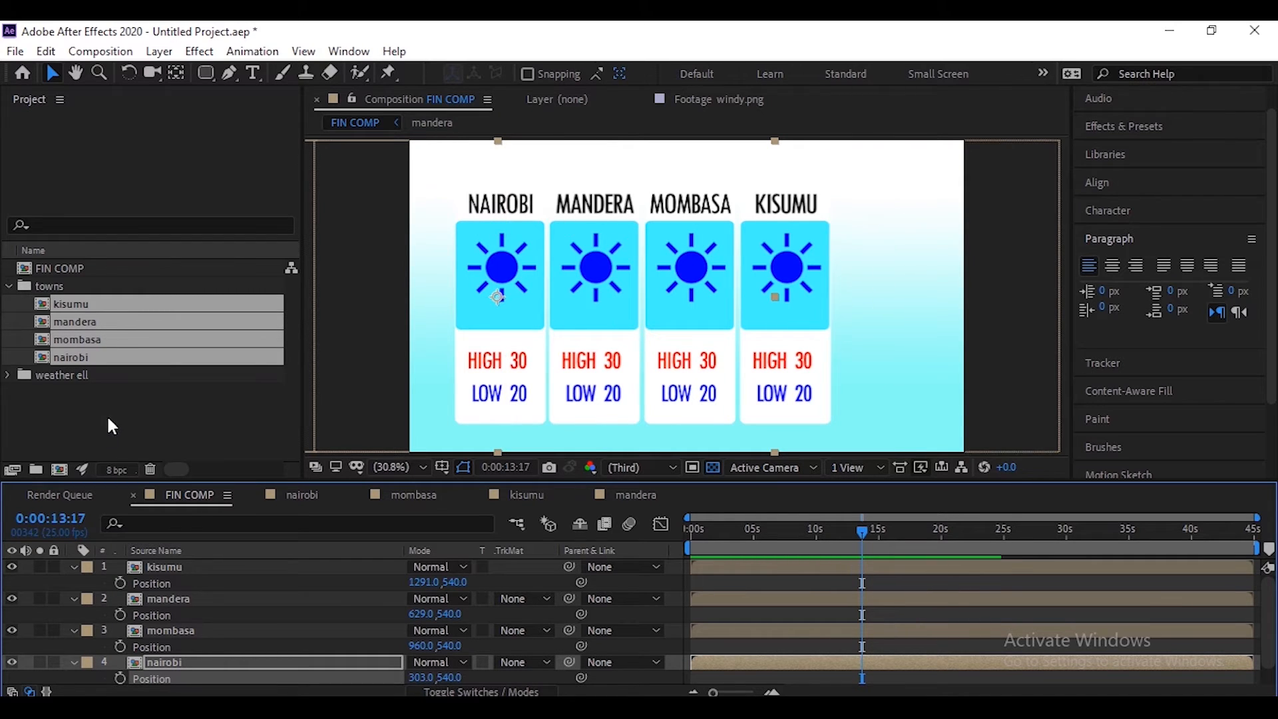
# Duplicate the nairobi composition in the project, open the copy and rename it "garisa"
pyautogui.click(75, 356)
pyautogui.hotkey('ctrl', 'd')
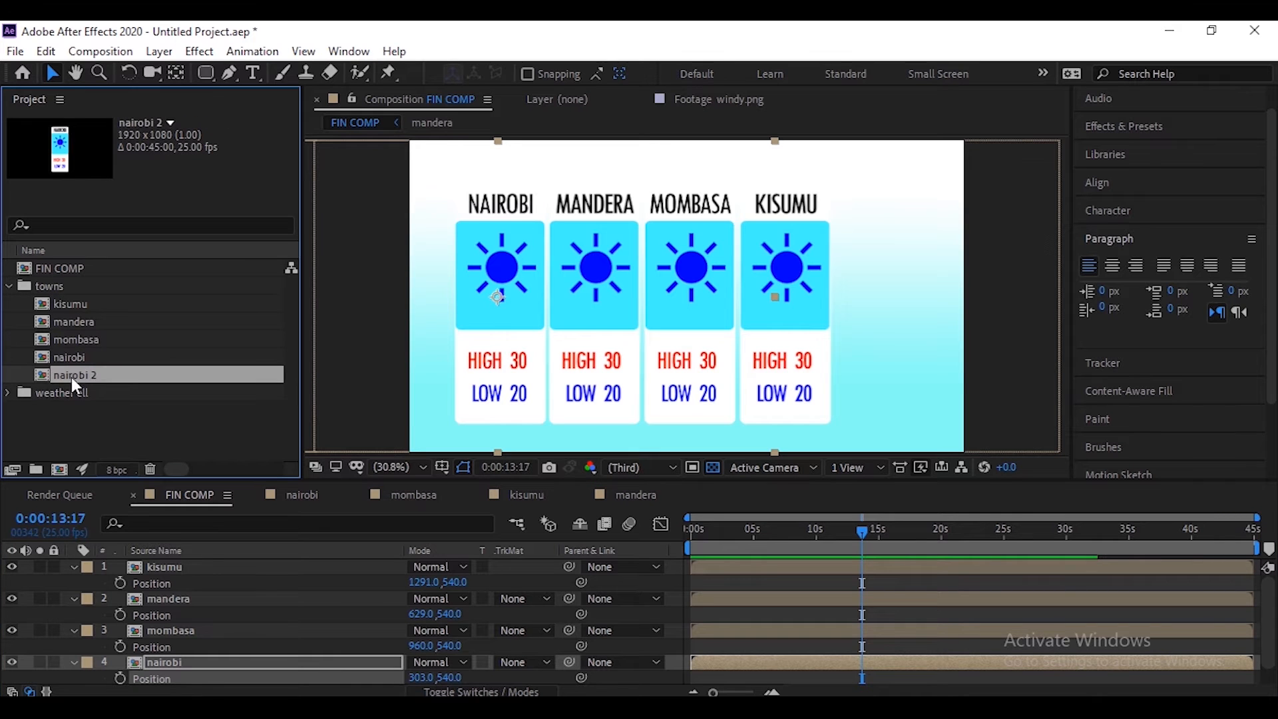
pyautogui.doubleClick(70, 377)
pyautogui.rightClick(80, 377)
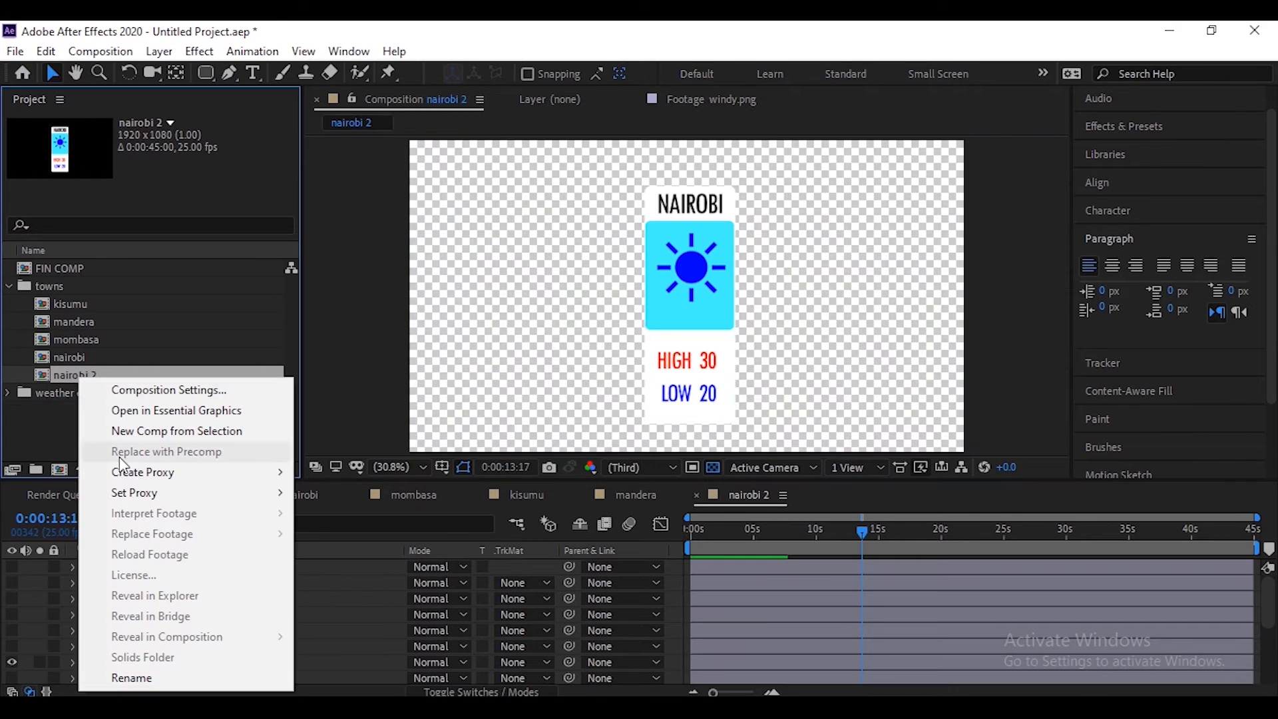
pyautogui.click(133, 677)
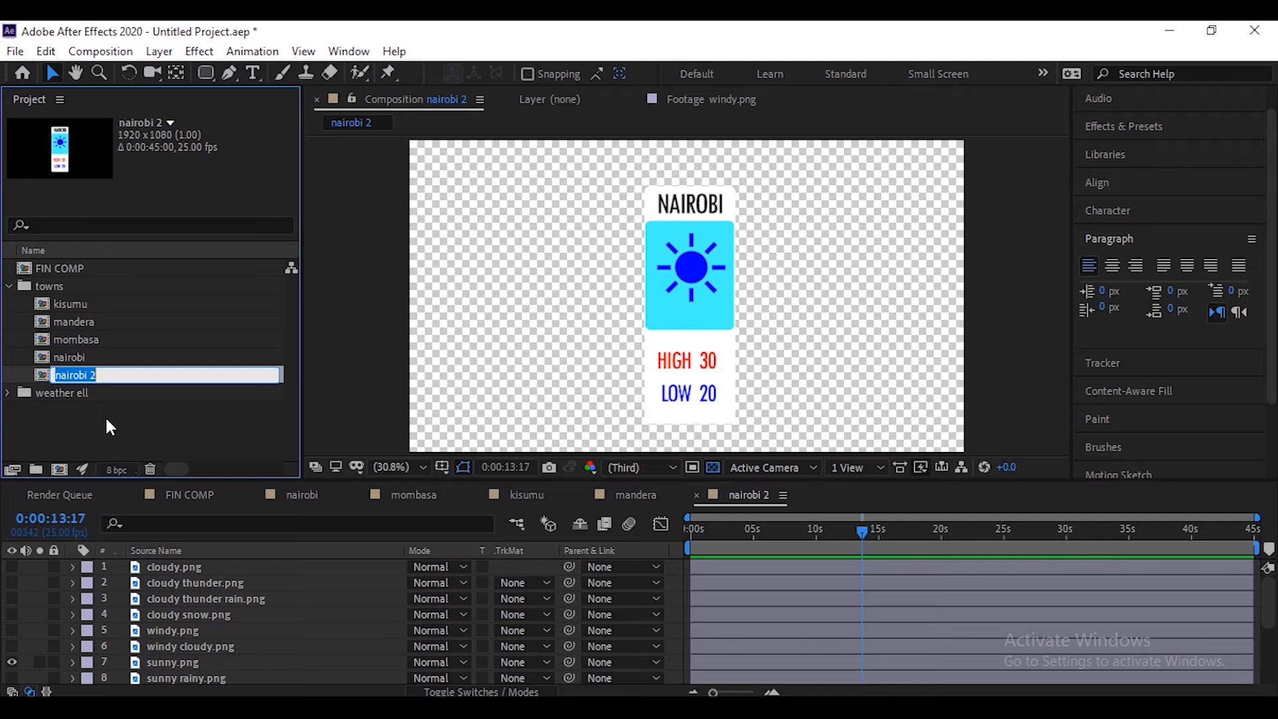
pyautogui.write('lamu')
pyautogui.hotkey('ctrl', 'a')
pyautogui.write('gar')
pyautogui.press('Return')
# Replace the NAIROBI title on the garisa card with GARISA
pyautogui.doubleClick(704, 206)
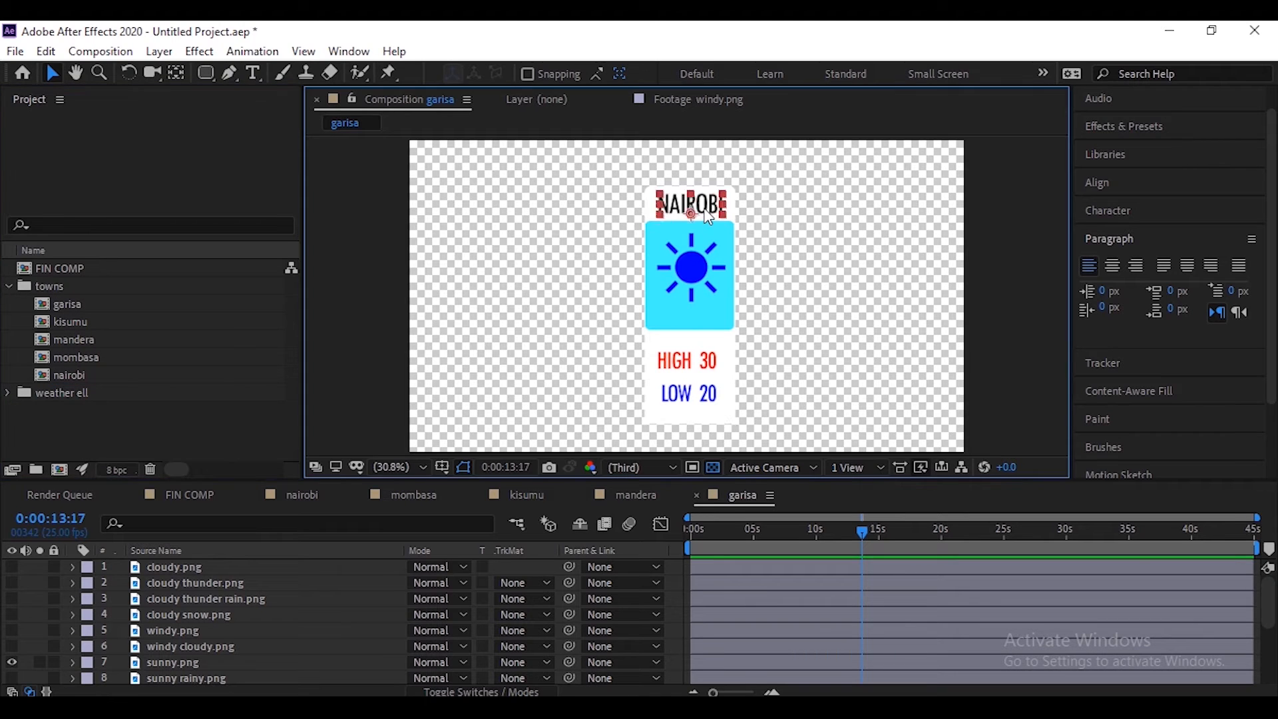
pyautogui.write('GARISA')
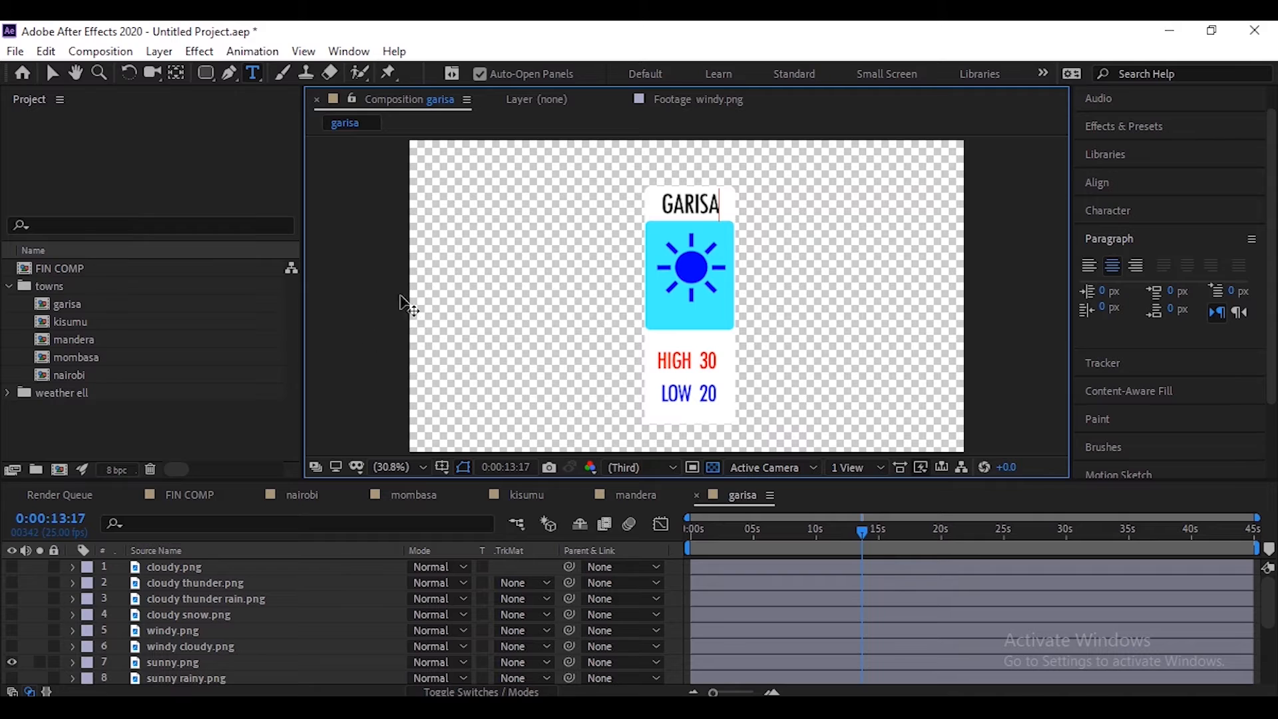
pyautogui.click(154, 410)
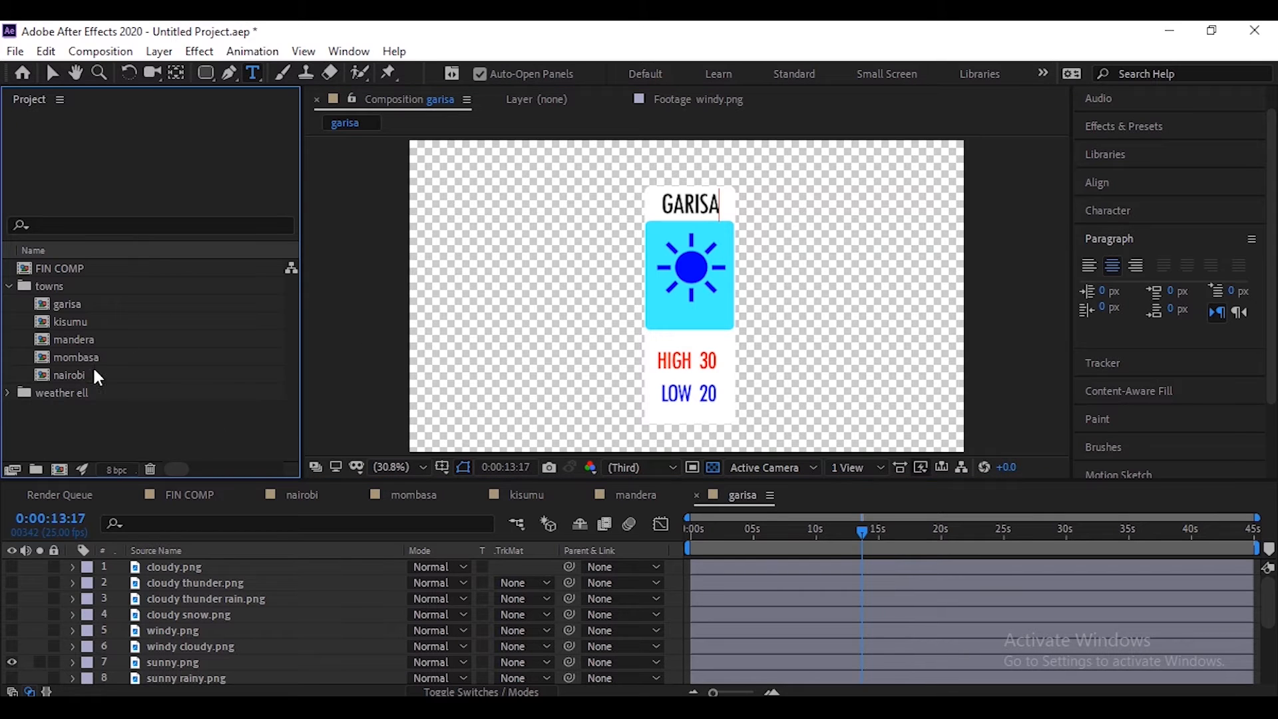
# Add the garisa composition to FIN COMP as the topmost layer and reveal its Position property
pyautogui.click(189, 494)
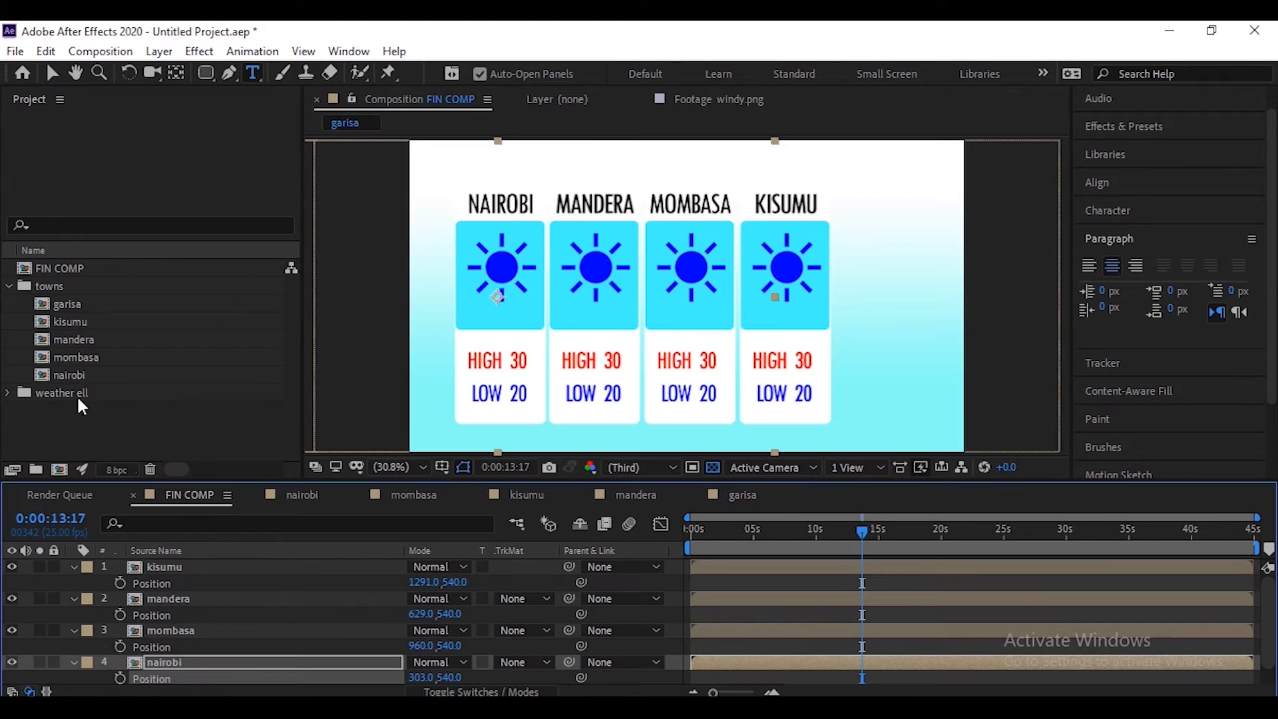
pyautogui.click(67, 305)
pyautogui.moveTo(66, 305); pyautogui.dragTo(184, 558)
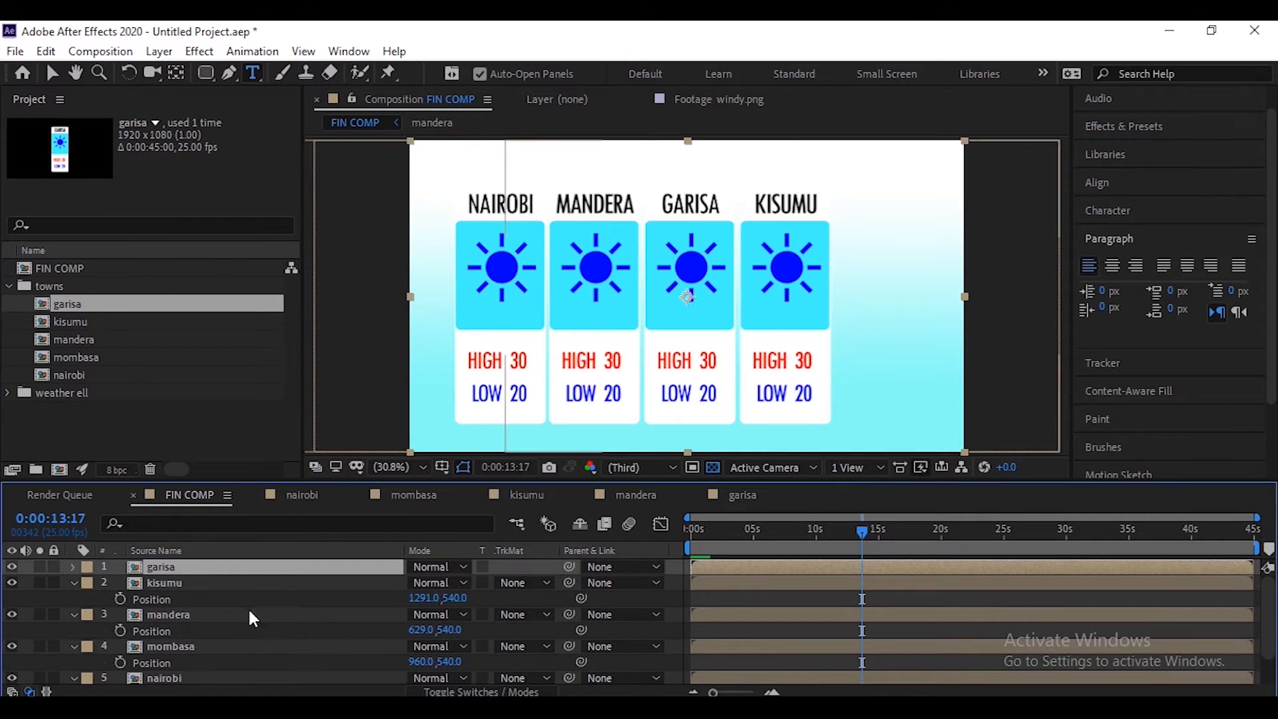
pyautogui.press('p')
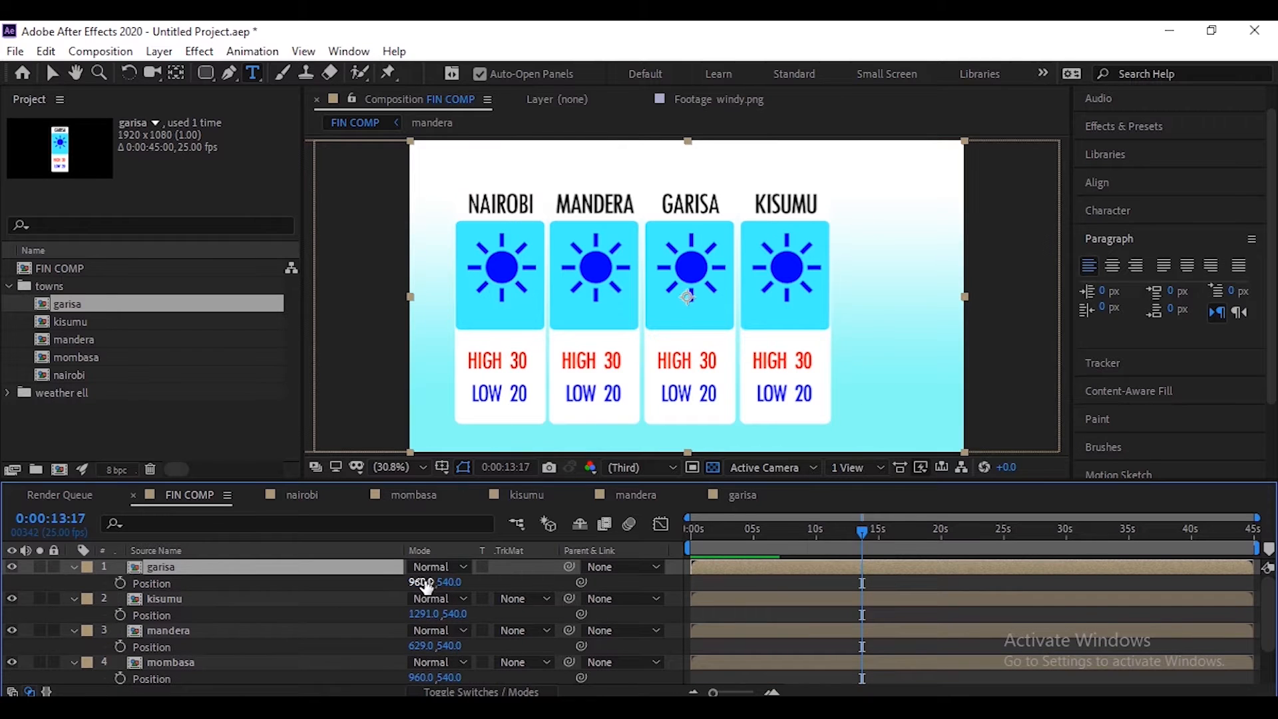
# Set the garisa layer's X position to 1618 and display the Title/Action Safe guides
pyautogui.moveTo(471, 585); pyautogui.dragTo(1069, 615)
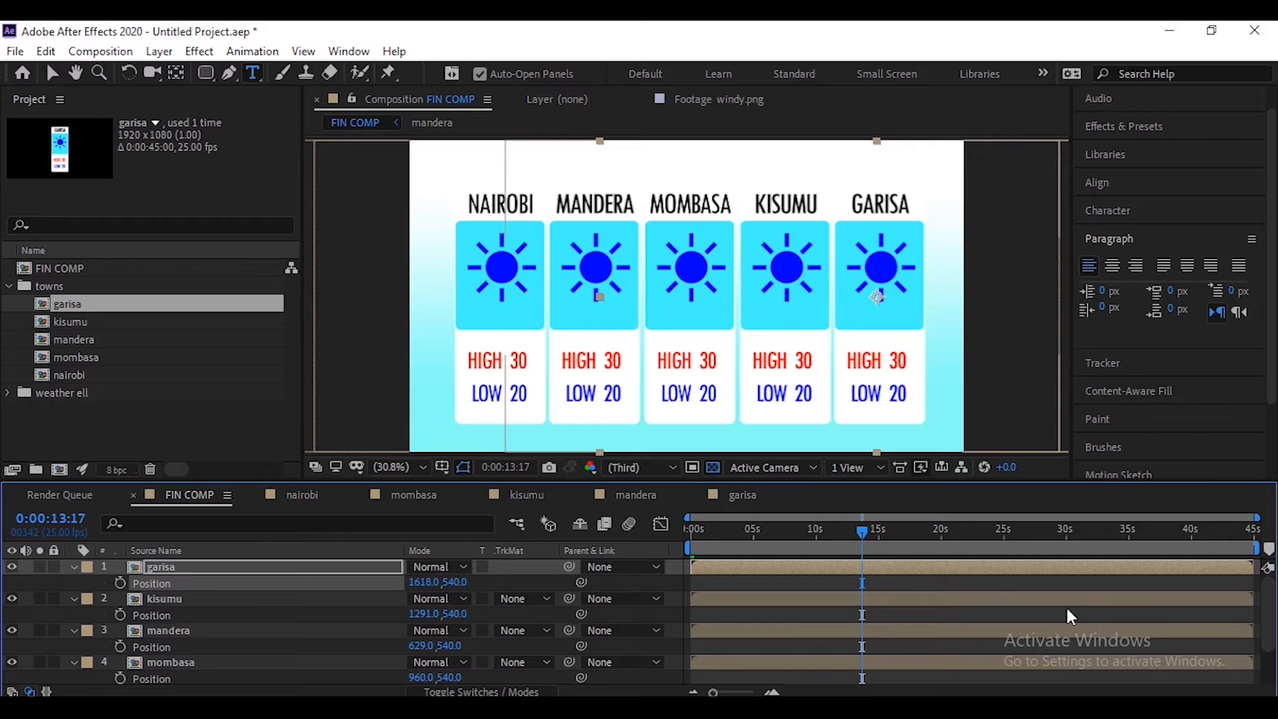
pyautogui.click(444, 466)
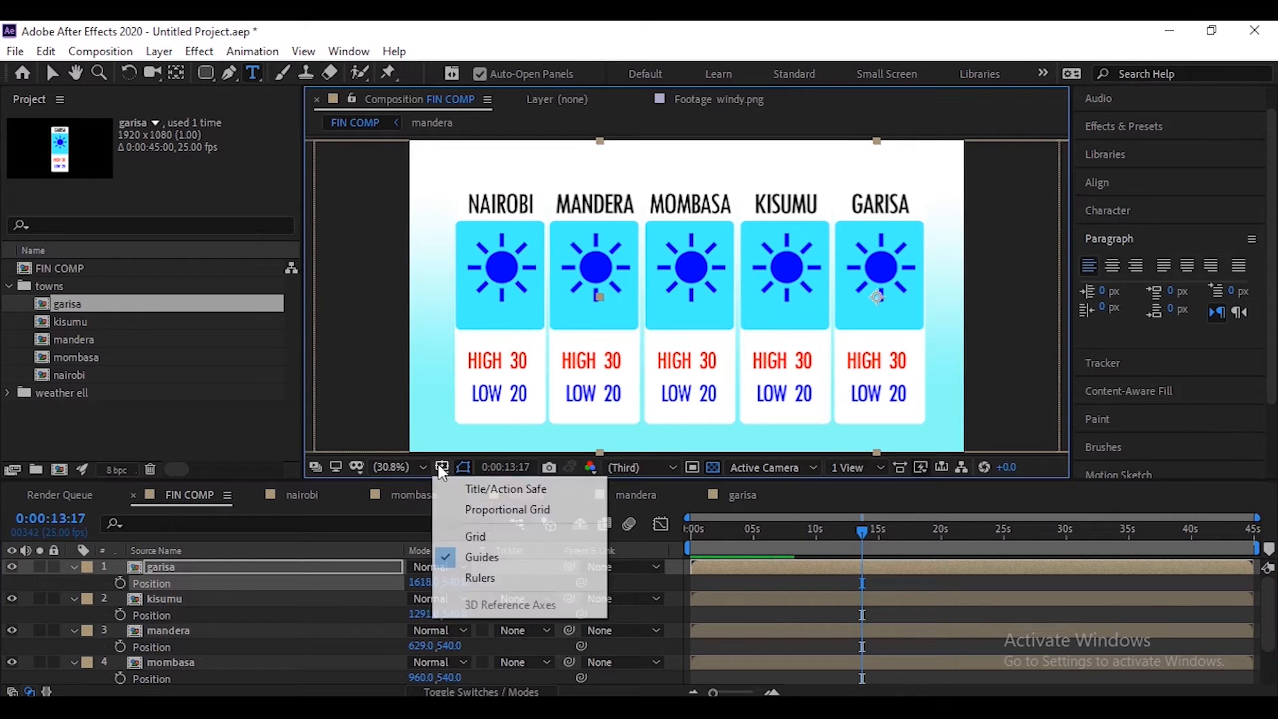
pyautogui.click(461, 492)
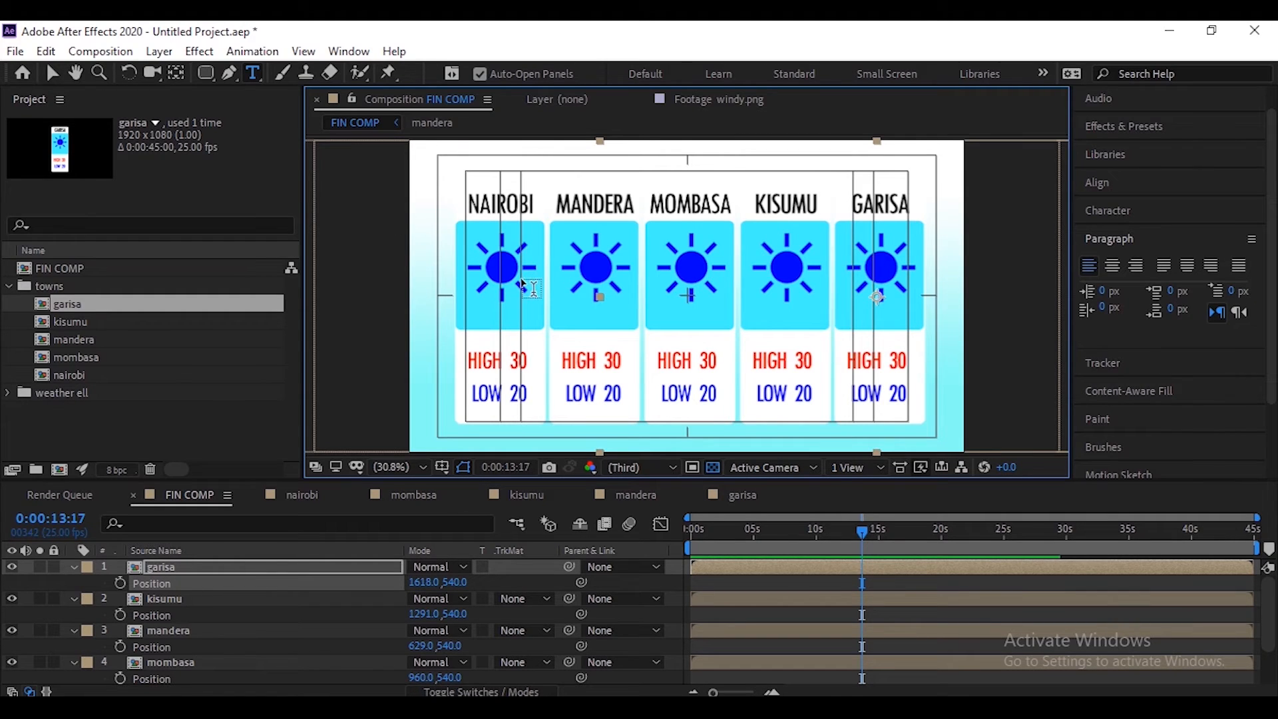
# Move all five town layers down together to a Y position of 594, collapsing their Position properties
pyautogui.click(74, 567)
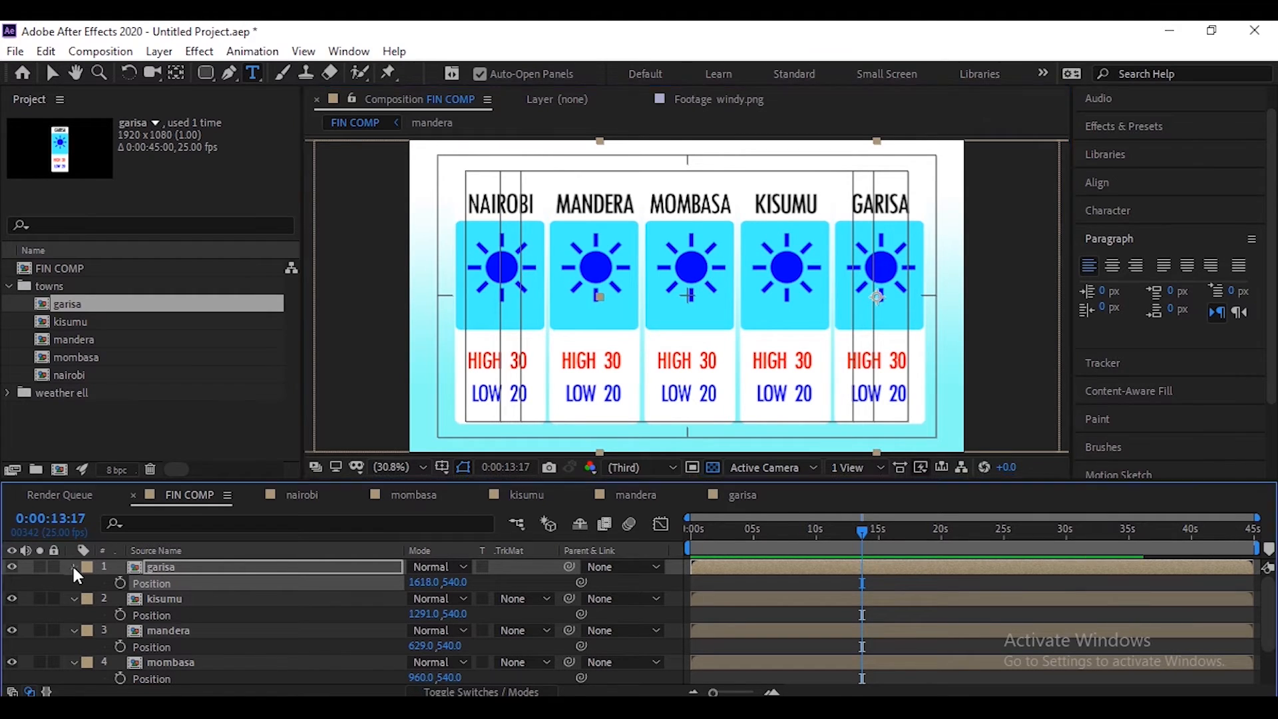
pyautogui.click(73, 582)
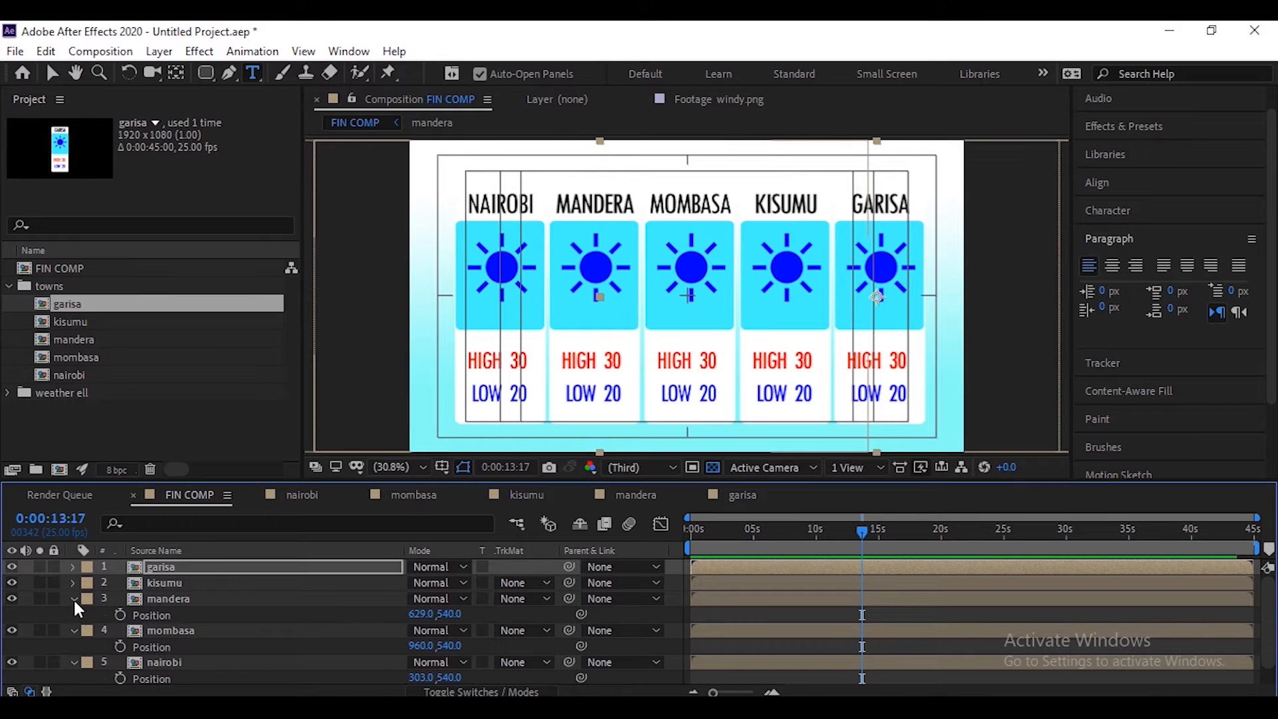
pyautogui.click(73, 598)
pyautogui.click(72, 613)
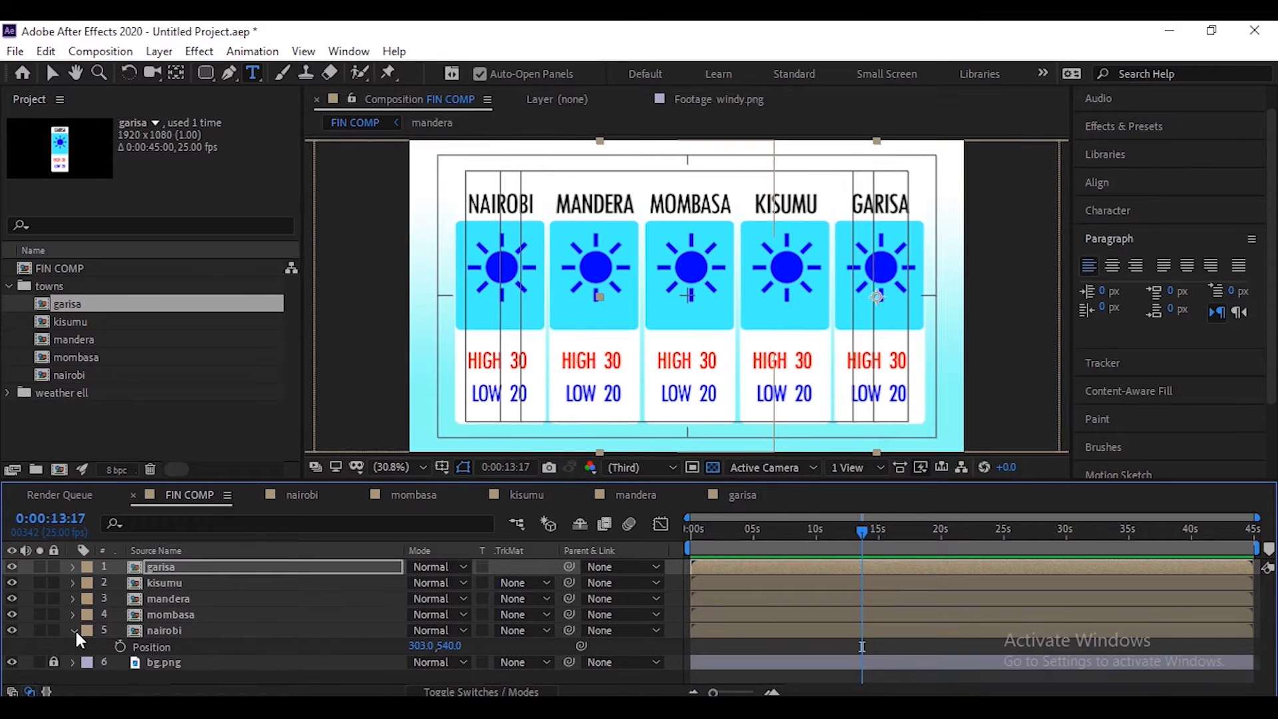
pyautogui.click(153, 629)
pyautogui.keyDown('shift'); pyautogui.click(173, 568); pyautogui.keyUp('shift')
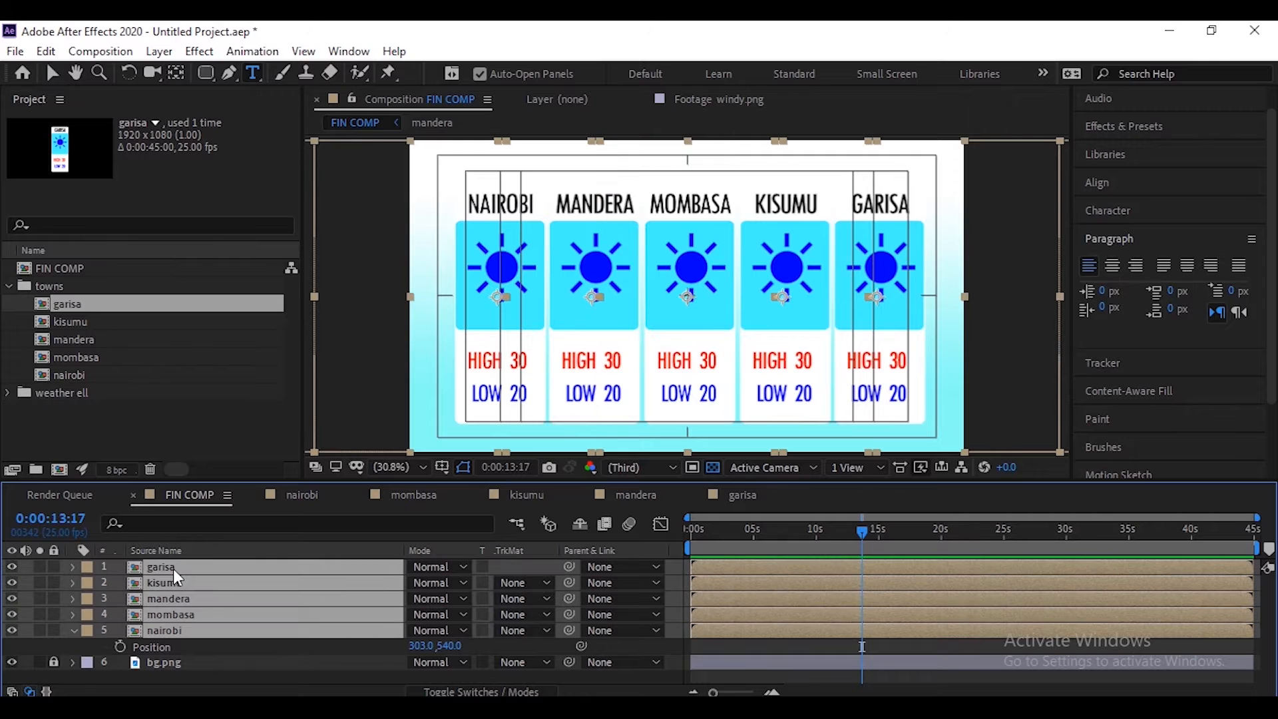
pyautogui.moveTo(450, 646); pyautogui.dragTo(485, 652)
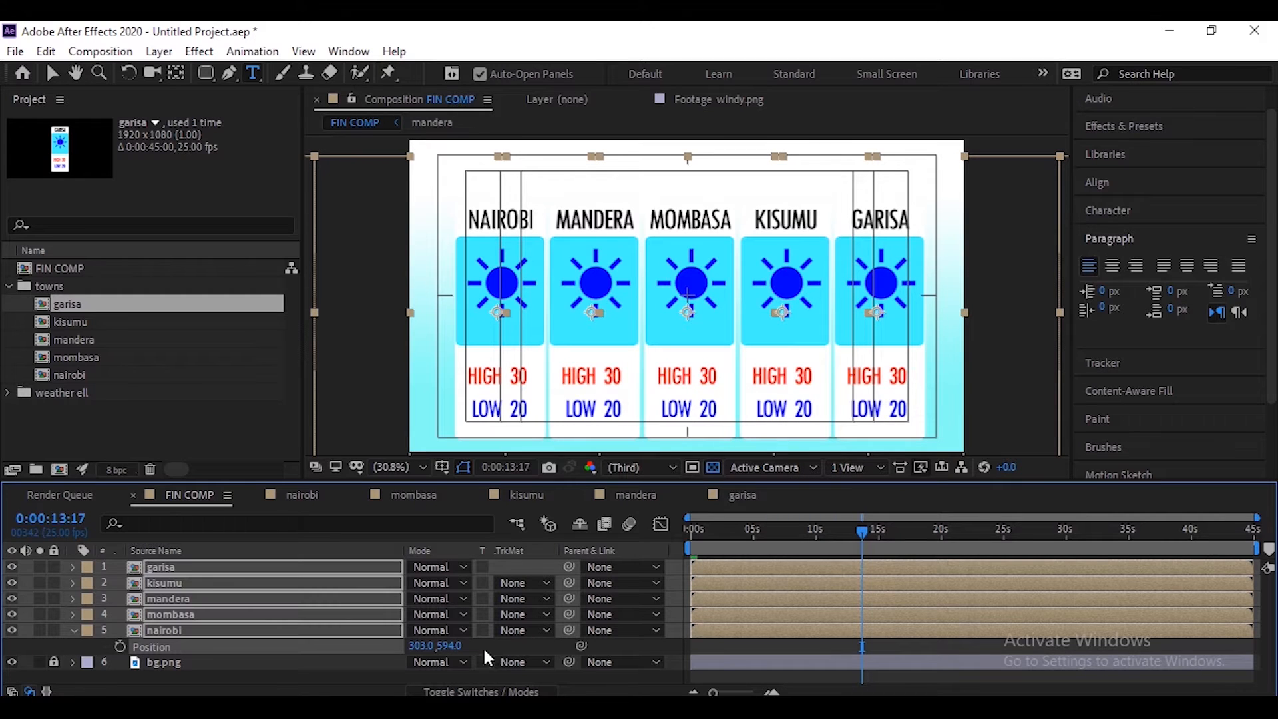
pyautogui.click(75, 632)
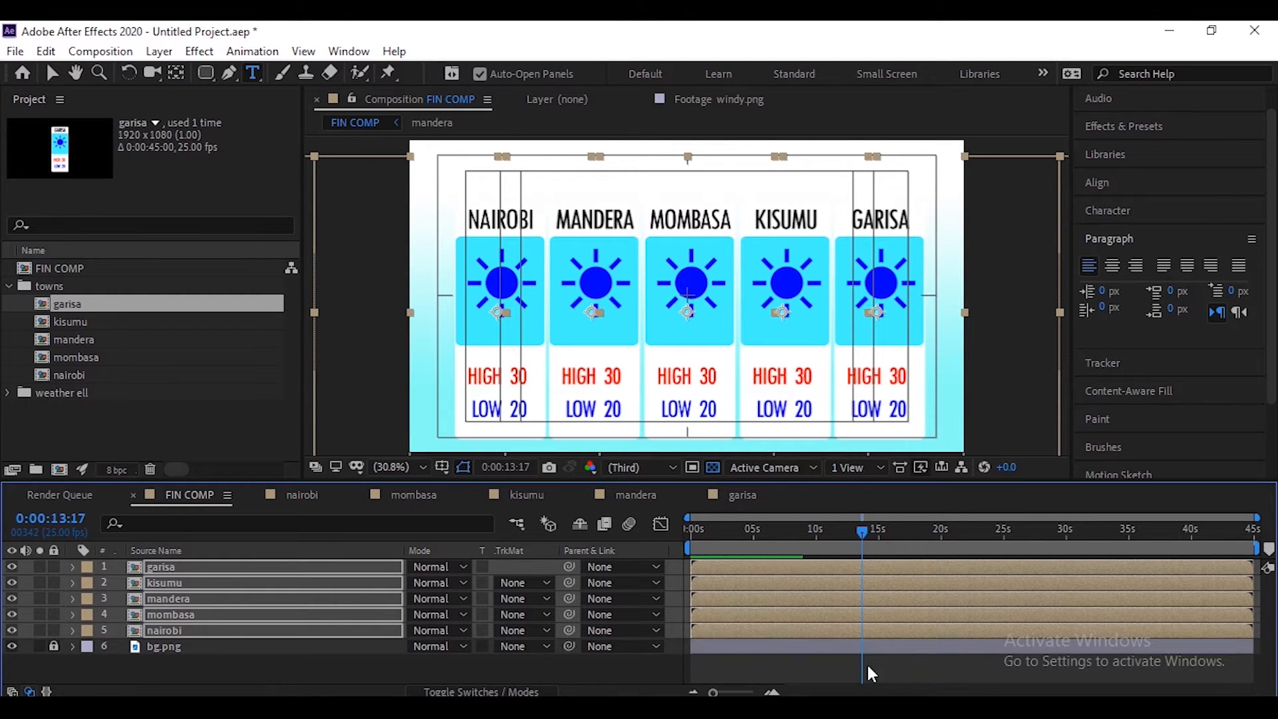
pyautogui.click(870, 673)
# Add a text layer reading "TODAY'S WEATHER FORECAST" above the town cards
pyautogui.click(254, 72)
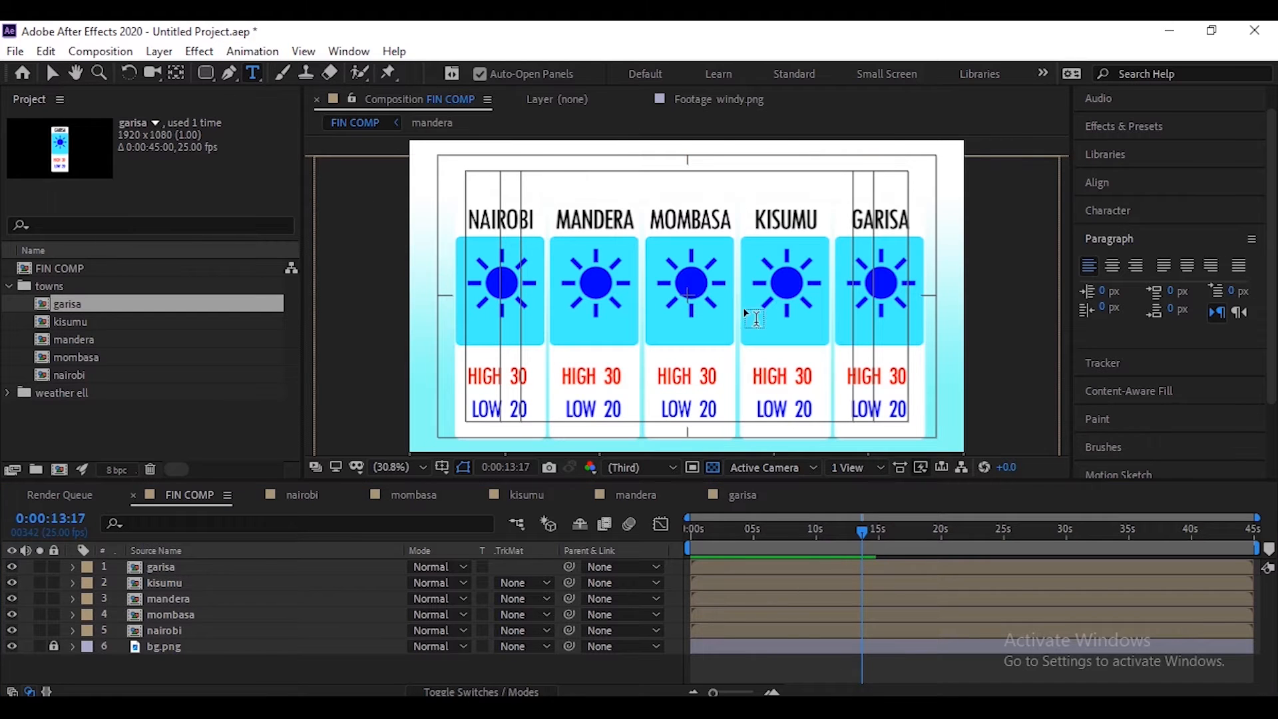
pyautogui.click(610, 163)
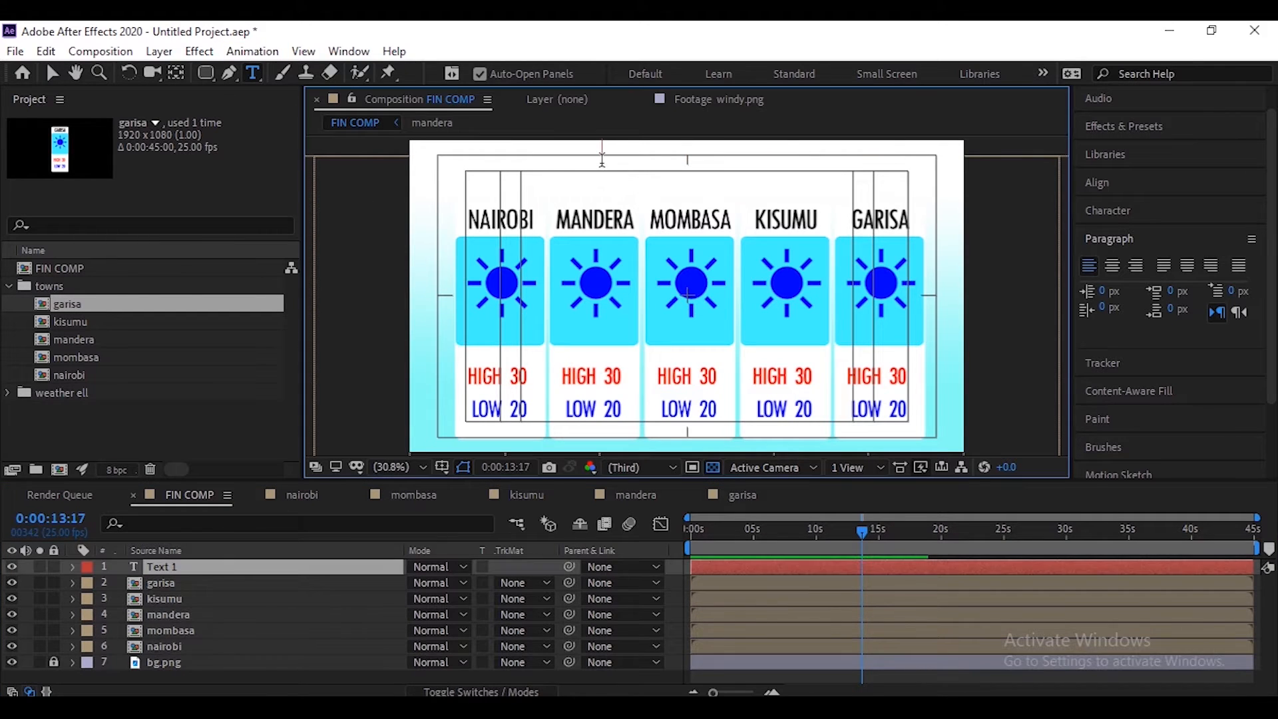
pyautogui.write('TODAY')
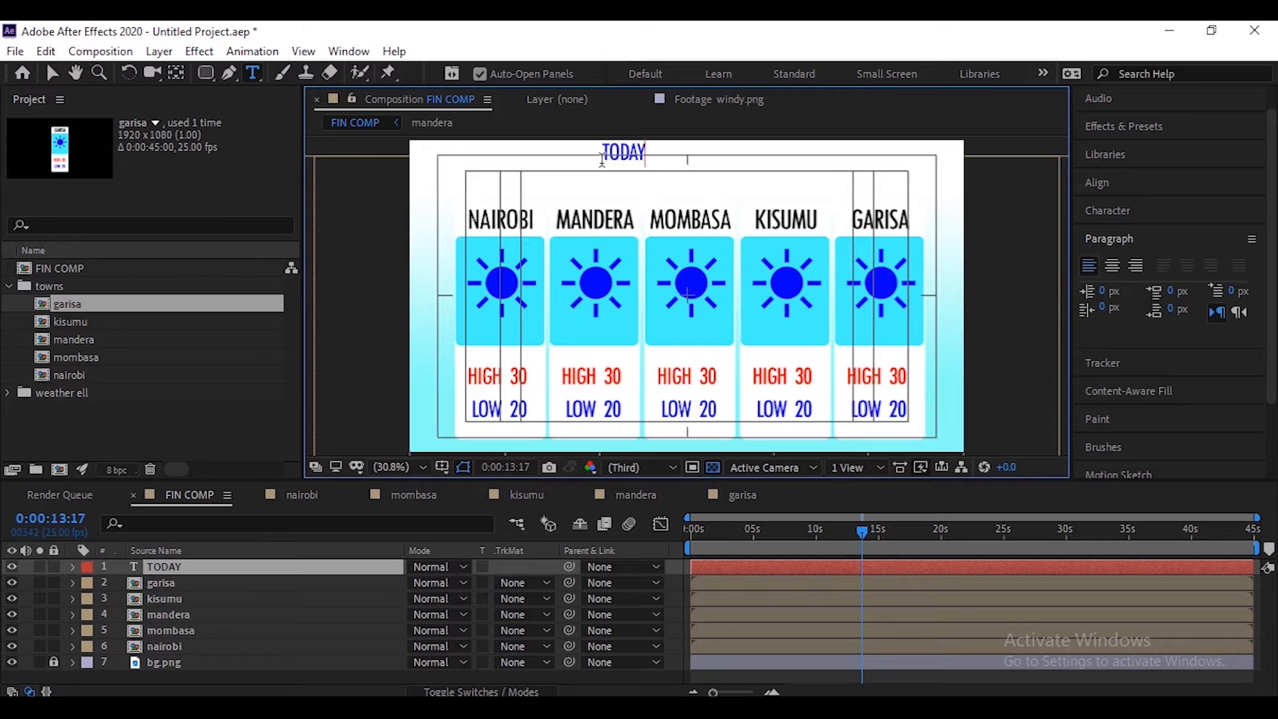
pyautogui.write("'S WEATHER")
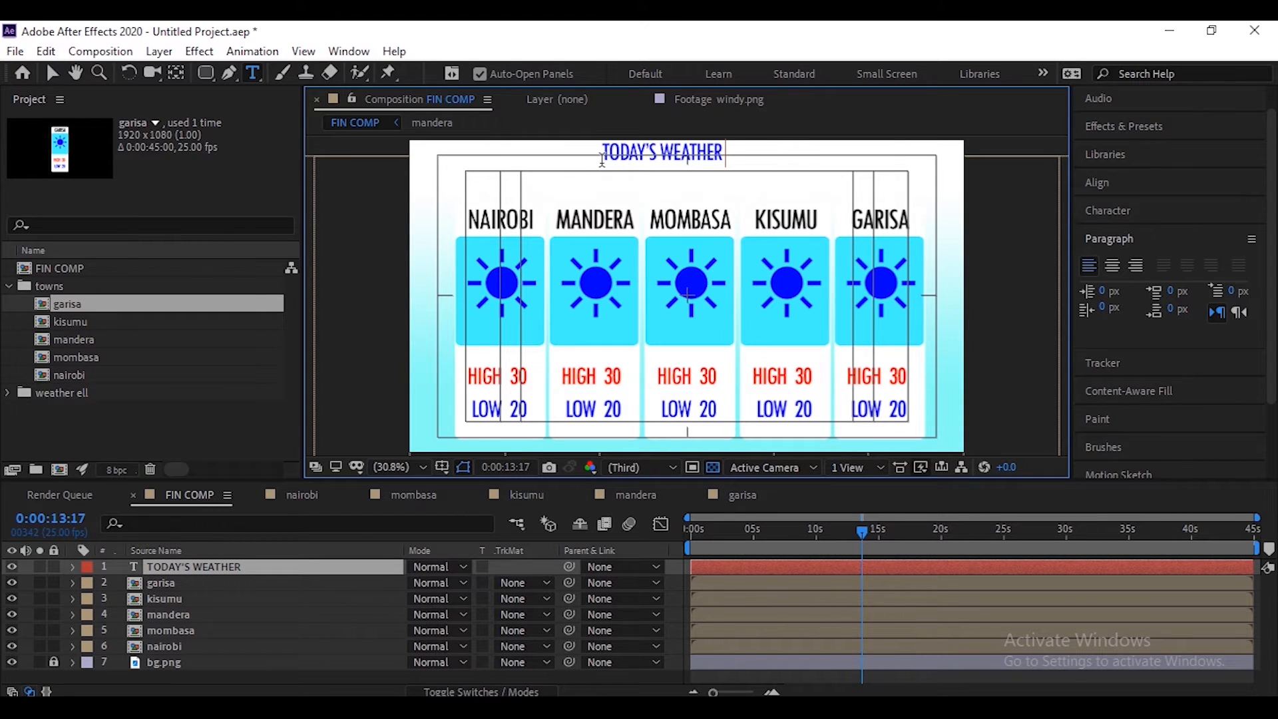
pyautogui.write(' FORECAST')
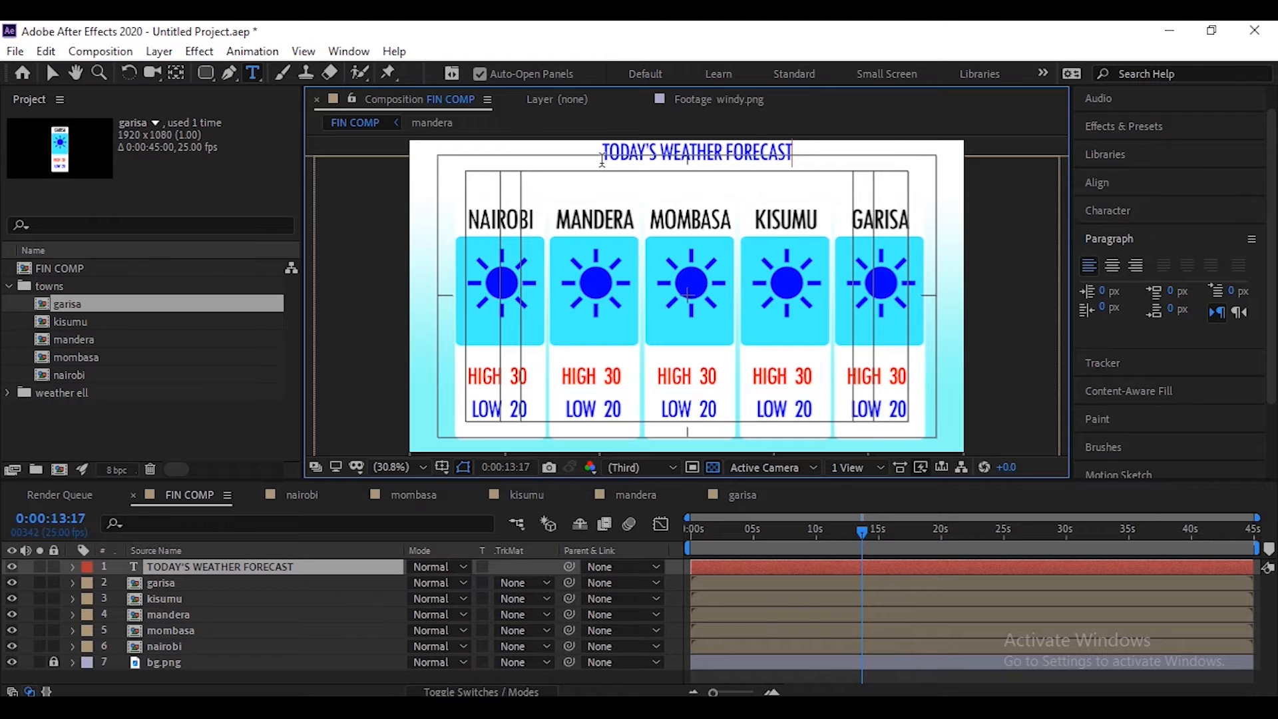
# Set the forecast title's font size to 104 px and its tracking to 82
pyautogui.hotkey('ctrl', 'a')
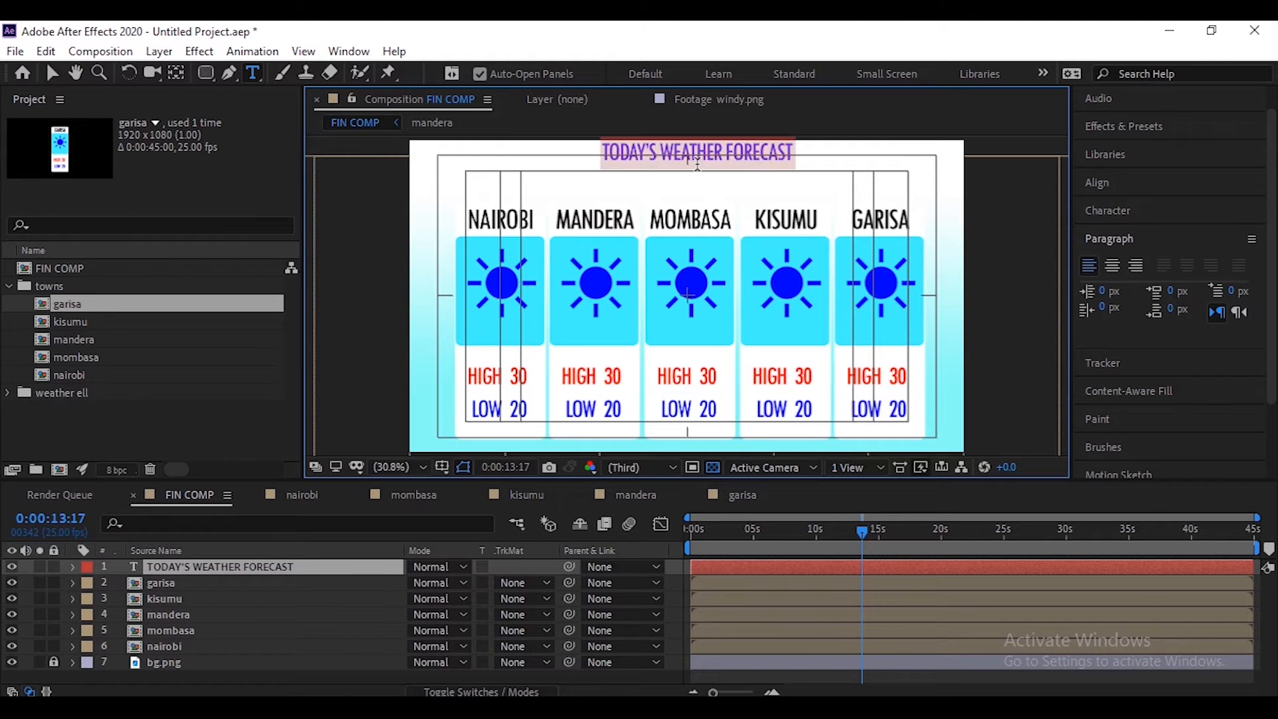
pyautogui.click(1133, 214)
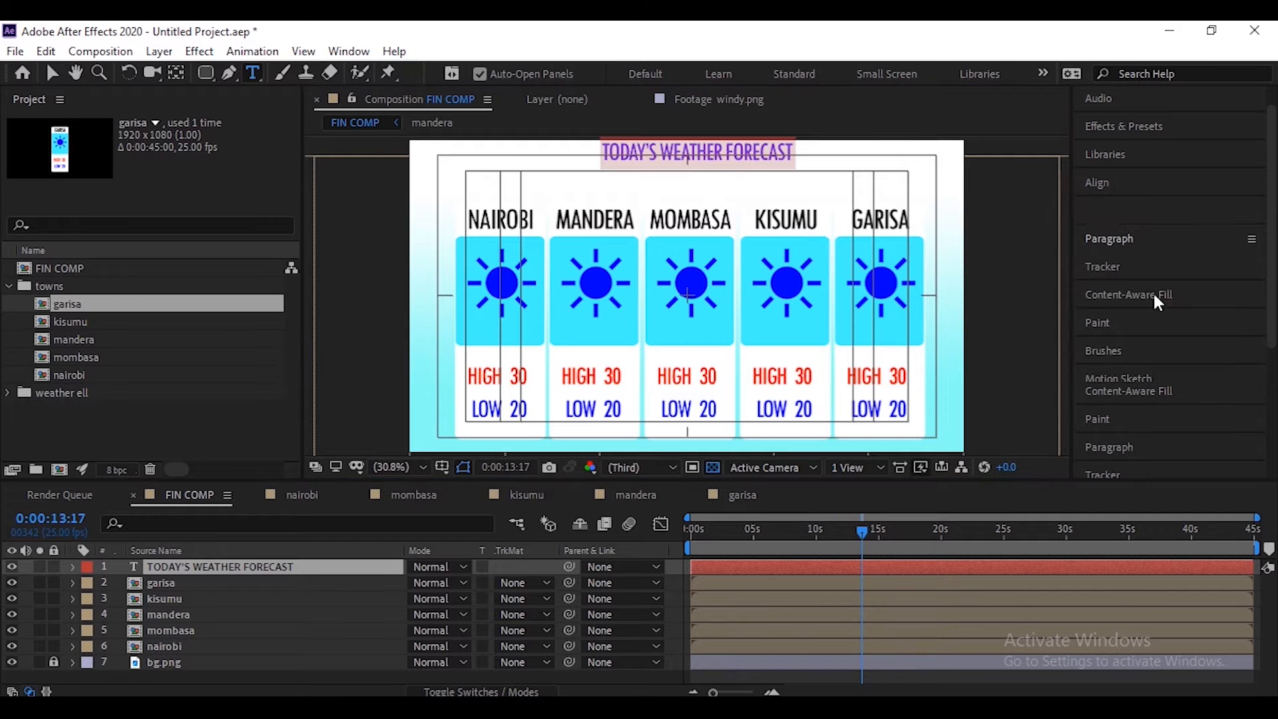
pyautogui.moveTo(1110, 289); pyautogui.dragTo(1122, 289)
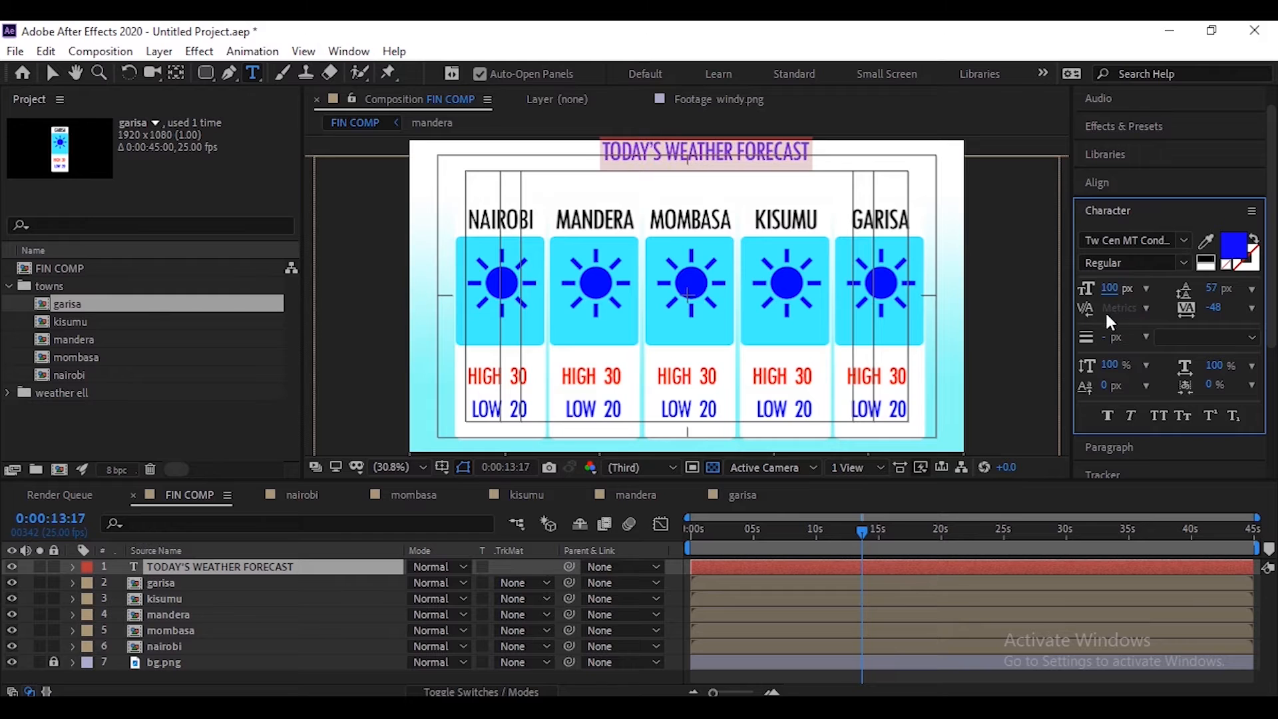
pyautogui.moveTo(1108, 288); pyautogui.dragTo(1160, 290)
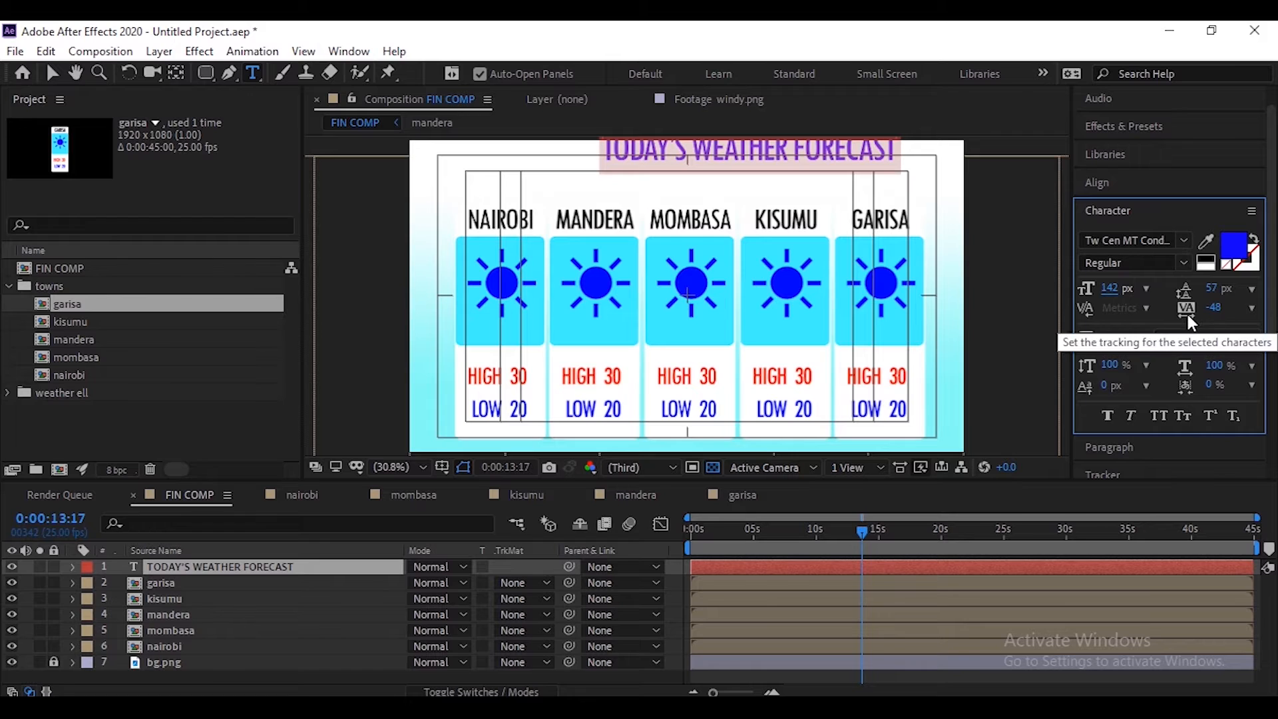
pyautogui.moveTo(1214, 308); pyautogui.dragTo(1271, 309)
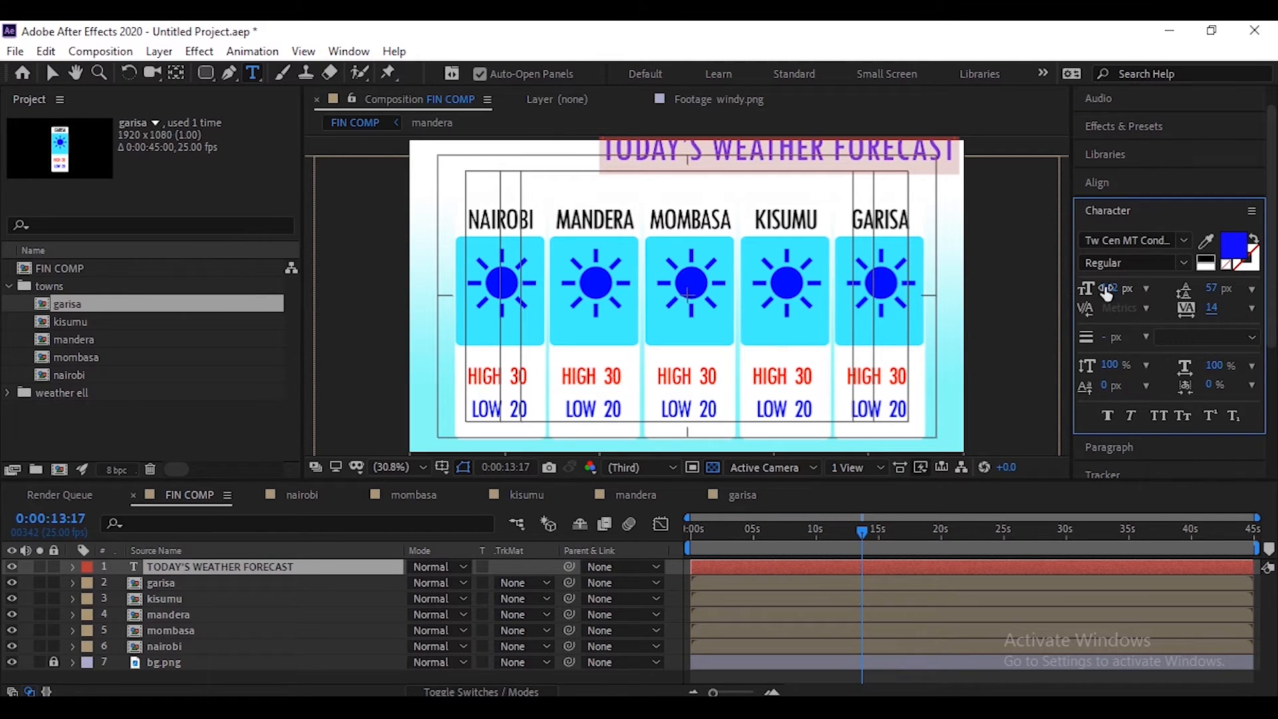
pyautogui.moveTo(1108, 288); pyautogui.dragTo(1080, 299)
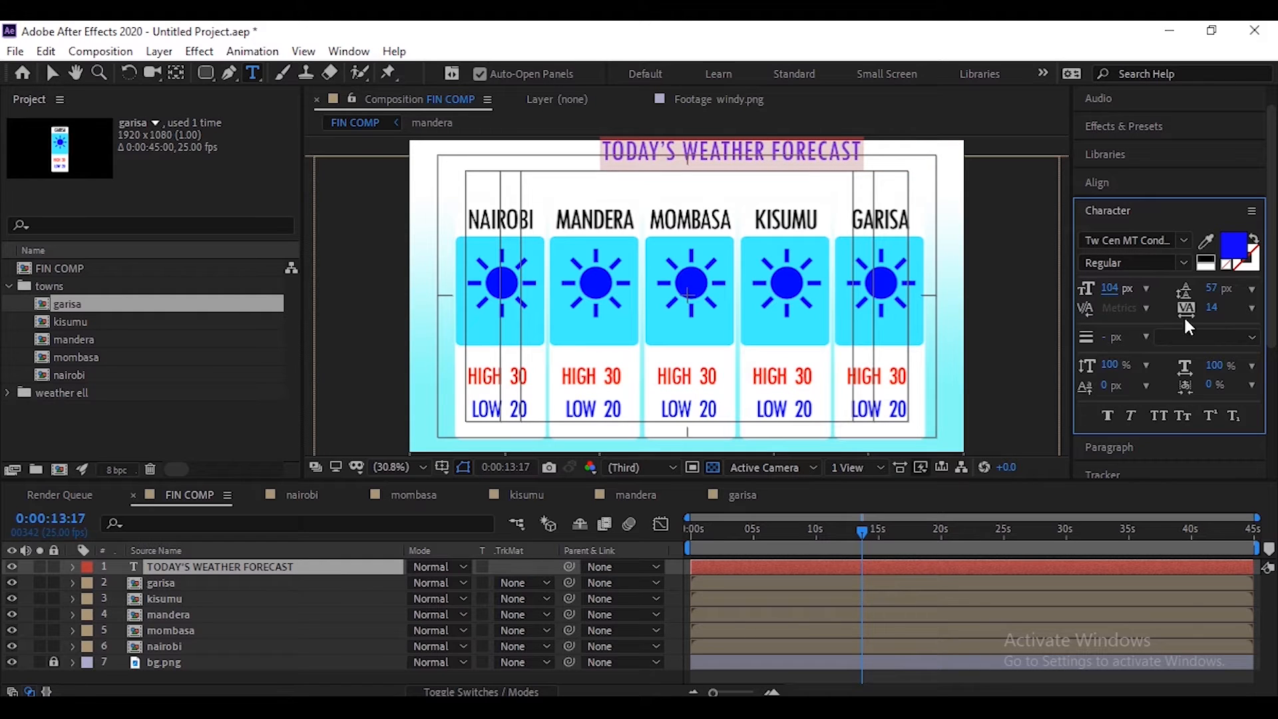
pyautogui.moveTo(1212, 309); pyautogui.dragTo(1275, 302)
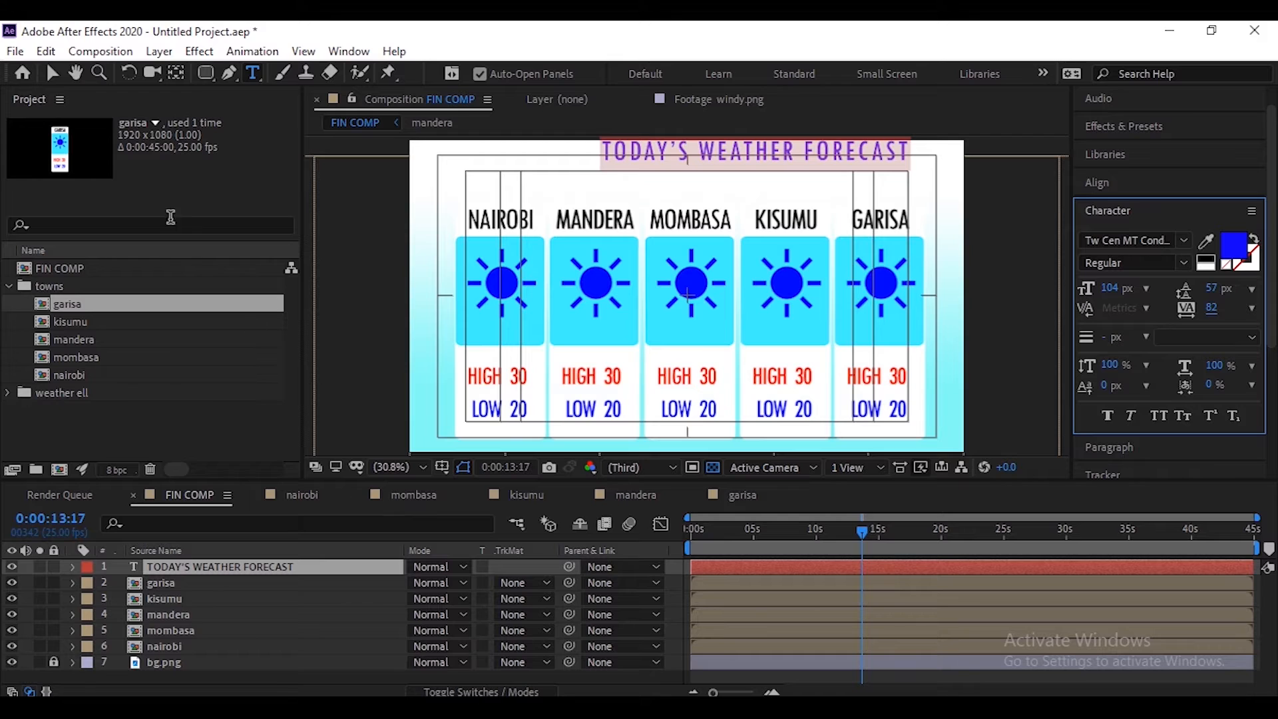
# Centre the forecast title above the cards and colour it 0000FF, sampled from the Mandera card's sun icon
pyautogui.click(53, 73)
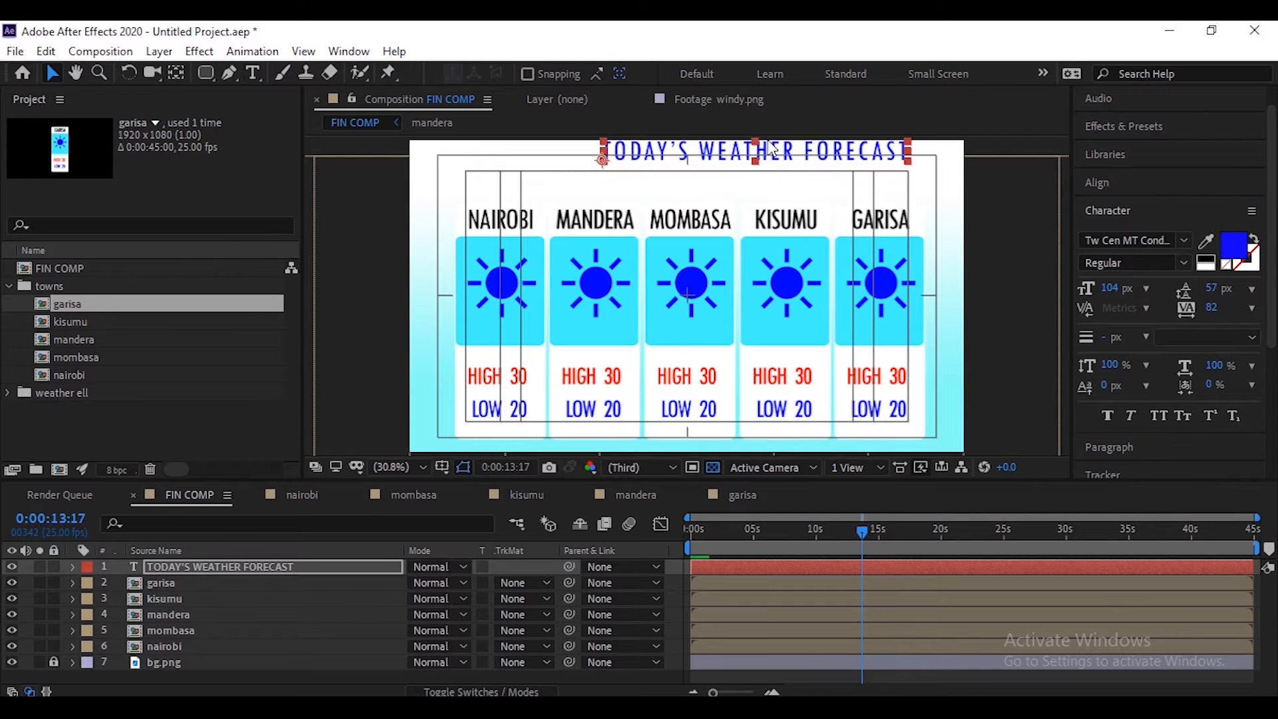
pyautogui.moveTo(782, 161); pyautogui.dragTo(707, 177)
pyautogui.doubleClick(706, 177)
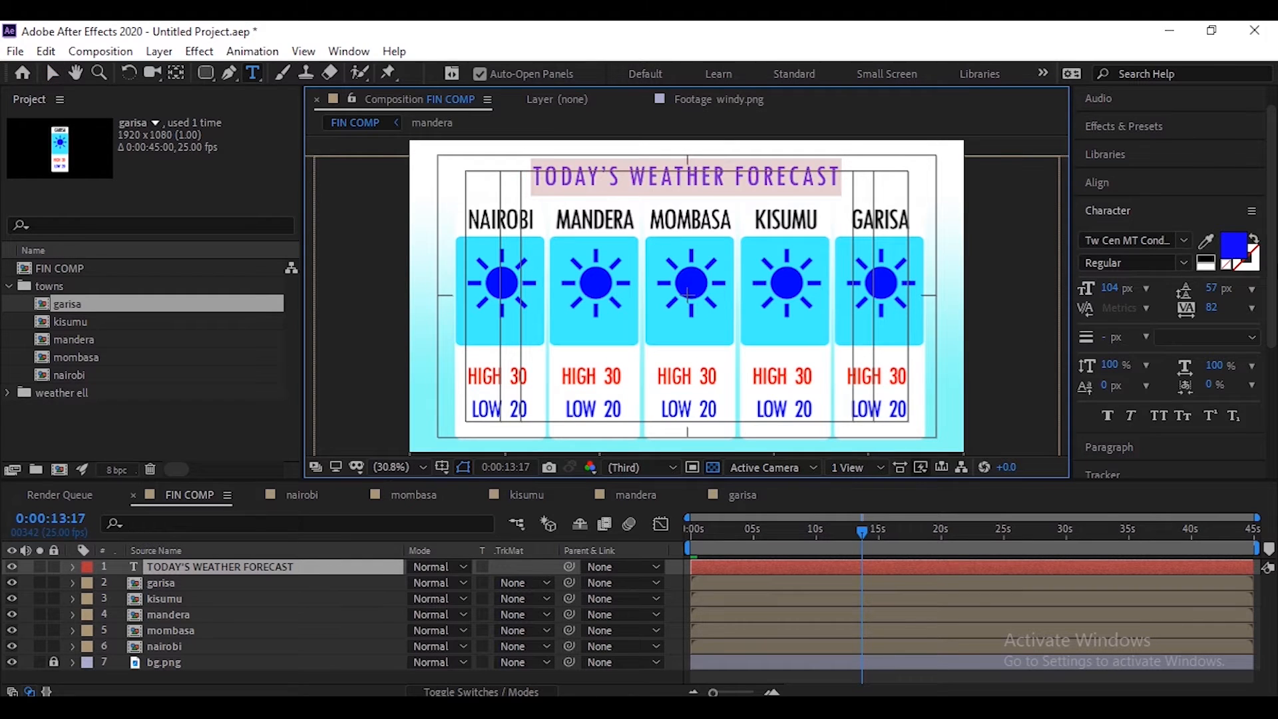
pyautogui.click(1232, 247)
pyautogui.moveTo(285, 507); pyautogui.dragTo(370, 664)
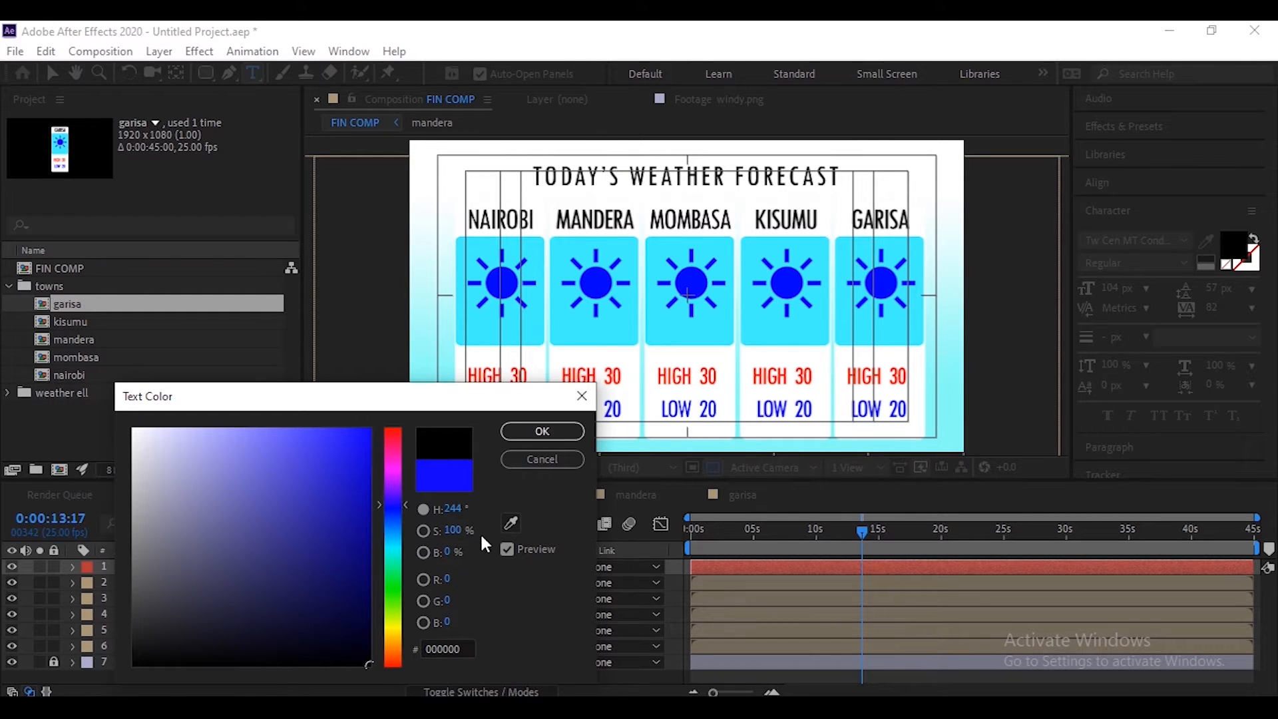
pyautogui.click(510, 523)
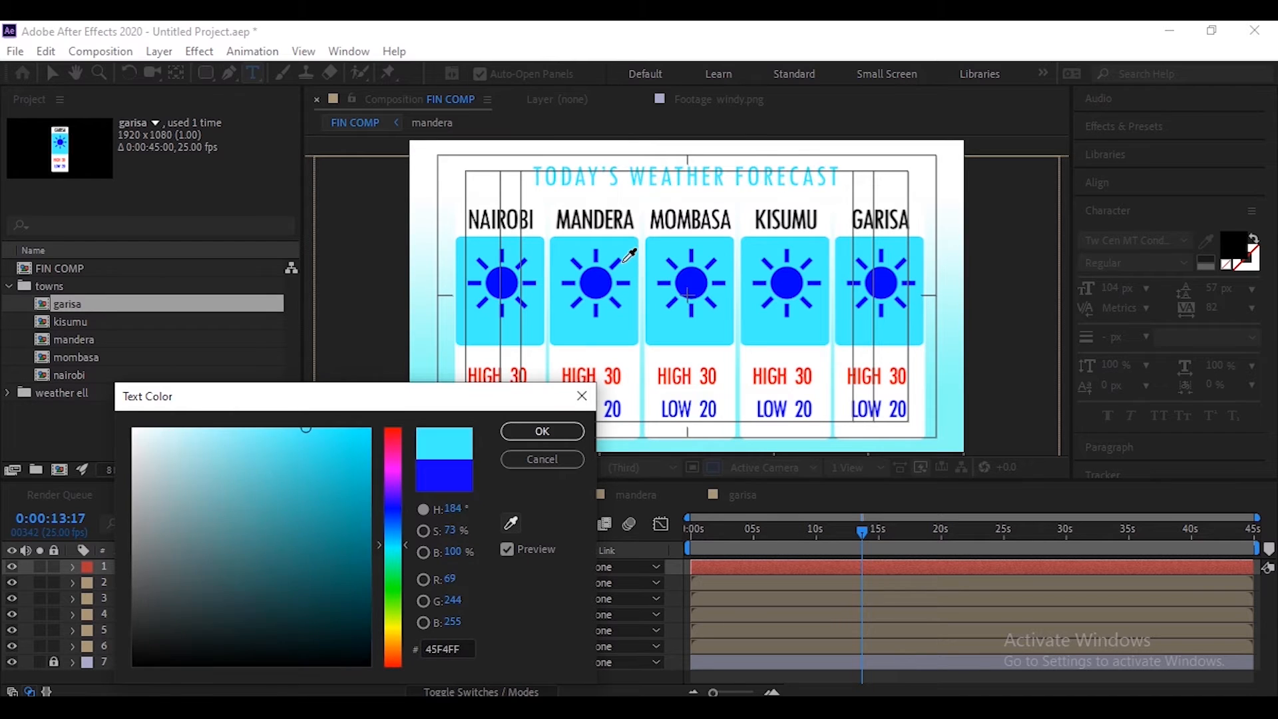
pyautogui.click(599, 282)
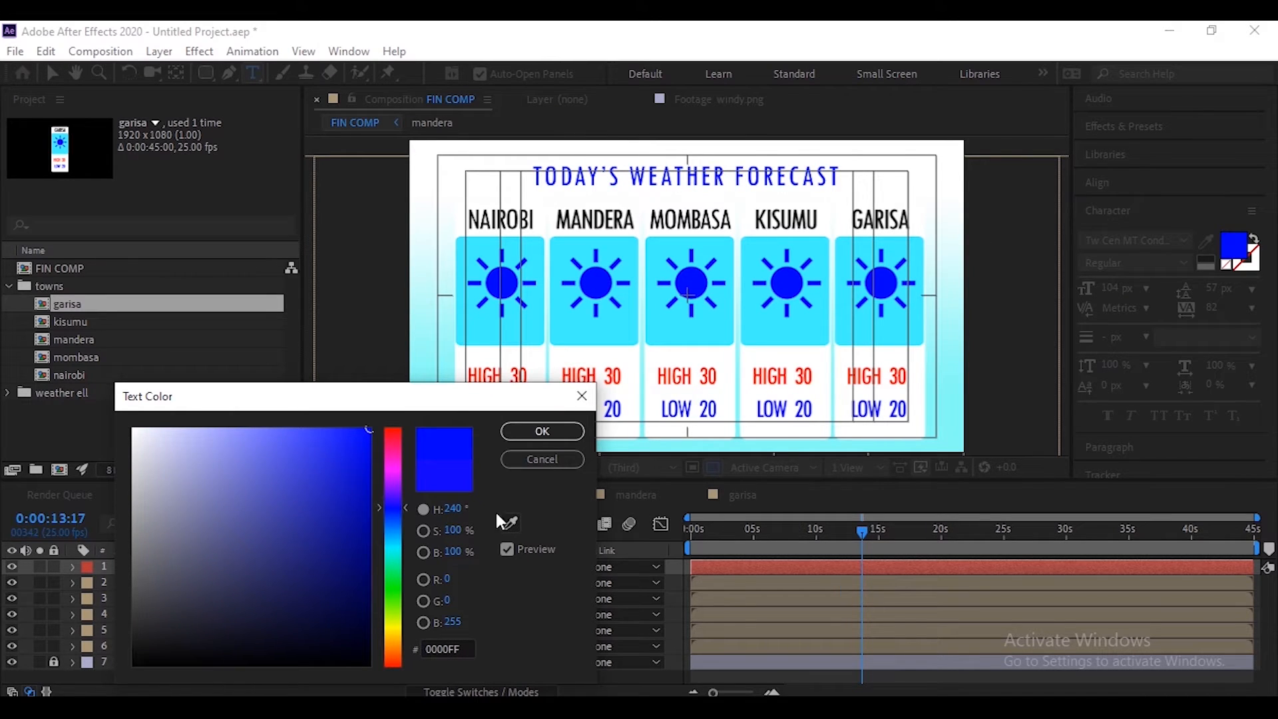
pyautogui.click(569, 431)
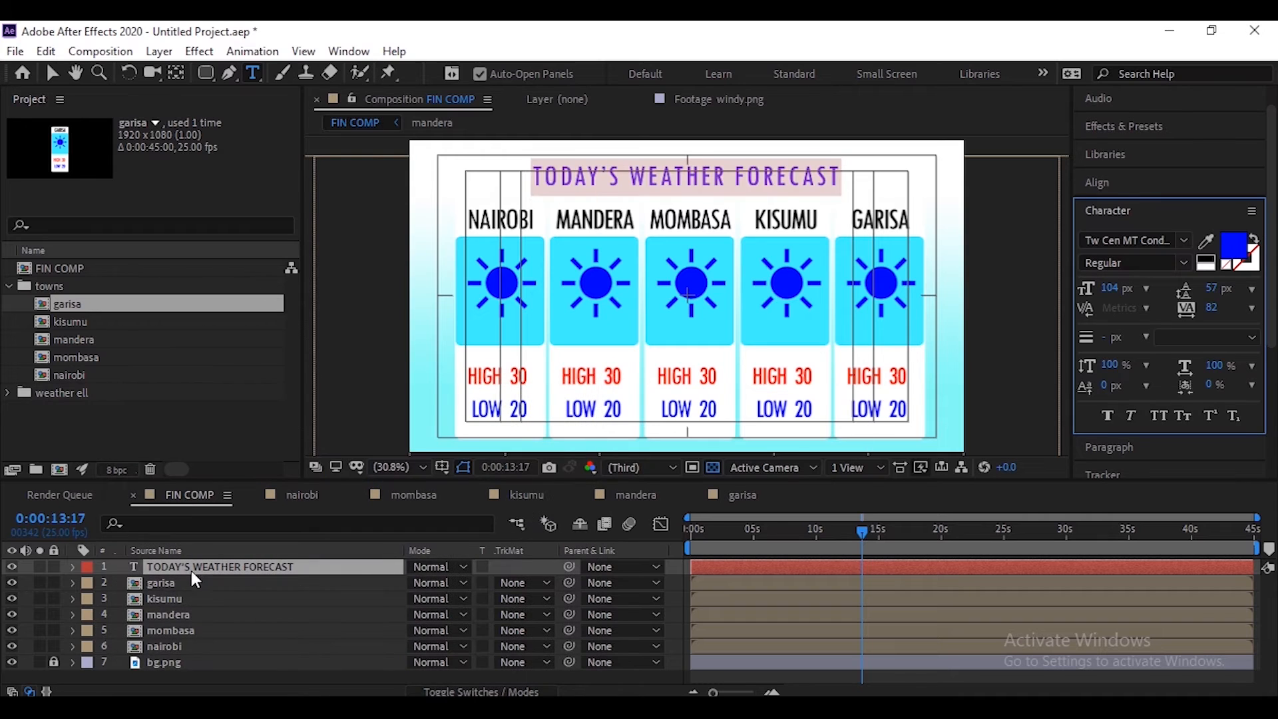
# Scrub through the timeline and return the current time to 0:00:00:00
pyautogui.click(294, 613)
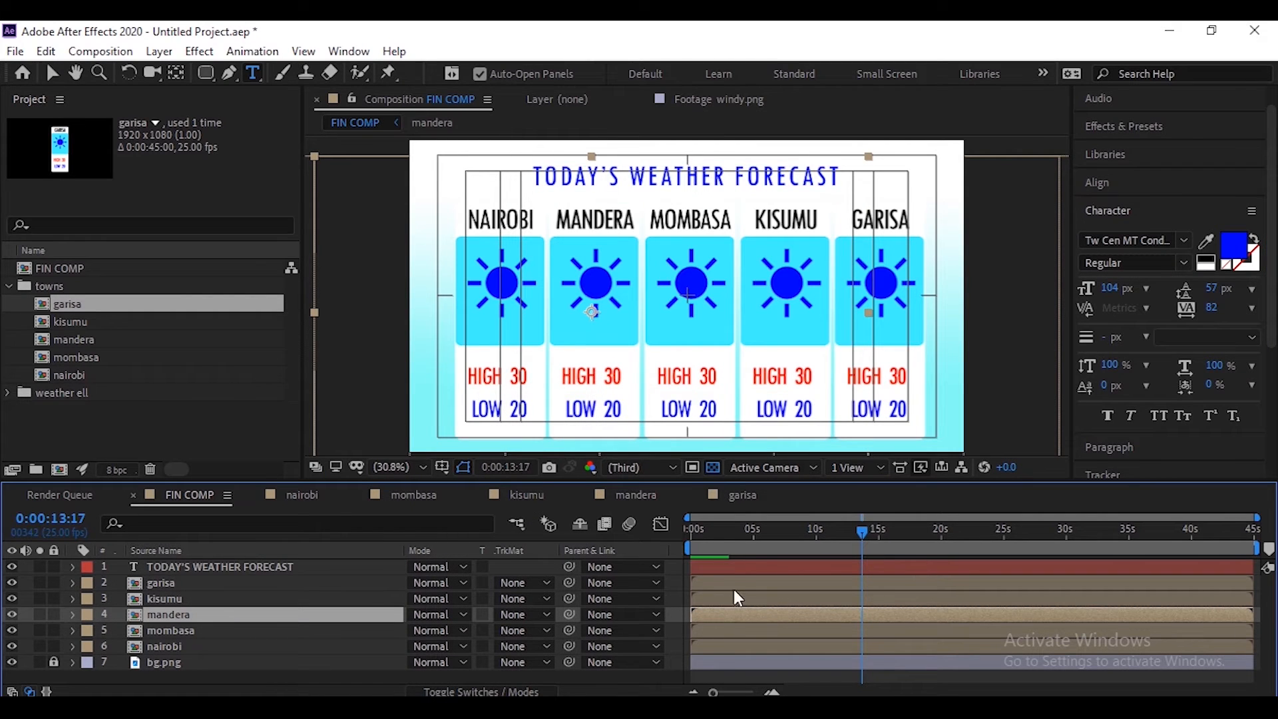
pyautogui.moveTo(715, 528); pyautogui.dragTo(803, 532)
pyautogui.moveTo(1016, 539); pyautogui.dragTo(620, 557)
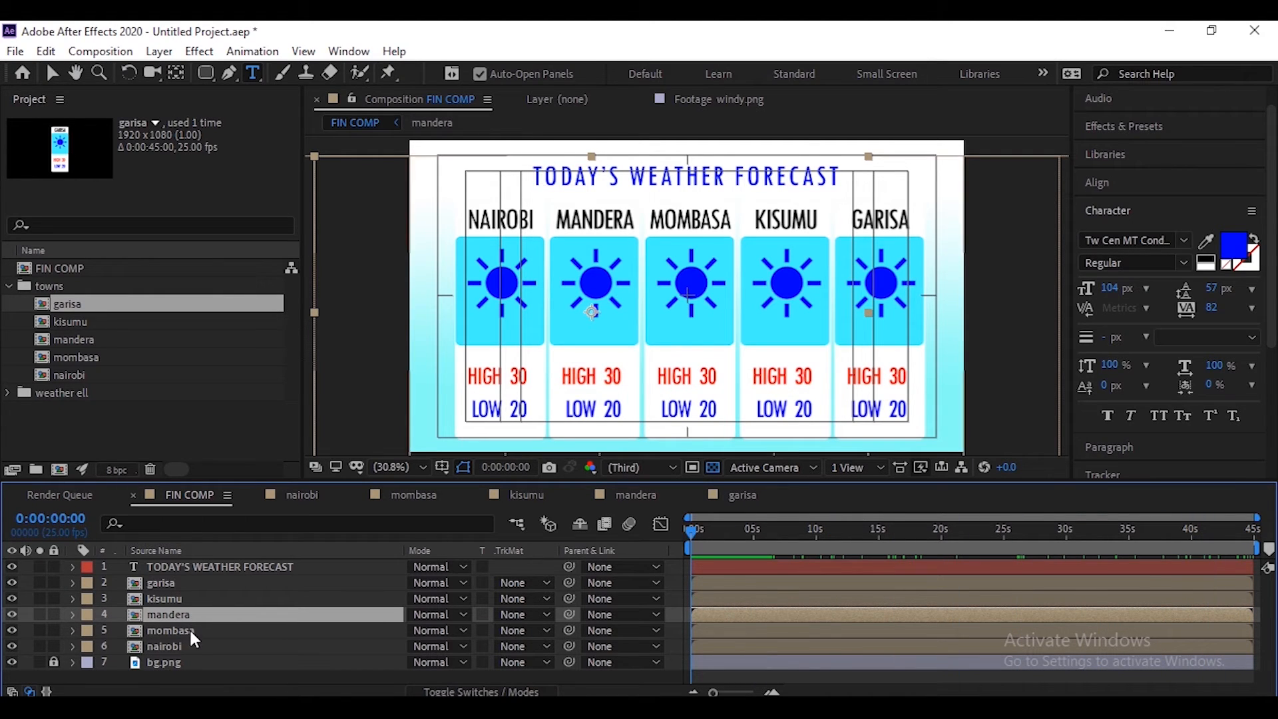
# Unlock the bg.png layer, duplicate it and place the copy directly beneath the title text layer
pyautogui.click(54, 661)
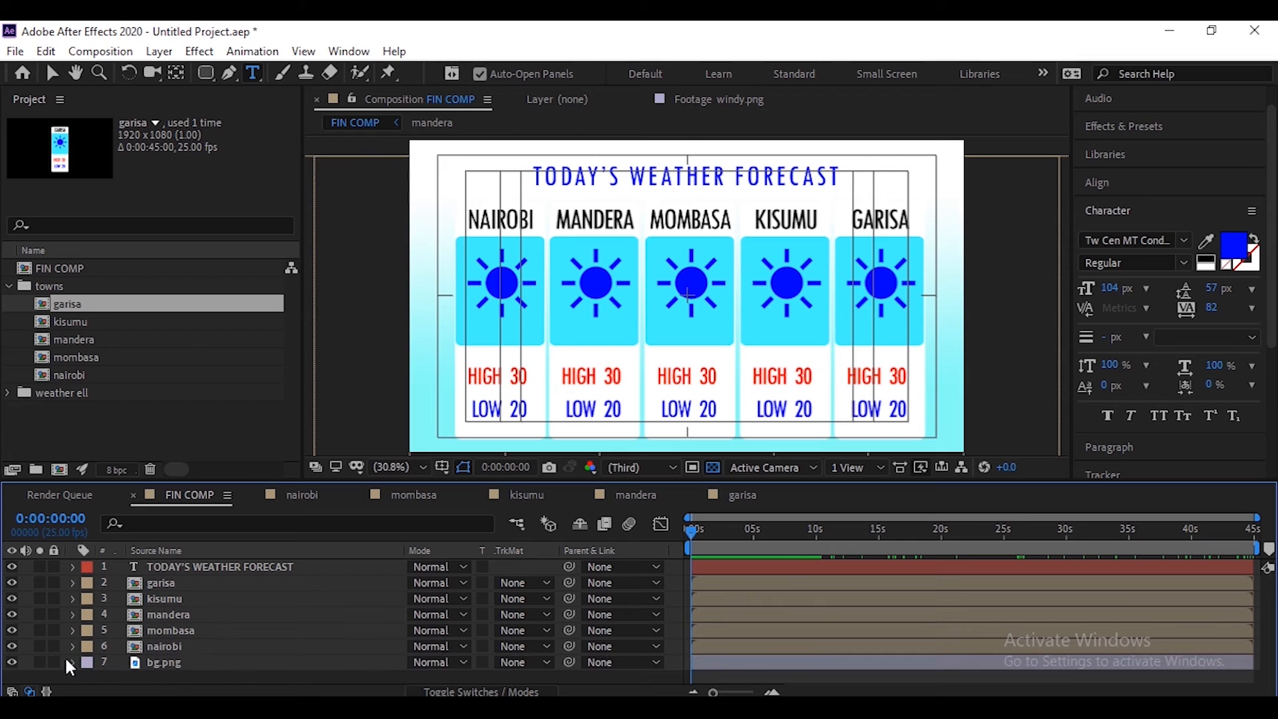
pyautogui.click(159, 662)
pyautogui.hotkey('ctrl', 'd')
pyautogui.moveTo(154, 663); pyautogui.dragTo(174, 577)
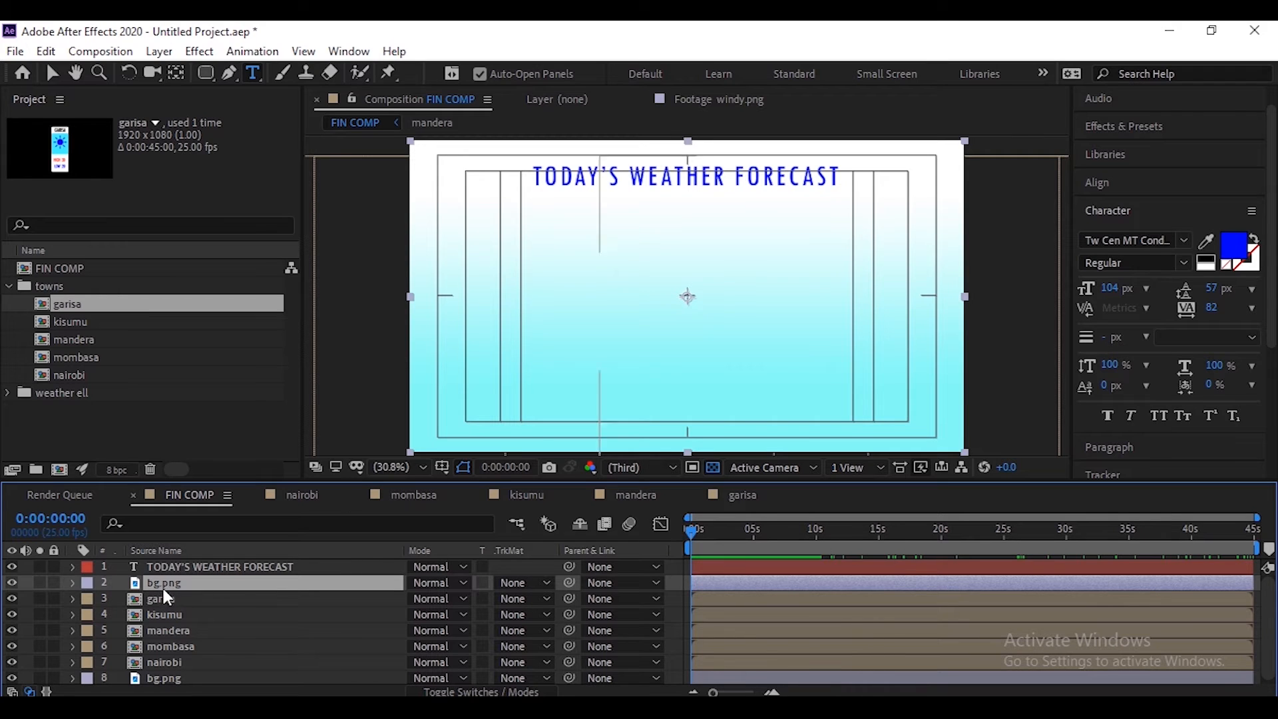
# Move the TODAY'S WEATHER FORECAST title down to about the centre of the frame and select its whole text
pyautogui.click(190, 562)
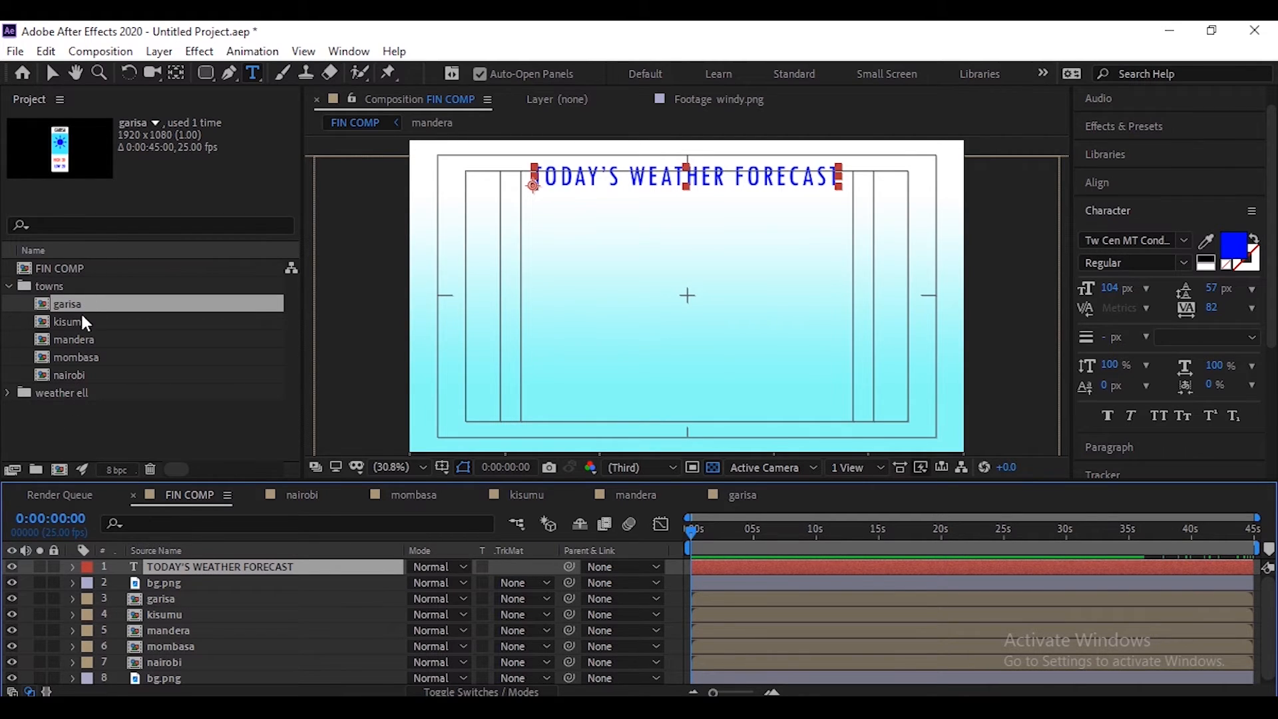
pyautogui.press('v')
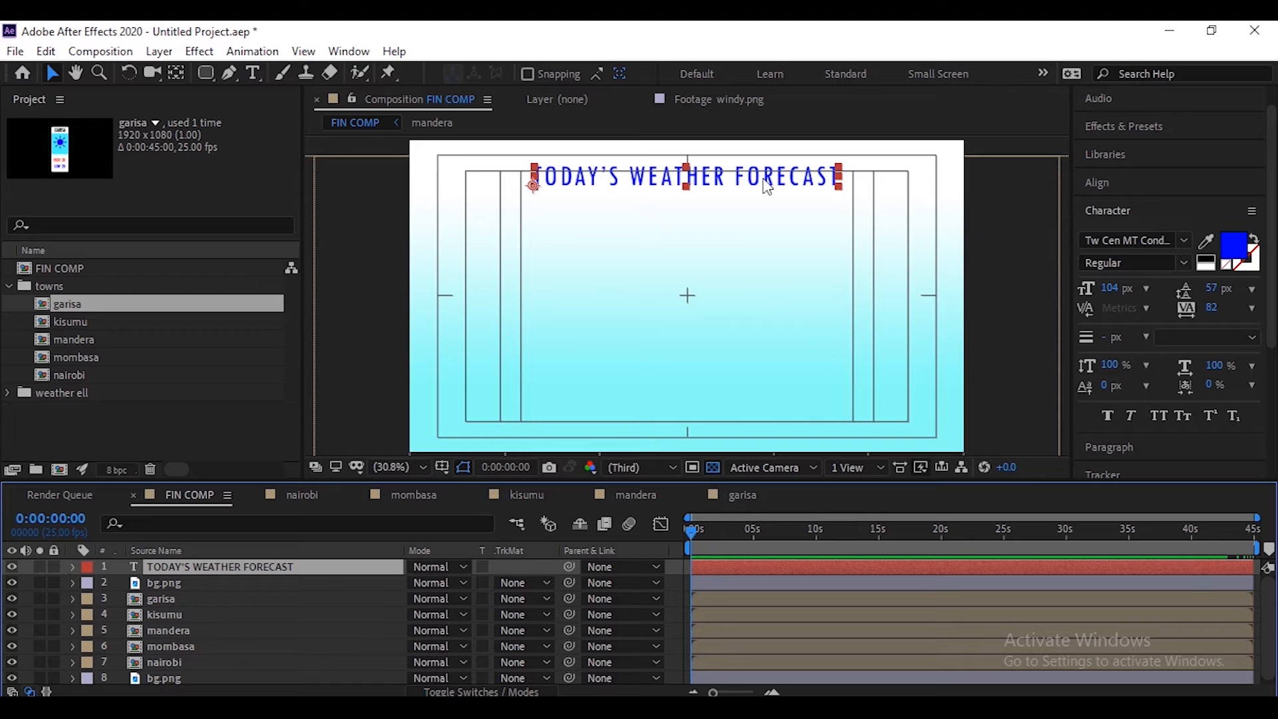
pyautogui.moveTo(755, 181); pyautogui.dragTo(759, 314)
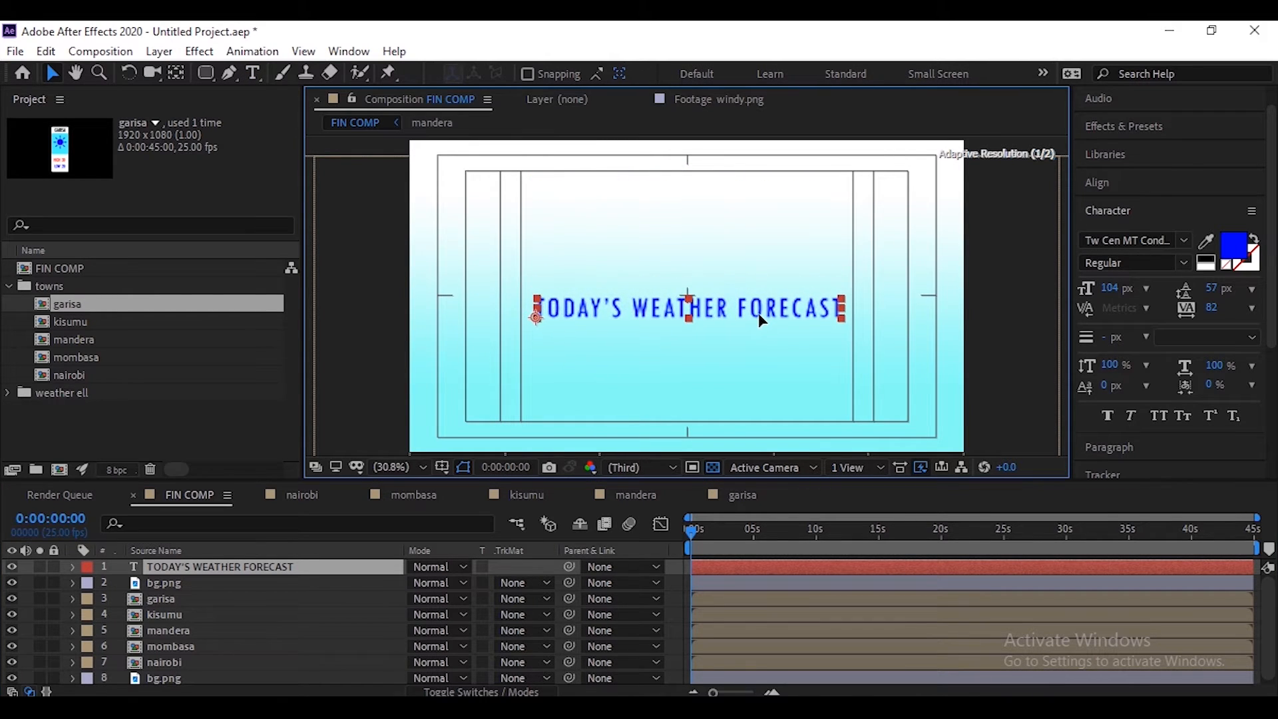
pyautogui.doubleClick(758, 314)
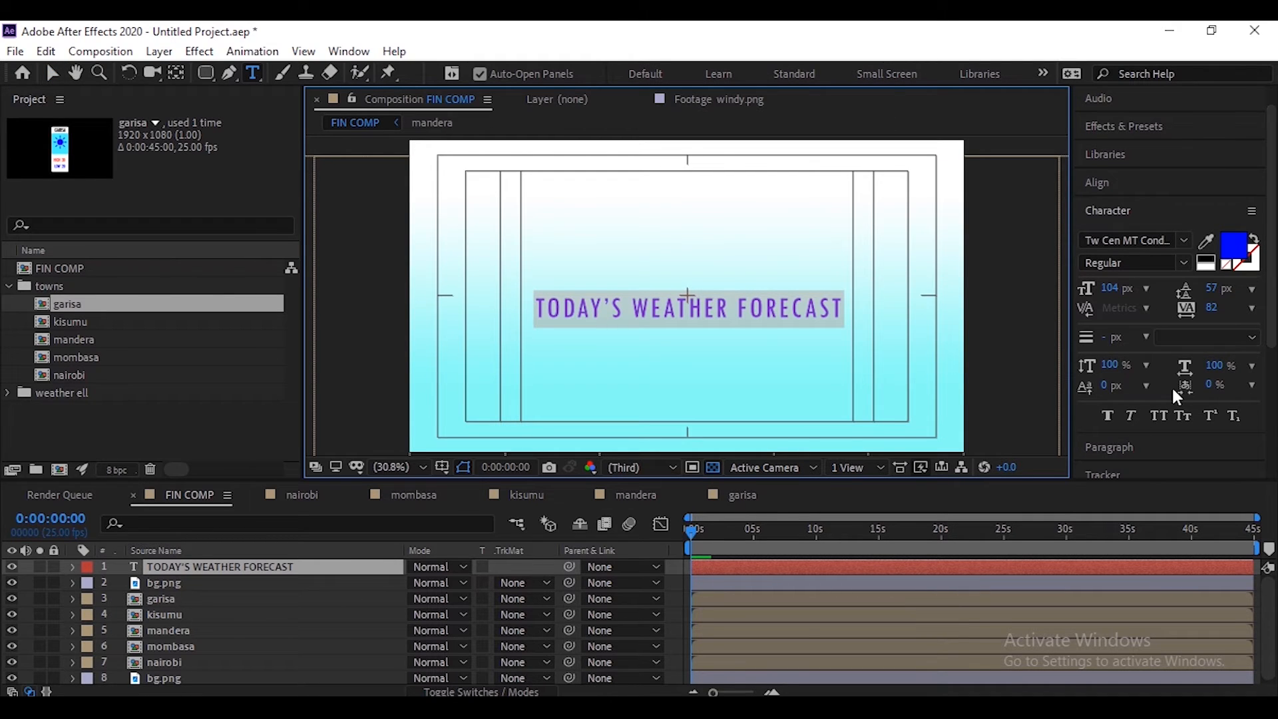
# Centre-align the paragraph of the TODAY'S WEATHER FORECAST title and set its font style to Bold
pyautogui.click(1140, 452)
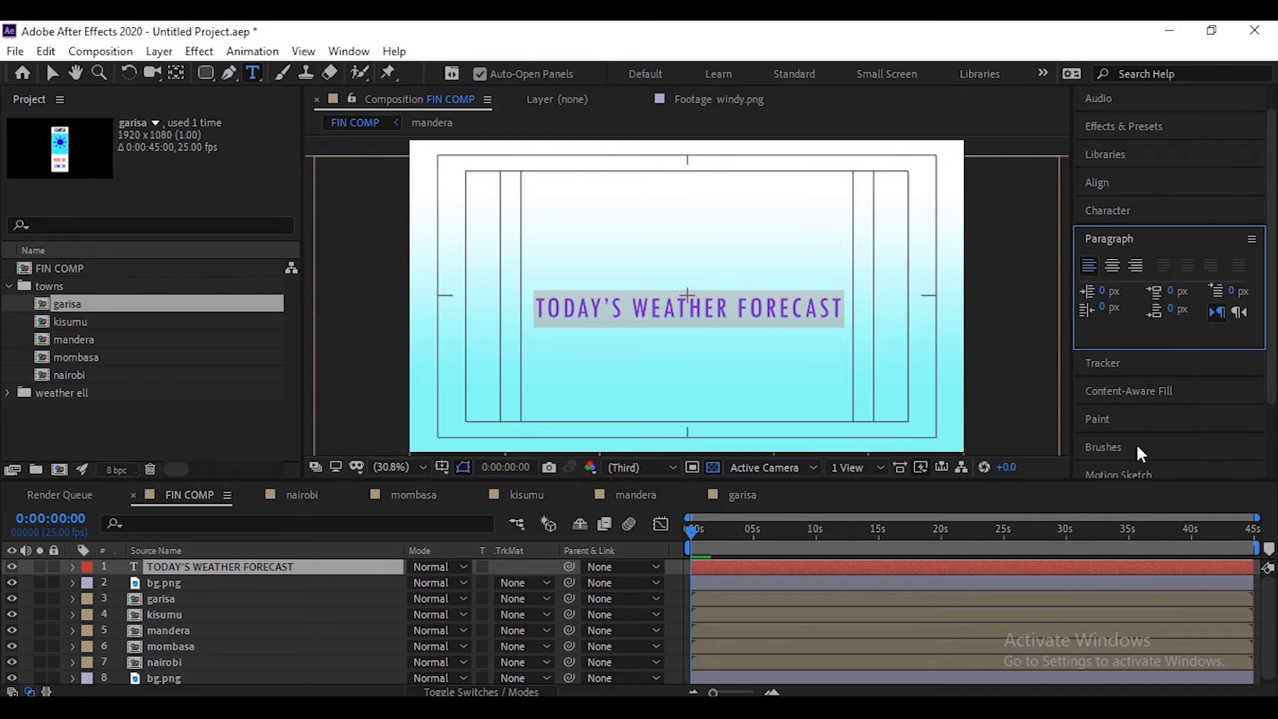
pyautogui.click(1112, 265)
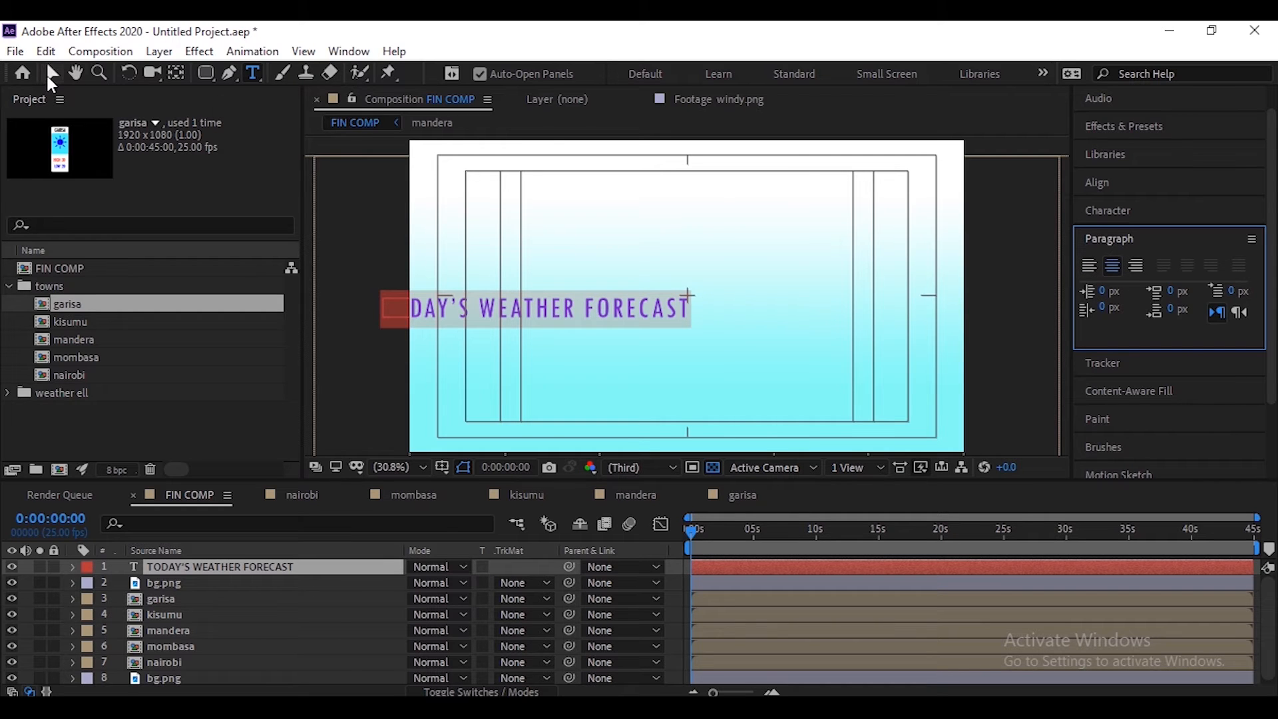
pyautogui.click(1122, 213)
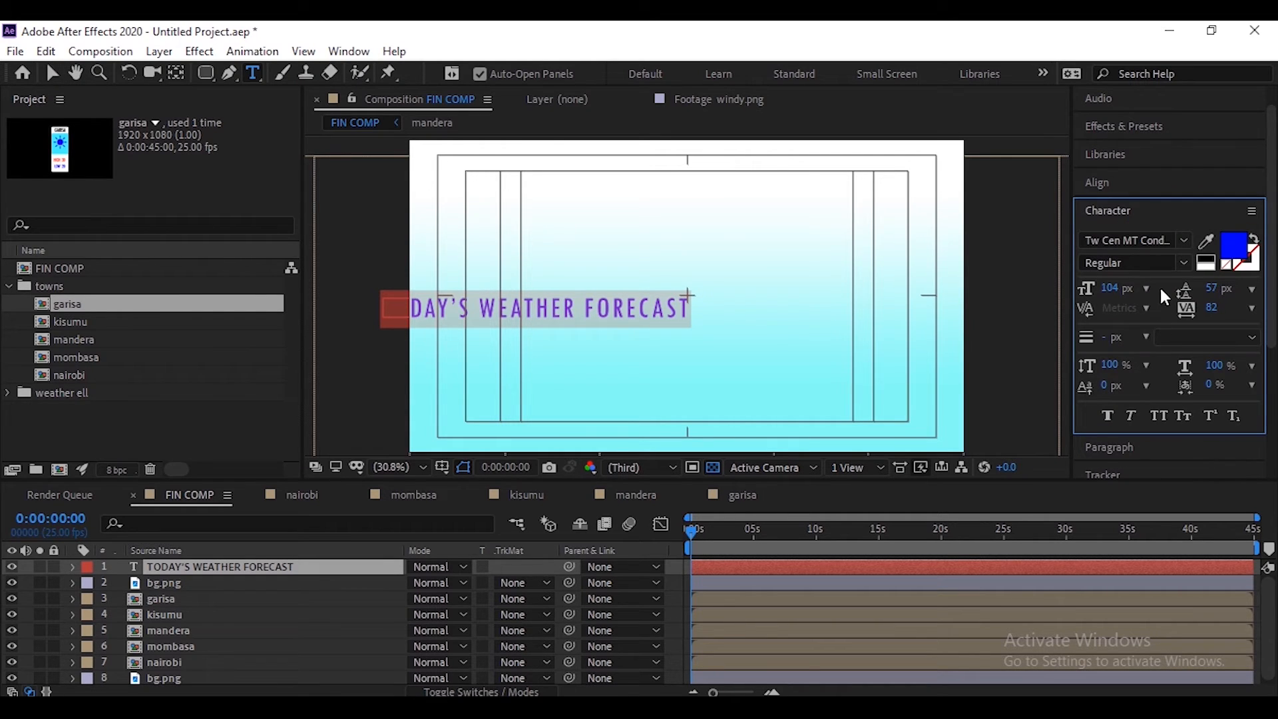
pyautogui.click(1179, 262)
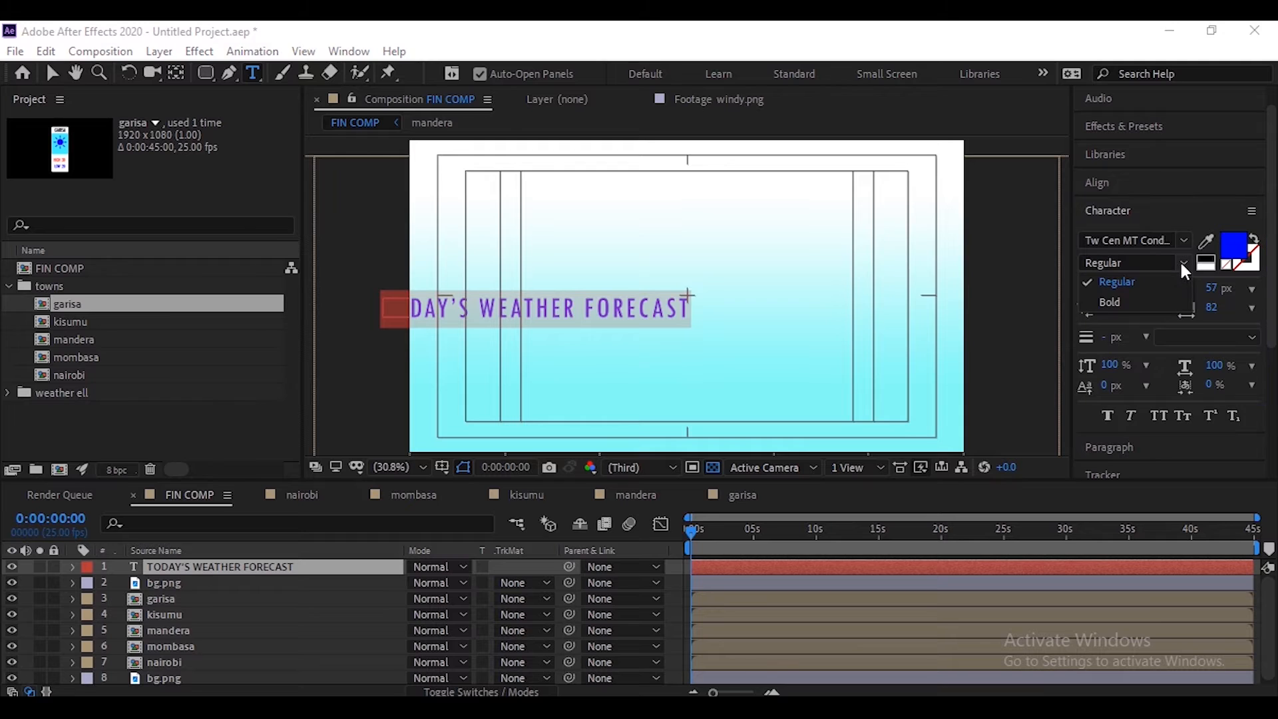
pyautogui.click(1155, 301)
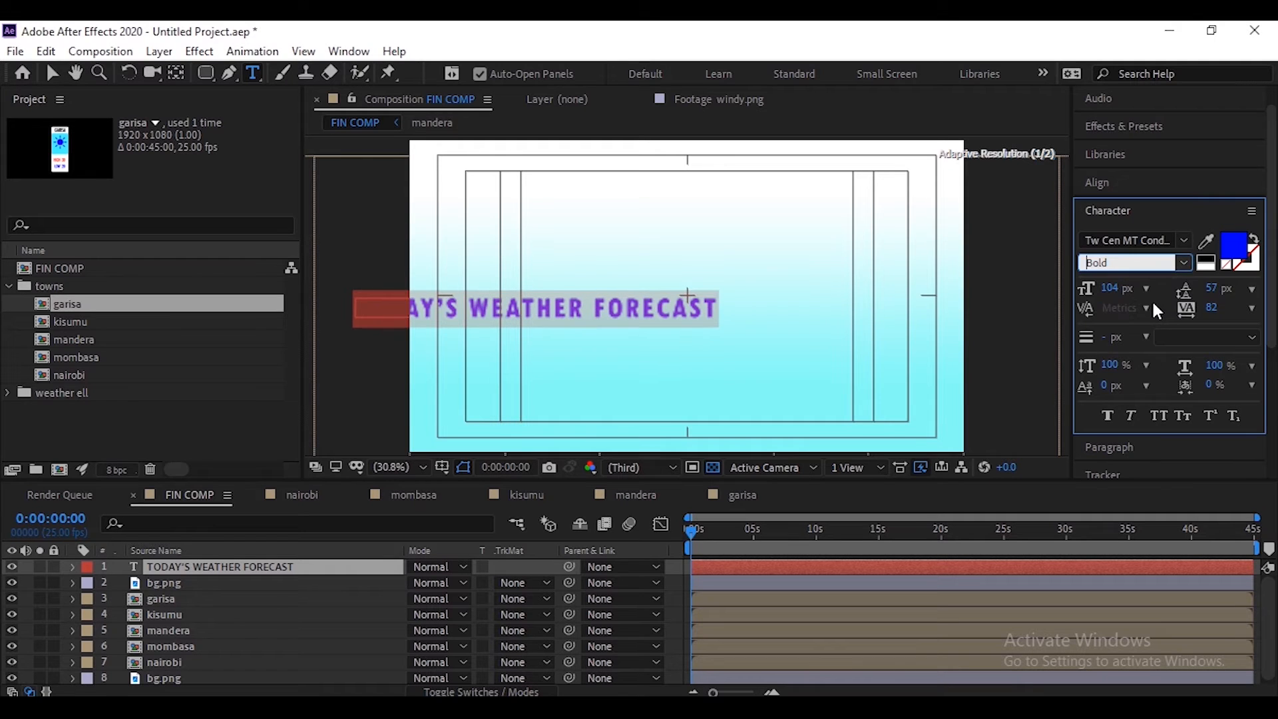
# Enlarge the forecast title to 140 px and position it horizontally centred, just below the middle of the frame
pyautogui.click(52, 73)
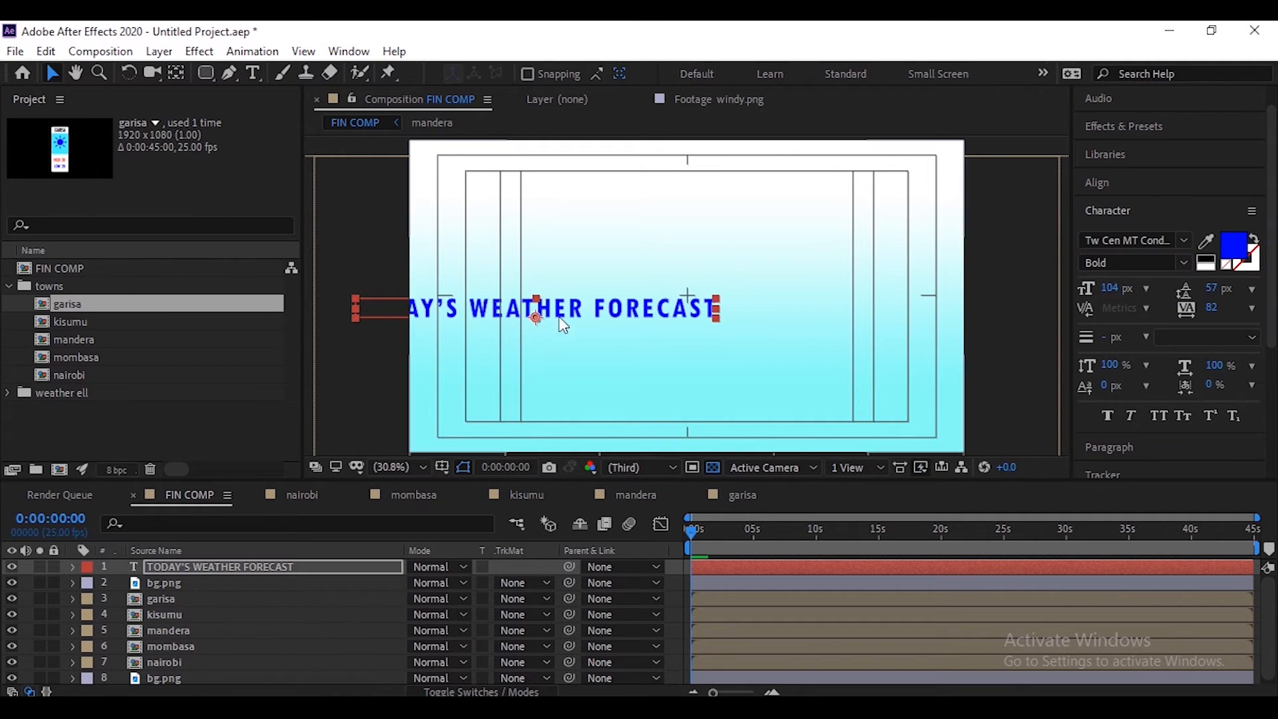
pyautogui.moveTo(581, 322); pyautogui.dragTo(737, 343)
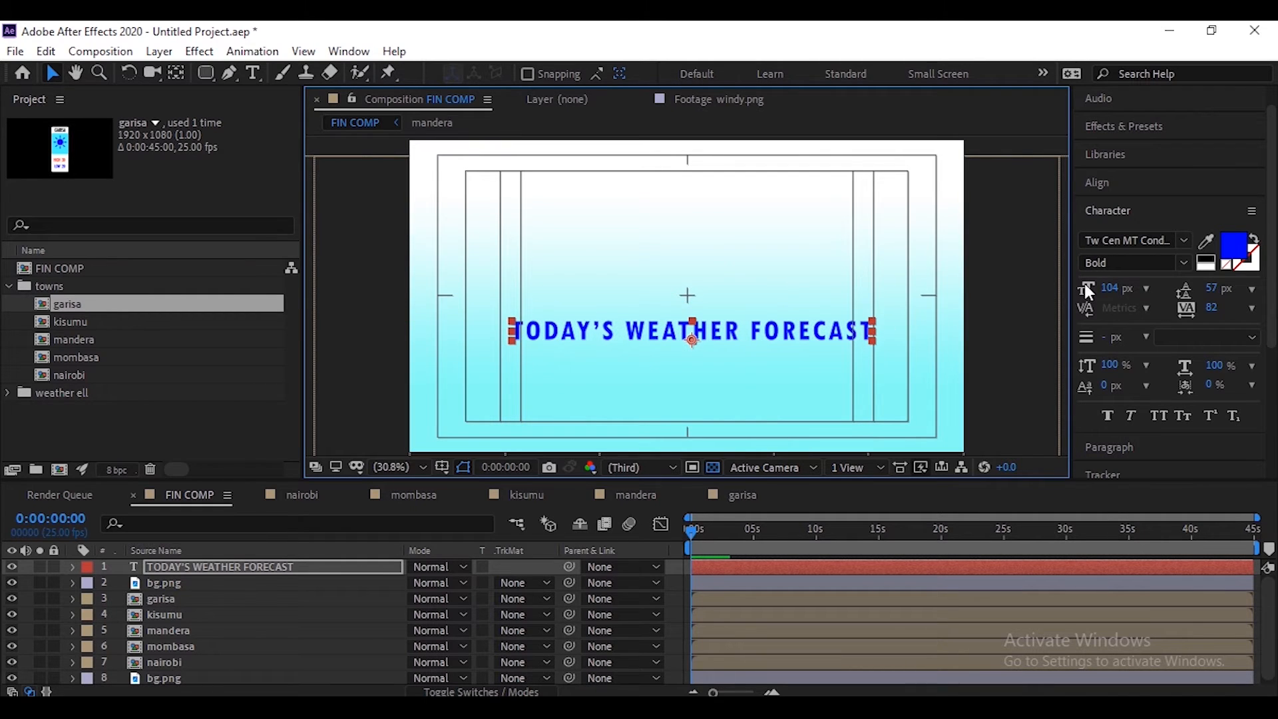
pyautogui.moveTo(1107, 292); pyautogui.dragTo(1135, 287)
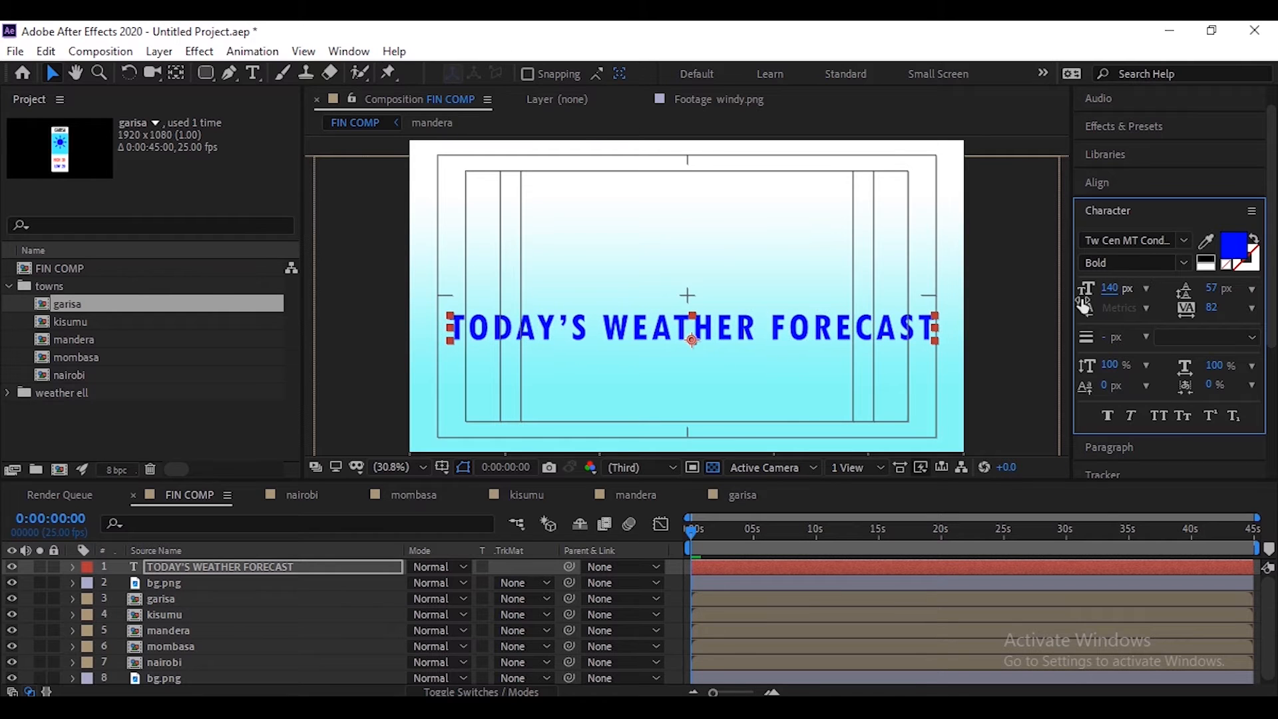
pyautogui.moveTo(731, 332); pyautogui.dragTo(726, 327)
# Move bg.png out of the weather ell folder to the top level of the project
pyautogui.click(67, 448)
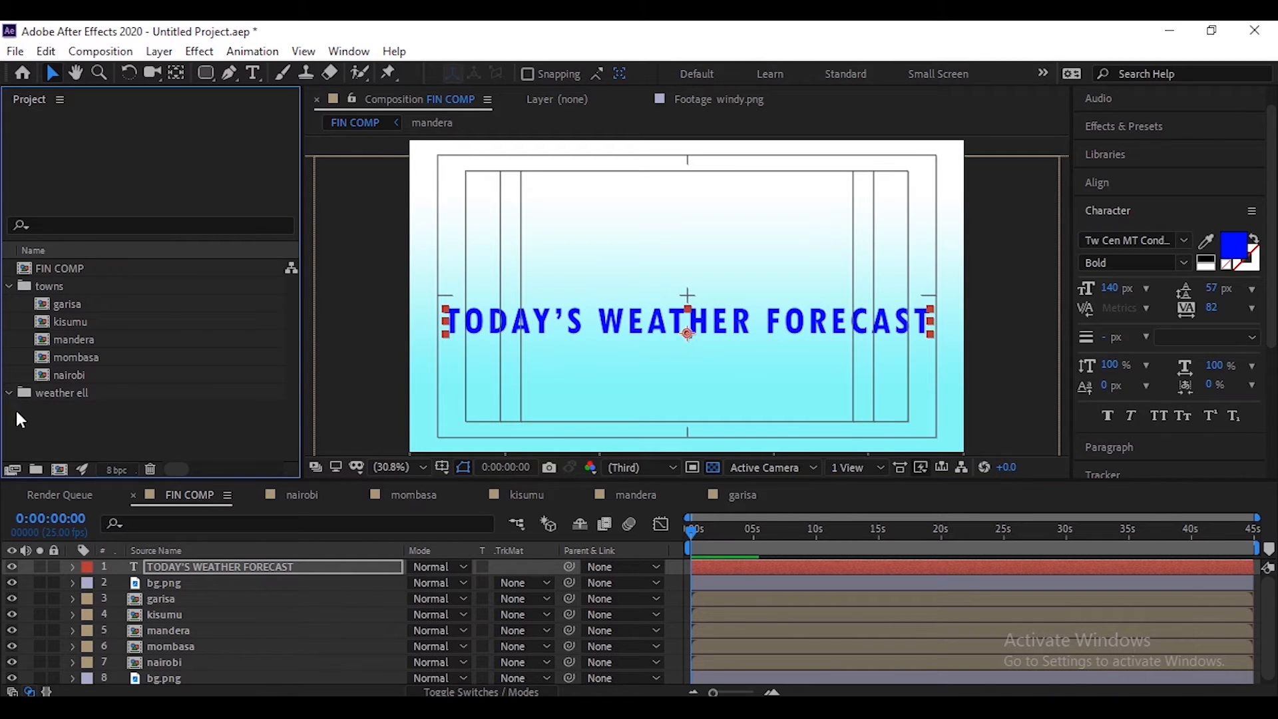
pyautogui.scroll(-6, 131, 394)
pyautogui.click(97, 446)
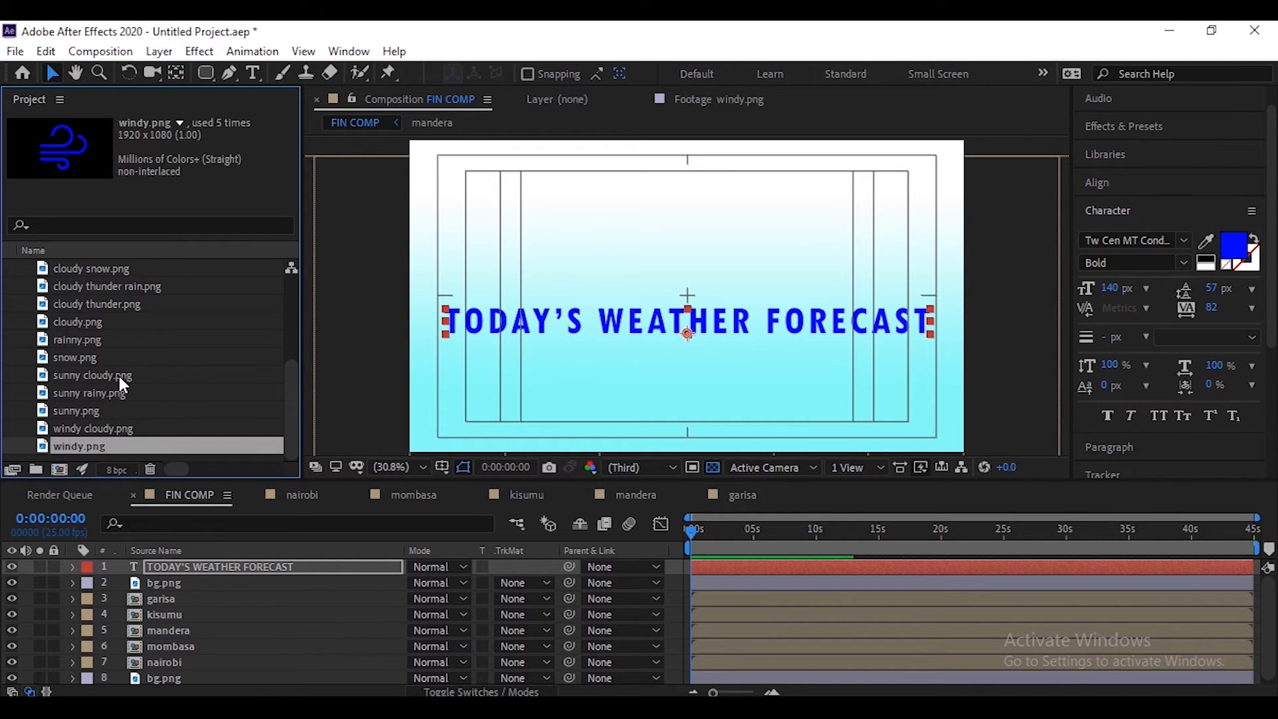
pyautogui.scroll(4, 119, 377)
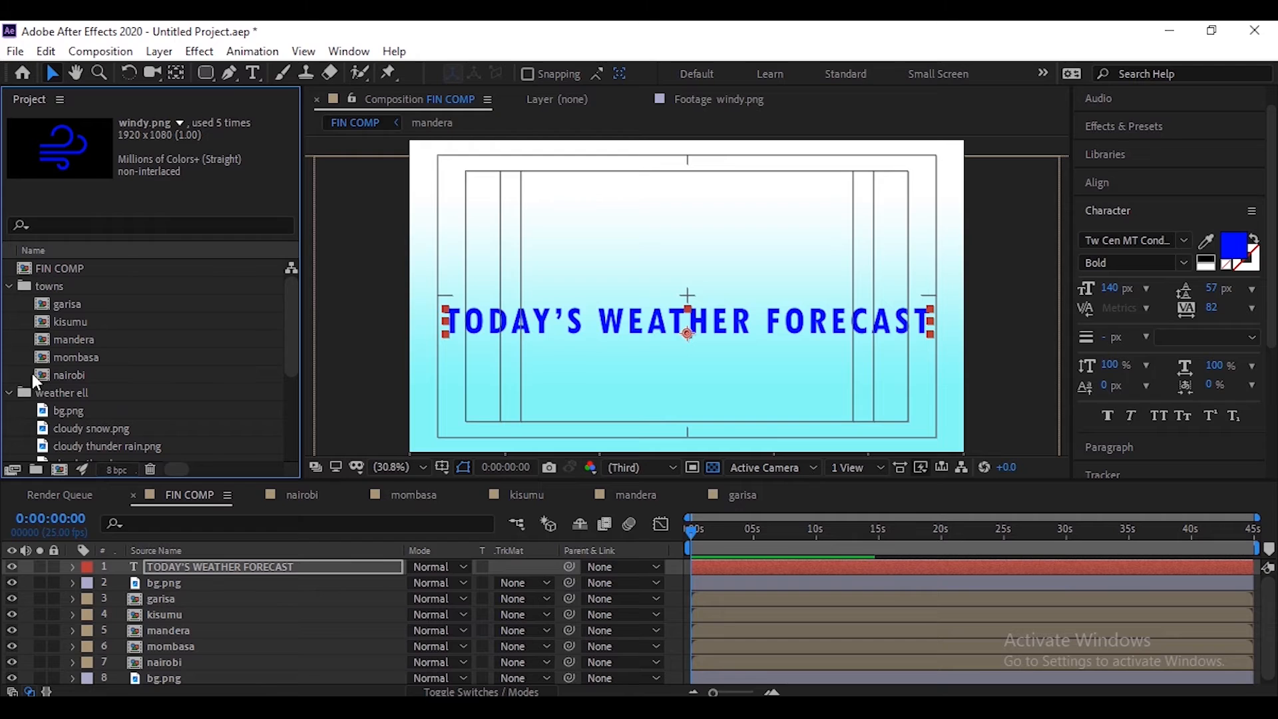
pyautogui.keyDown('shift'); pyautogui.click(78, 427); pyautogui.keyUp('shift')
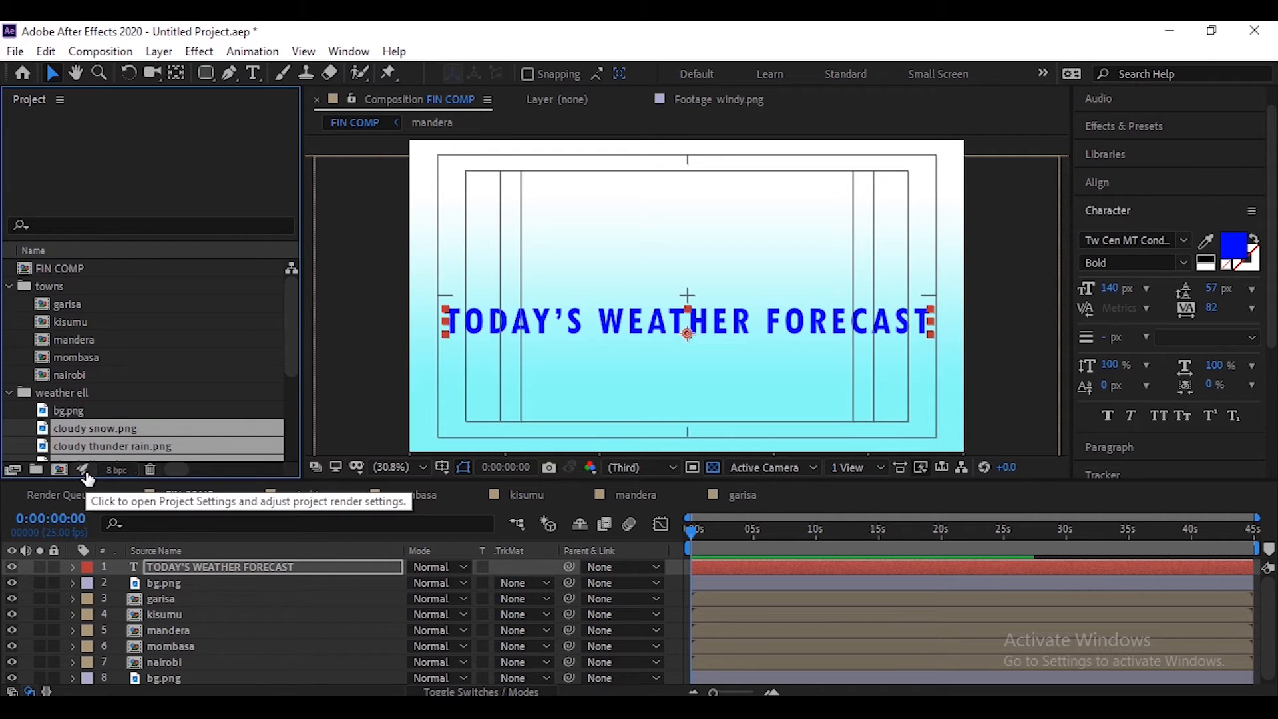
pyautogui.click(61, 393)
pyautogui.click(68, 409)
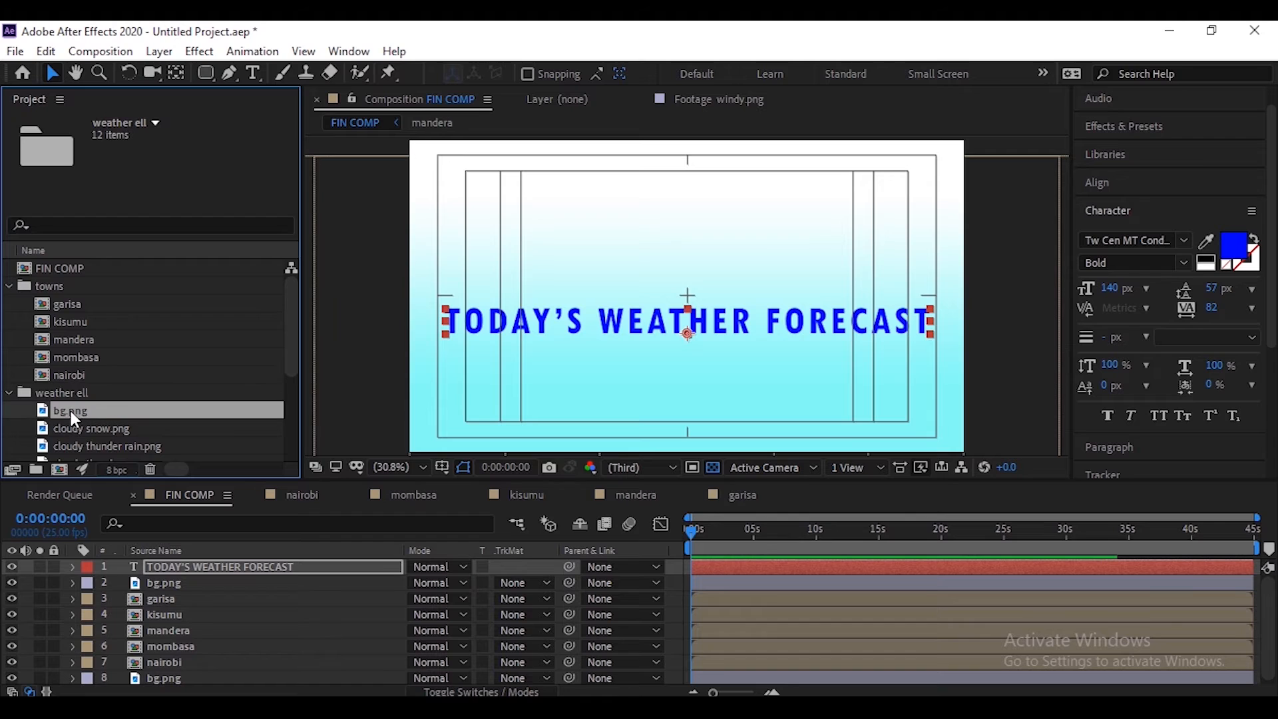
pyautogui.moveTo(66, 409); pyautogui.dragTo(98, 451)
# Try to place all the weather icon images from the weather ell folder into FIN COMP
pyautogui.scroll(5, 136, 380)
pyautogui.scroll(-5, 138, 374)
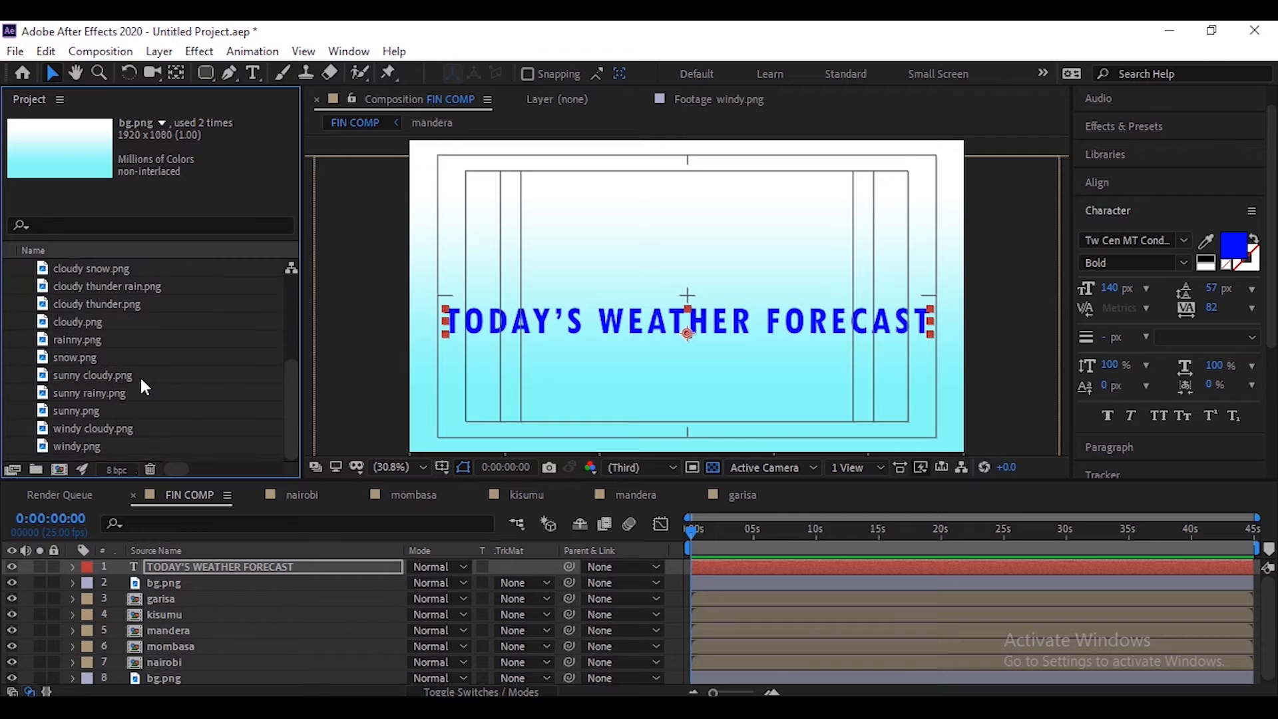
pyautogui.click(93, 447)
pyautogui.scroll(5, 121, 409)
pyautogui.moveTo(58, 426); pyautogui.dragTo(686, 239)
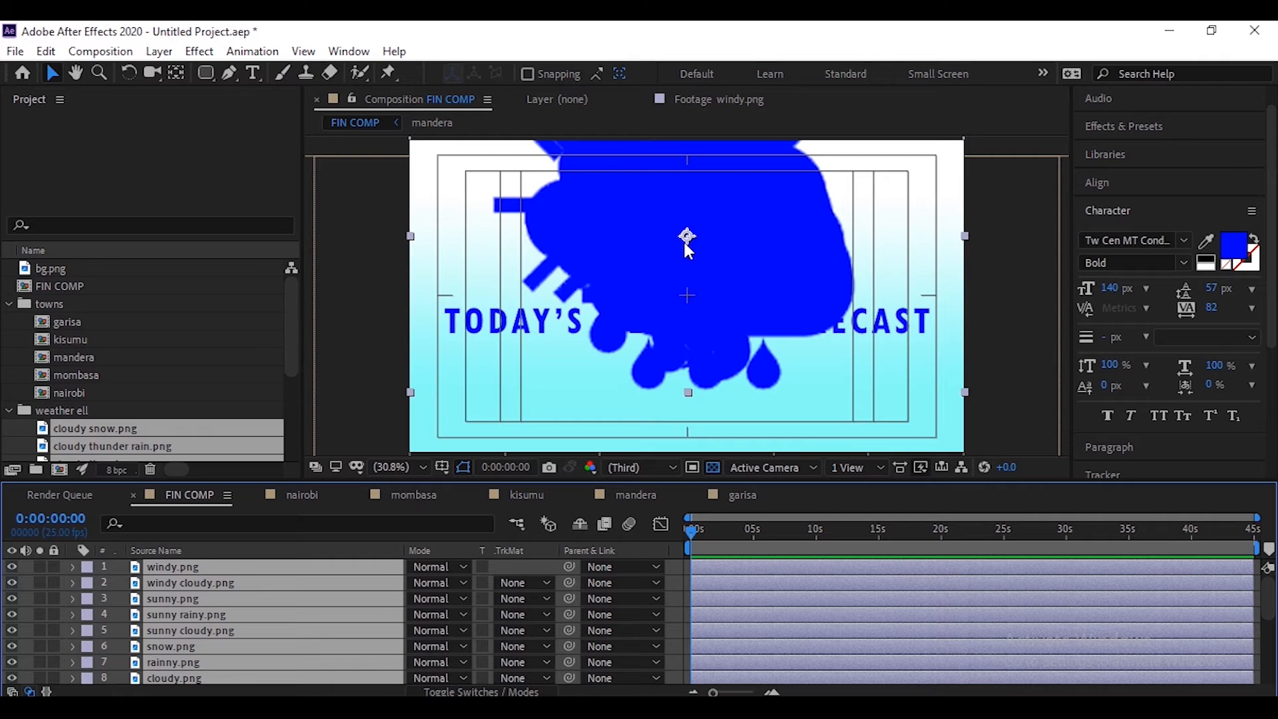
pyautogui.hotkey('ctrl', 'z')
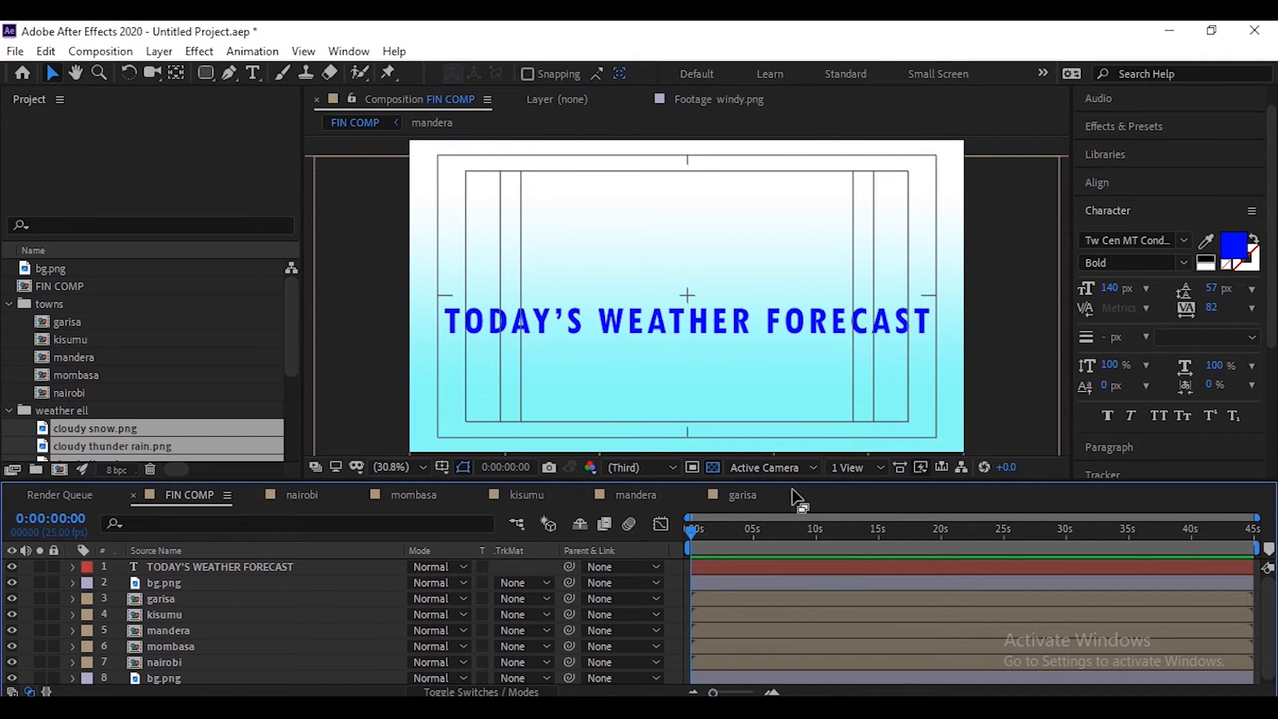
# Create a new composition named weather ell
pyautogui.click(100, 52)
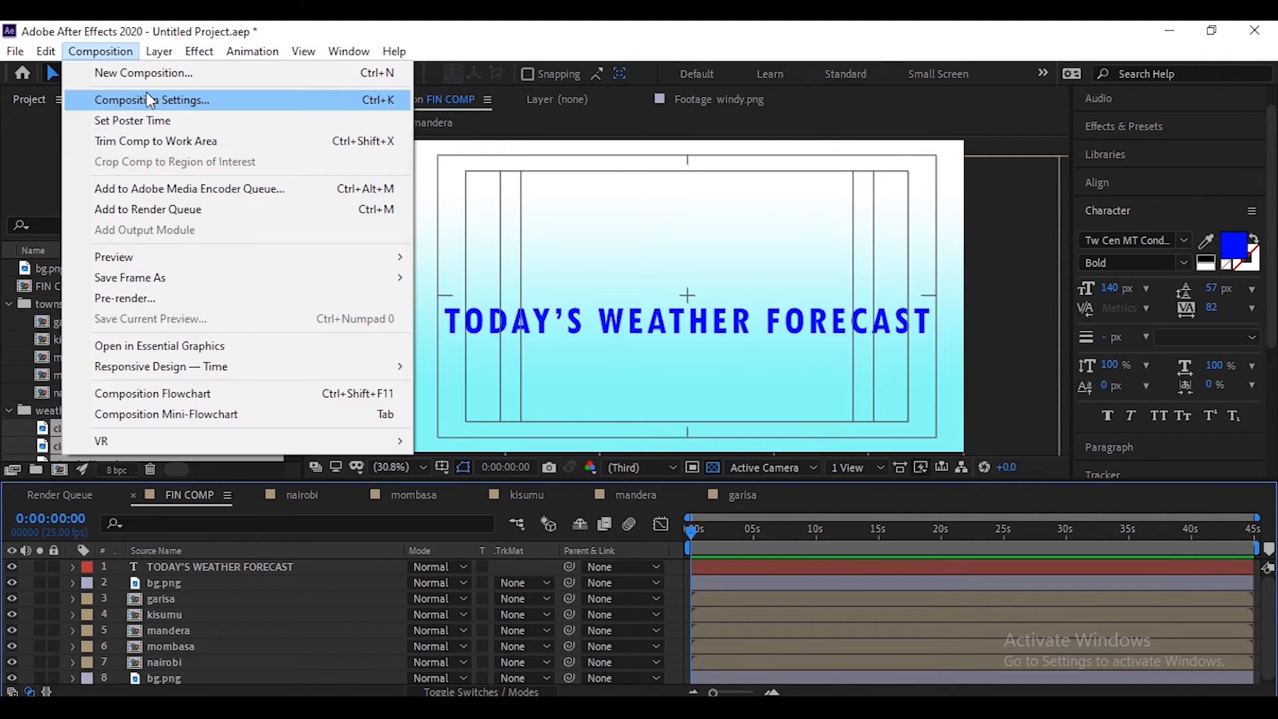
pyautogui.click(174, 74)
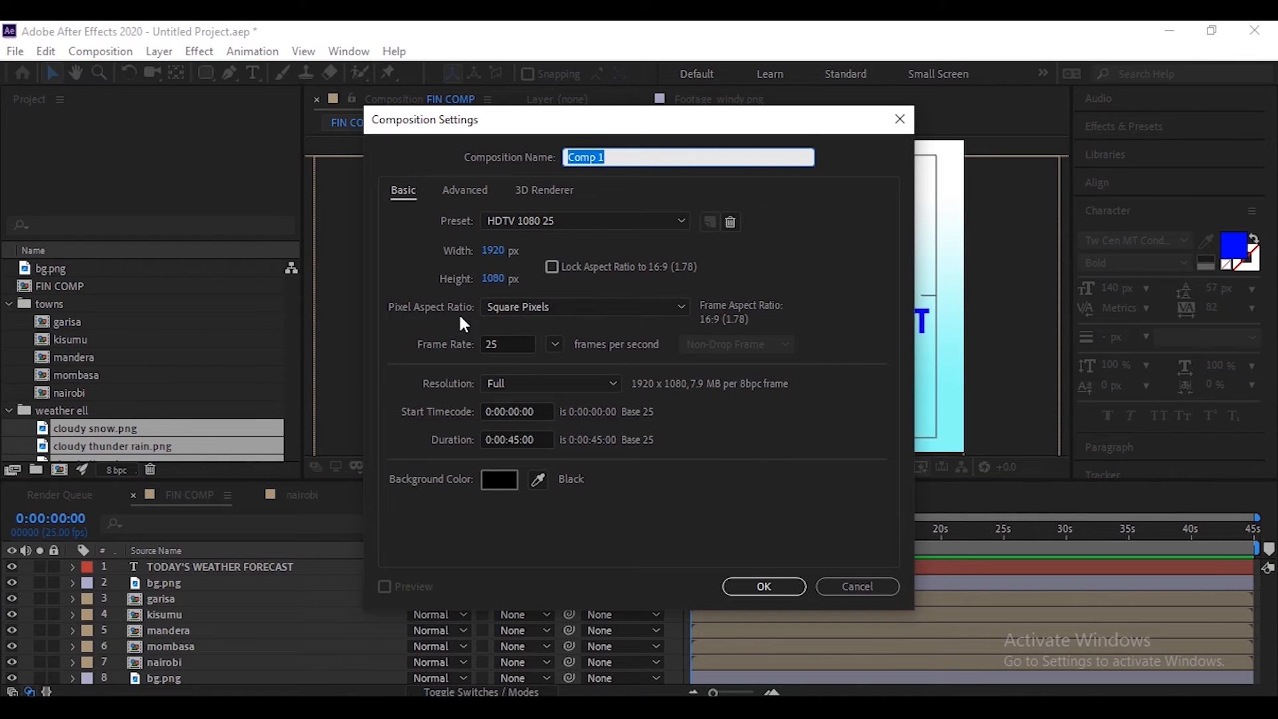
pyautogui.write('weather ell')
pyautogui.press('Return')
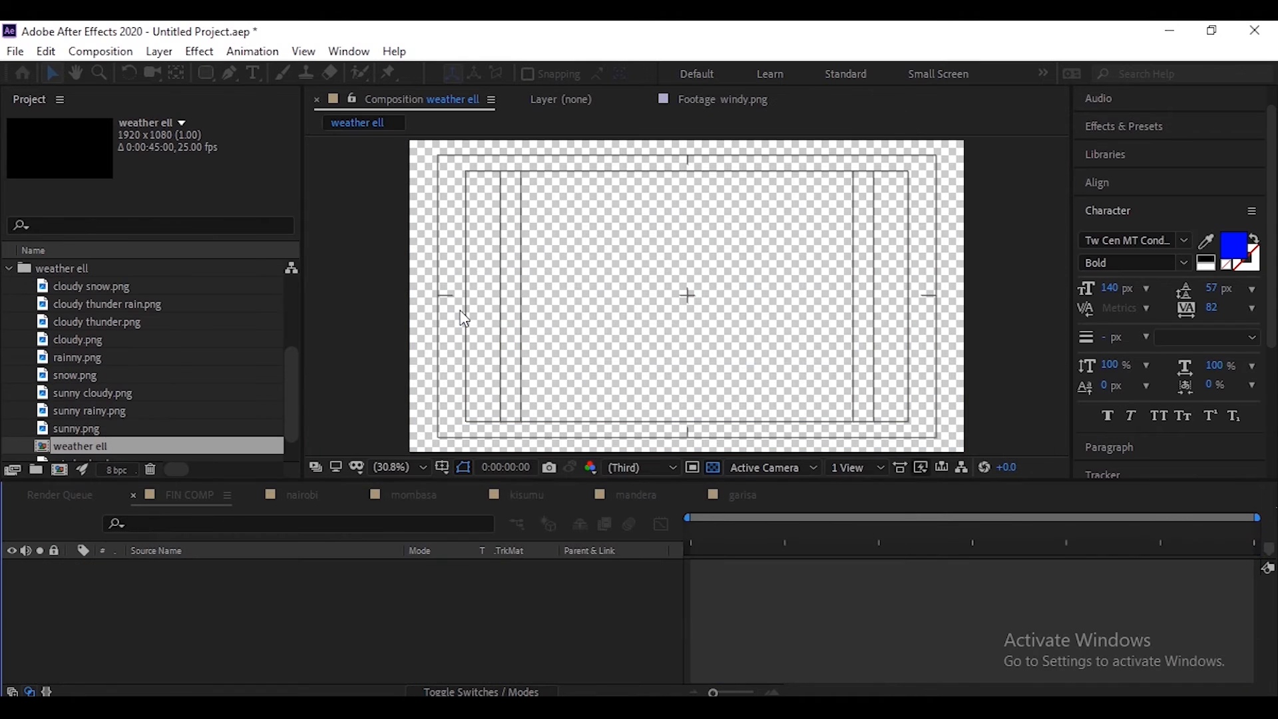
# Add all the weather icon images, from cloudy snow.png to windy.png, to the weather ell composition above the frame's centre
pyautogui.click(82, 429)
pyautogui.scroll(1, 98, 358)
pyautogui.scroll(-1, 94, 351)
pyautogui.keyDown('shift'); pyautogui.click(88, 290); pyautogui.keyUp('shift')
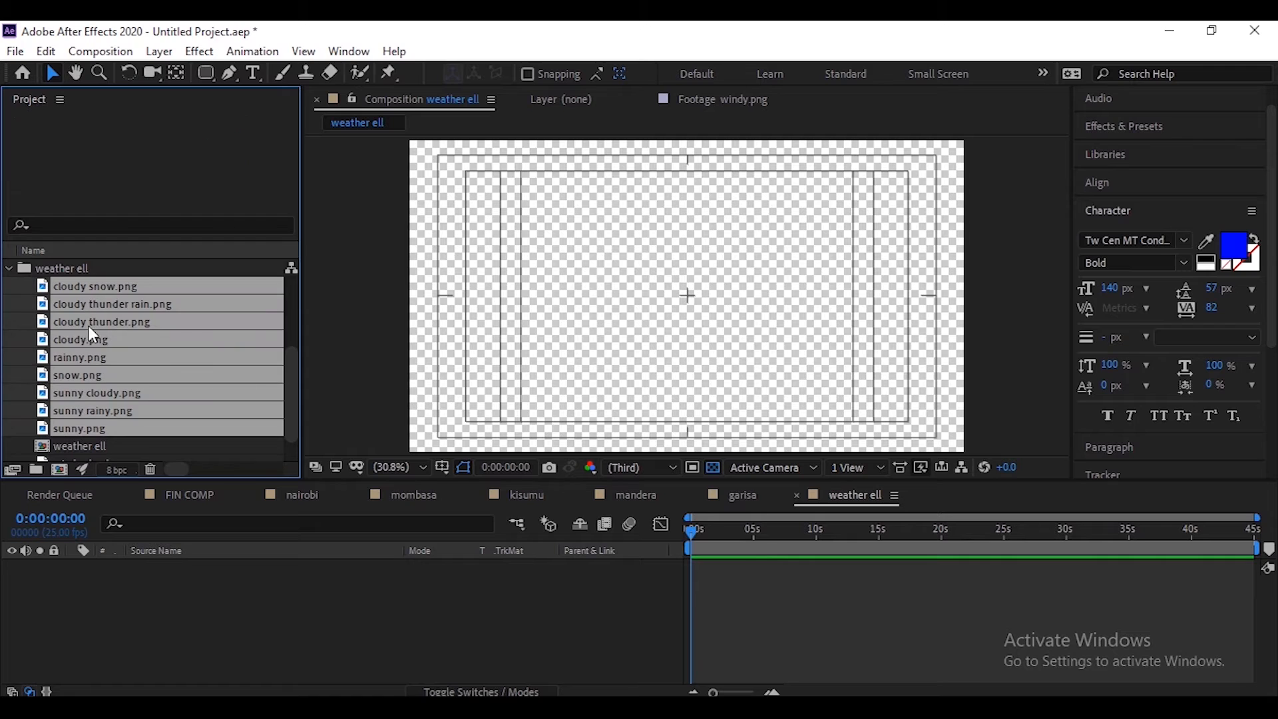
pyautogui.scroll(-1, 114, 402)
pyautogui.keyDown('ctrl'); pyautogui.click(106, 428); pyautogui.keyUp('ctrl')
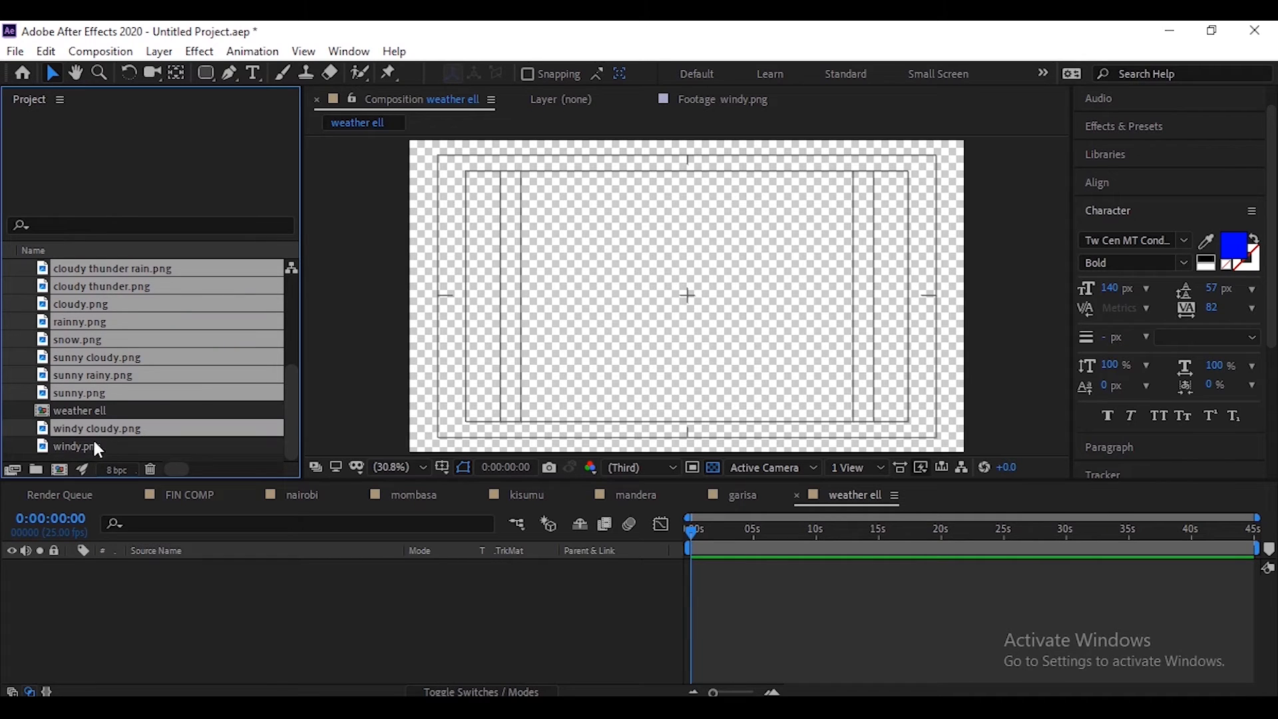
pyautogui.keyDown('ctrl'); pyautogui.click(81, 445); pyautogui.keyUp('ctrl')
pyautogui.scroll(-3, 126, 381)
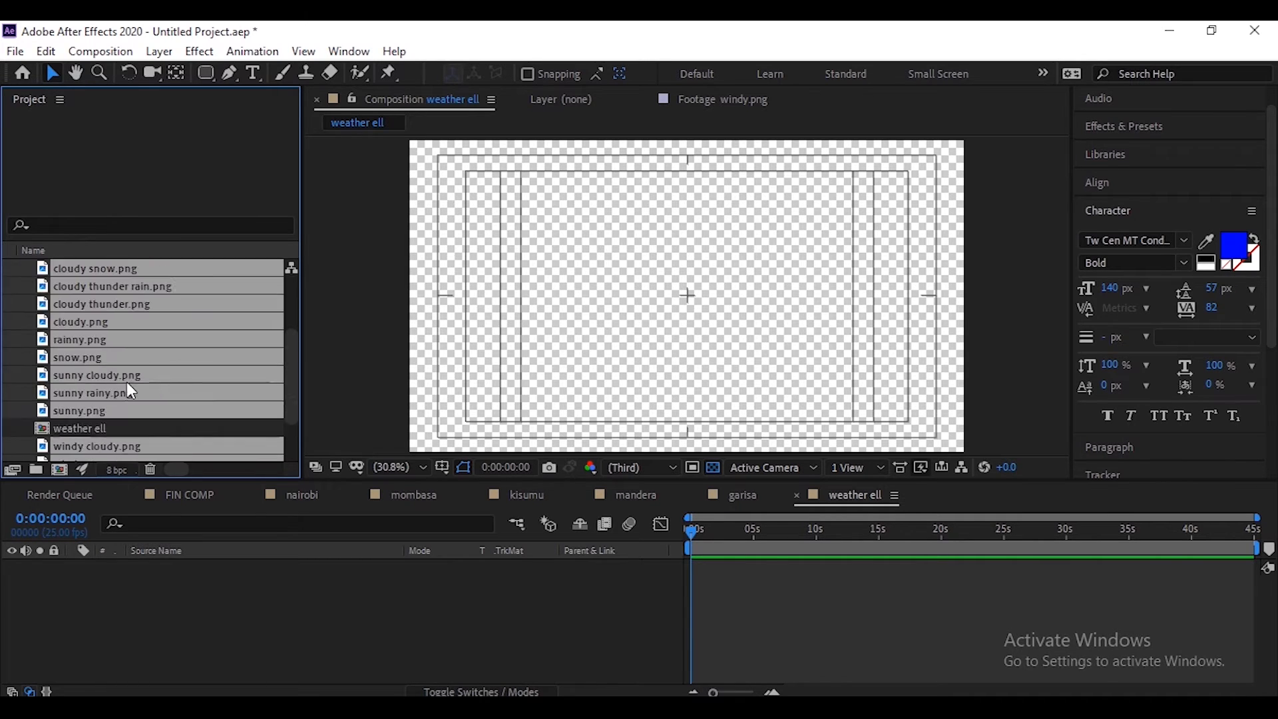
pyautogui.moveTo(88, 360); pyautogui.dragTo(686, 250)
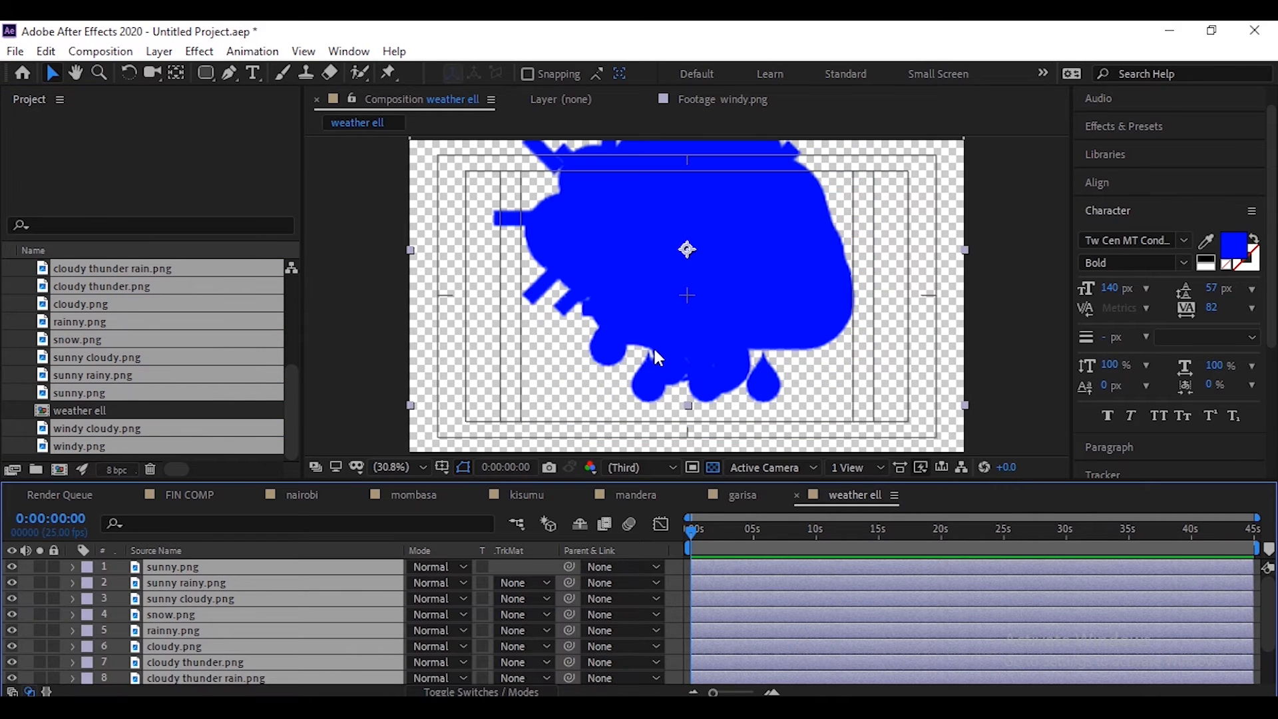
# Scale all the weather icon layers in the weather ell composition to 20%
pyautogui.press('s')
pyautogui.scroll(-5, 418, 621)
pyautogui.moveTo(437, 579); pyautogui.dragTo(407, 592)
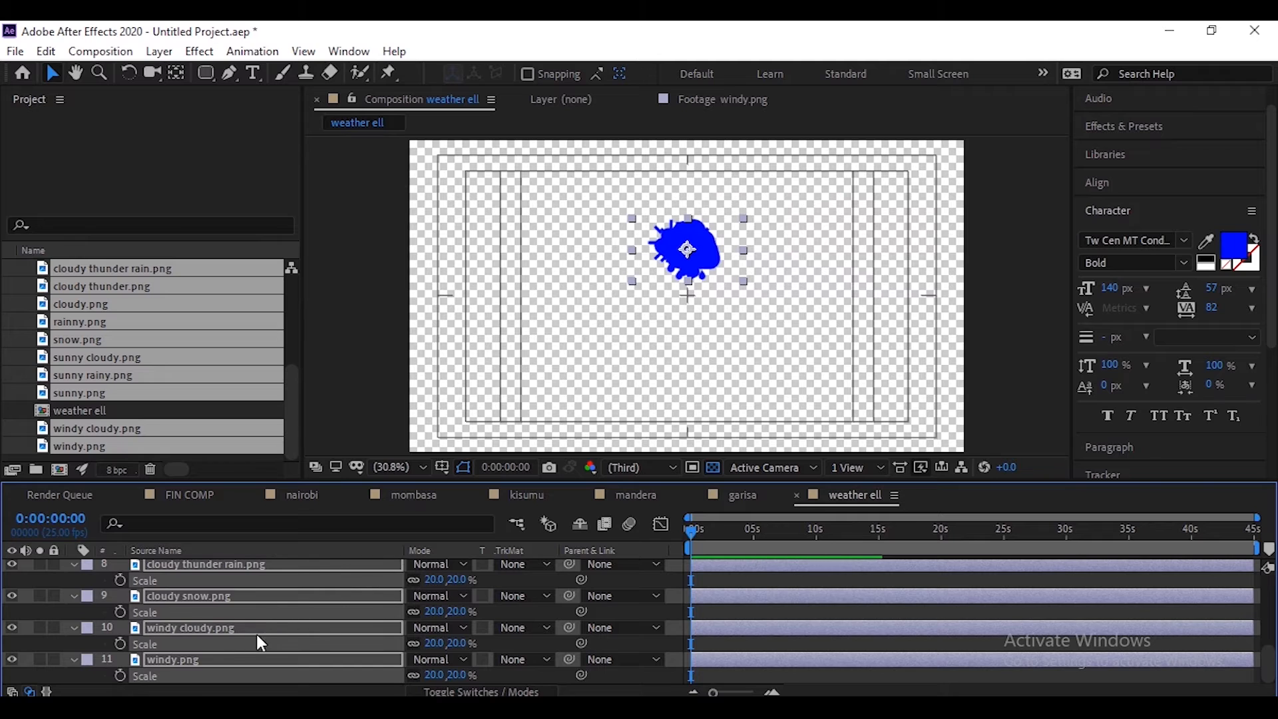
# Set the X positions of the sunny, sunny rainy and sunny cloudy icons to 1171, 1452 and 1691
pyautogui.press('p')
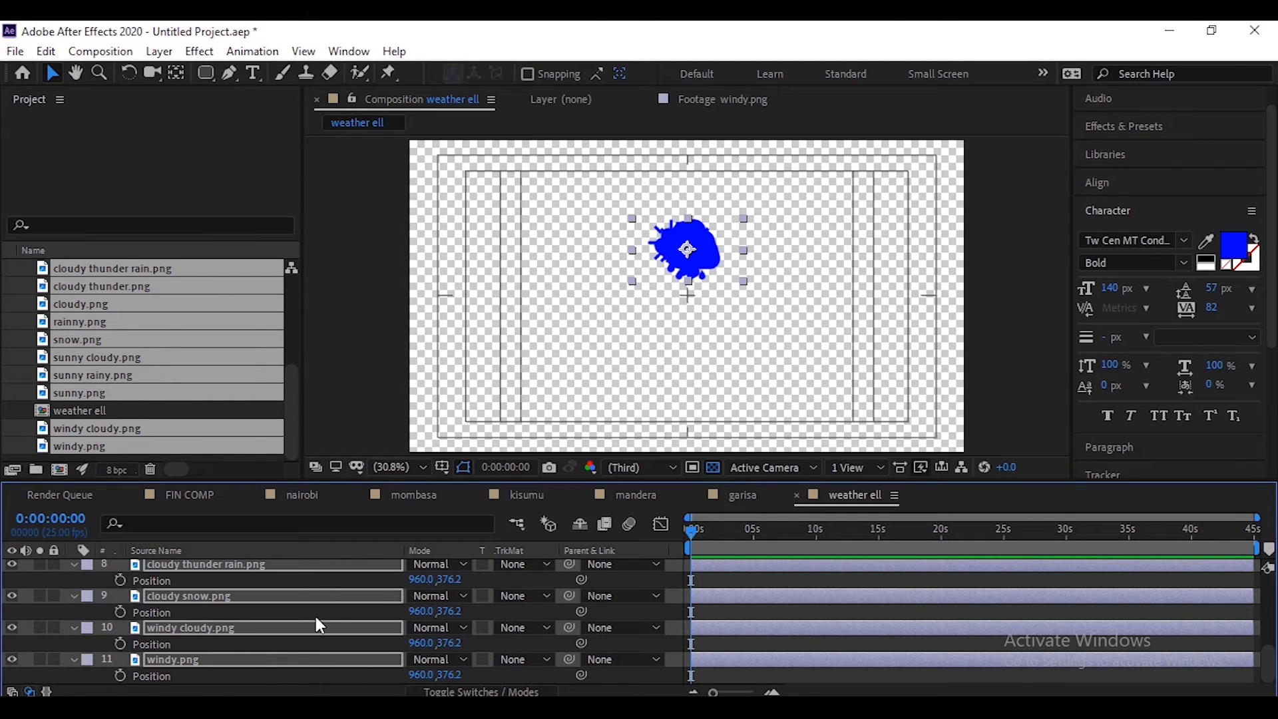
pyautogui.scroll(5, 314, 617)
pyautogui.click(314, 583)
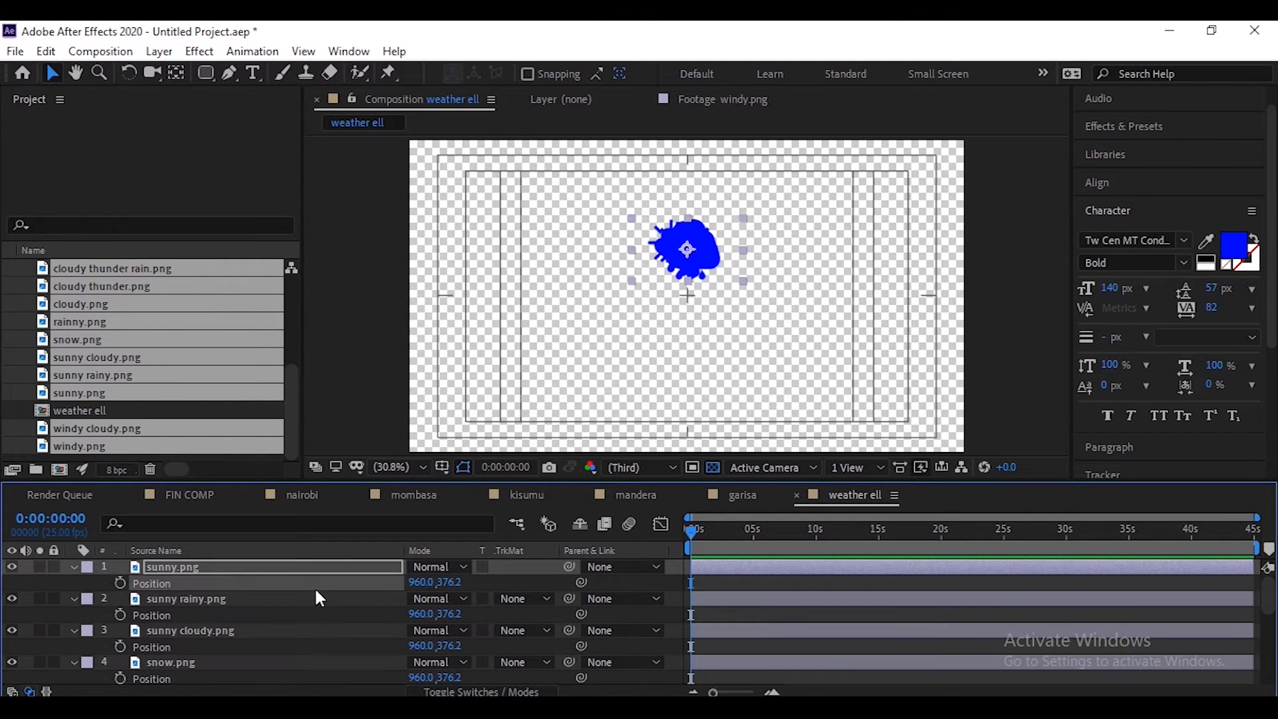
pyautogui.moveTo(426, 581); pyautogui.dragTo(633, 584)
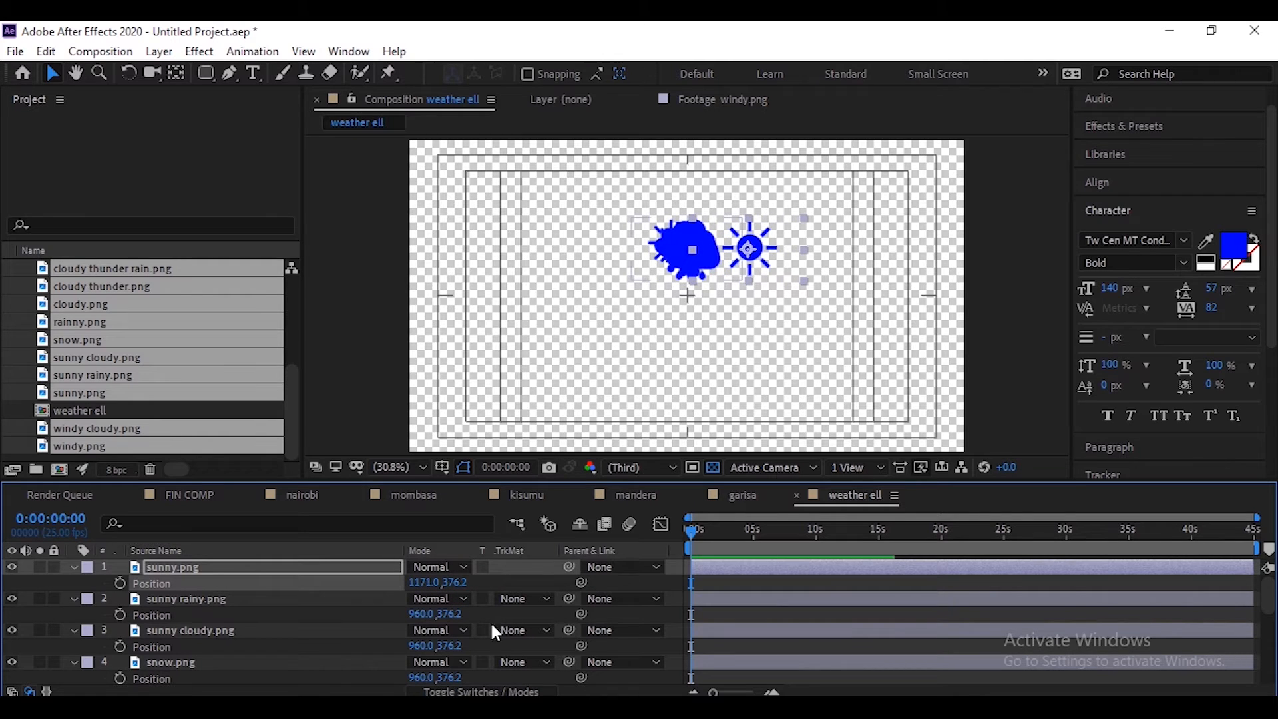
pyautogui.moveTo(435, 613); pyautogui.dragTo(865, 594)
pyautogui.moveTo(434, 646); pyautogui.dragTo(1086, 631)
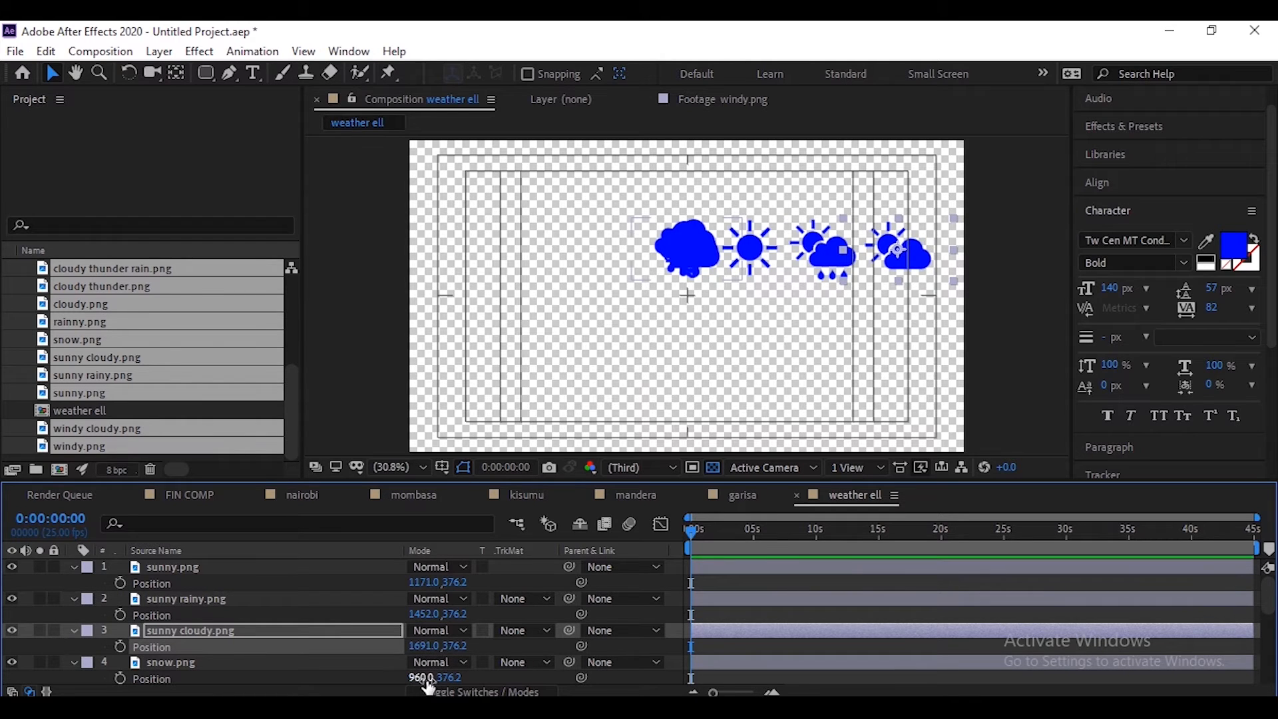
# Set the snow icon's X position to 735 and rainny's to 500, and place the cloudy icon at the row's left end
pyautogui.moveTo(422, 677); pyautogui.dragTo(203, 664)
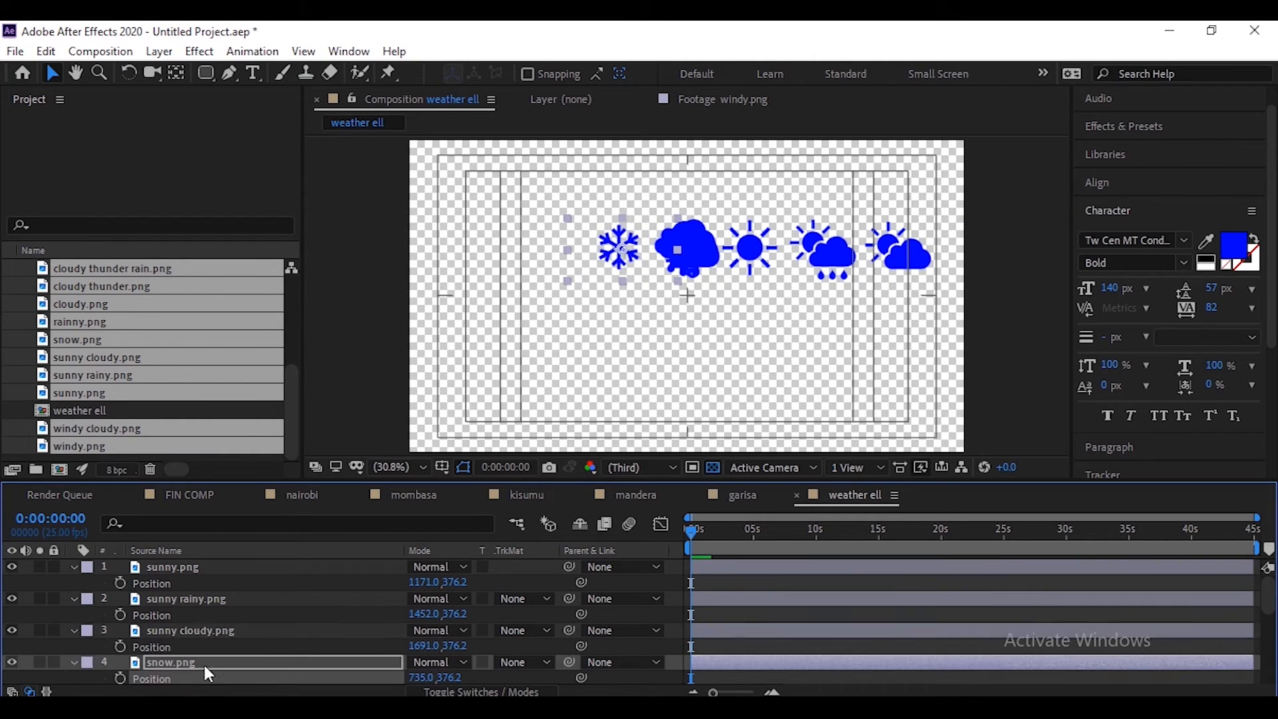
pyautogui.scroll(-3, 911, 629)
pyautogui.moveTo(434, 614); pyautogui.dragTo(64, 523)
pyautogui.moveTo(422, 622); pyautogui.dragTo(393, 690)
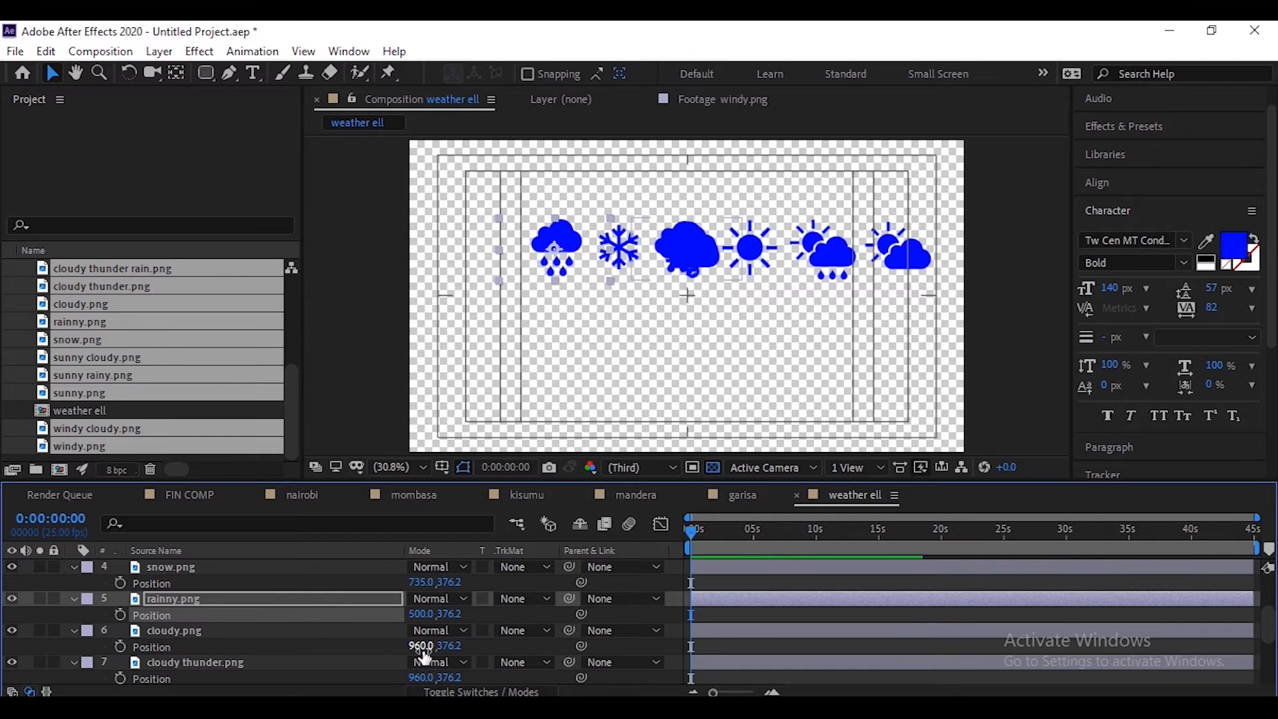
pyautogui.moveTo(420, 645); pyautogui.dragTo(138, 644)
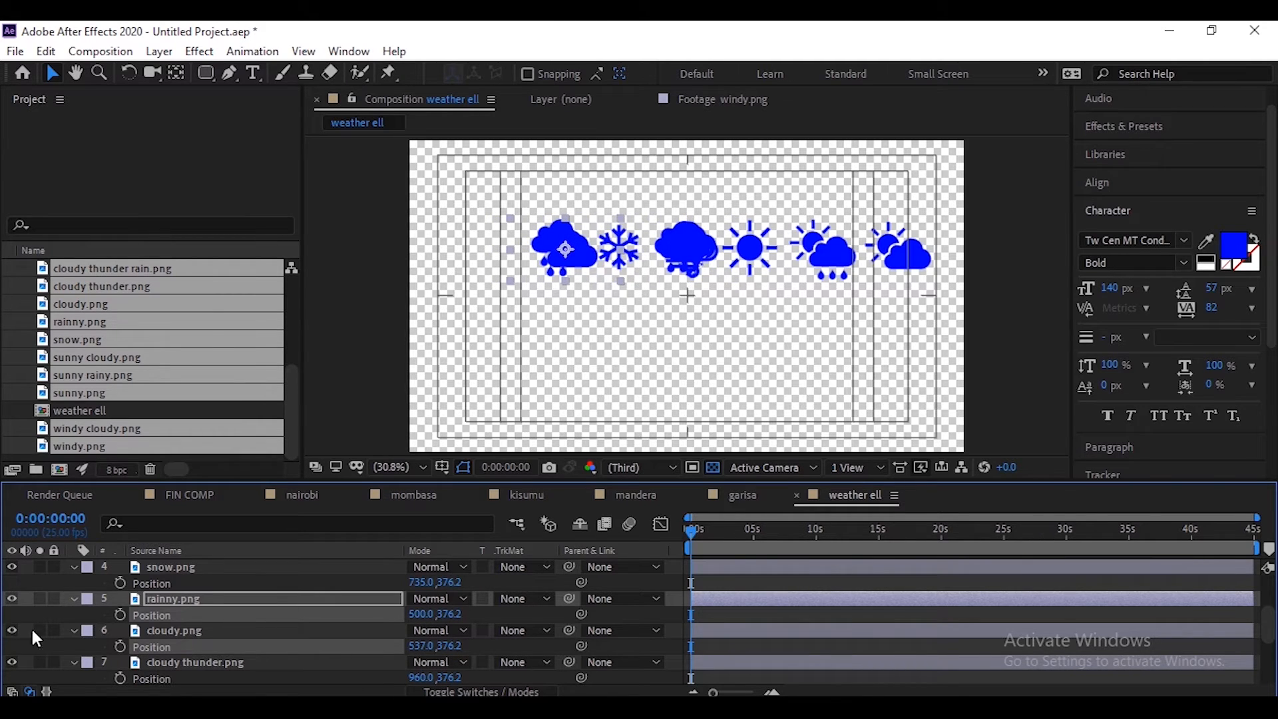
pyautogui.moveTo(419, 646); pyautogui.dragTo(93, 613)
# Delete the windy cloudy.png and cloudy snow.png layers from the weather ell composition
pyautogui.scroll(-2, 509, 659)
pyautogui.scroll(-2, 504, 648)
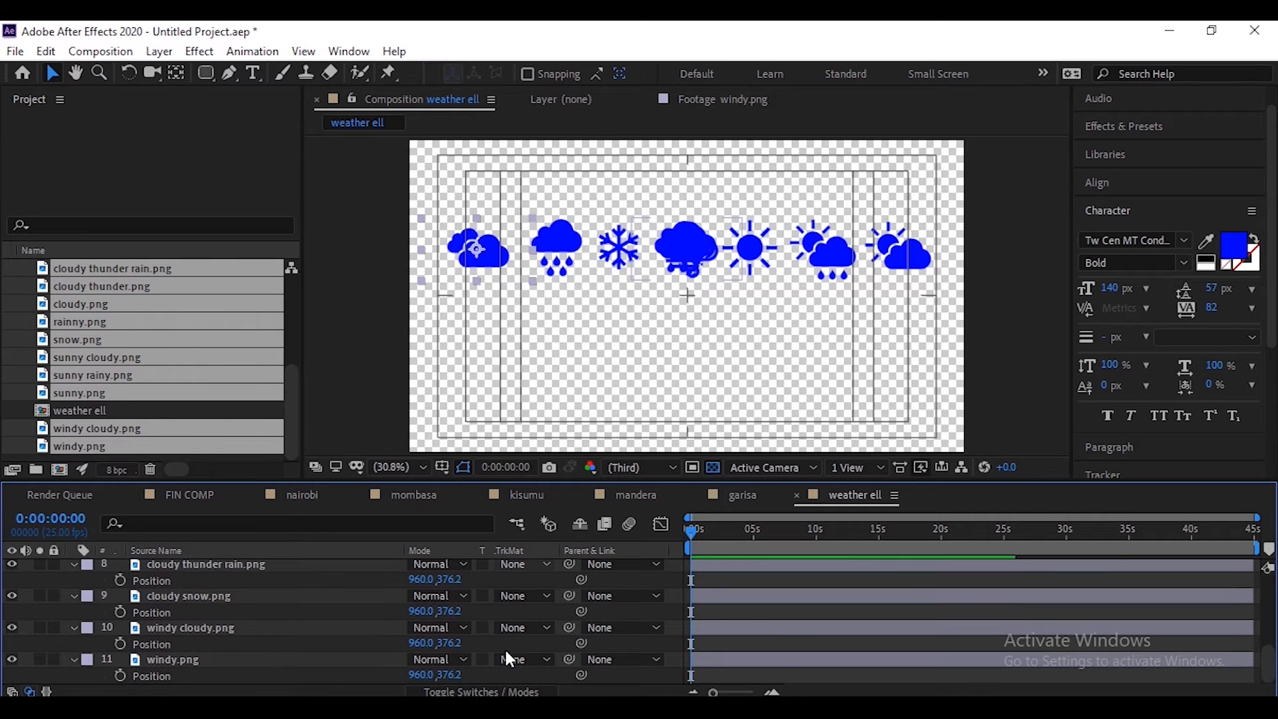
pyautogui.click(161, 656)
pyautogui.click(175, 630)
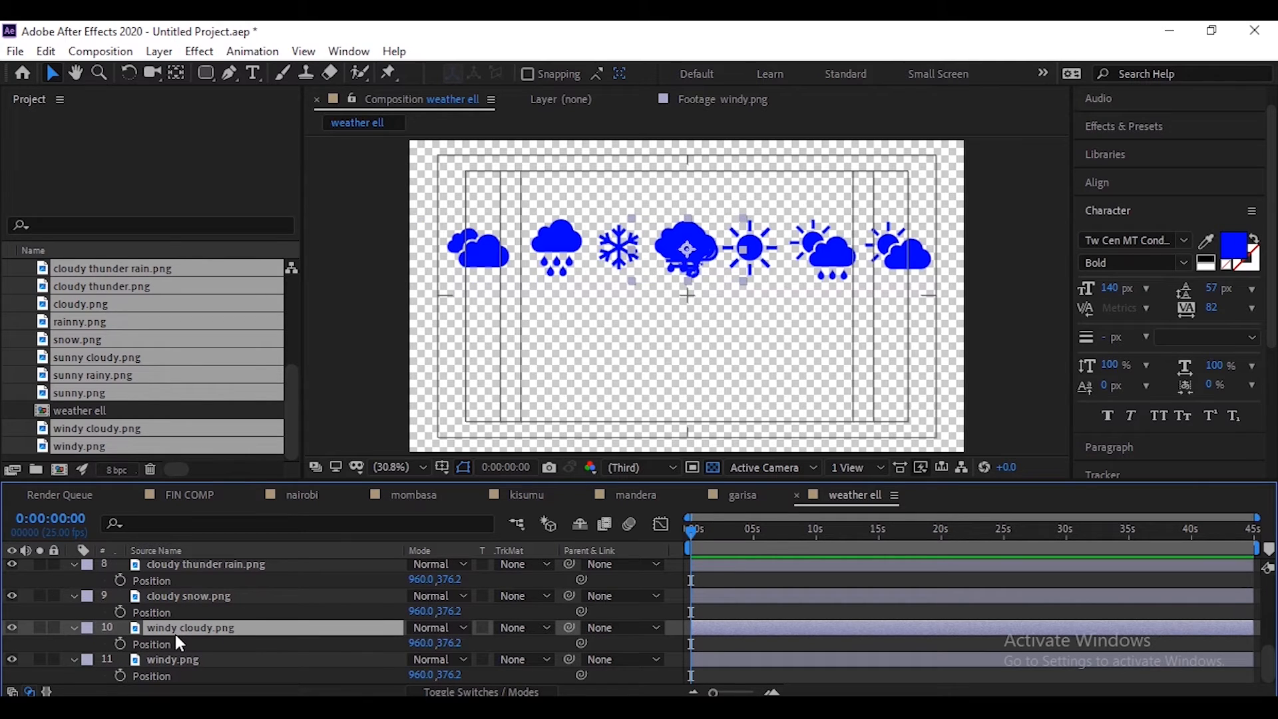
pyautogui.press('Delete')
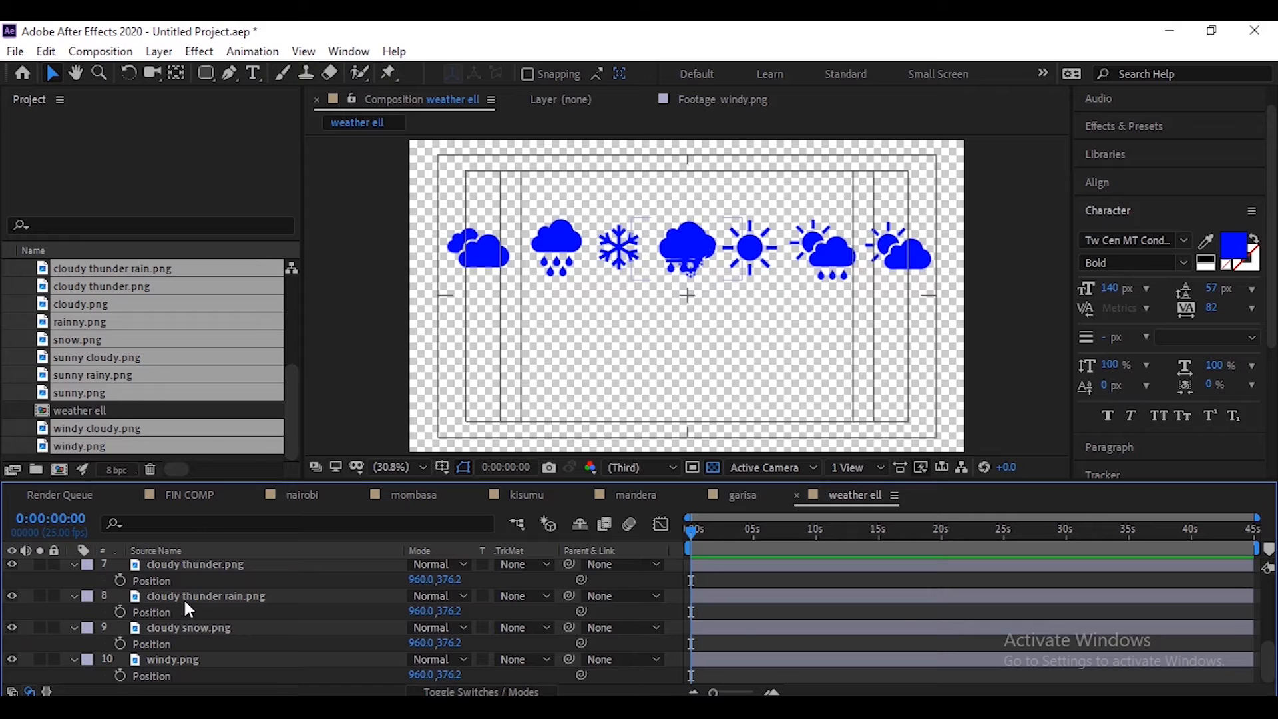
pyautogui.click(187, 595)
pyautogui.click(179, 628)
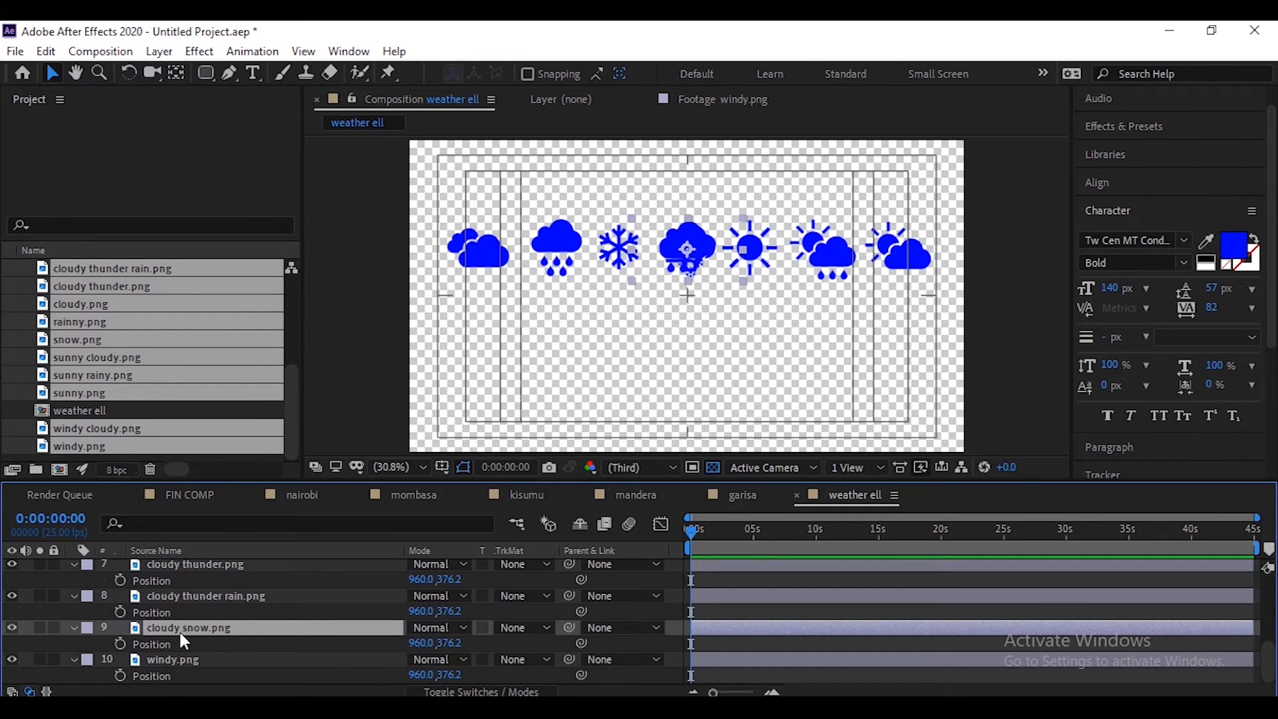
pyautogui.press('Delete')
# Remove the sunny rainy icon from the row, between the sunny and sunny cloudy icons
pyautogui.click(181, 659)
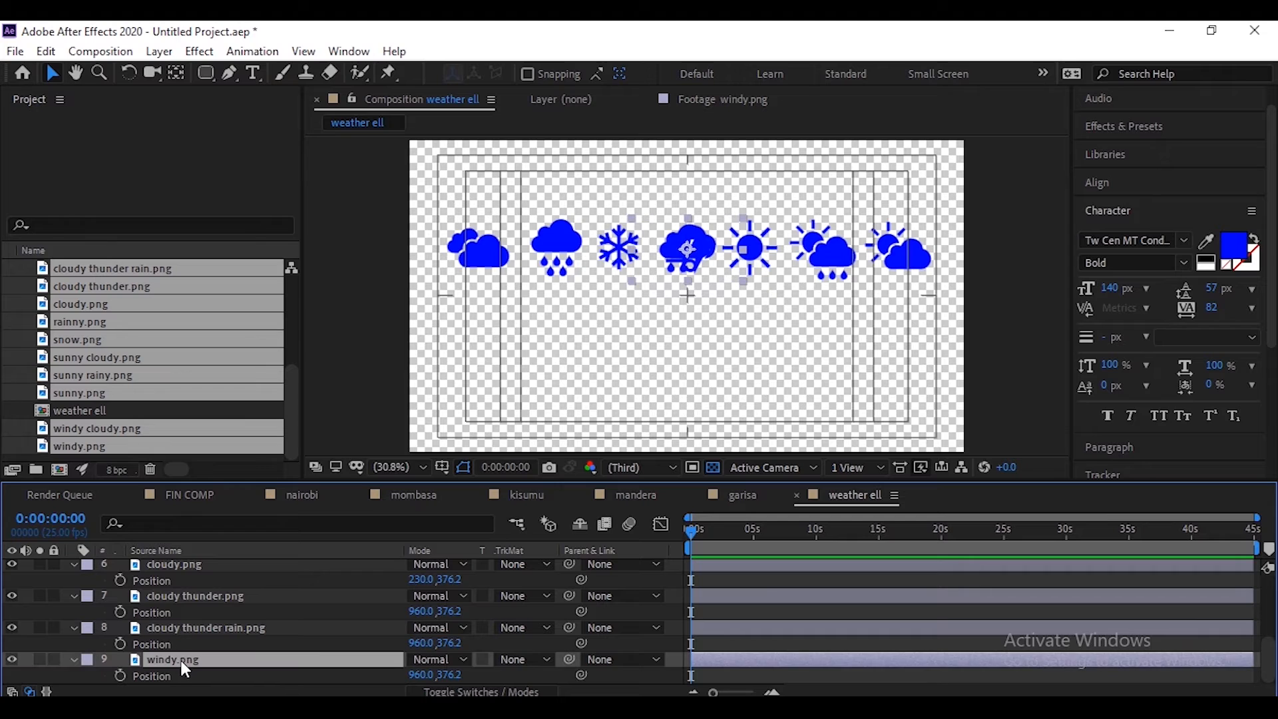
pyautogui.click(181, 593)
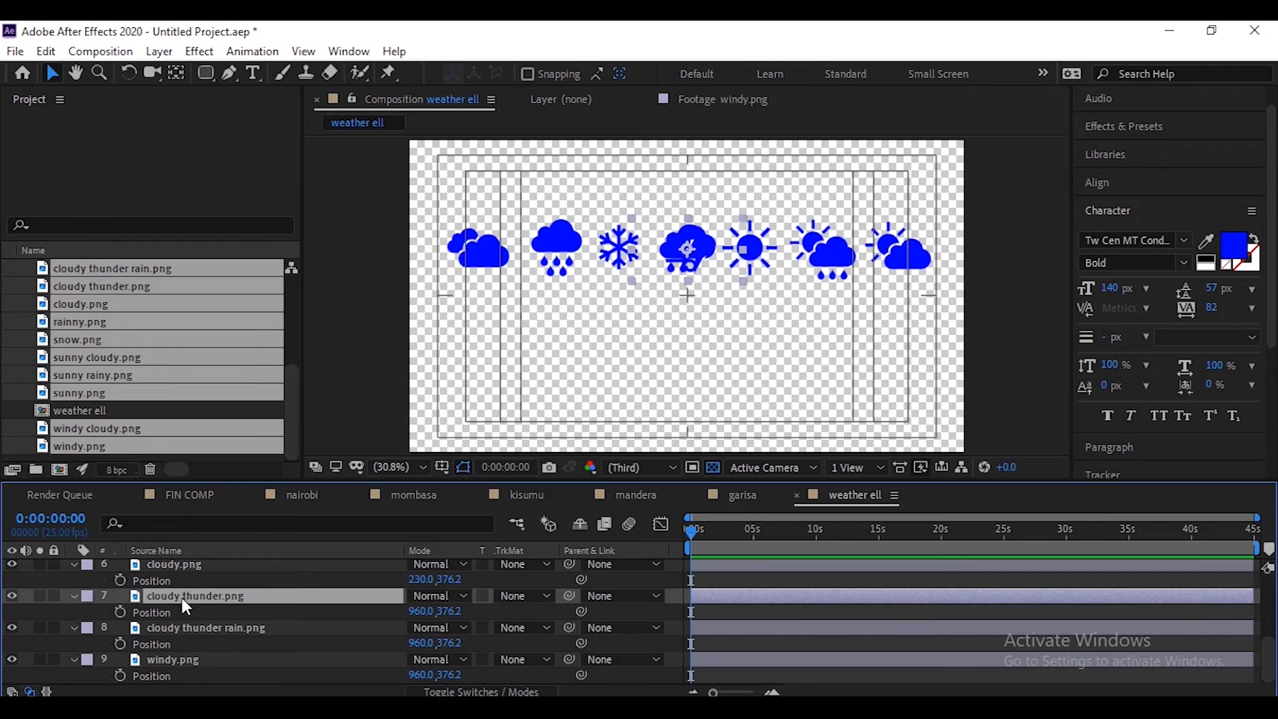
pyautogui.scroll(2, 183, 619)
pyautogui.click(176, 609)
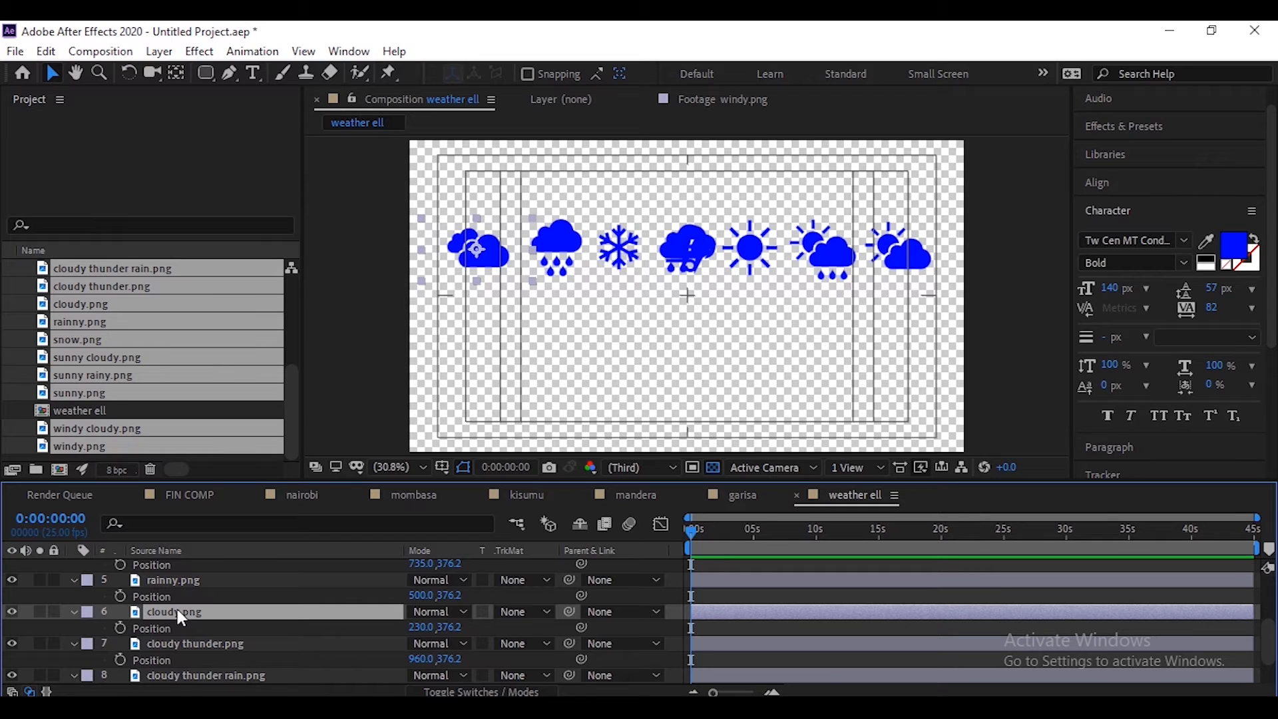
pyautogui.click(833, 266)
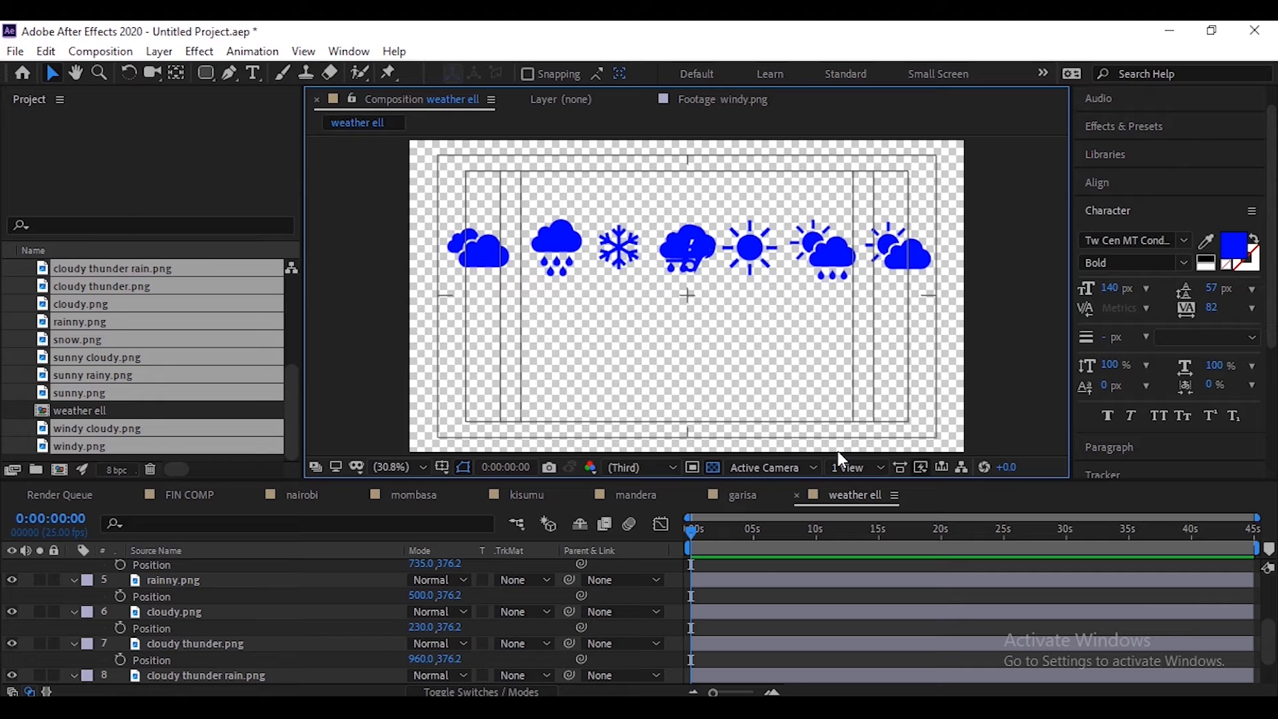
pyautogui.press('Delete')
# Move the cloudy thunder icon into the gap beside the sunny icon by setting its X position to 1432
pyautogui.click(665, 253)
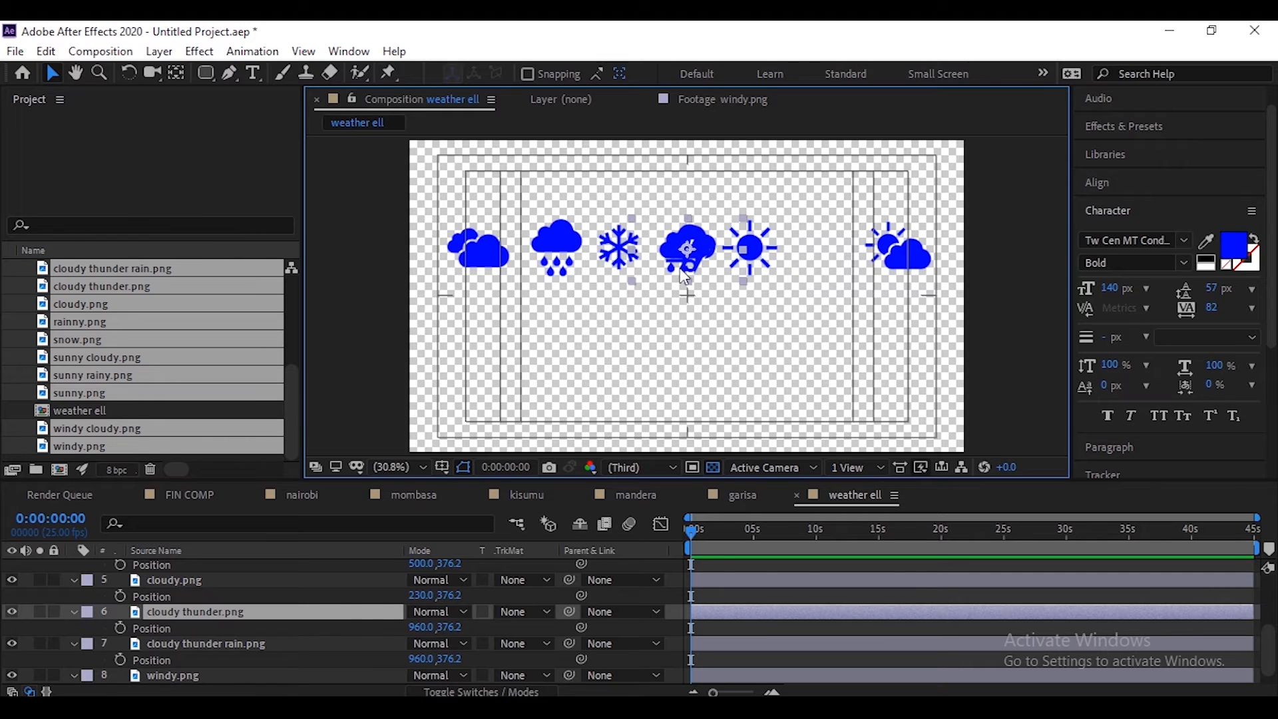
pyautogui.moveTo(421, 628); pyautogui.dragTo(851, 624)
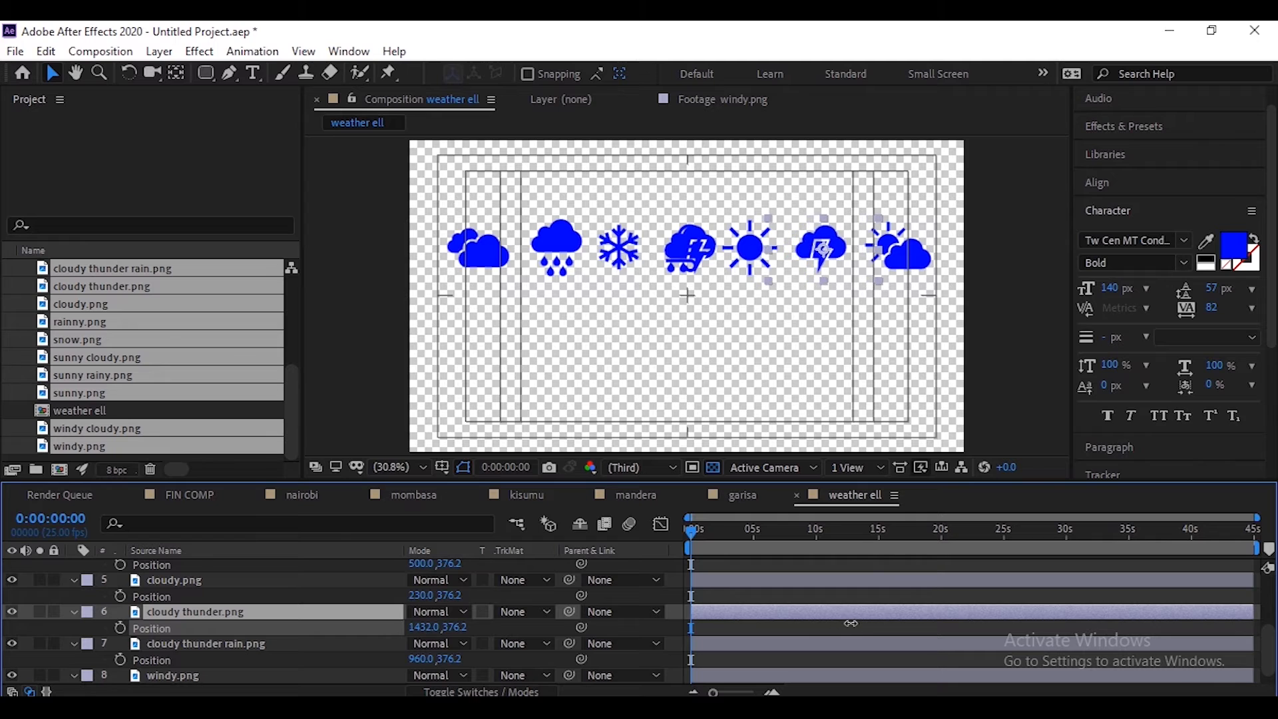
pyautogui.press('Return')
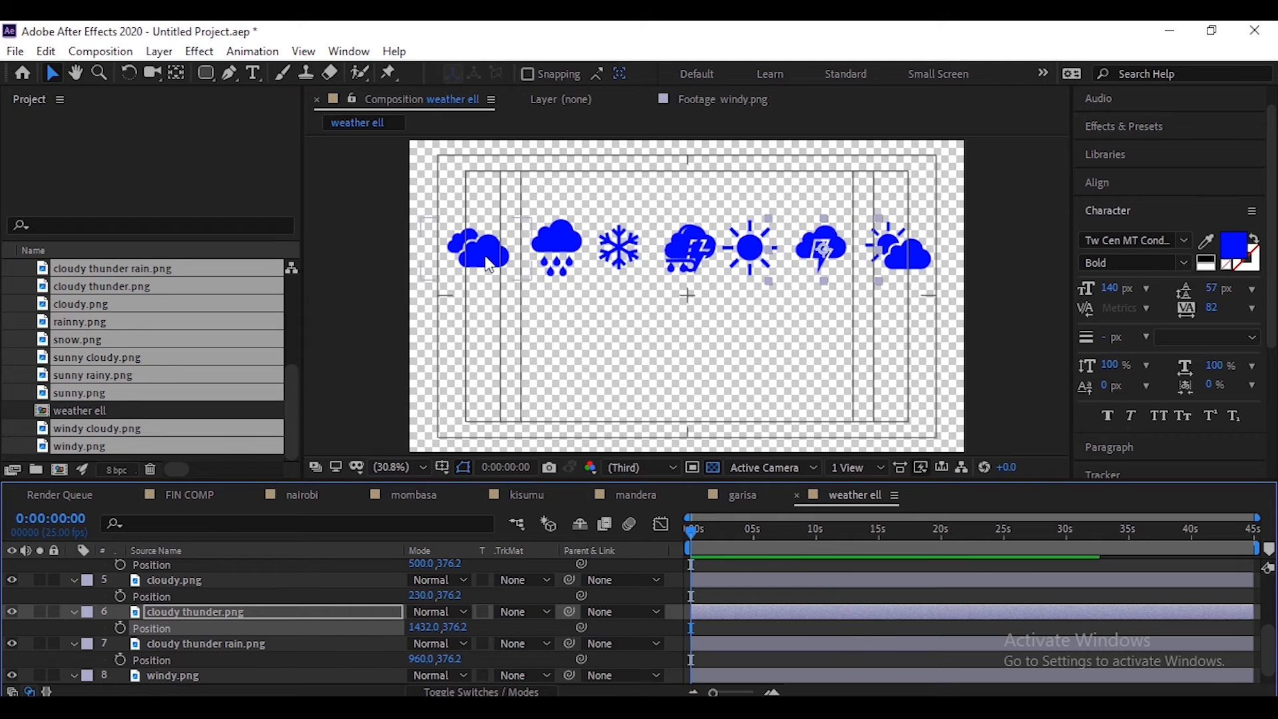
# Delete the cloudy thunder rain.png layer so that only windy.png remains at the row's centre
pyautogui.click(676, 251)
pyautogui.click(676, 252)
pyautogui.click(693, 278)
pyautogui.click(688, 274)
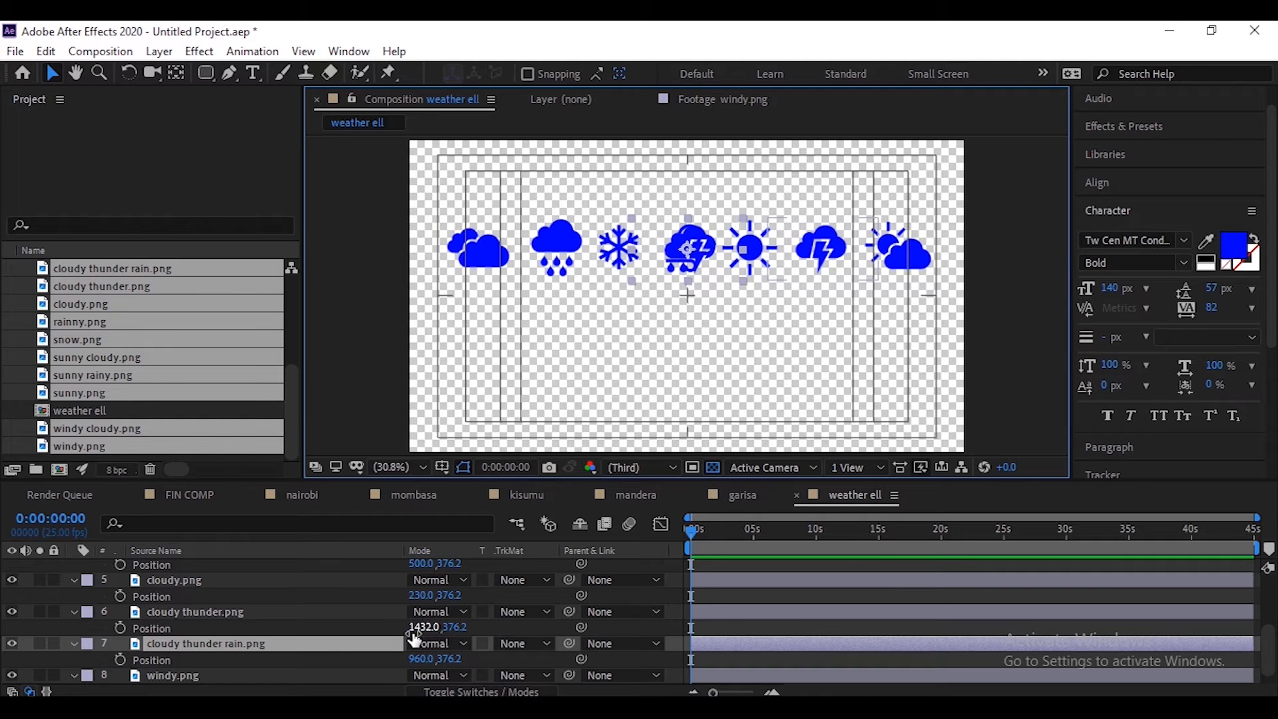
pyautogui.scroll(-1, 412, 632)
pyautogui.click(181, 660)
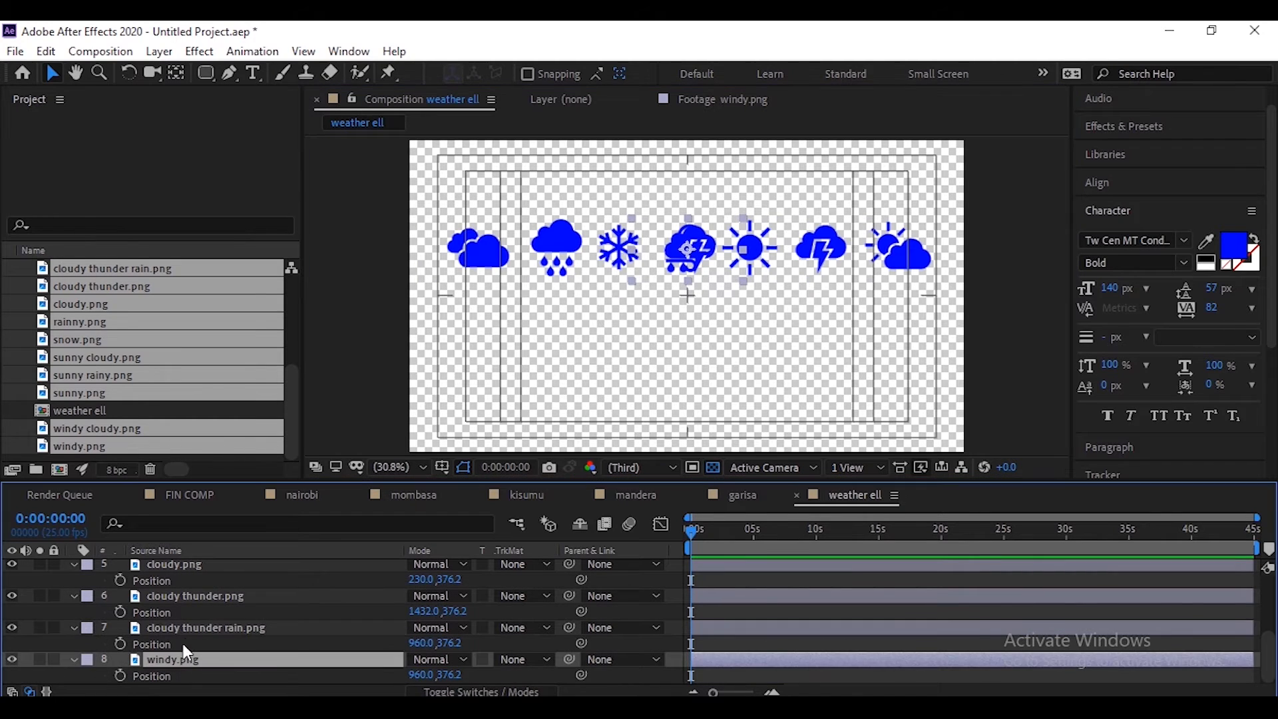
pyautogui.click(196, 629)
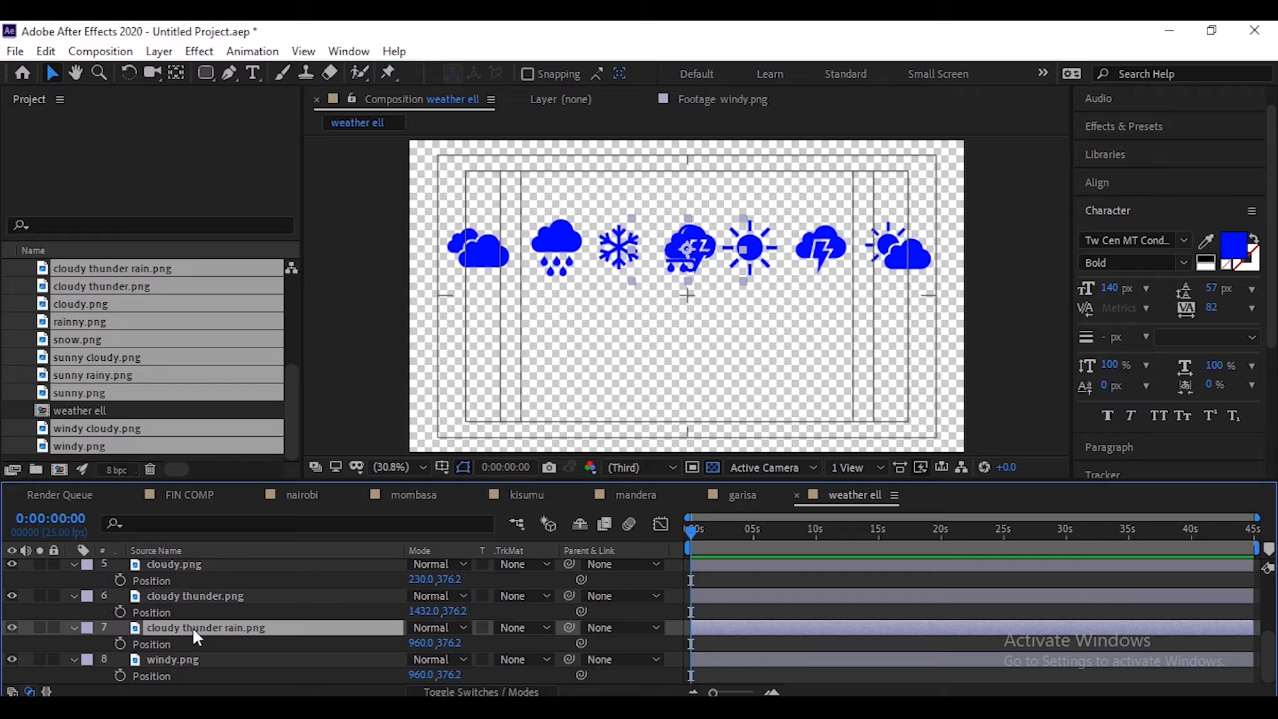
pyautogui.press('Delete')
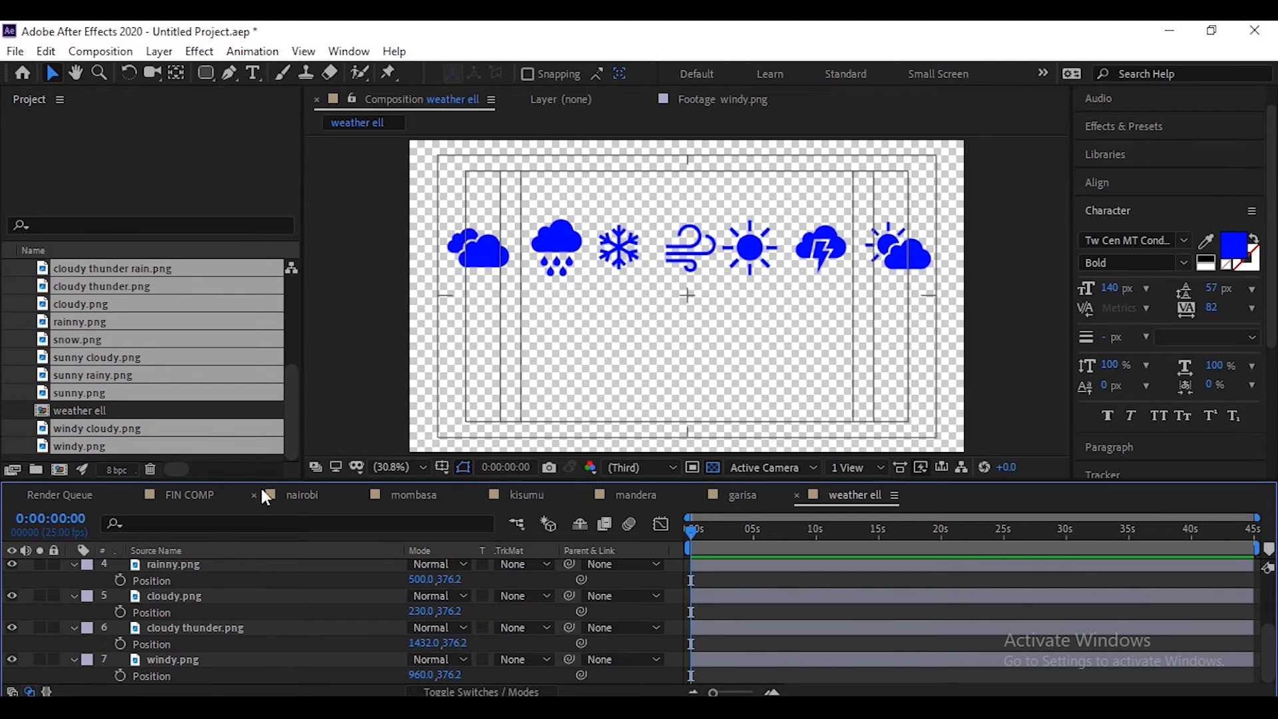
# Move the weather ell composition out of the weather ell folder to the project's root level and collapse the folder
pyautogui.click(101, 412)
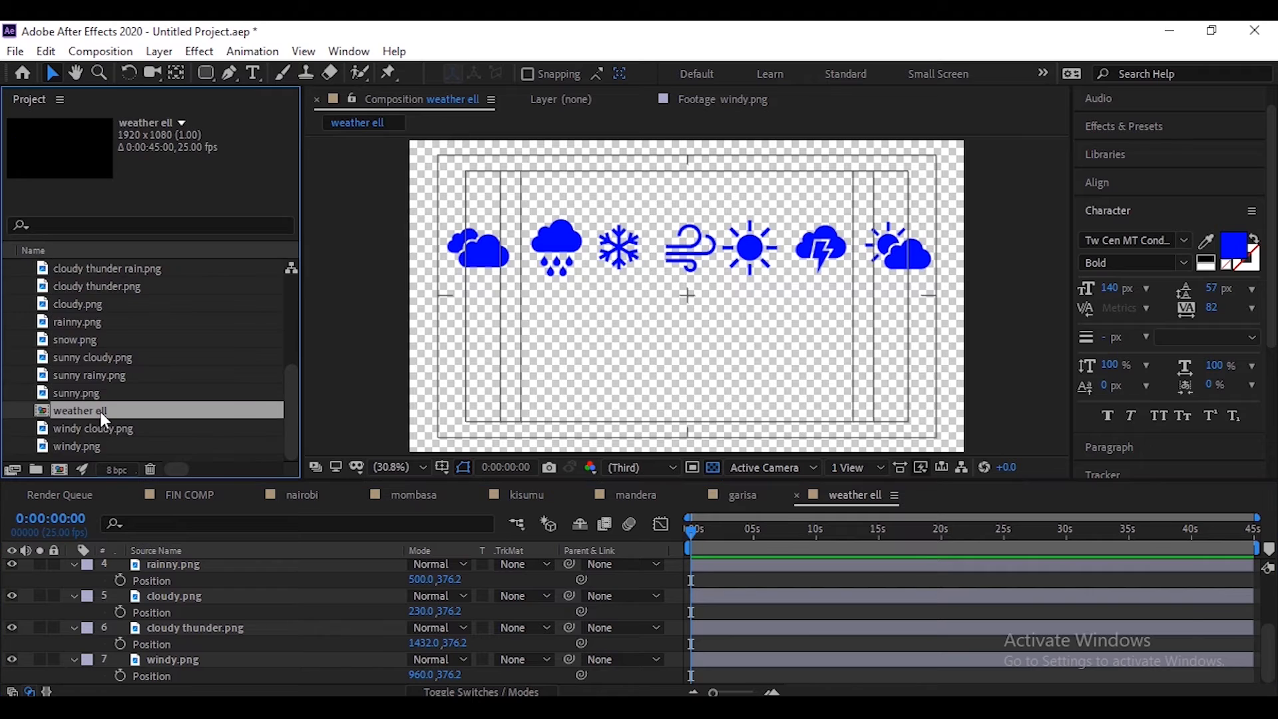
pyautogui.scroll(3, 101, 411)
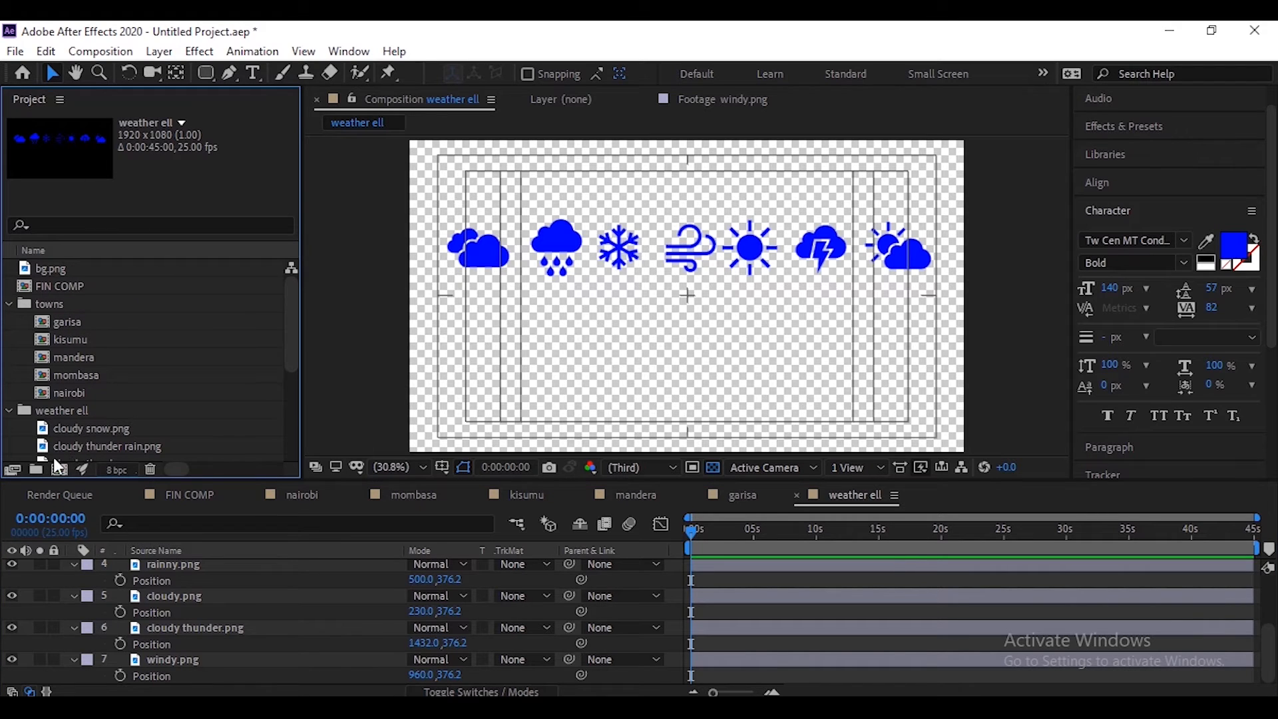
pyautogui.scroll(-5, 136, 388)
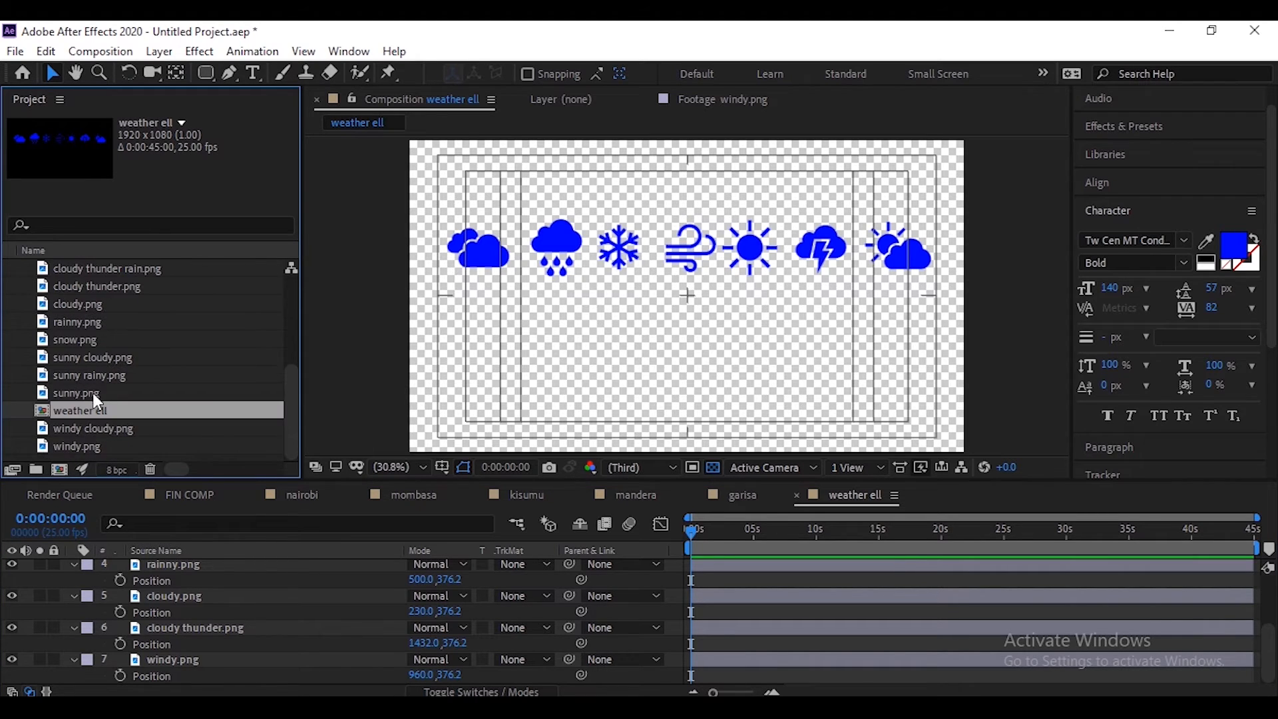
pyautogui.moveTo(91, 427); pyautogui.dragTo(94, 460)
pyautogui.scroll(4, 86, 387)
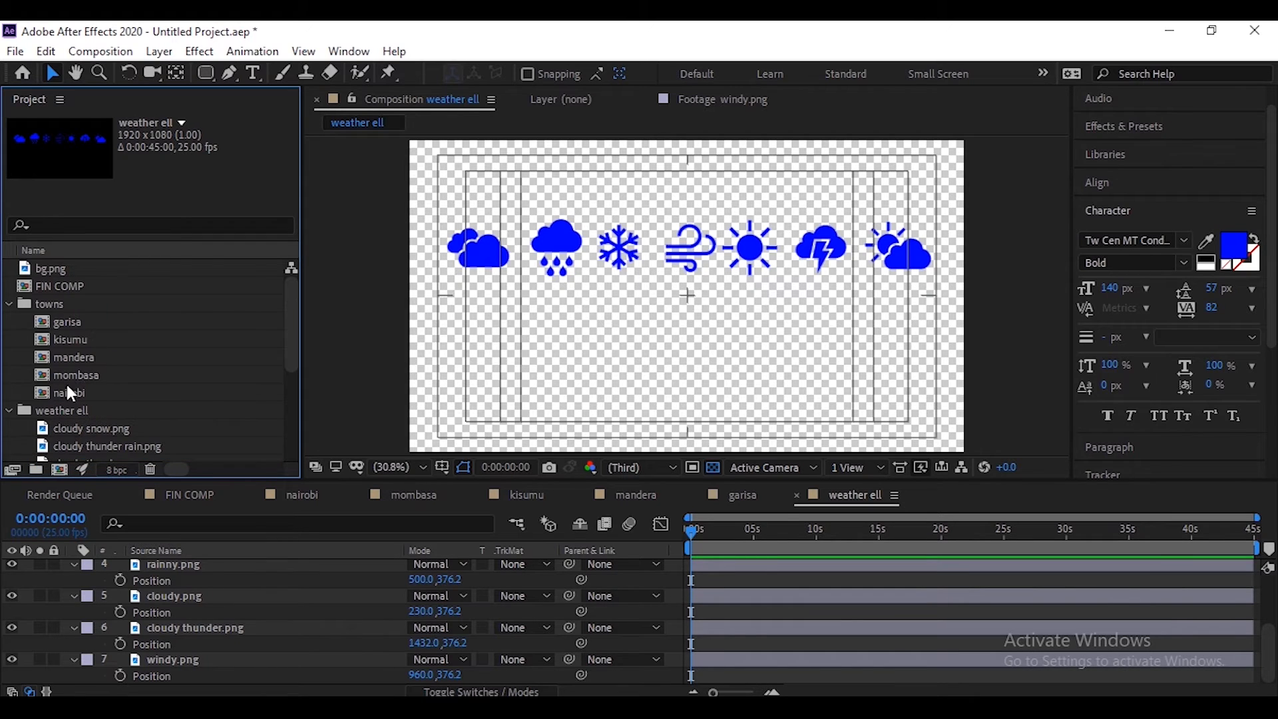
pyautogui.click(9, 412)
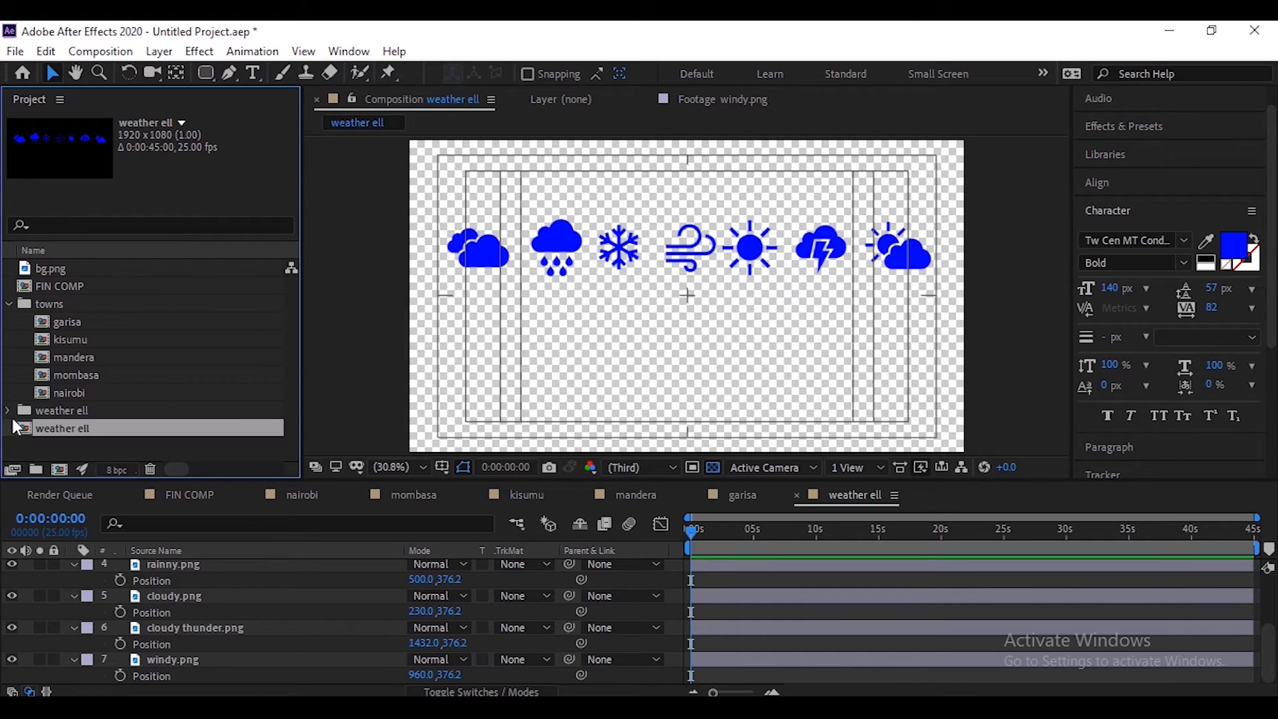
# Add the weather ell composition to FIN COMP as the top layer, above the TODAY'S WEATHER FORECAST title
pyautogui.click(201, 497)
pyautogui.moveTo(50, 428); pyautogui.dragTo(76, 561)
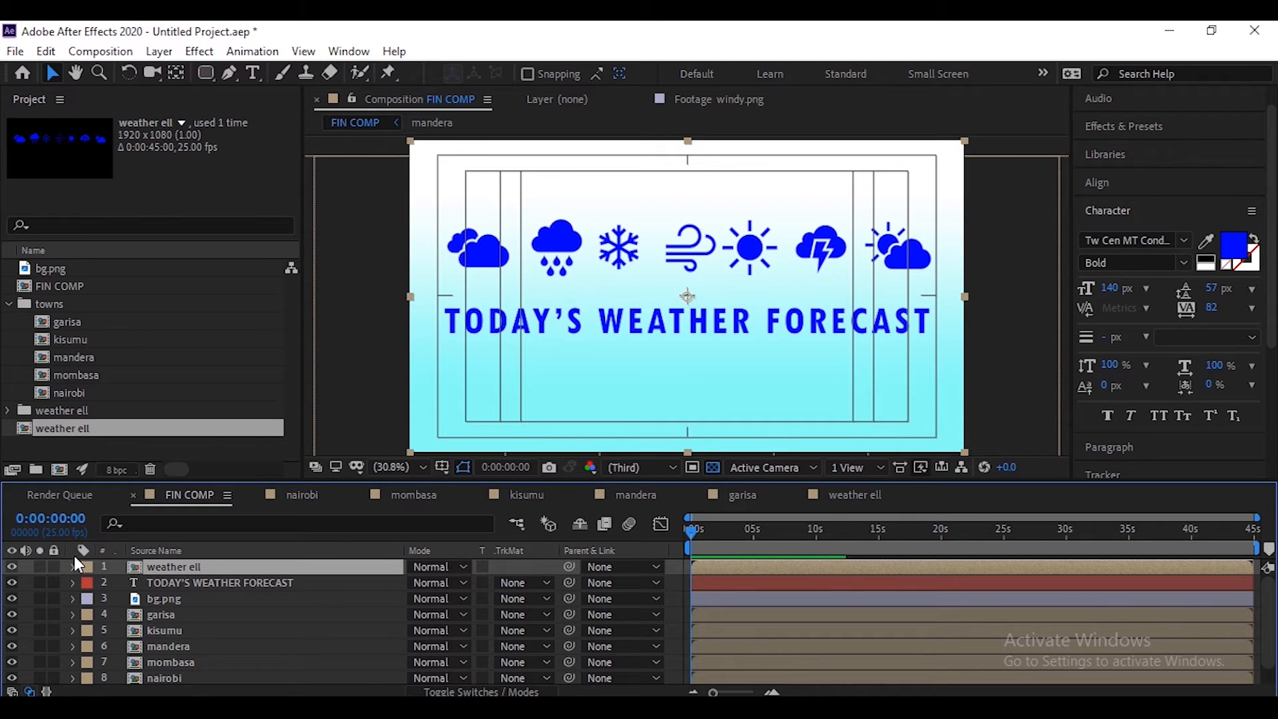
pyautogui.moveTo(706, 524)
pyautogui.mouseDown()
pyautogui.moveTo(844, 531)
pyautogui.moveTo(689, 526)
pyautogui.mouseUp()
# Fade out the bg.png layer with opacity keyframes of 100% at 0:00:02:17 and 0% at 0:00:03:11
pyautogui.click(173, 599)
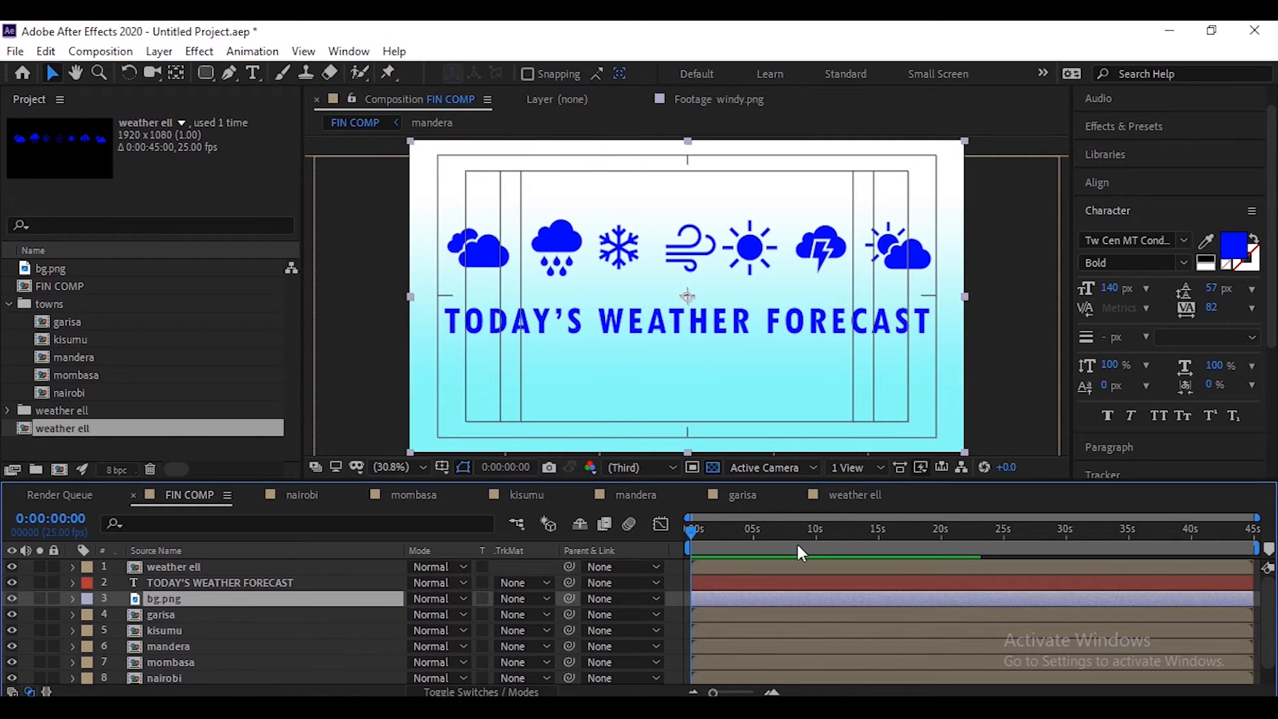
pyautogui.click(733, 529)
pyautogui.press('t')
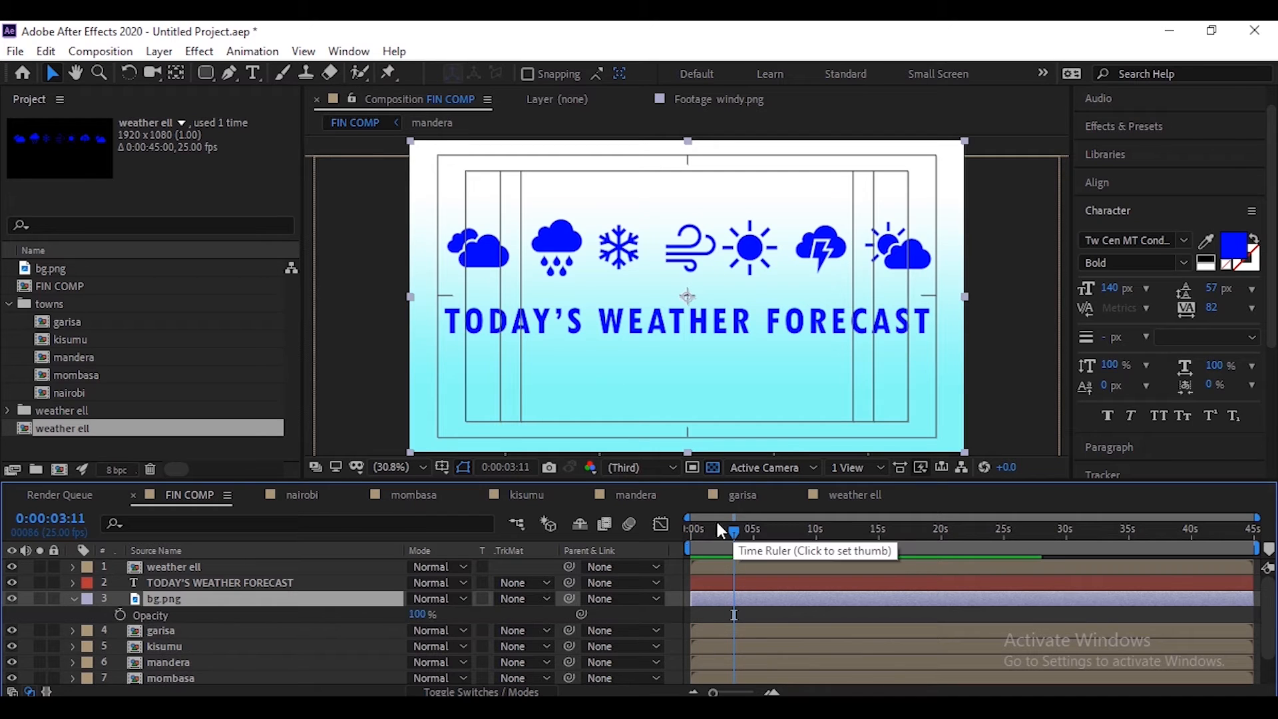
pyautogui.click(120, 614)
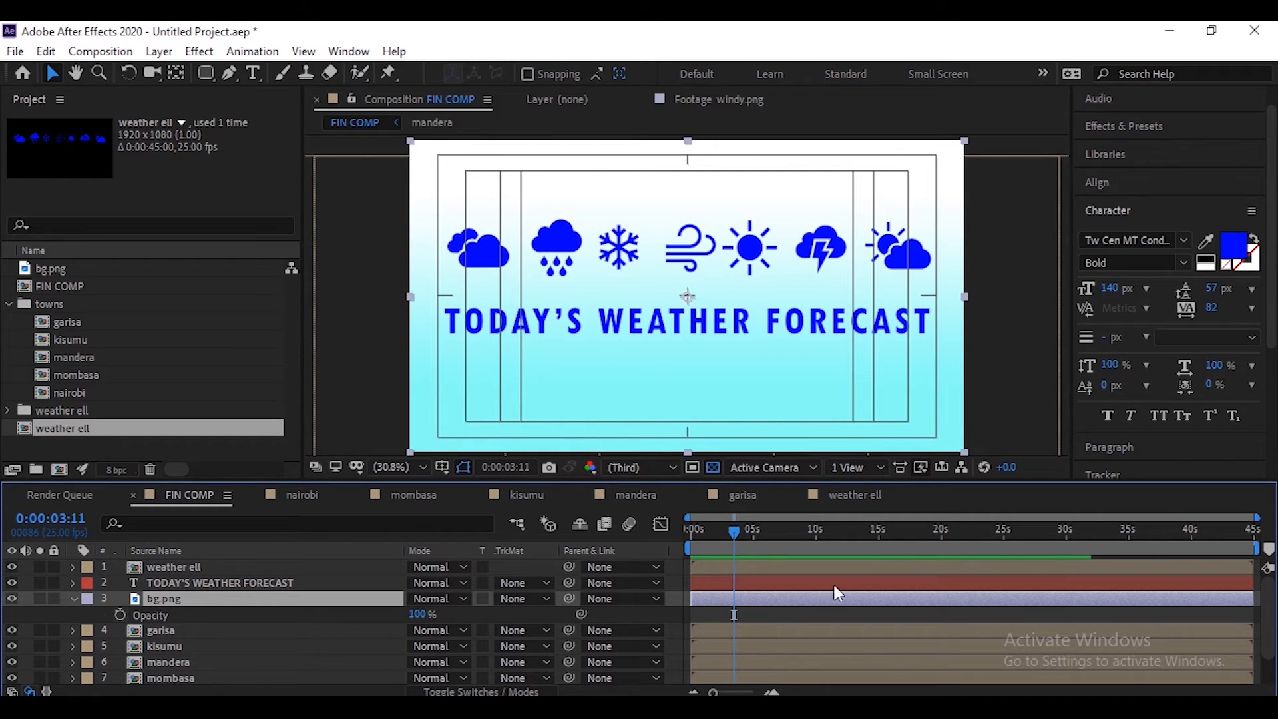
pyautogui.moveTo(734, 530); pyautogui.dragTo(720, 535)
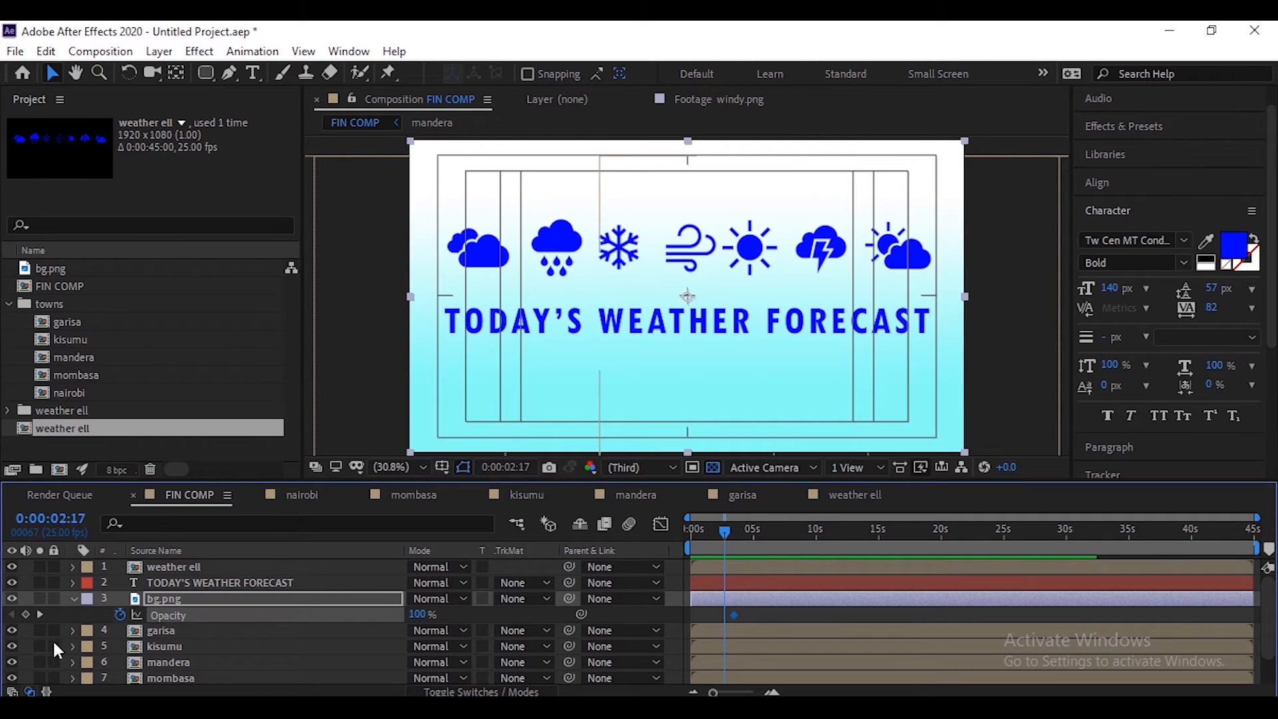
pyautogui.click(40, 615)
pyautogui.click(418, 614)
pyautogui.write('0')
pyautogui.press('Return')
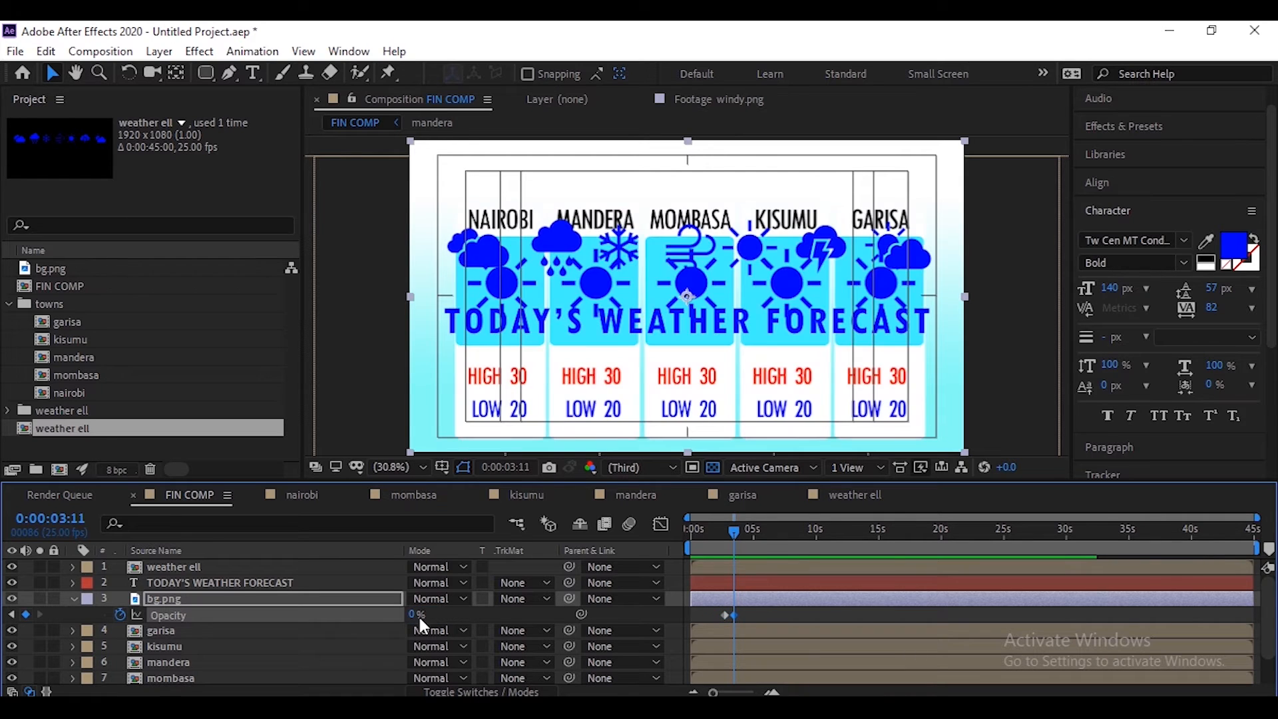
pyautogui.click(12, 615)
# Animate the TODAY'S WEATHER FORECAST title upward with position keyframes at 0:00:02:17 and 0:00:03:11, setting the second one's Y to 210.1
pyautogui.click(232, 583)
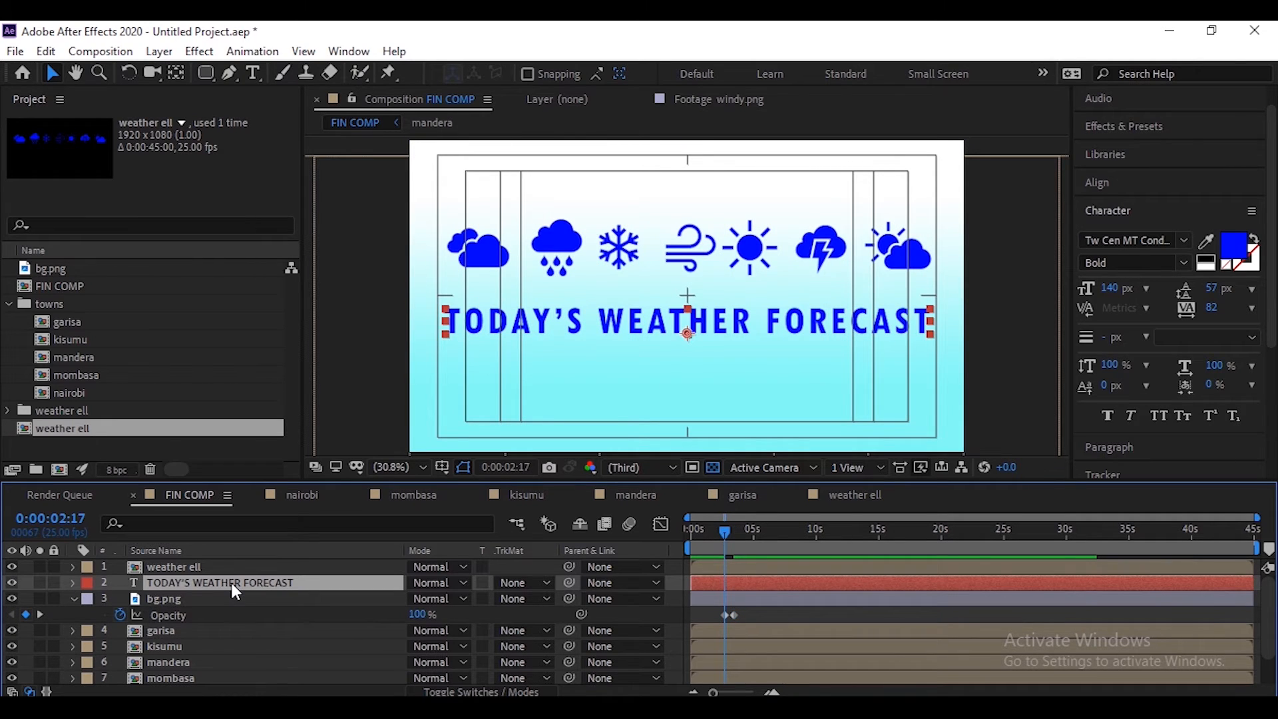
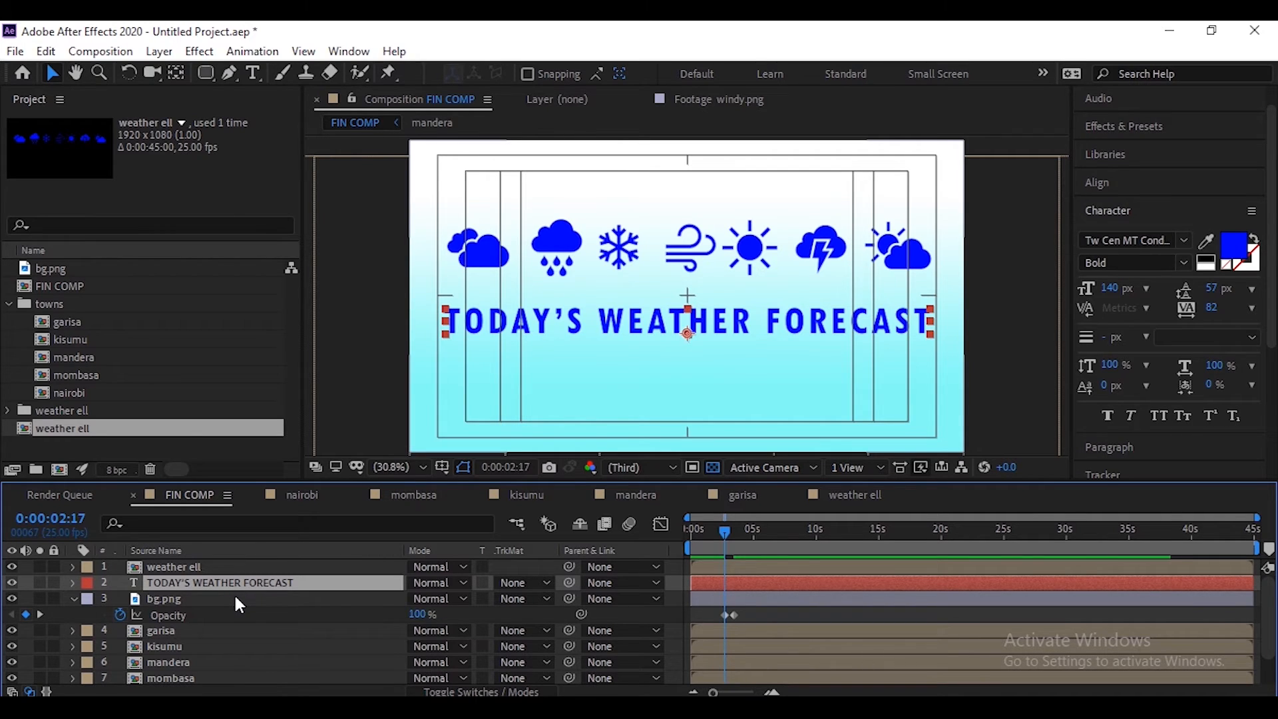
pyautogui.press('p')
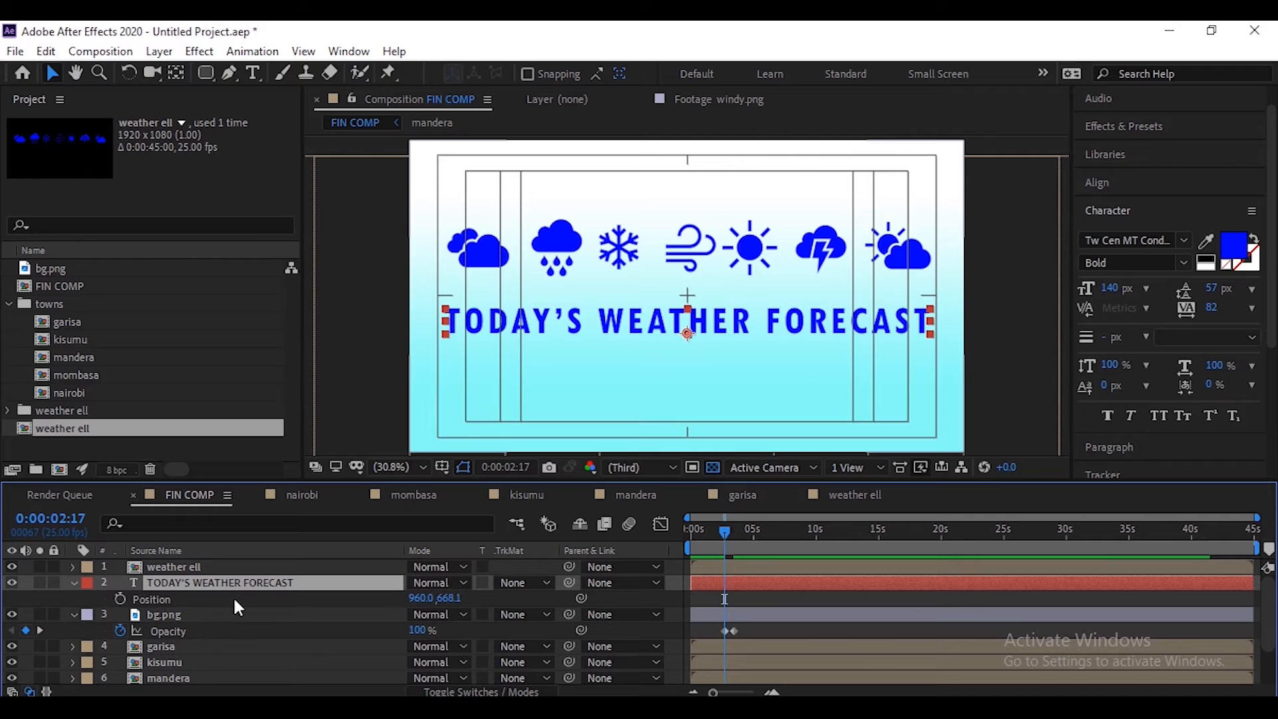
pyautogui.click(121, 596)
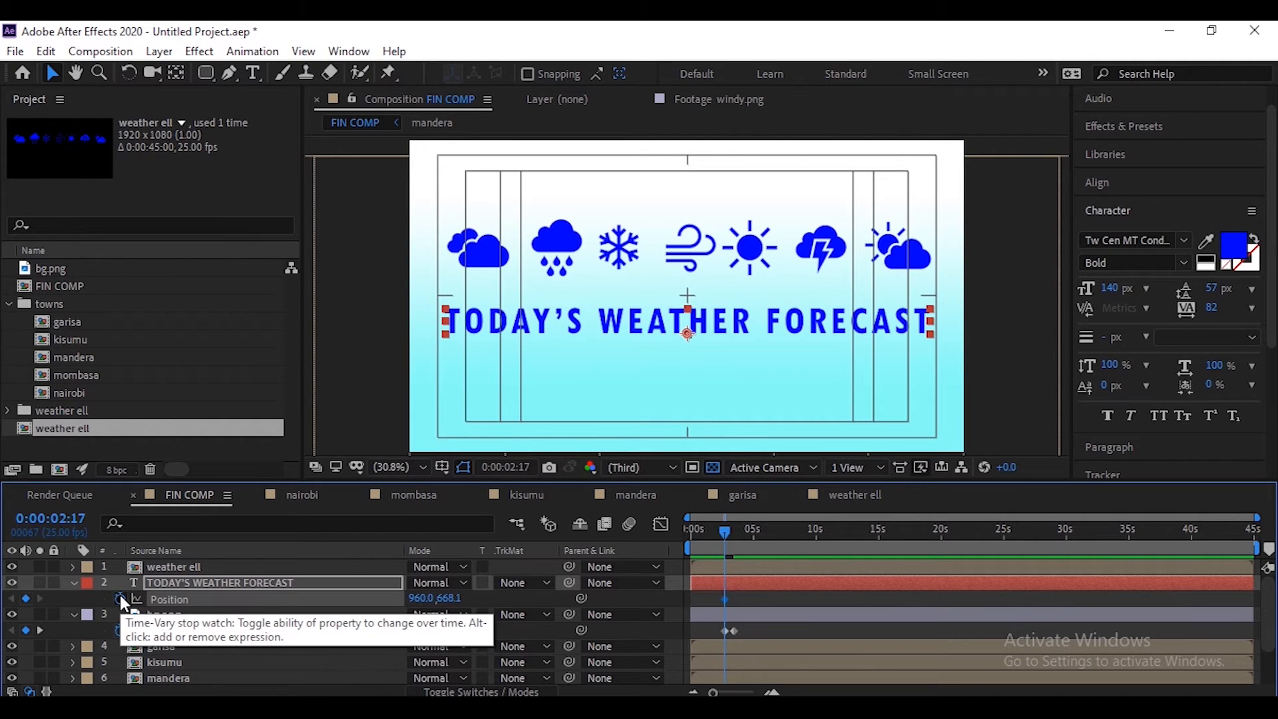
pyautogui.moveTo(723, 530); pyautogui.dragTo(714, 533)
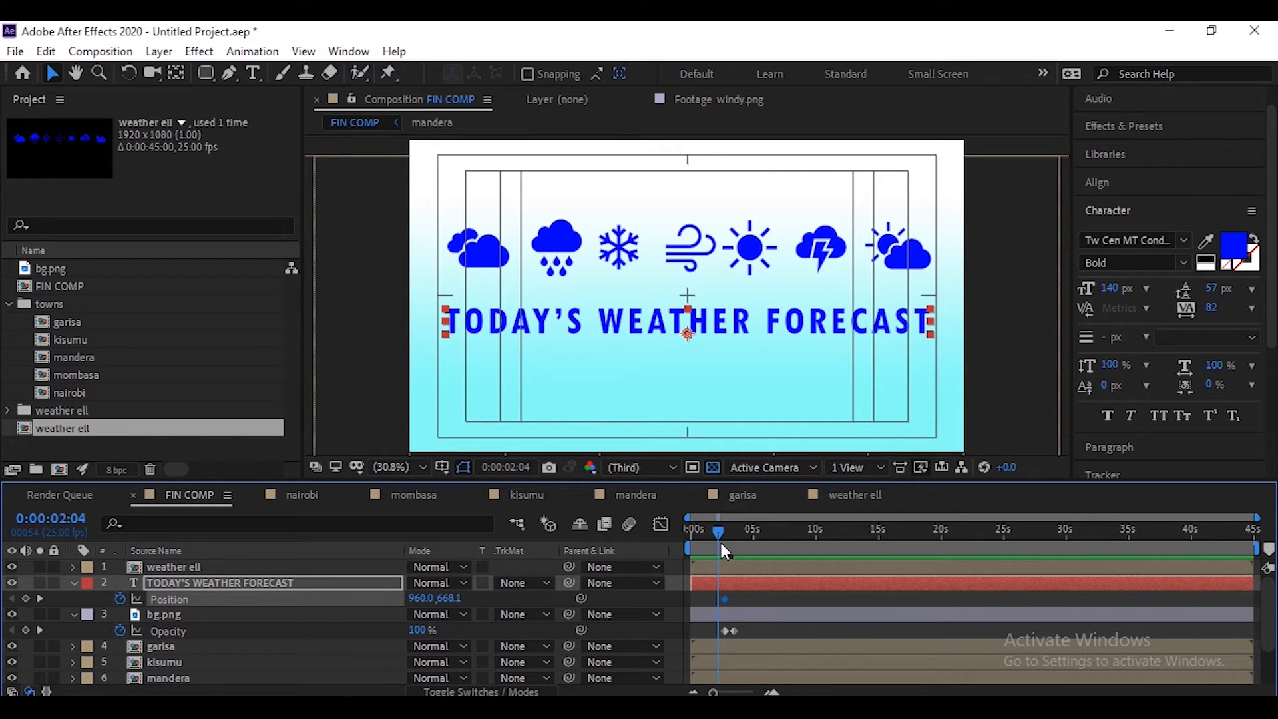
pyautogui.click(40, 629)
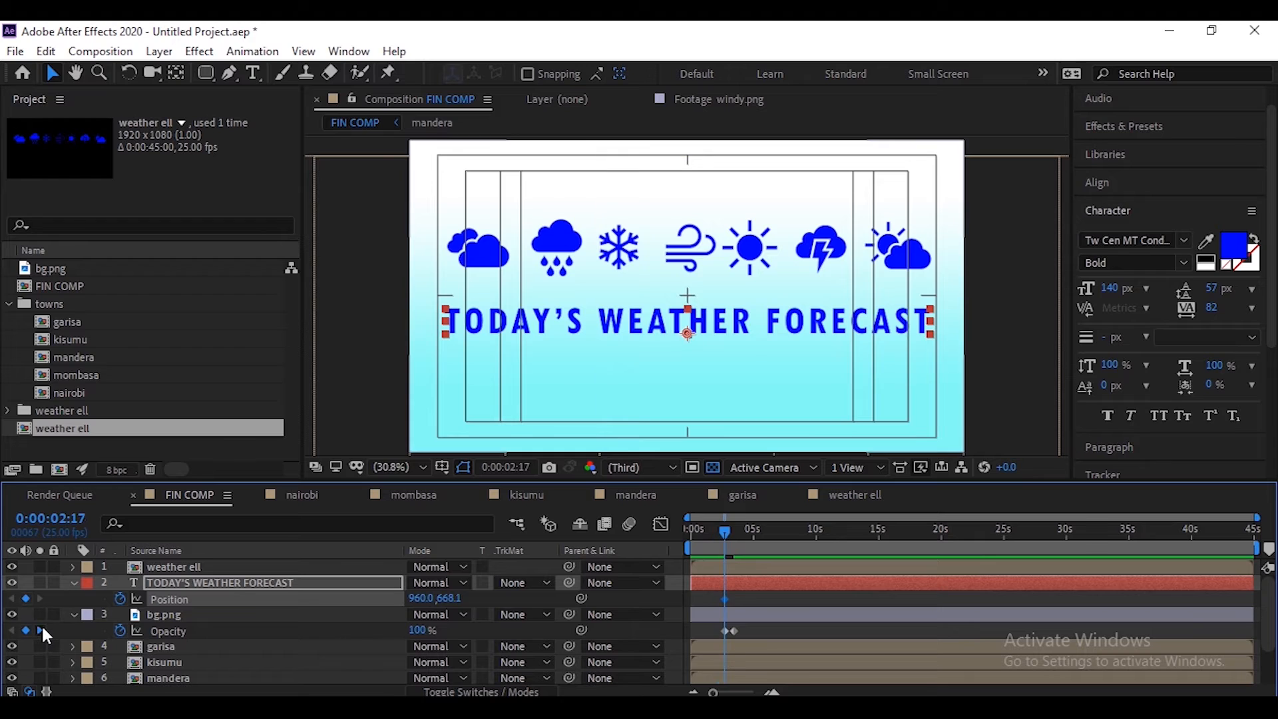
pyautogui.click(41, 630)
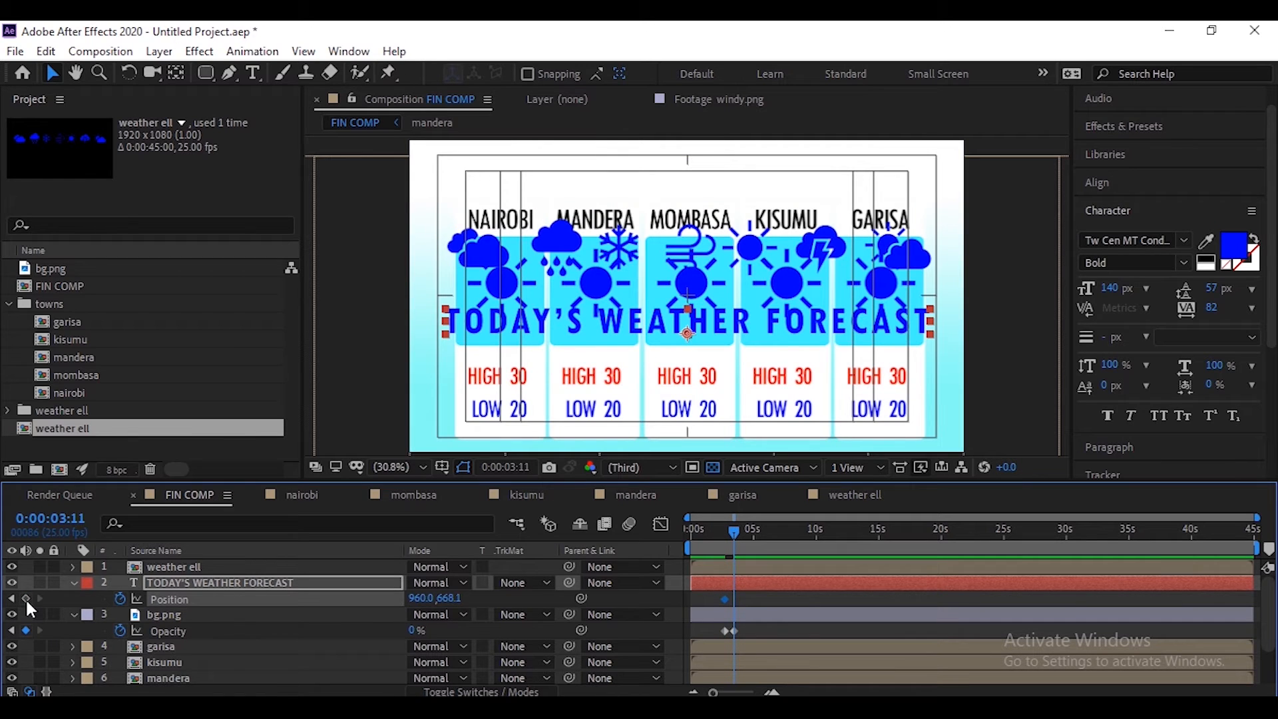
pyautogui.moveTo(442, 597); pyautogui.dragTo(96, 531)
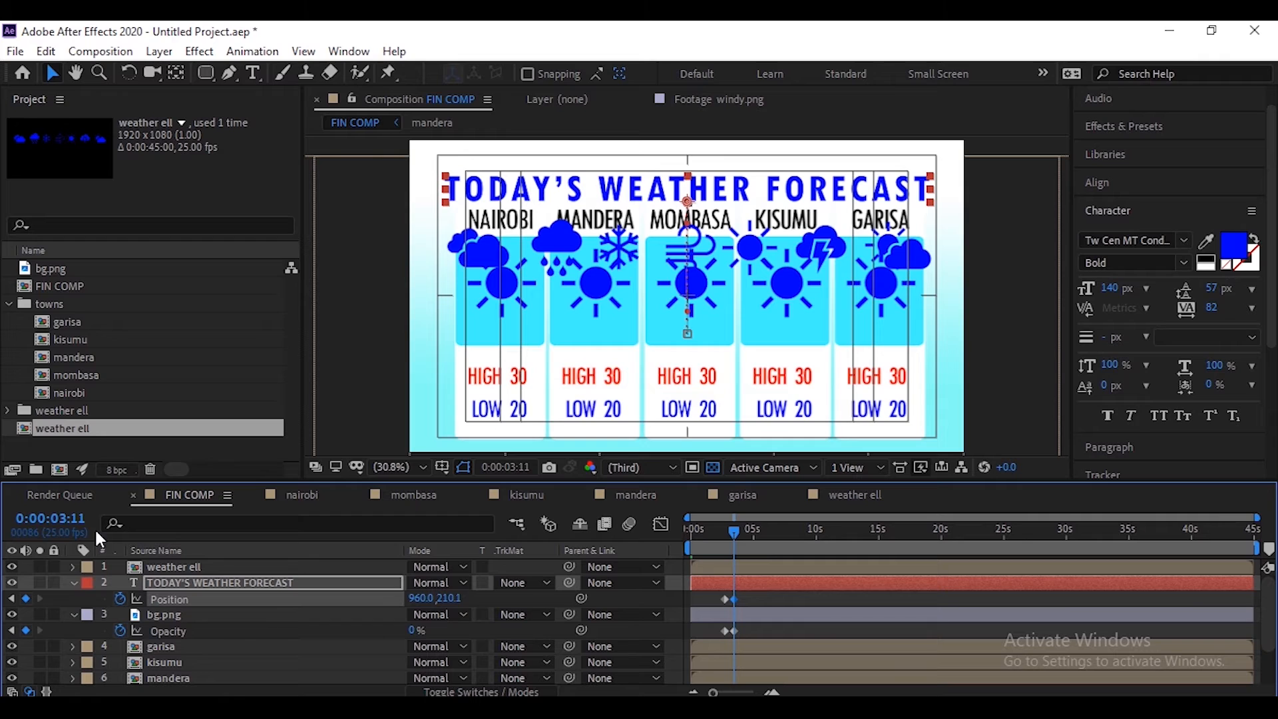
# Animate the weather ell layer upward with position keyframes at 0:00:02:17 and 0:00:03:11, setting the second one's Y to 17.0
pyautogui.click(179, 566)
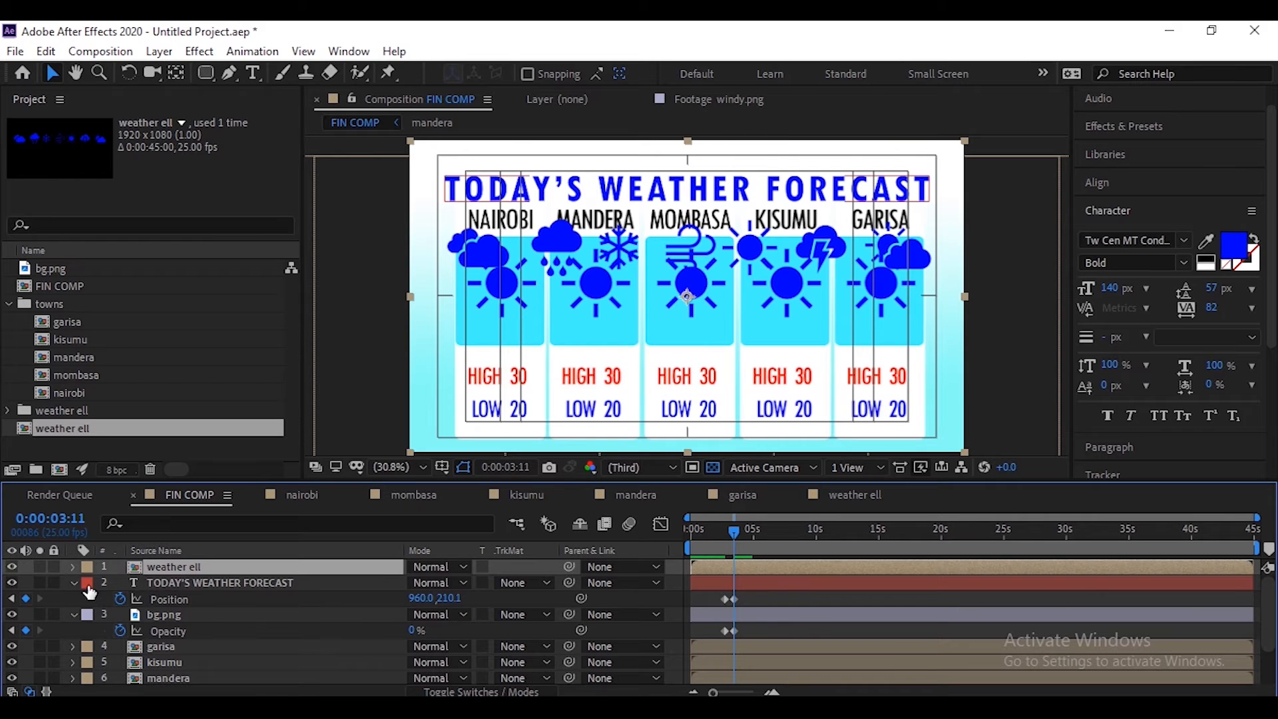
pyautogui.press('p')
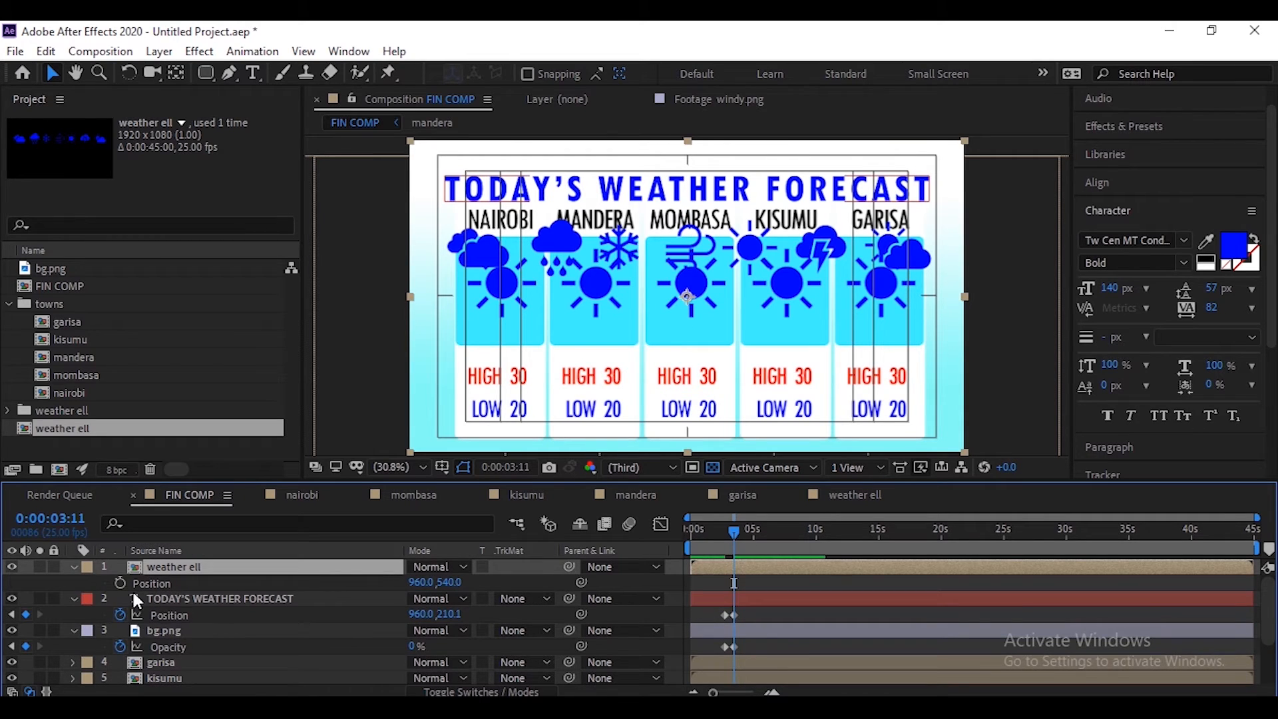
pyautogui.click(120, 582)
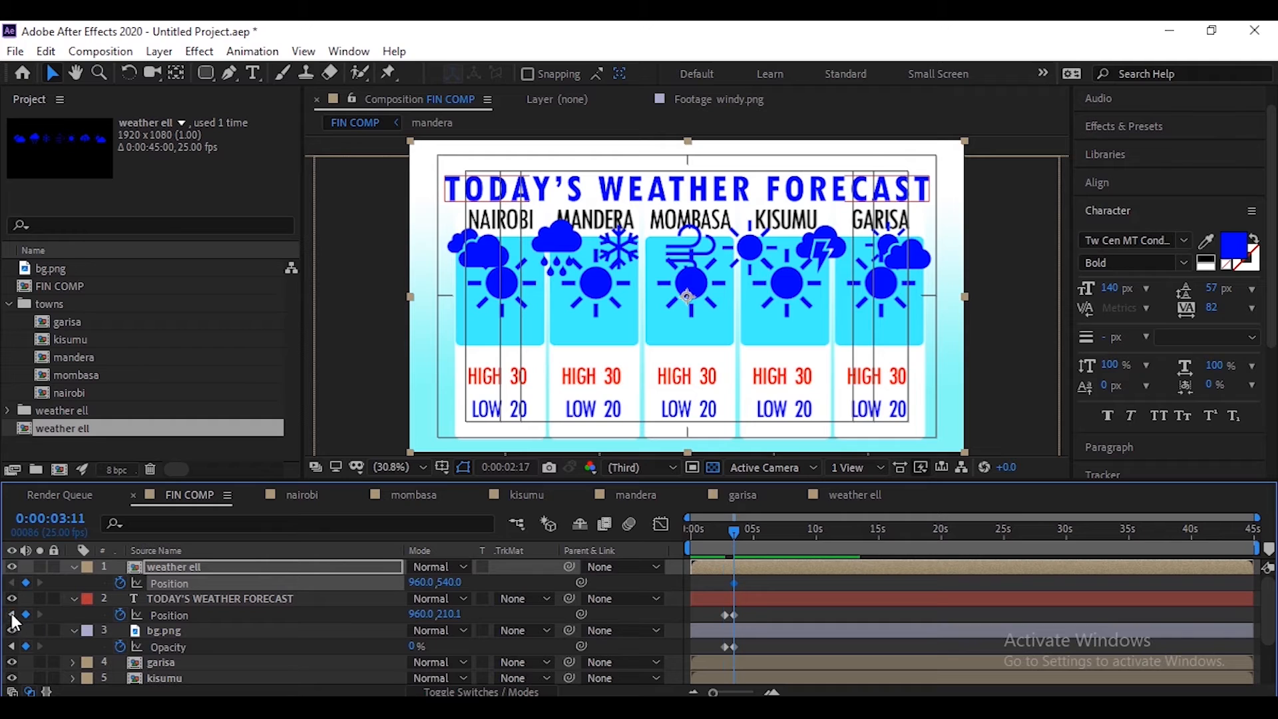
pyautogui.click(11, 614)
pyautogui.click(38, 581)
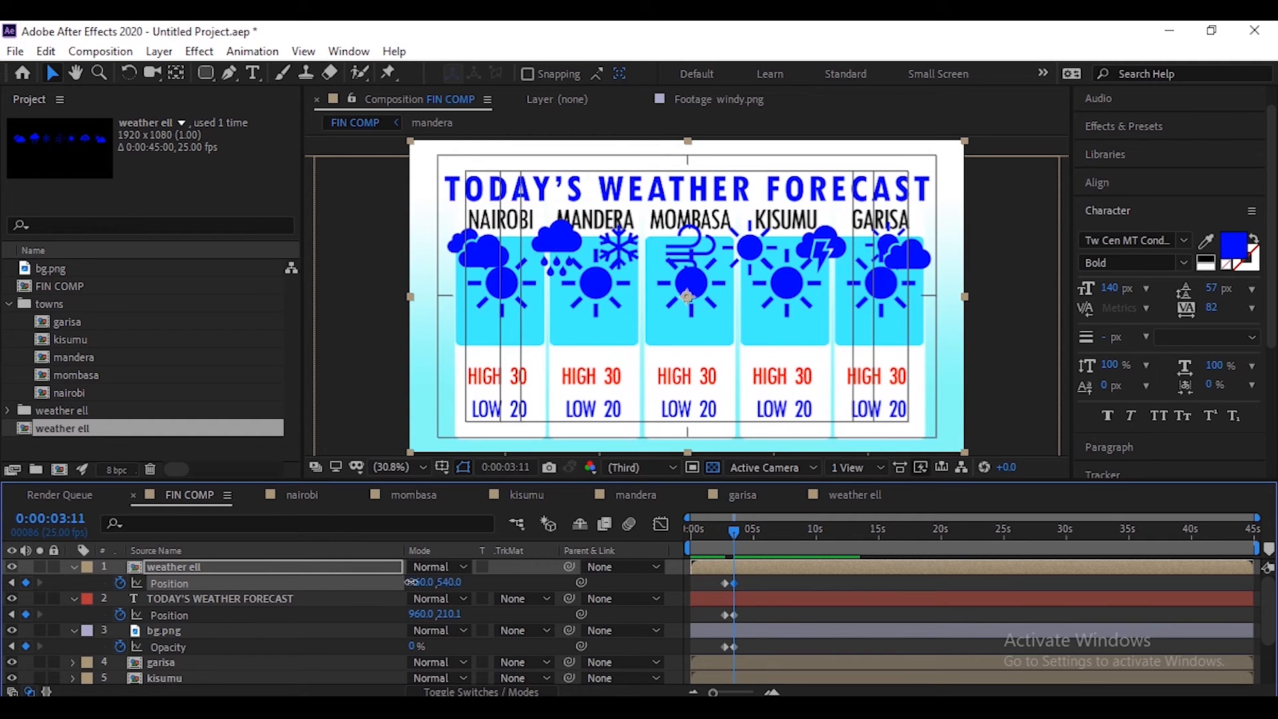
pyautogui.moveTo(410, 582); pyautogui.dragTo(337, 582)
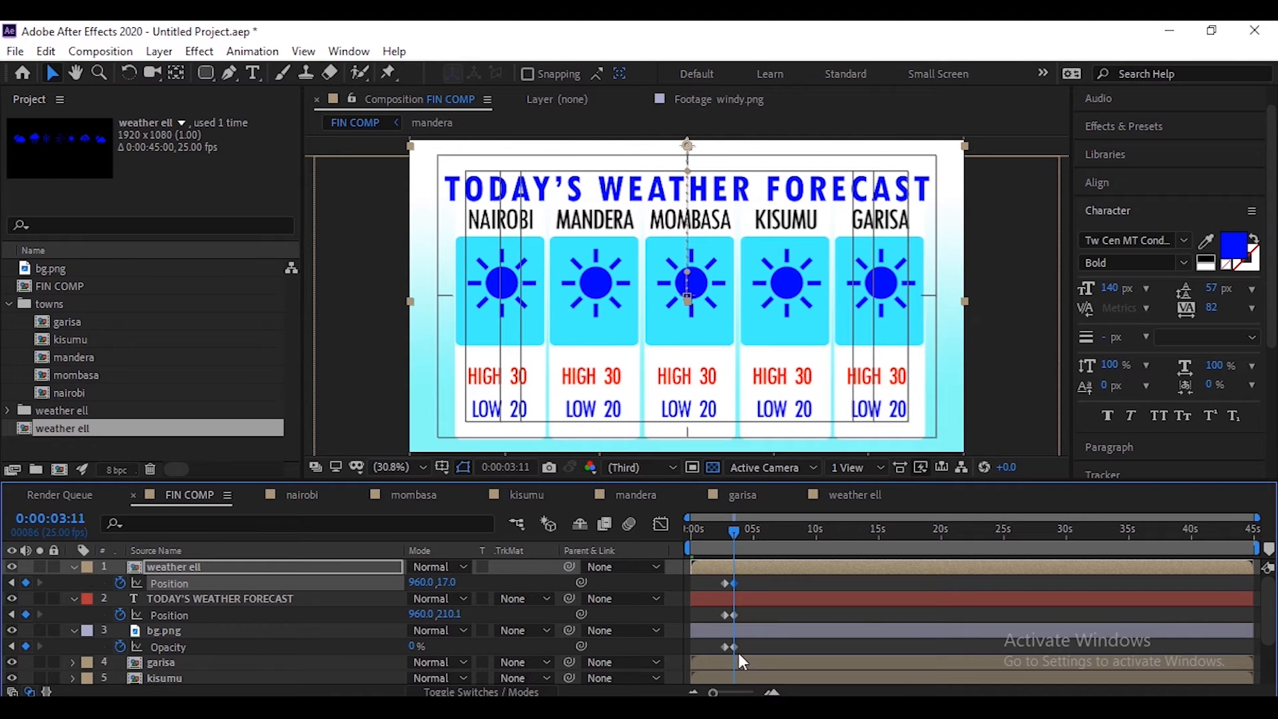
# Preview the icons and title moving up from 0:00:02:00 as the forecast is revealed
pyautogui.click(716, 532)
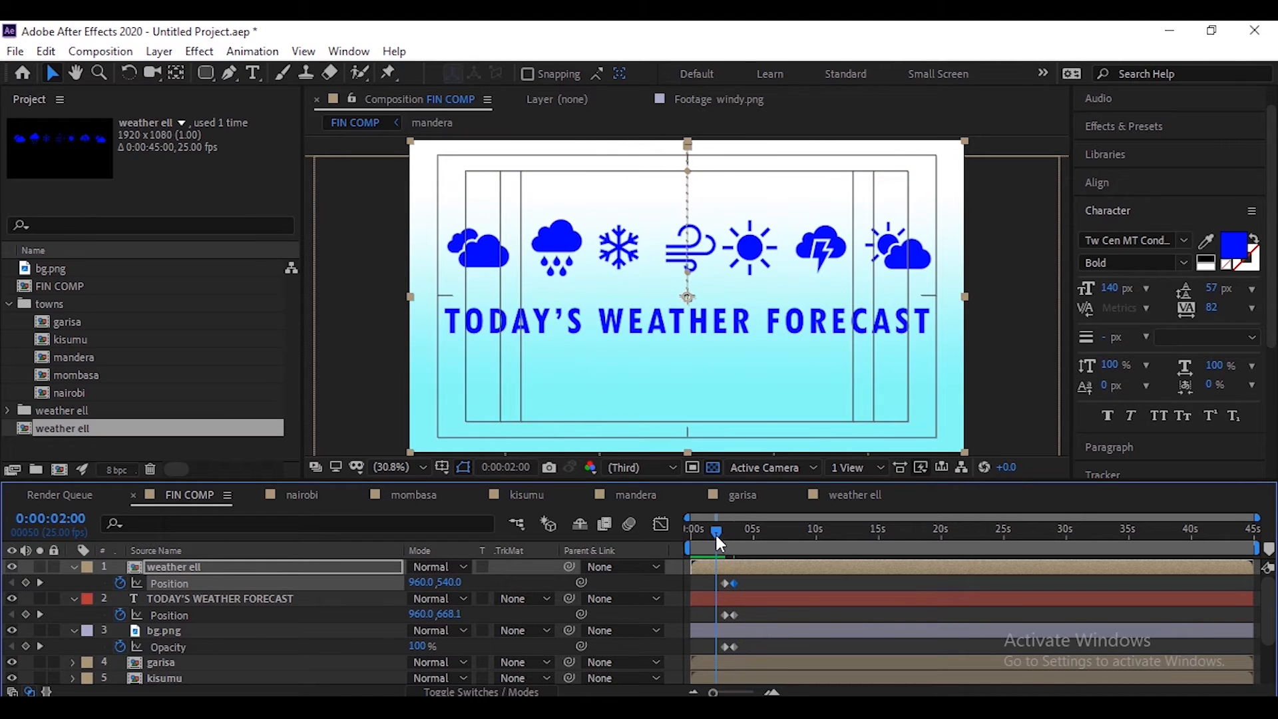
pyautogui.press('space')
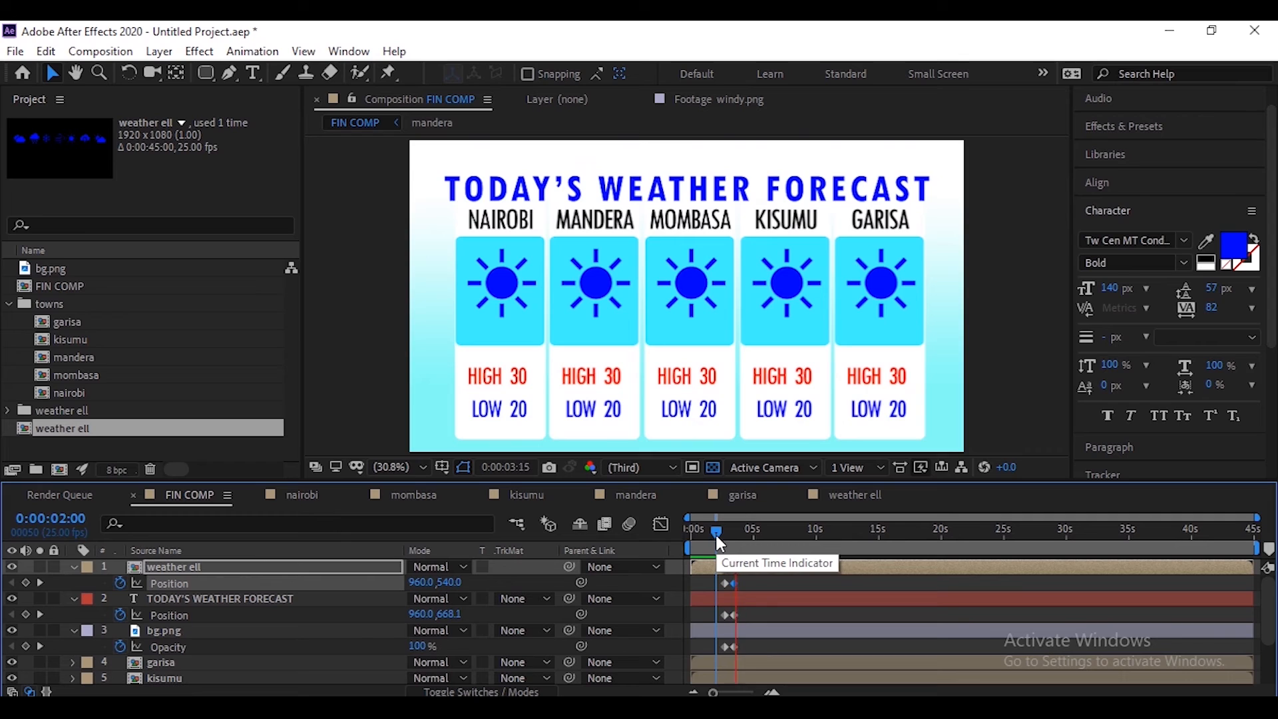
pyautogui.moveTo(717, 535)
pyautogui.mouseDown()
pyautogui.moveTo(702, 527)
pyautogui.moveTo(732, 530)
pyautogui.mouseUp()
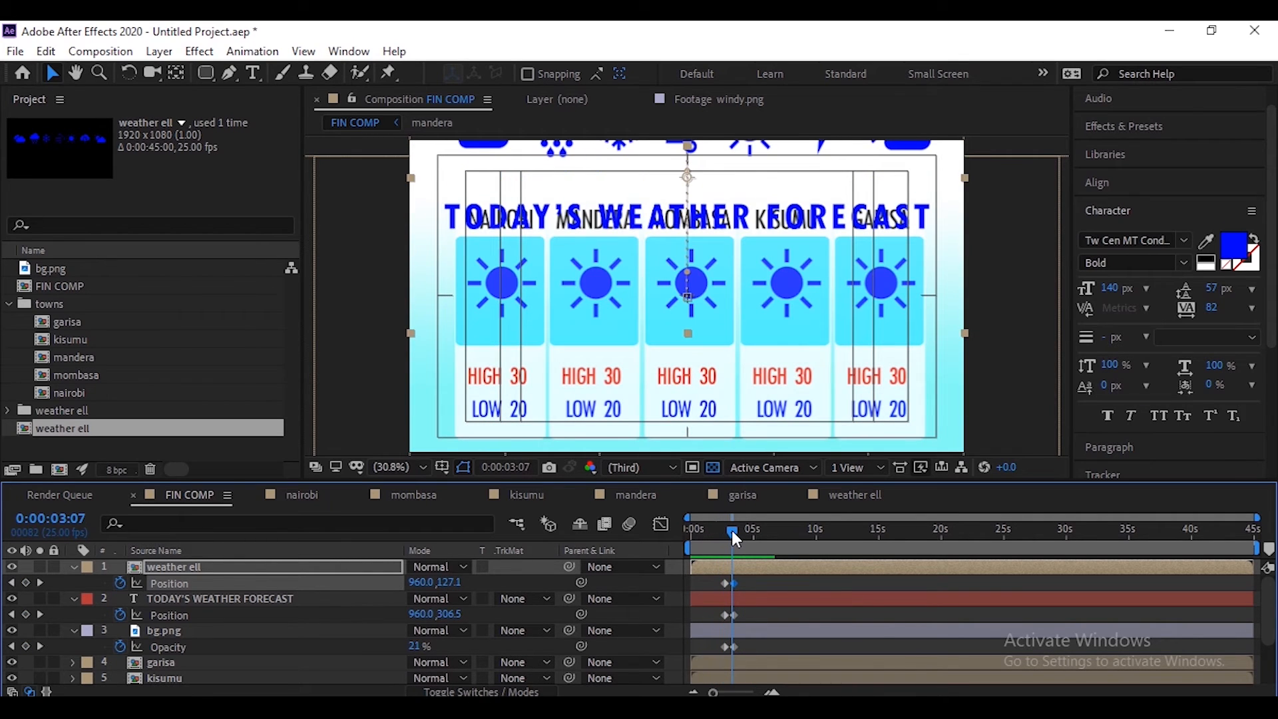
# Shift the position keyframes of weather ell and the TODAY'S WEATHER FORECAST title about 10 frames earlier than the bg.png fade, and check the transition
pyautogui.press('=')
pyautogui.press('=')
pyautogui.press('=')
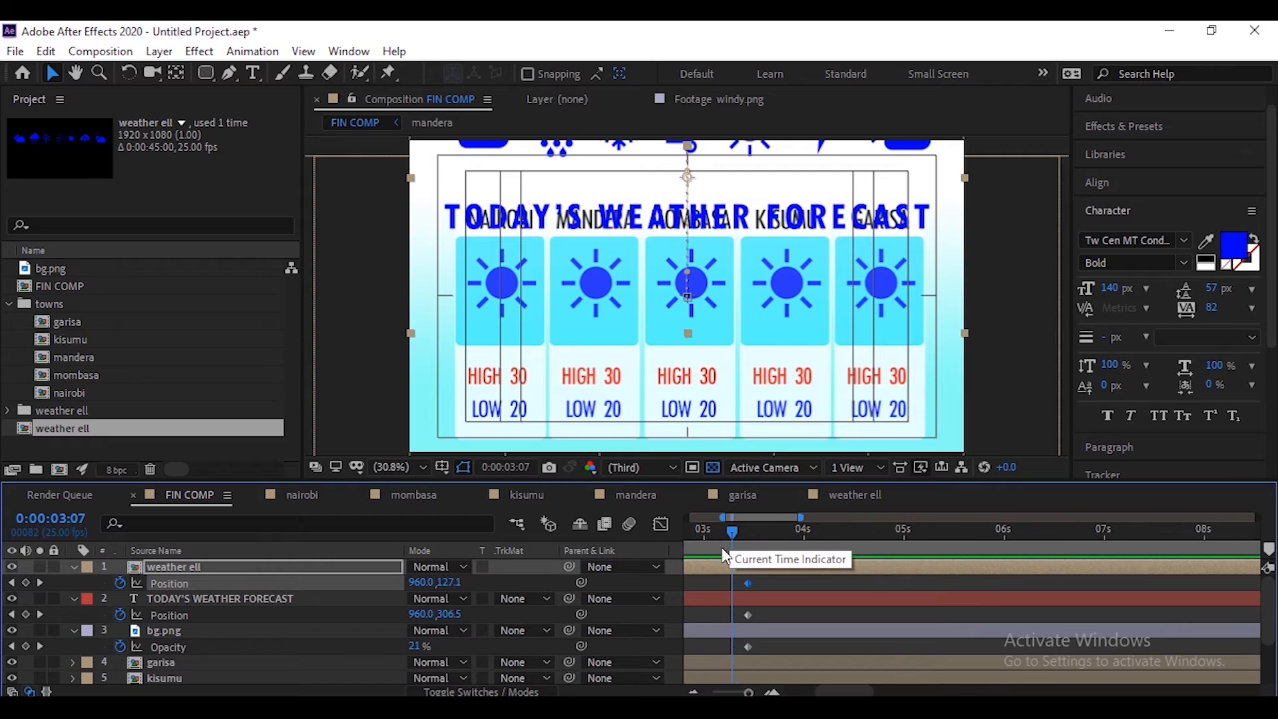
pyautogui.scroll(-2, 759, 629)
pyautogui.scroll(2, 759, 630)
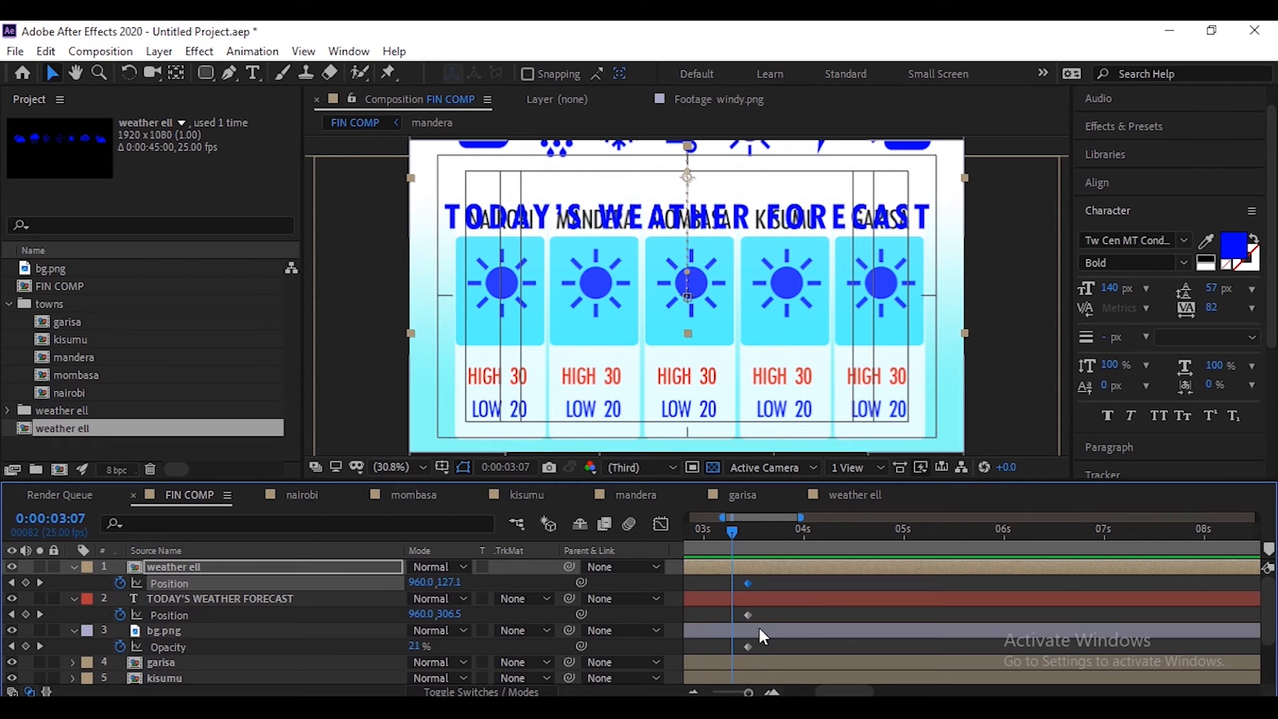
pyautogui.press('-')
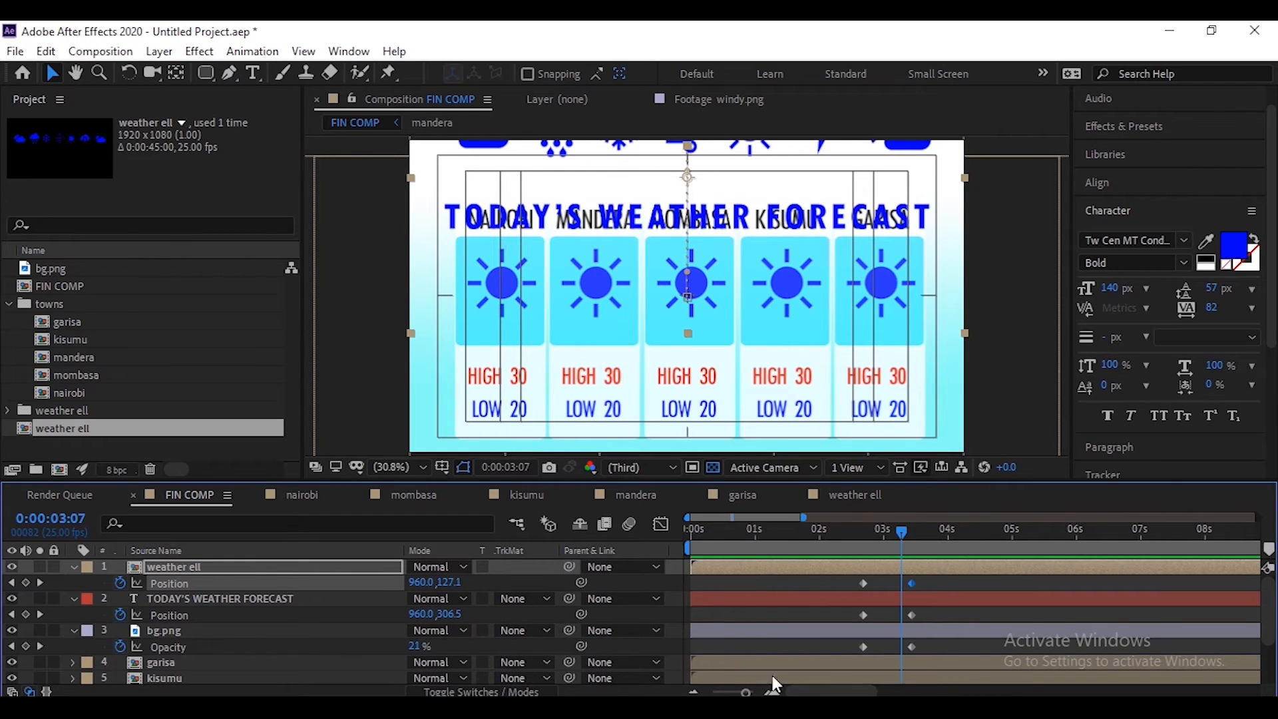
pyautogui.moveTo(852, 578); pyautogui.dragTo(887, 612)
pyautogui.moveTo(833, 529); pyautogui.dragTo(936, 544)
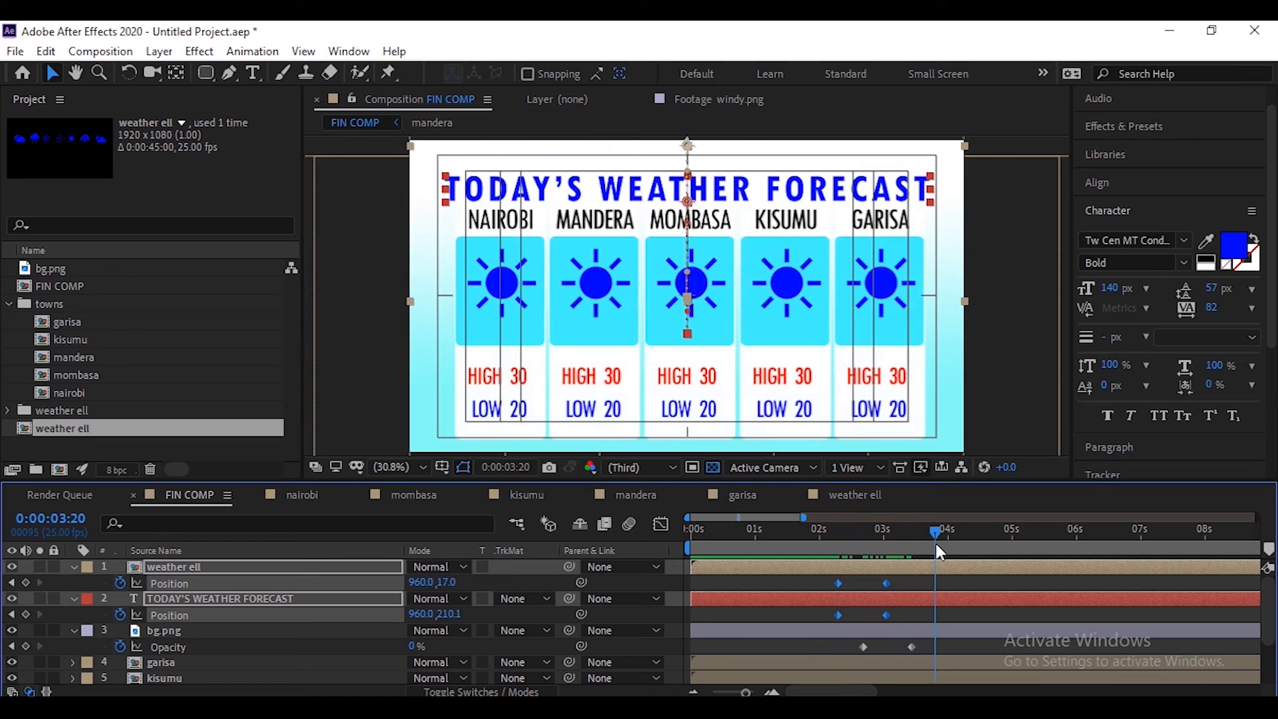
pyautogui.click(952, 574)
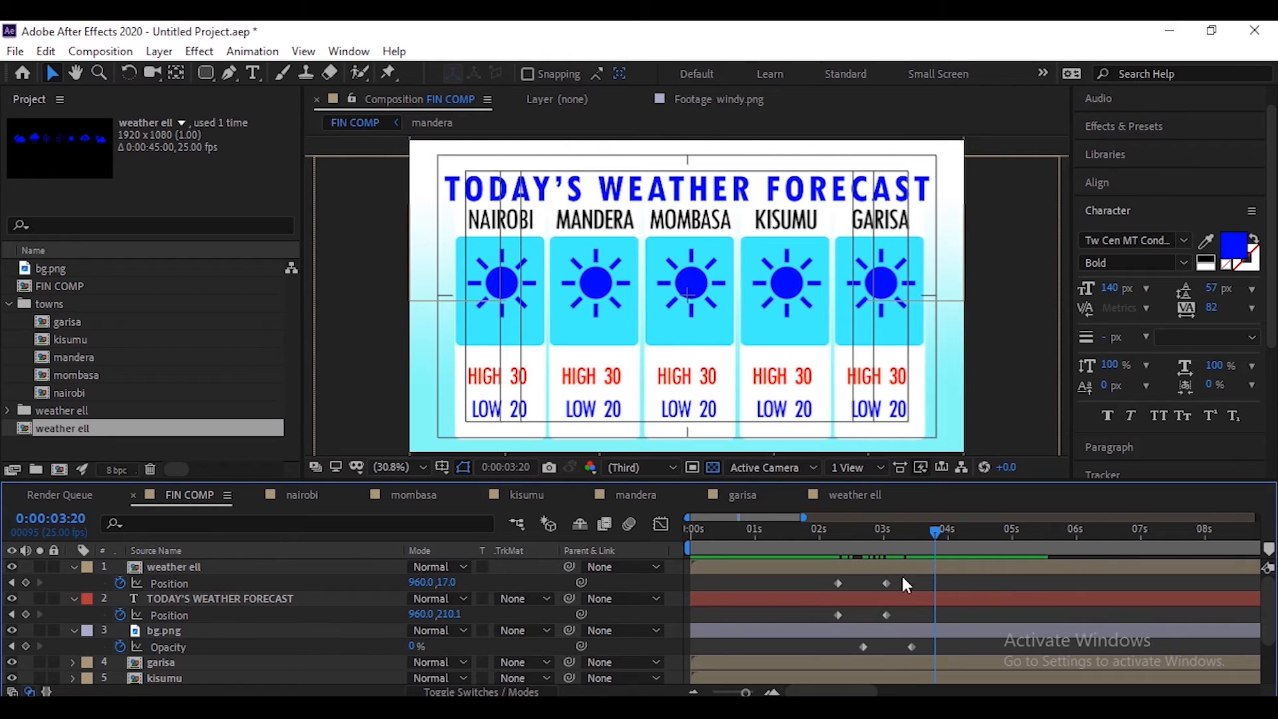
pyautogui.moveTo(829, 529); pyautogui.dragTo(945, 532)
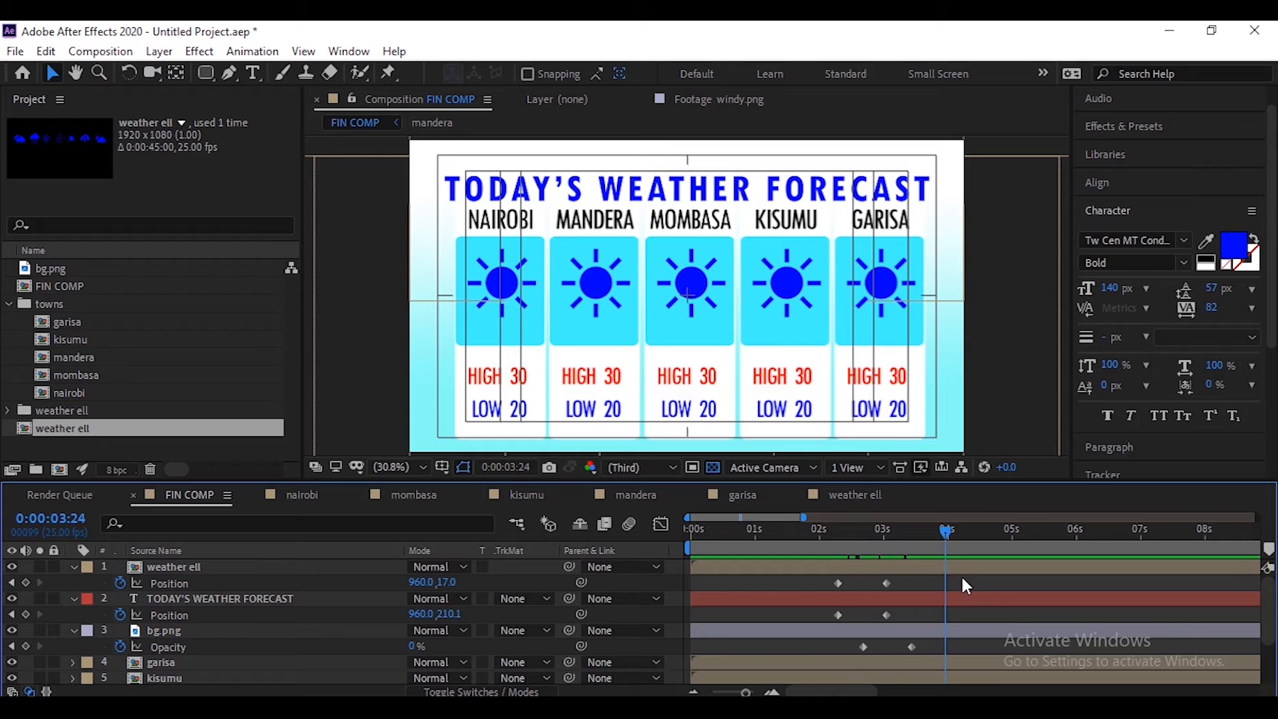
# Collapse the properties of the weather ell, title and upper bg.png layers, and move the nairobi layer directly above garisa
pyautogui.press('-')
pyautogui.press('-')
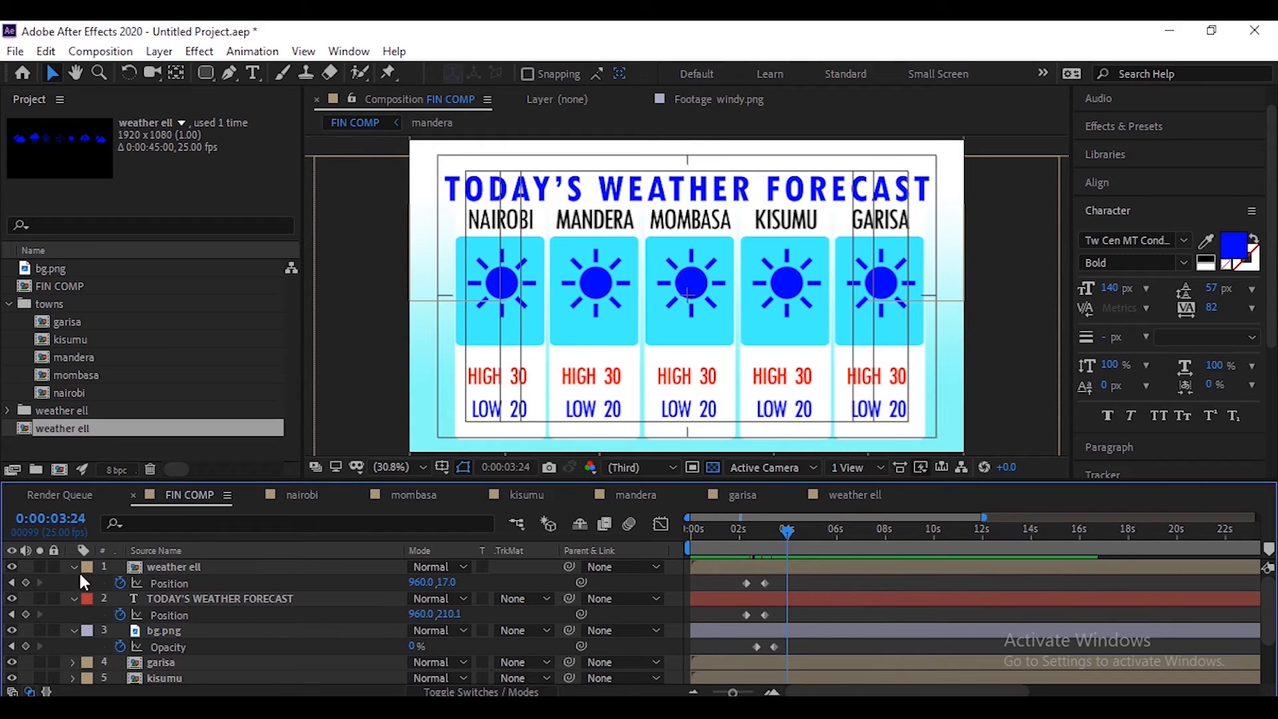
pyautogui.click(74, 566)
pyautogui.click(72, 582)
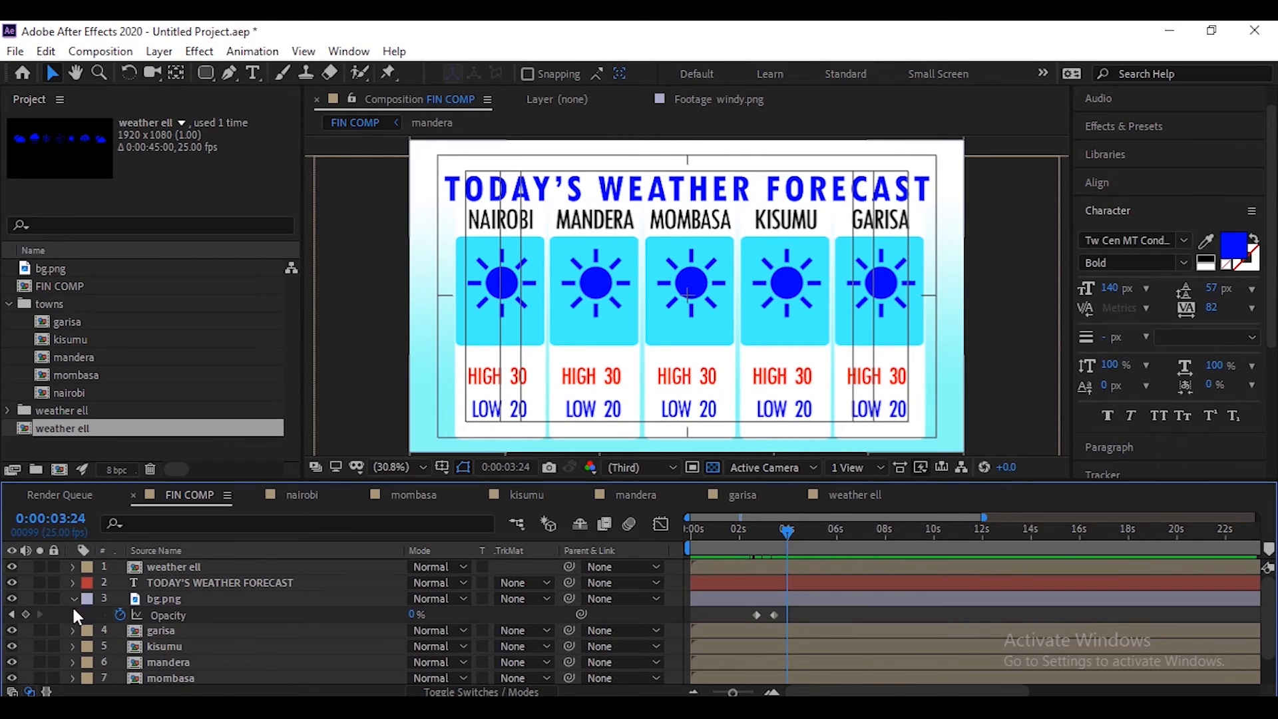
pyautogui.click(72, 598)
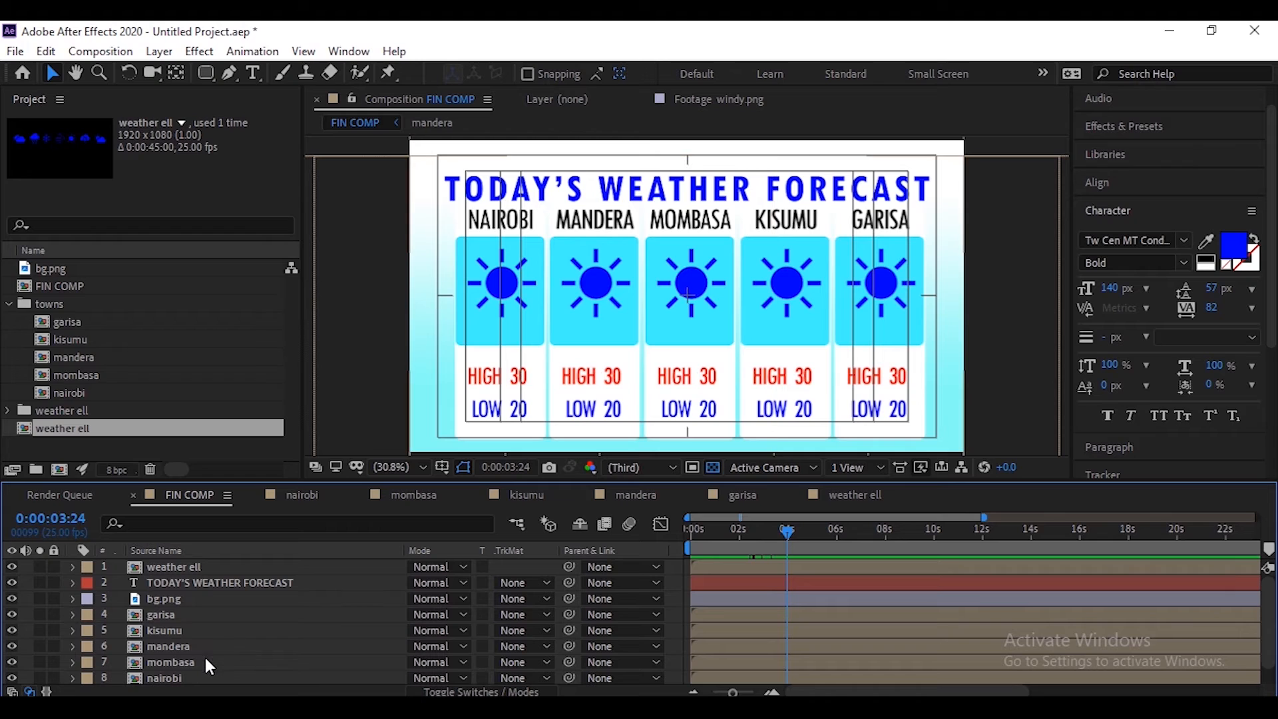
pyautogui.click(186, 676)
pyautogui.moveTo(161, 677); pyautogui.dragTo(178, 630)
# Add position keyframes to the garisa, kisumu, mandera and mombasa layers just past 4 seconds and at 0:00:02:23
pyautogui.click(178, 633)
pyautogui.scroll(-1, 214, 649)
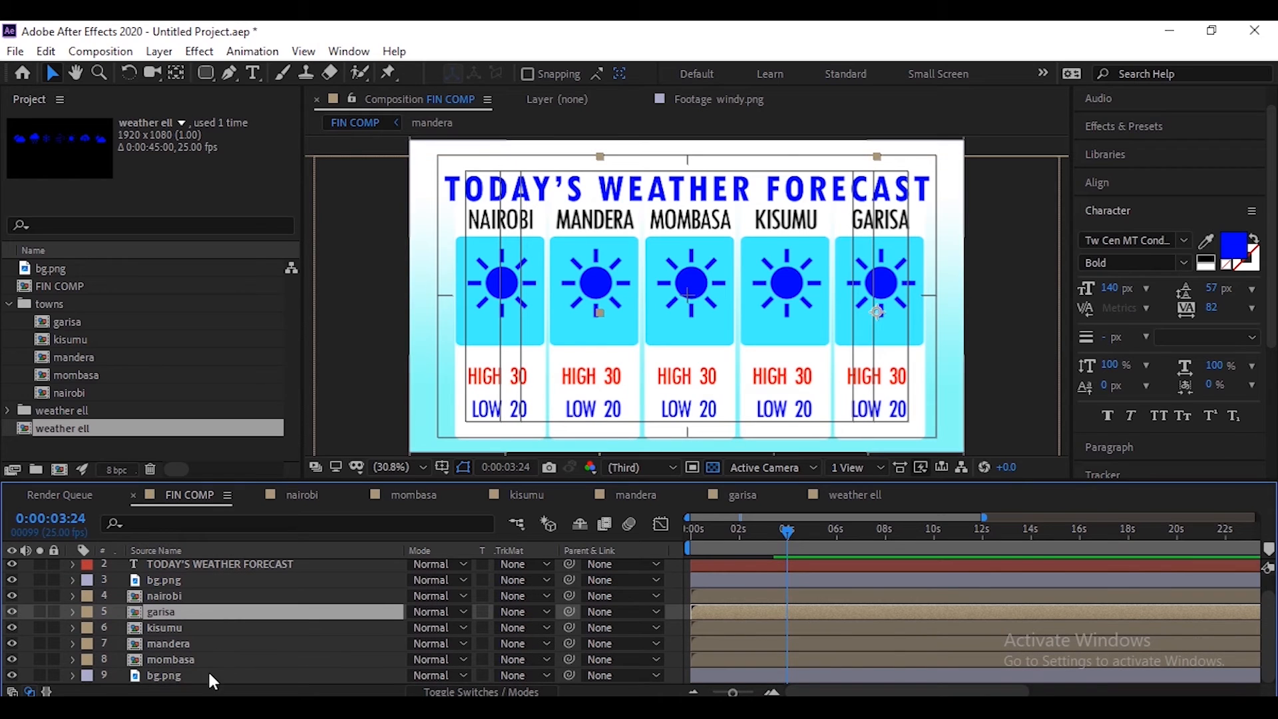
pyautogui.keyDown('shift'); pyautogui.click(202, 663); pyautogui.keyUp('shift')
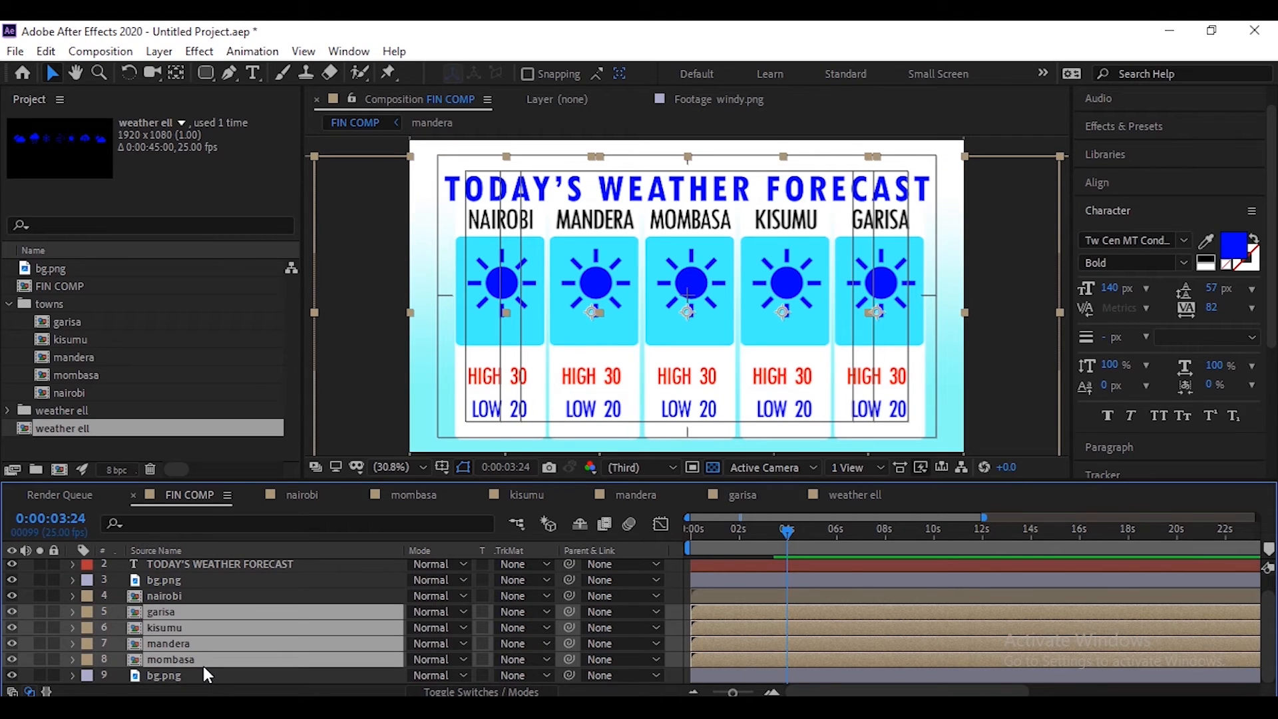
pyautogui.press('p')
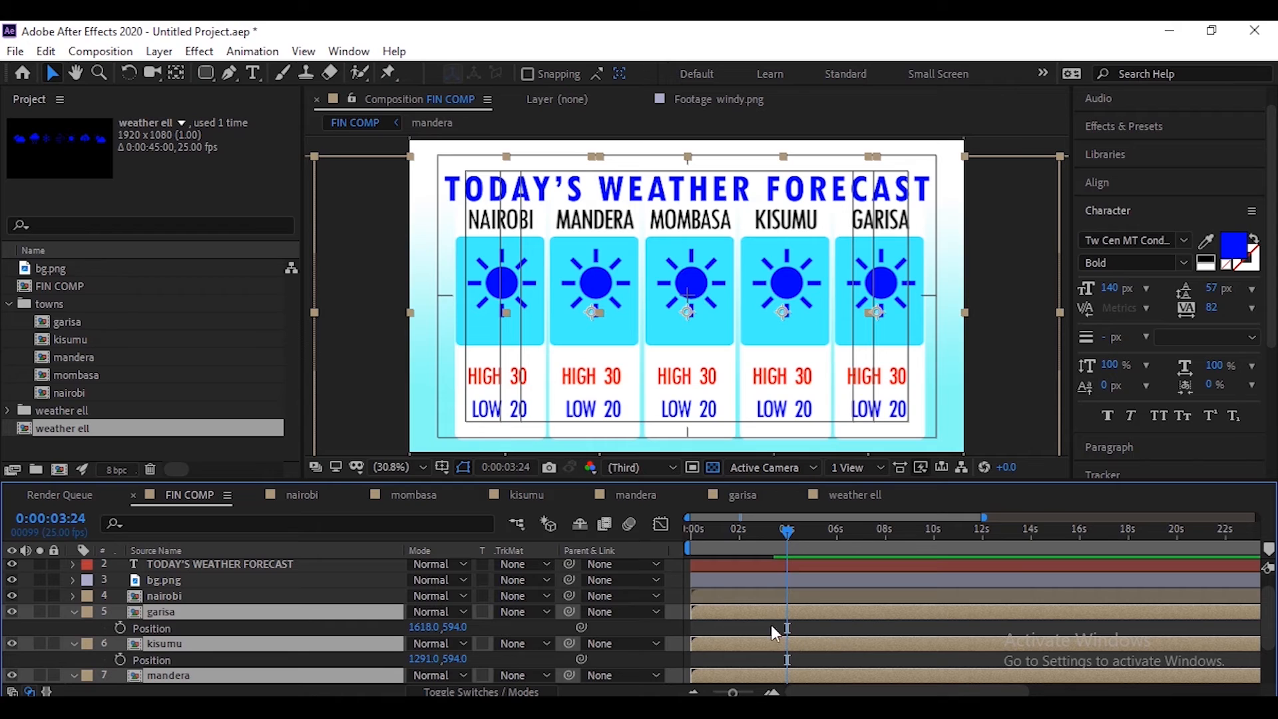
pyautogui.click(783, 530)
pyautogui.moveTo(785, 533)
pyautogui.mouseDown()
pyautogui.moveTo(832, 533)
pyautogui.moveTo(708, 534)
pyautogui.moveTo(813, 540)
pyautogui.moveTo(756, 556)
pyautogui.moveTo(791, 552)
pyautogui.mouseUp()
pyautogui.click(121, 627)
pyautogui.click(121, 659)
pyautogui.moveTo(793, 530); pyautogui.dragTo(763, 546)
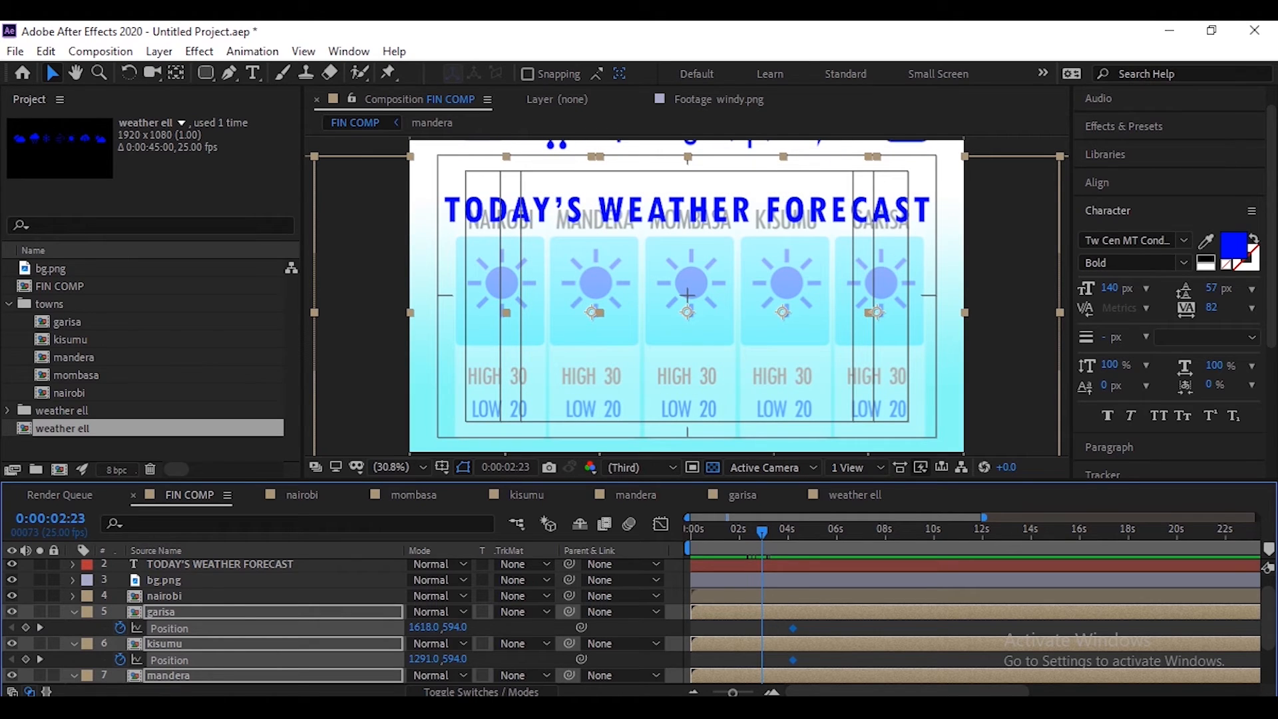
pyautogui.click(26, 628)
pyautogui.click(70, 623)
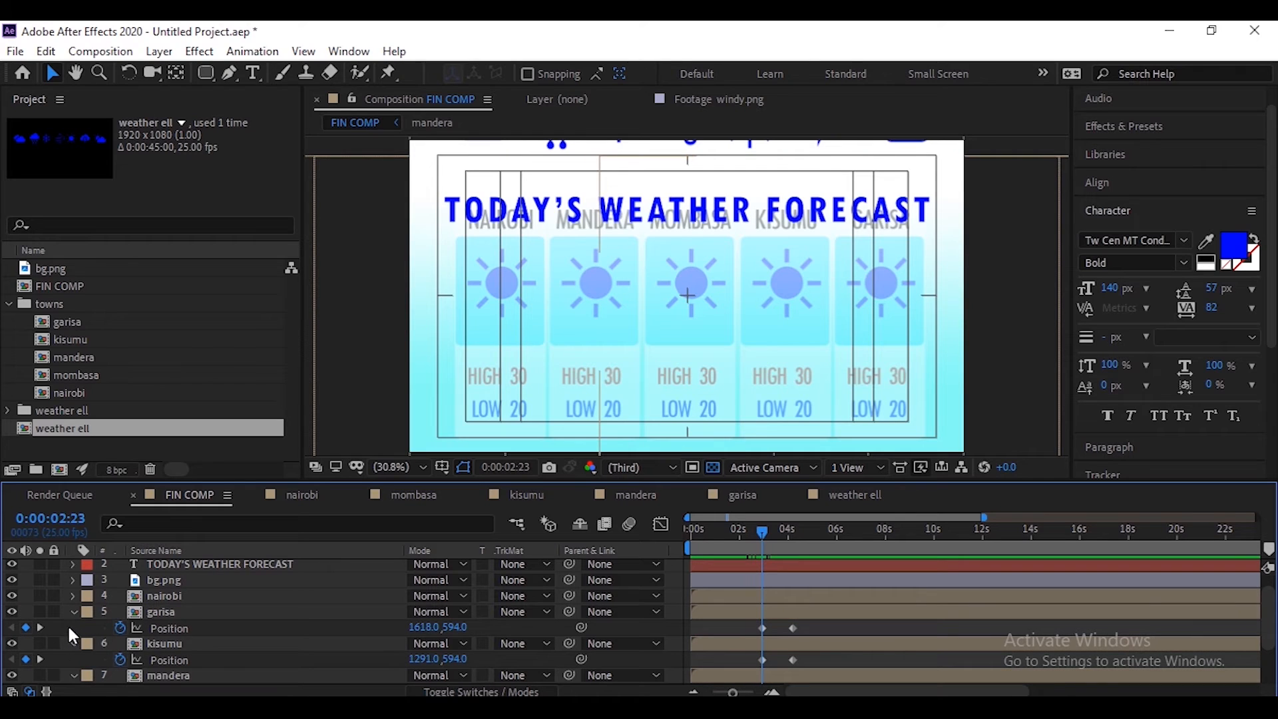
# Match the garisa, kisumu, mandera and mombasa layers to nairobi's horizontal position at 0:00:02:23 by setting their position X to 303
pyautogui.click(173, 595)
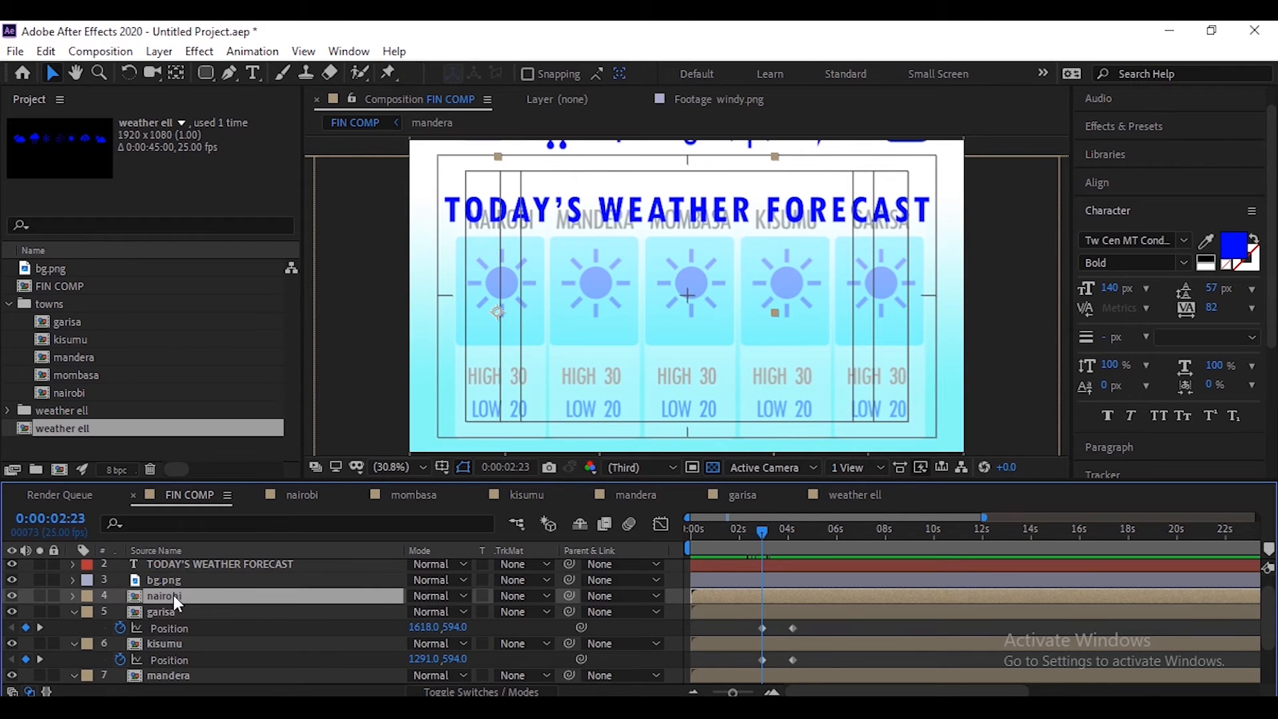
pyautogui.press('p')
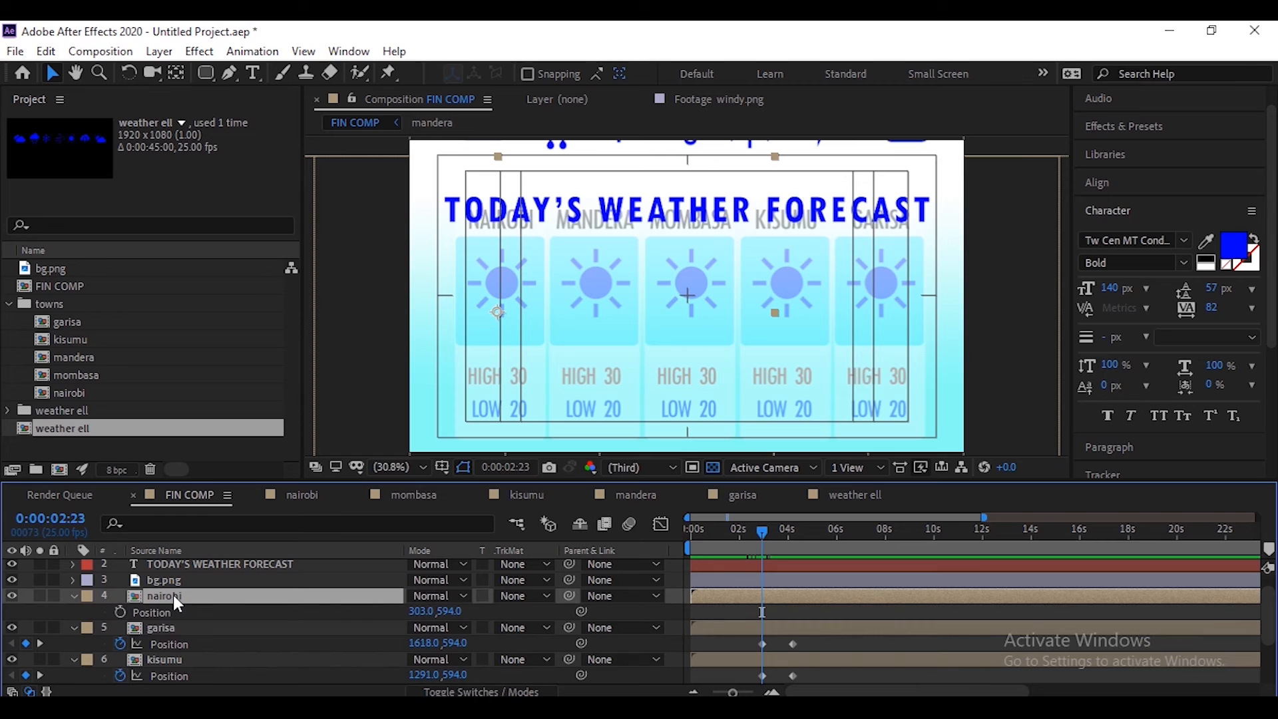
pyautogui.press('p')
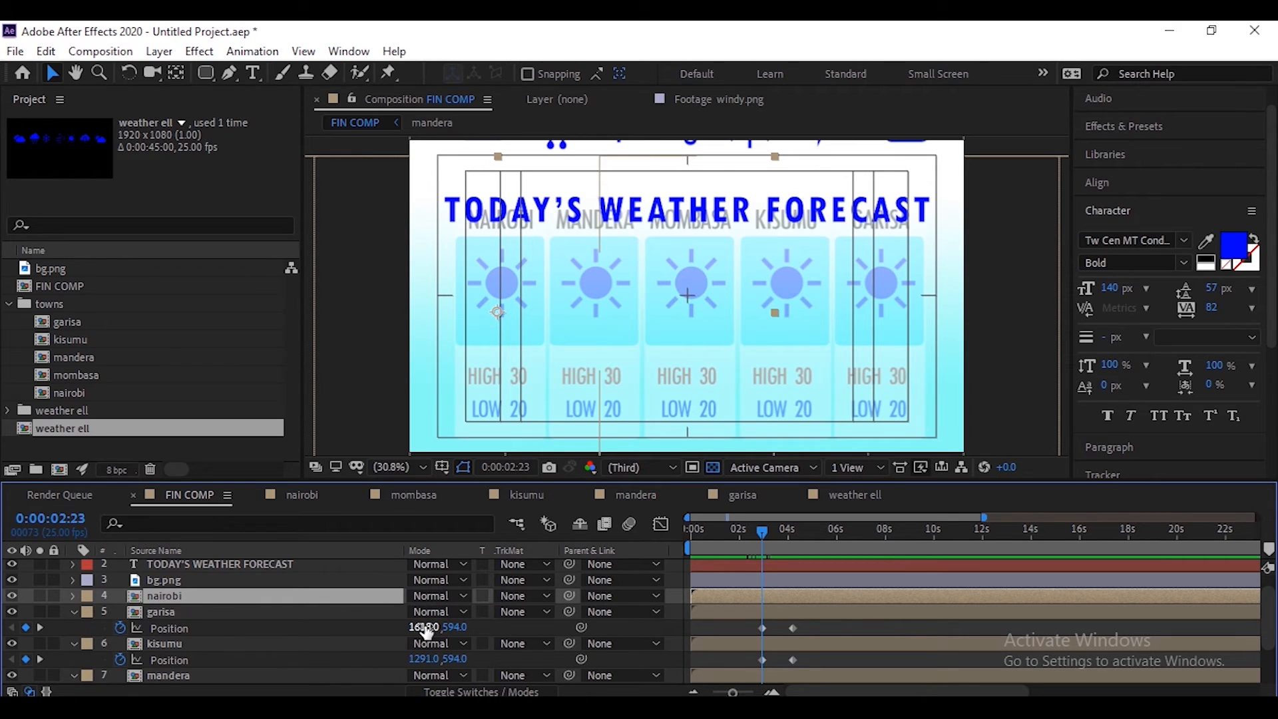
pyautogui.click(173, 610)
pyautogui.scroll(-2, 225, 637)
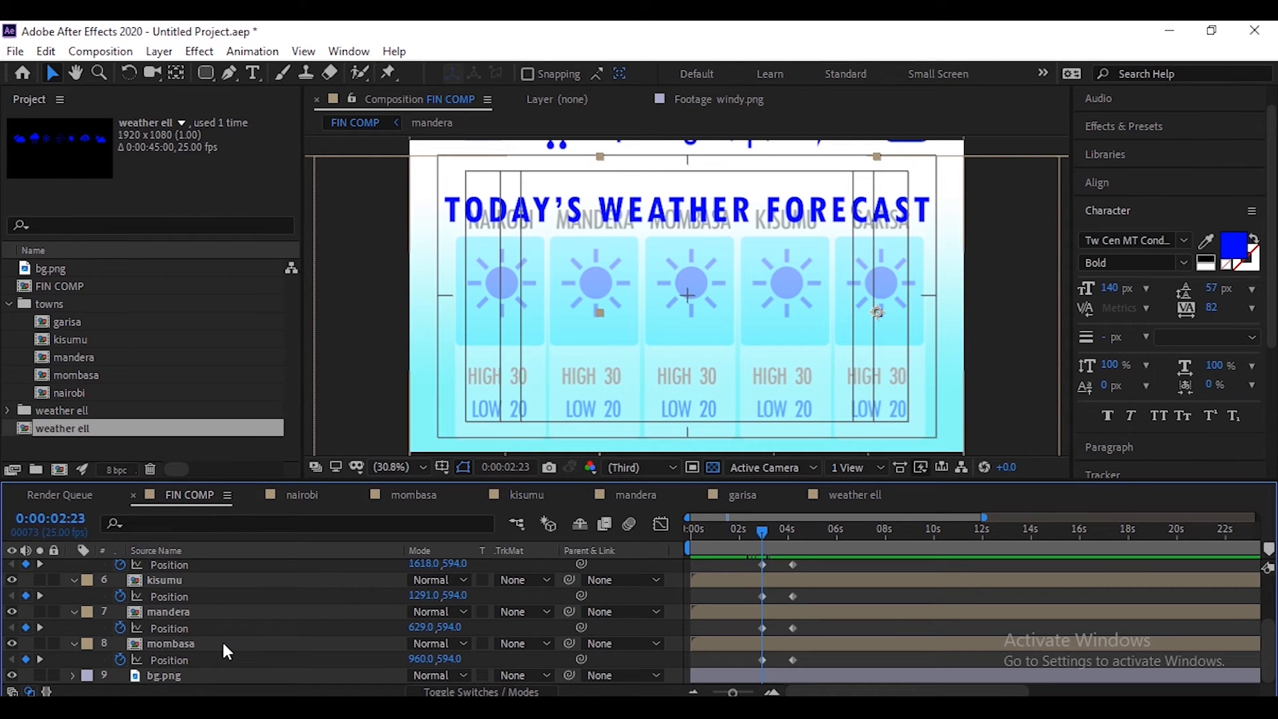
pyautogui.keyDown('shift'); pyautogui.click(222, 640); pyautogui.keyUp('shift')
pyautogui.click(416, 658)
pyautogui.write('303')
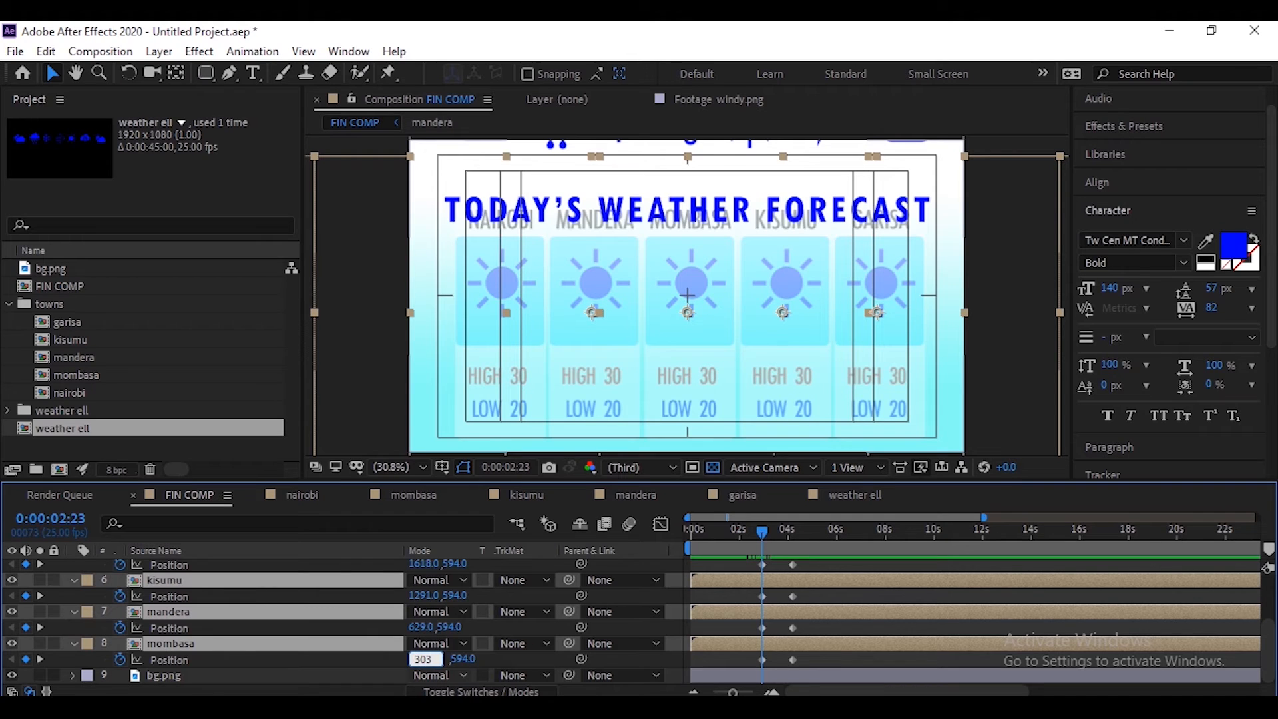
pyautogui.press('Return')
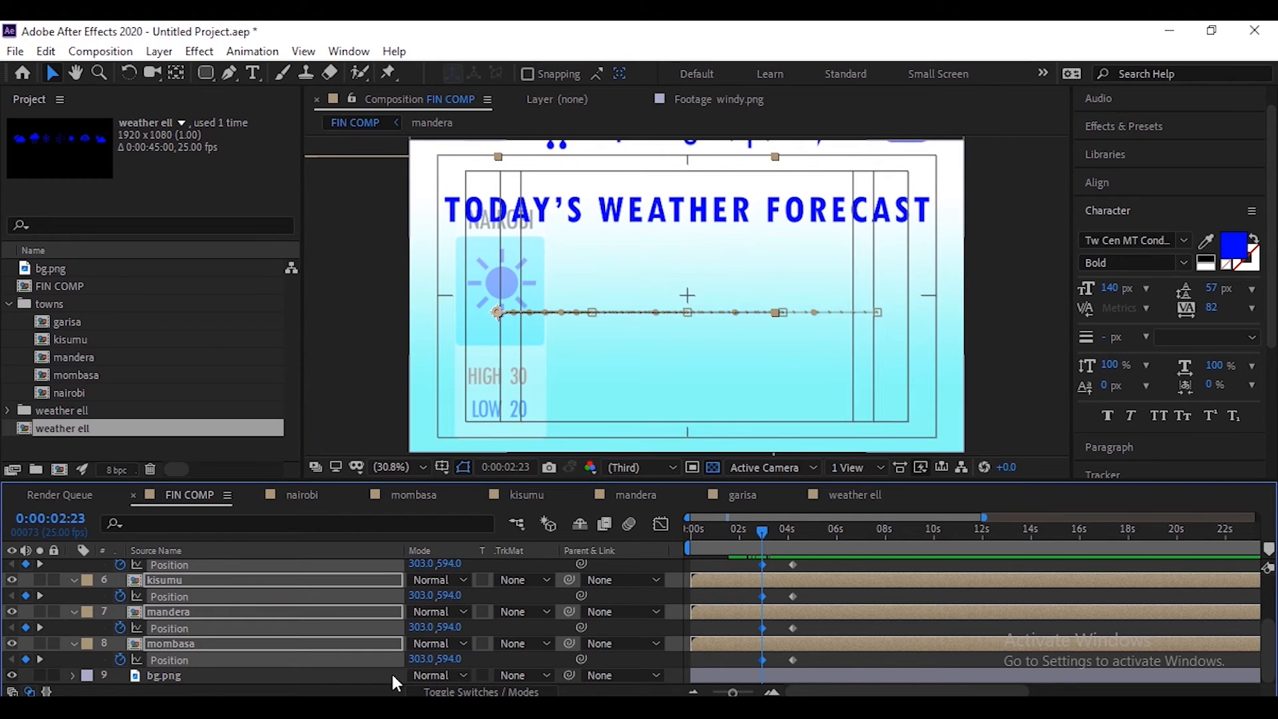
pyautogui.click(934, 599)
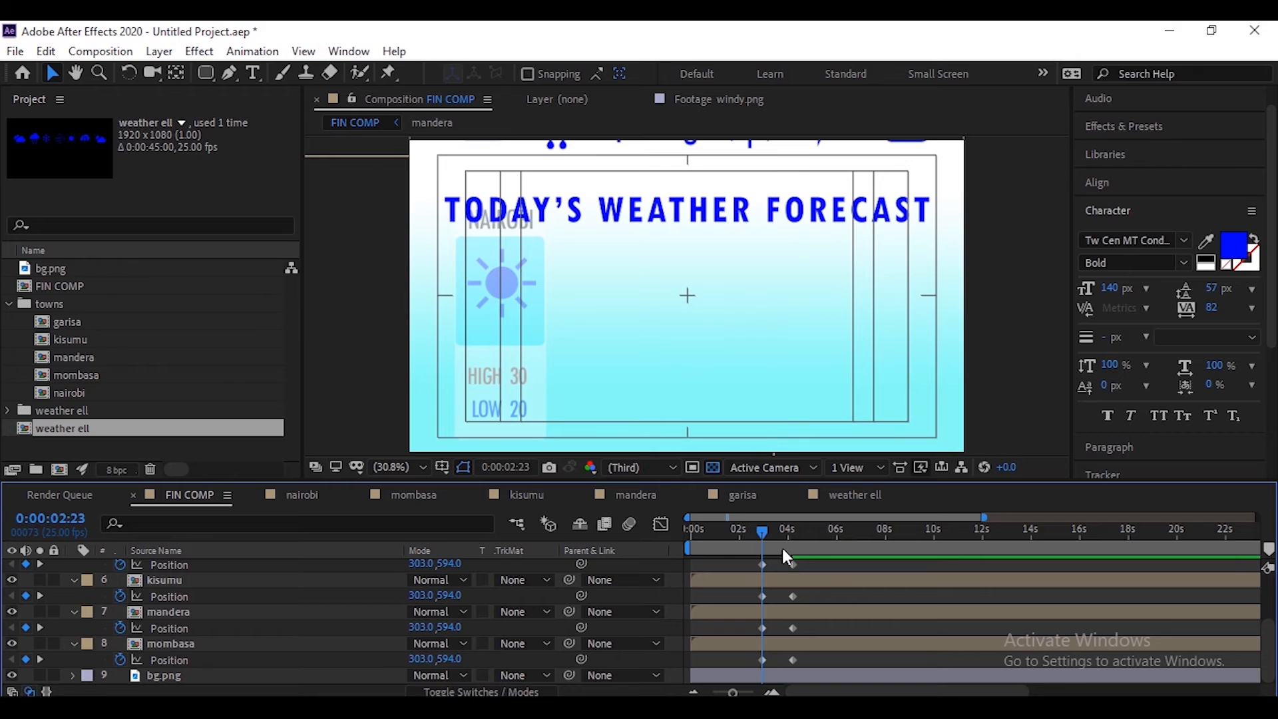
# Play FIN COMP from the start to review the intro and the town cards sliding out
pyautogui.press('Home')
pyautogui.press('space')
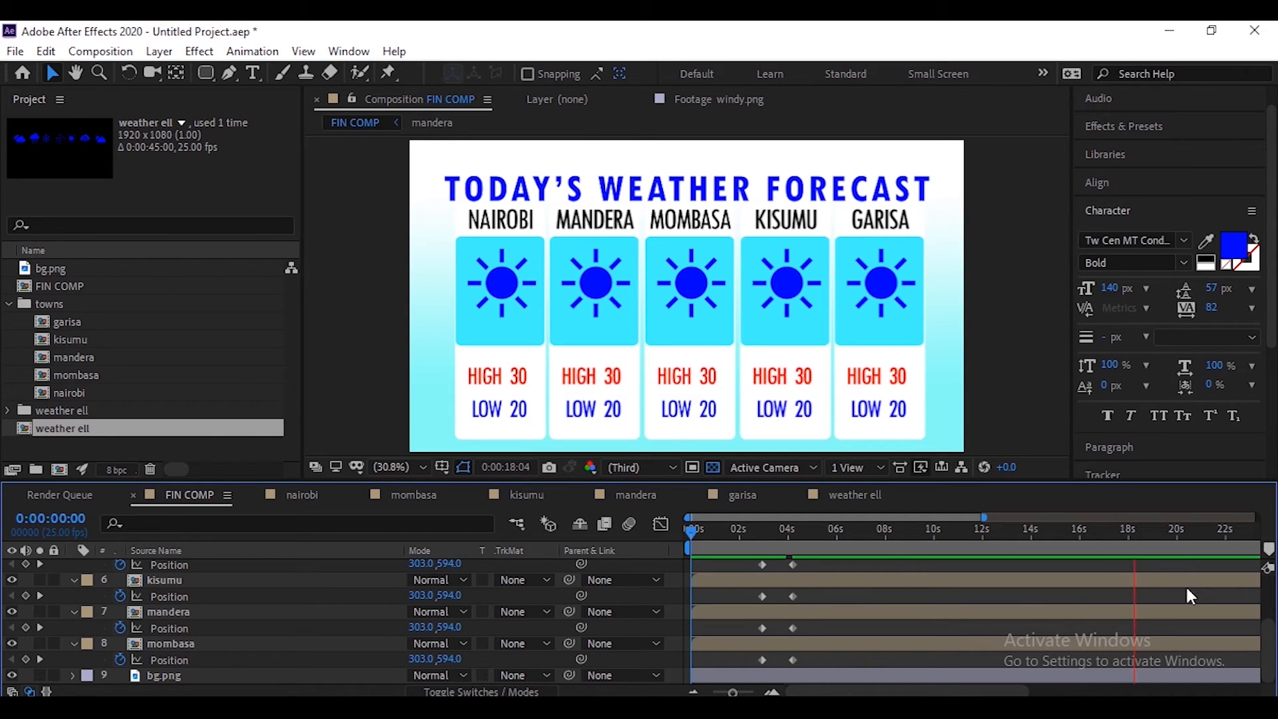
pyautogui.press('space')
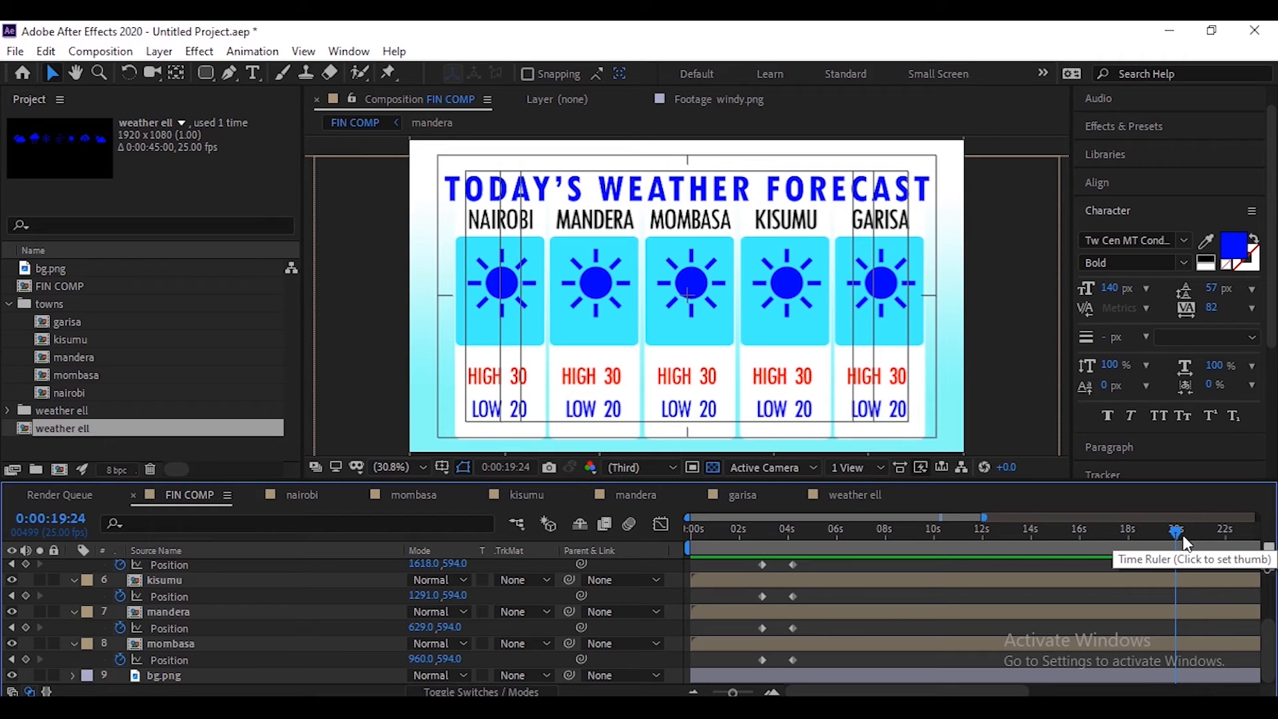
# Duplicate the garisa layer and move the copy above the nairobi layer
pyautogui.moveTo(1177, 527)
pyautogui.mouseDown()
pyautogui.moveTo(1196, 524)
pyautogui.moveTo(1178, 534)
pyautogui.mouseUp()
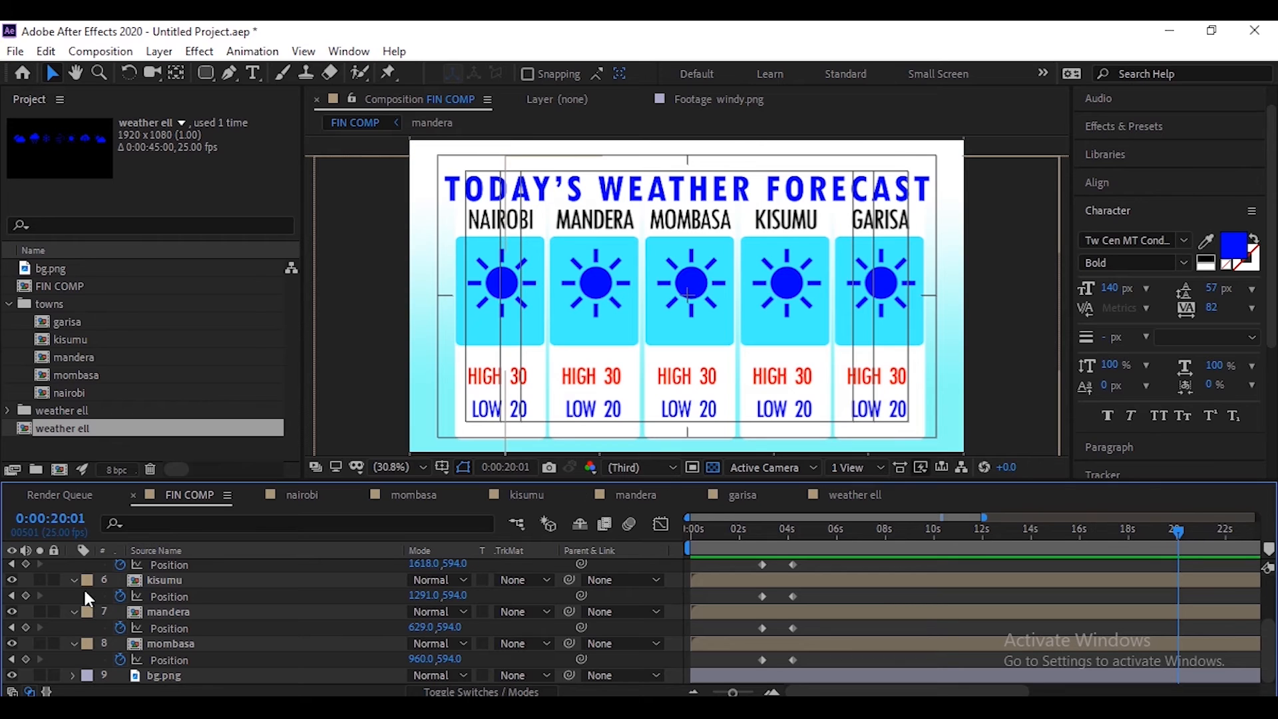
pyautogui.scroll(3, 188, 656)
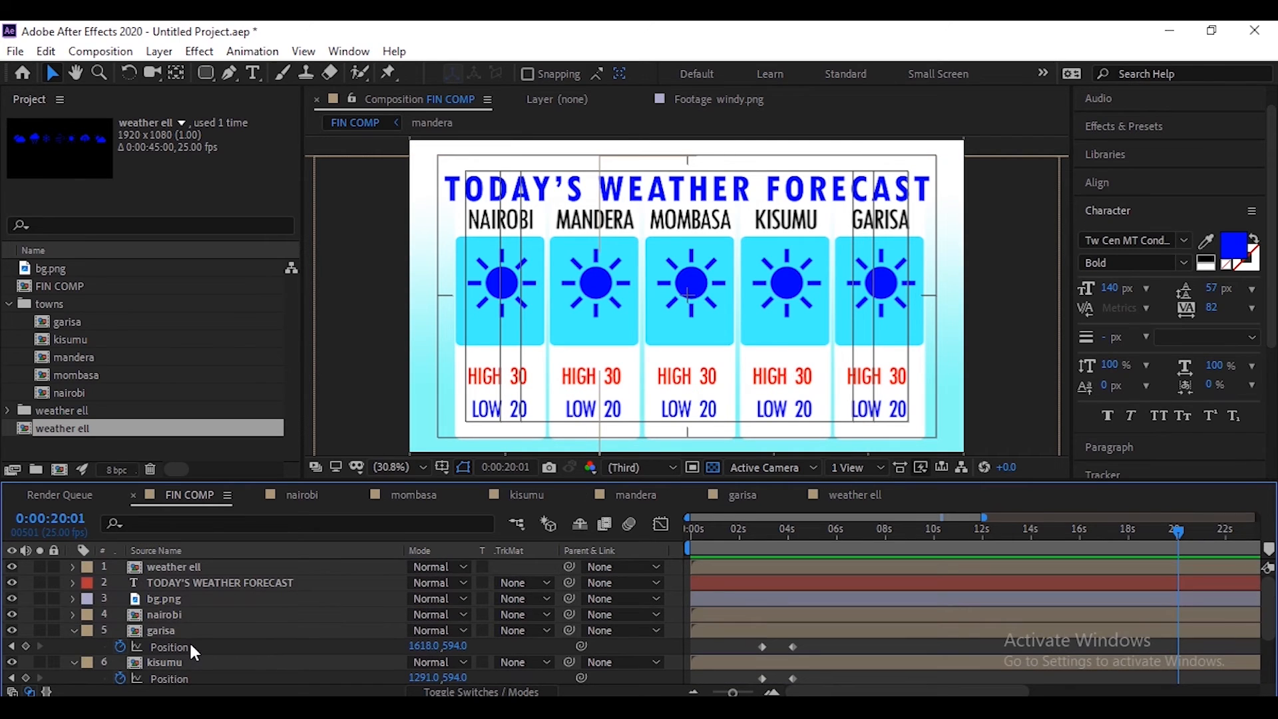
pyautogui.scroll(-3, 186, 643)
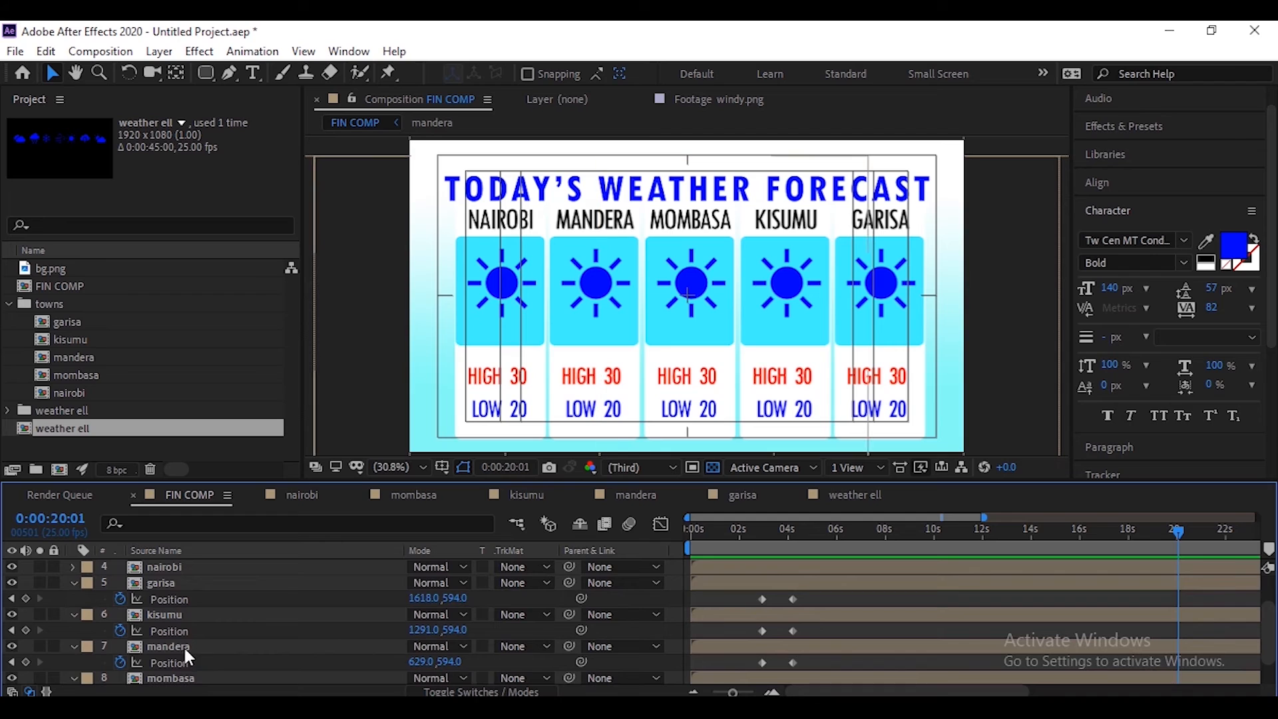
pyautogui.click(157, 583)
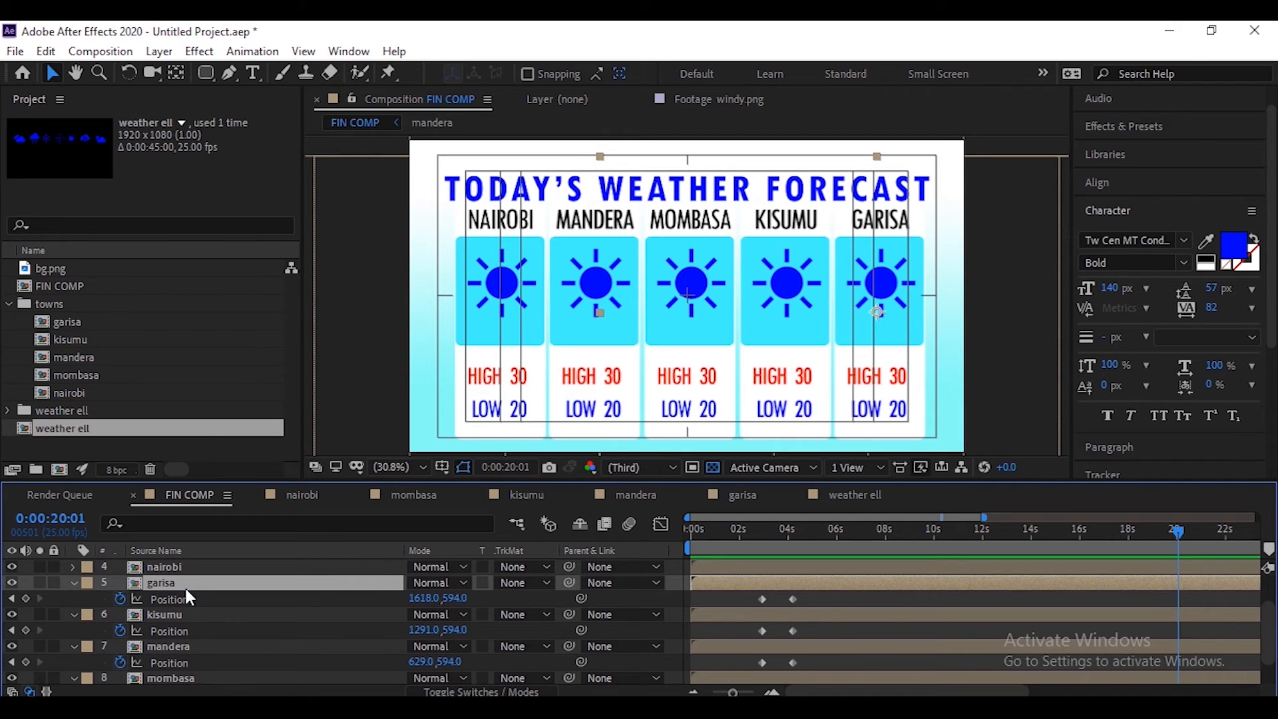
pyautogui.hotkey('ctrl', 'd')
pyautogui.moveTo(184, 582); pyautogui.dragTo(189, 611)
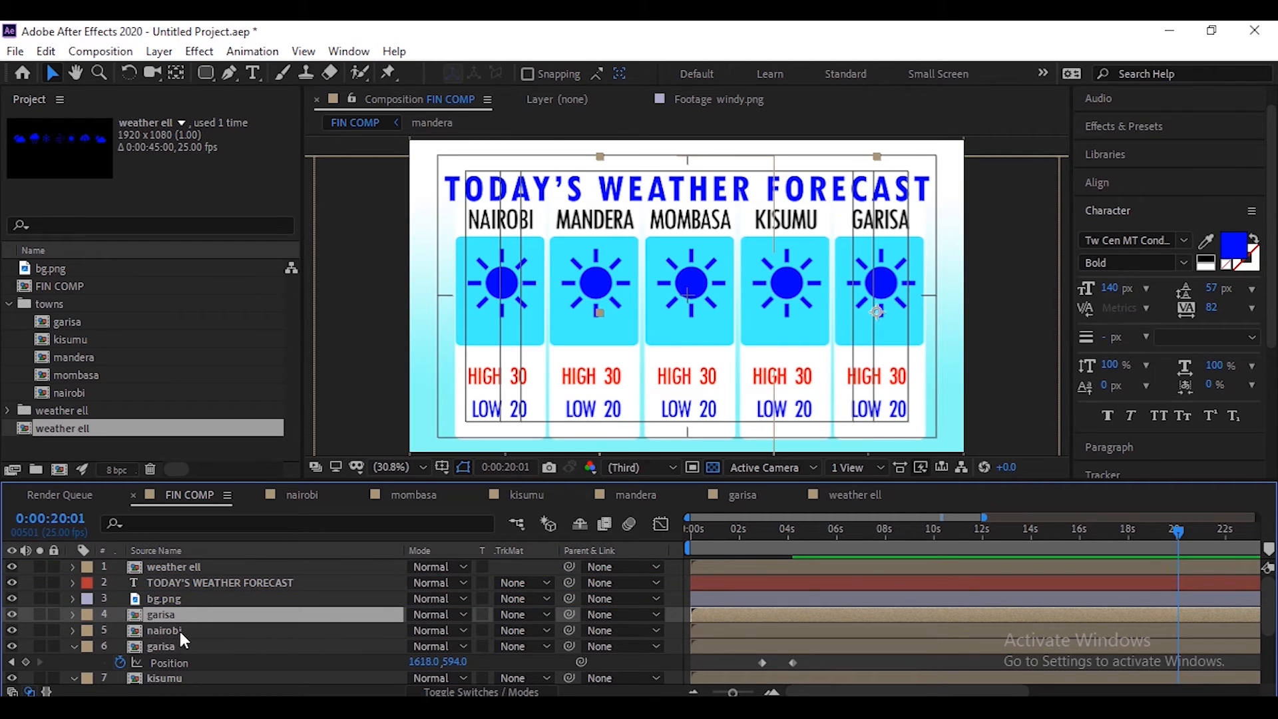
# Trim the upper garisa layer to start at about 14 seconds and the lower garisa layer to end there
pyautogui.moveTo(693, 613); pyautogui.dragTo(1045, 612)
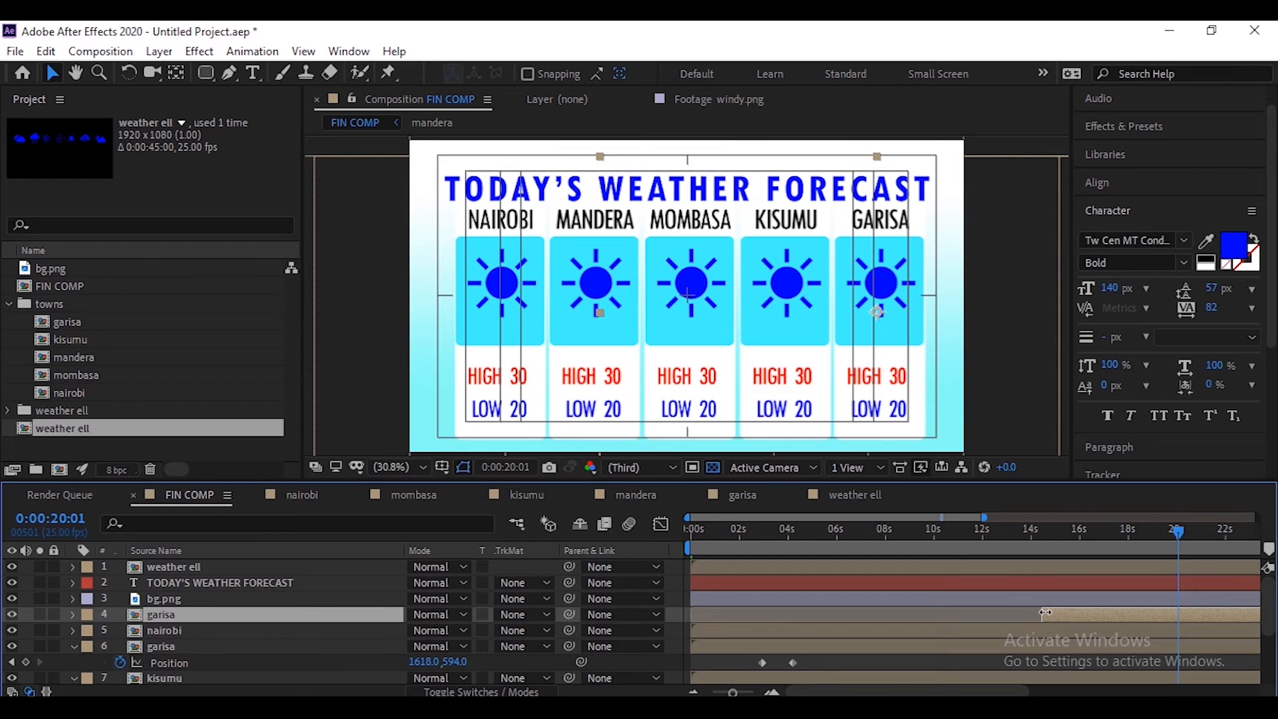
pyautogui.press('-')
pyautogui.press('-')
pyautogui.press('-')
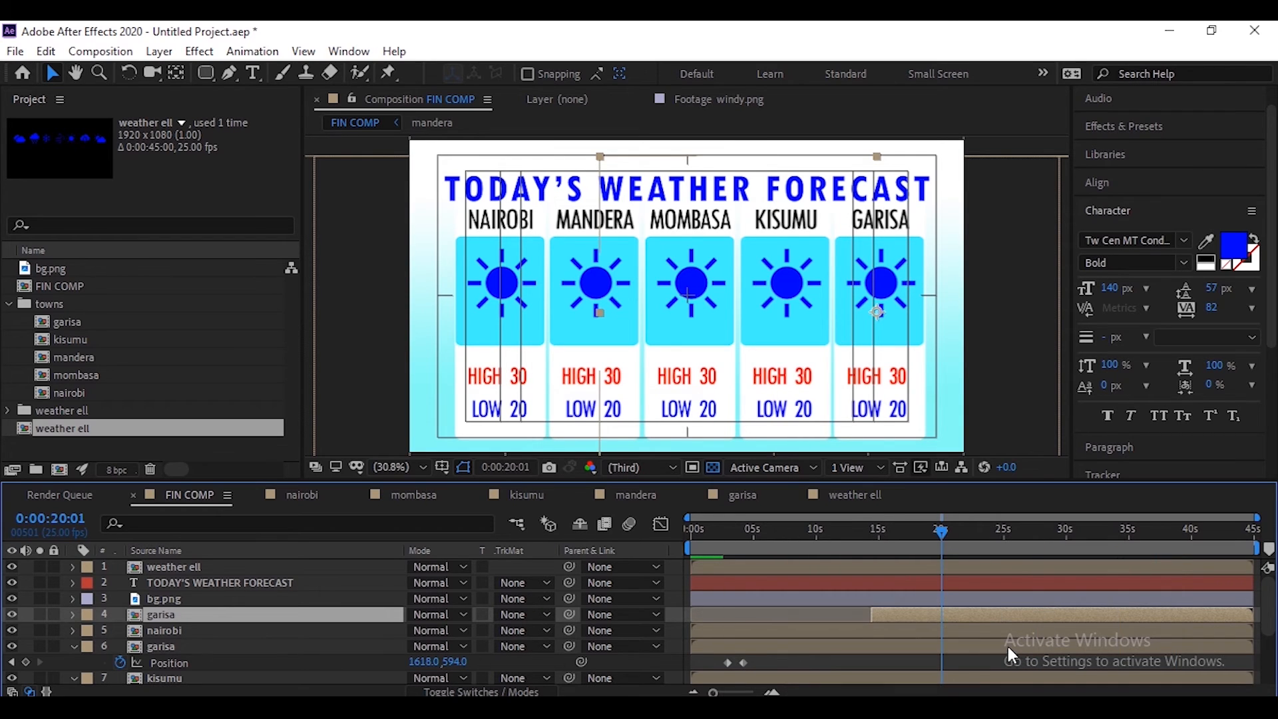
pyautogui.click(1006, 643)
pyautogui.moveTo(1250, 645); pyautogui.dragTo(871, 654)
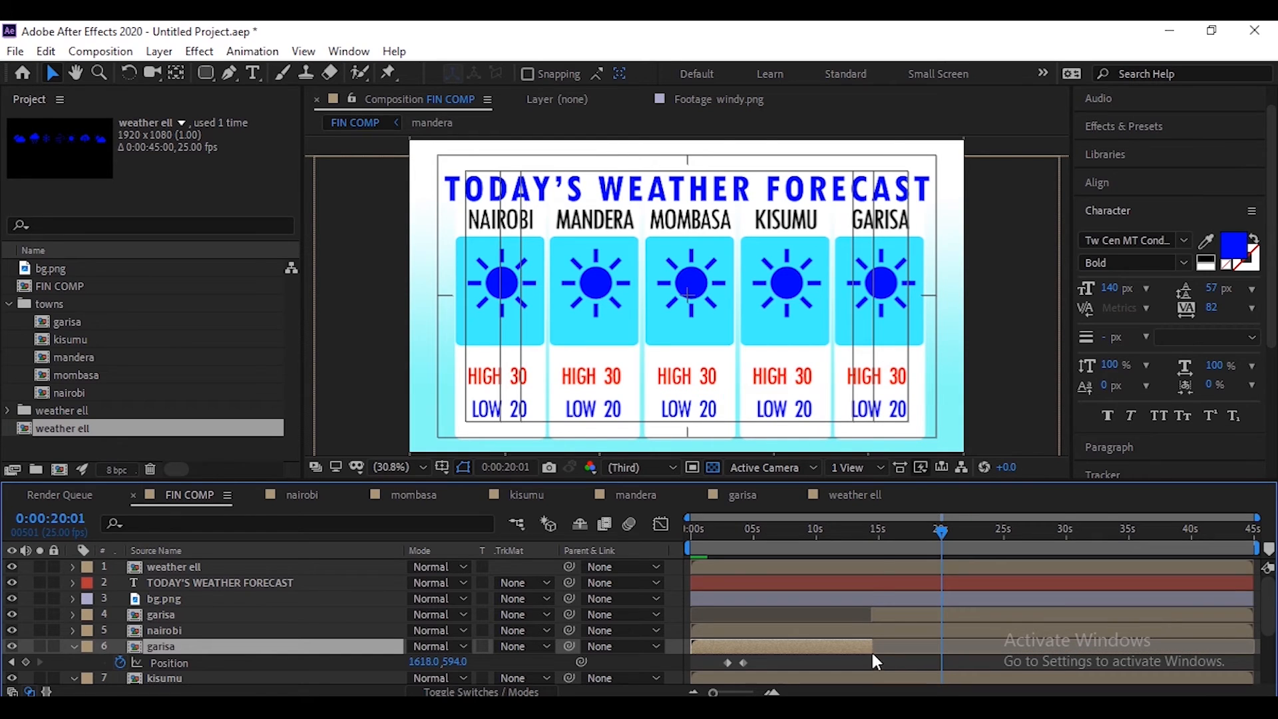
# Fine-tune the upper garisa layer's start at about 0:00:14:14 to meet the end of the lower garisa layer
pyautogui.click(870, 529)
pyautogui.press('=')
pyautogui.press('=')
pyautogui.press('=')
pyautogui.press('=')
pyautogui.press('=')
pyautogui.press('=')
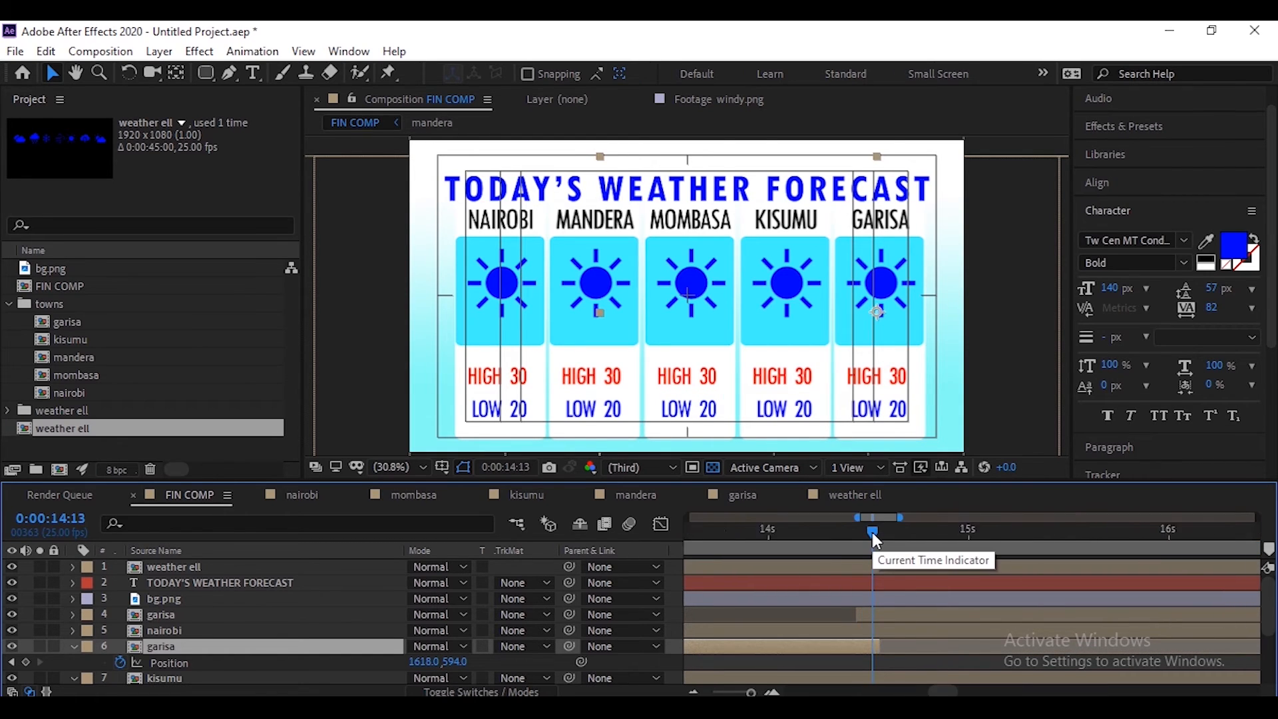
pyautogui.press('-')
pyautogui.press('=')
pyautogui.press('=')
pyautogui.moveTo(729, 614); pyautogui.dragTo(860, 614)
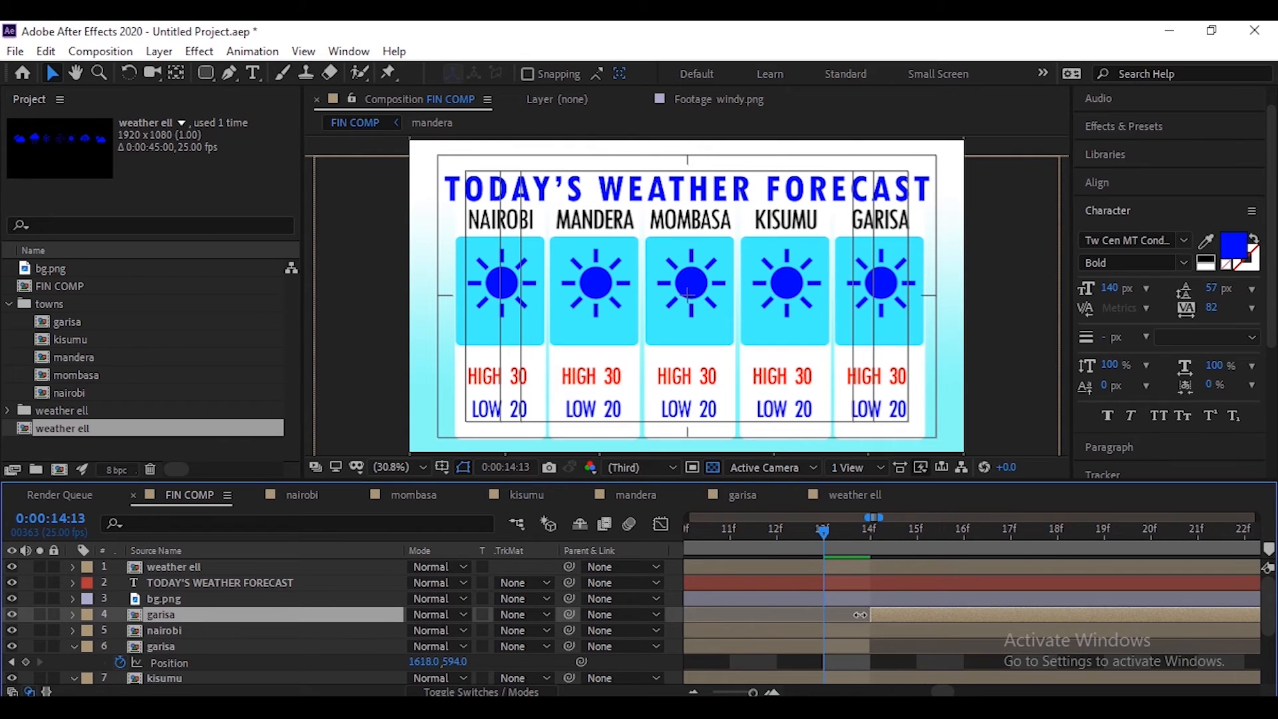
pyautogui.press('-')
pyautogui.press('-')
pyautogui.press('-')
pyautogui.press('-')
pyautogui.press('-')
pyautogui.press('-')
pyautogui.press('-')
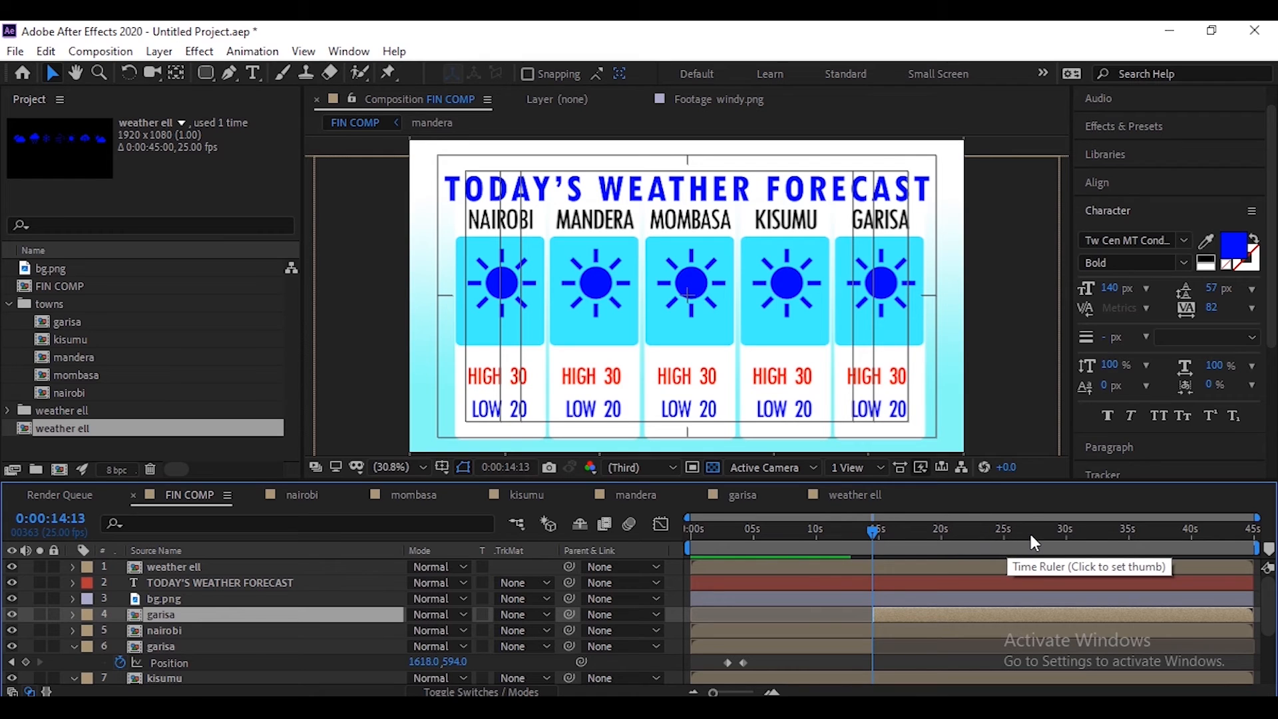
# Add a position keyframe to the nairobi layer at 0:00:27:00
pyautogui.click(1029, 531)
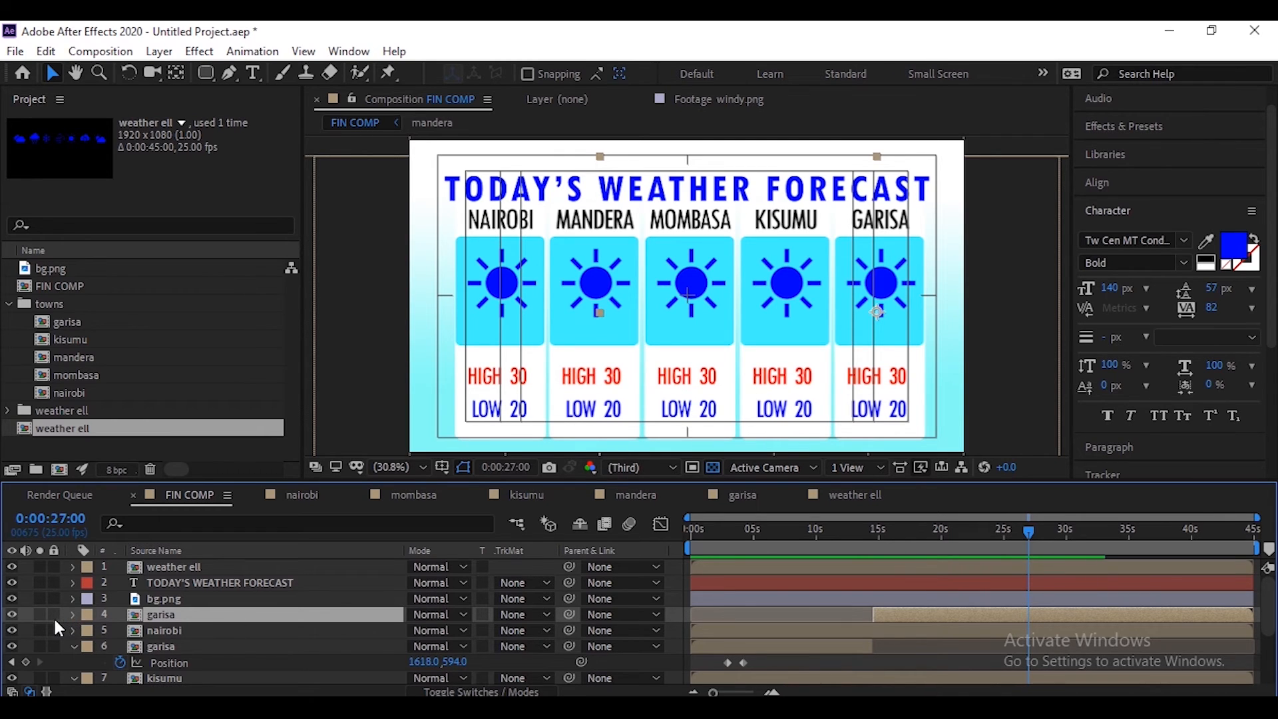
pyautogui.click(195, 629)
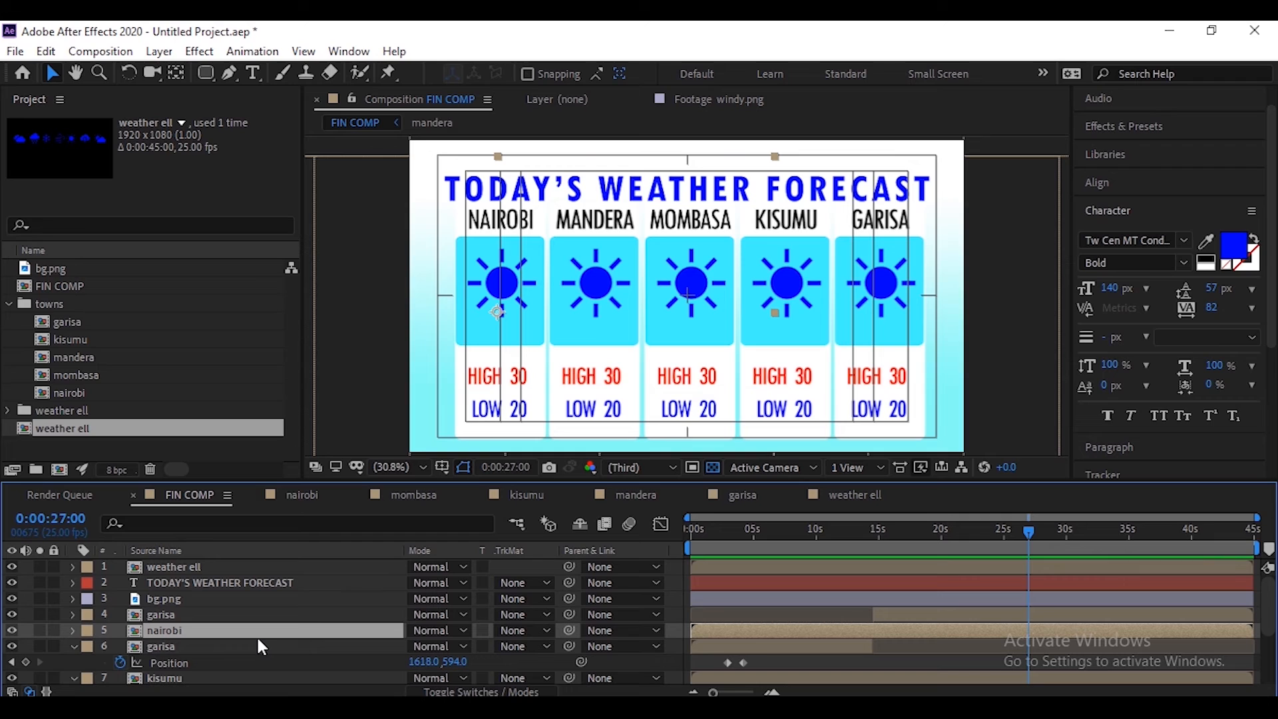
pyautogui.press('p')
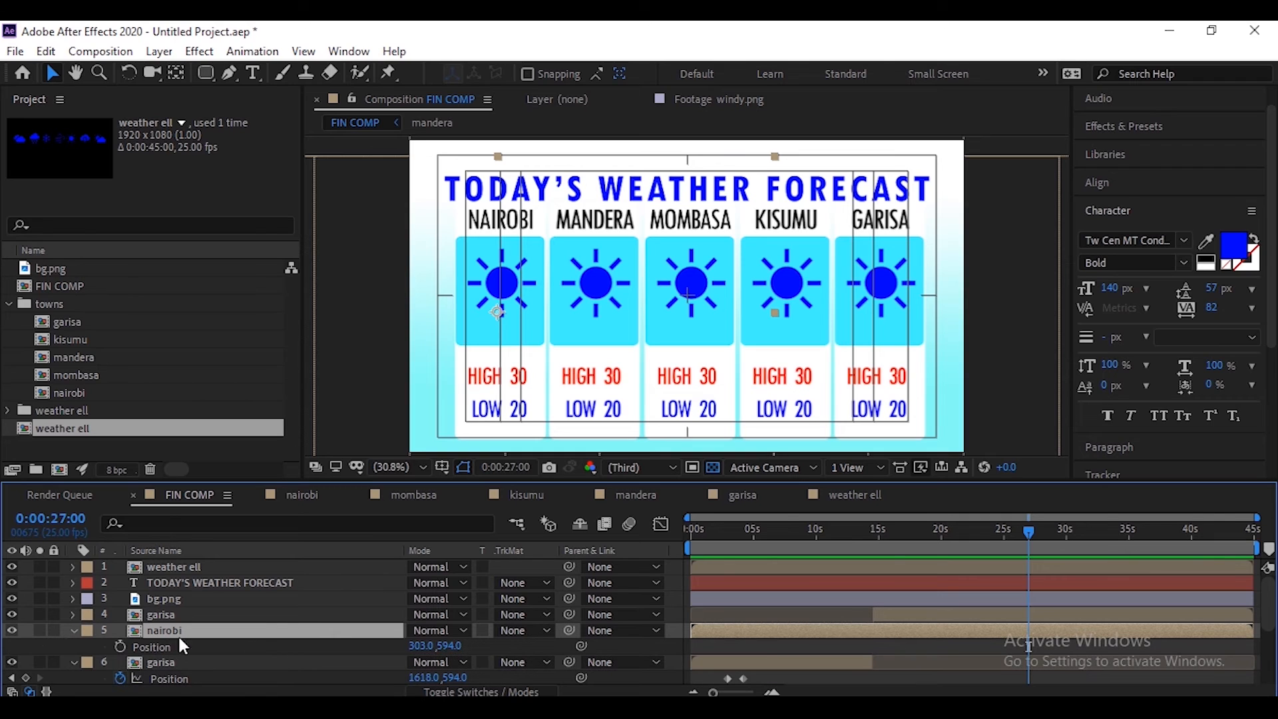
pyautogui.click(119, 645)
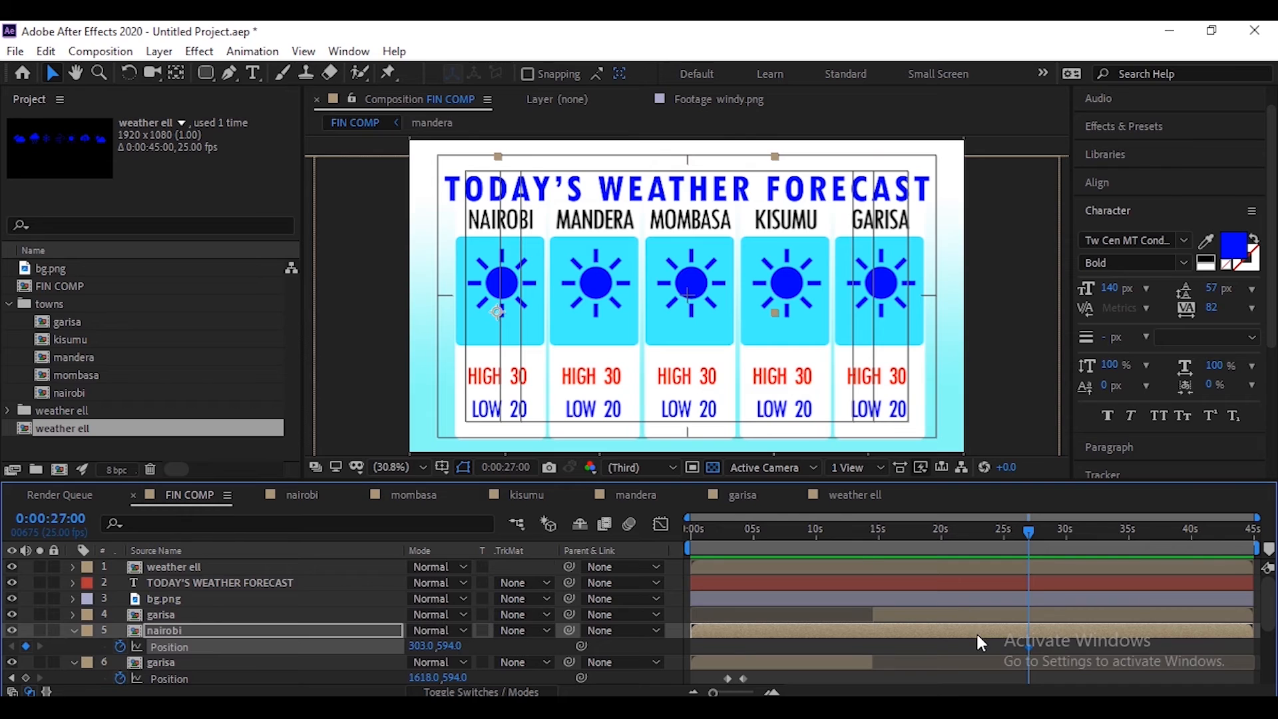
# Add position keyframes at 0:00:27:00 to the lower garisa, kisumu, mandera and mombasa layers
pyautogui.scroll(-2, 977, 633)
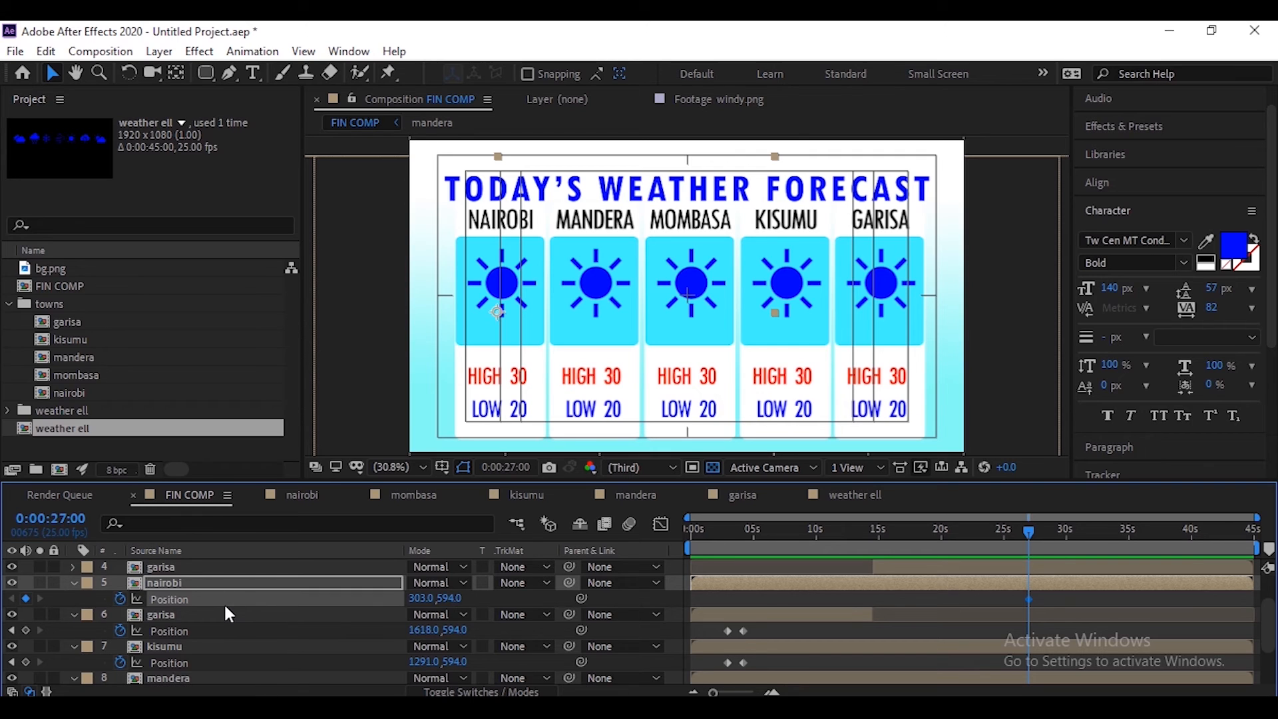
pyautogui.scroll(-2, 239, 586)
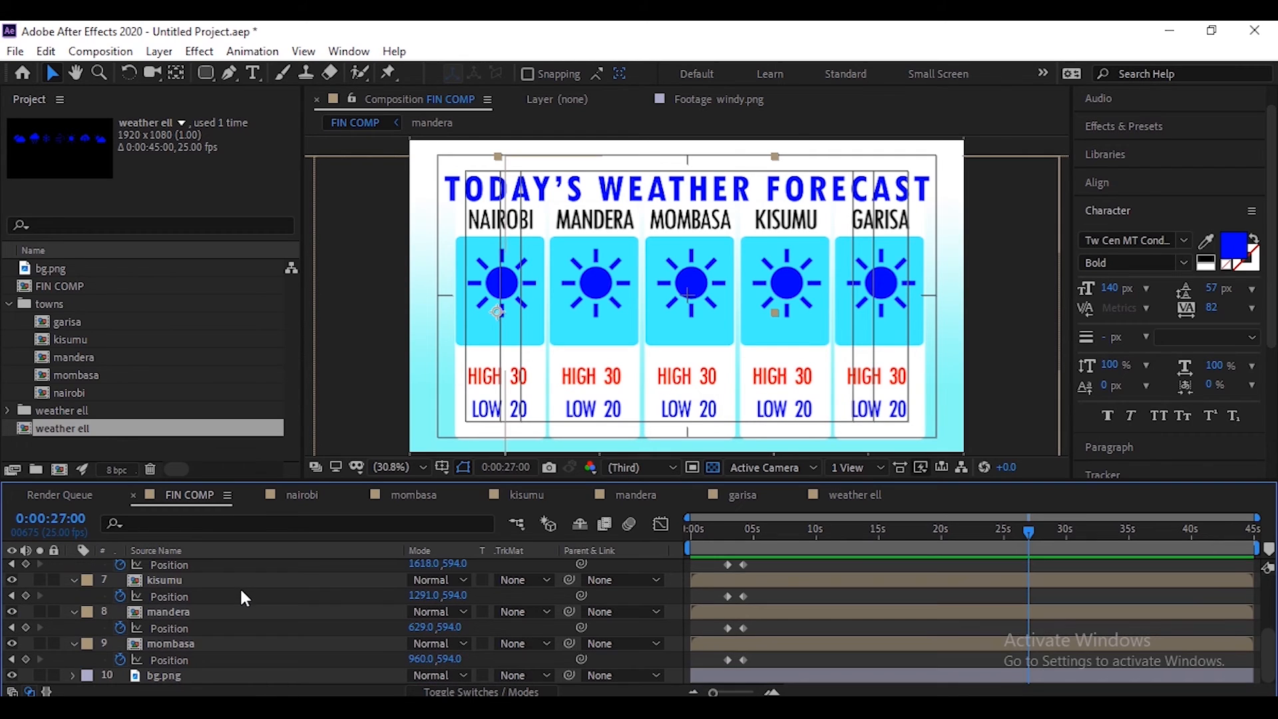
pyautogui.click(226, 642)
pyautogui.scroll(3, 226, 640)
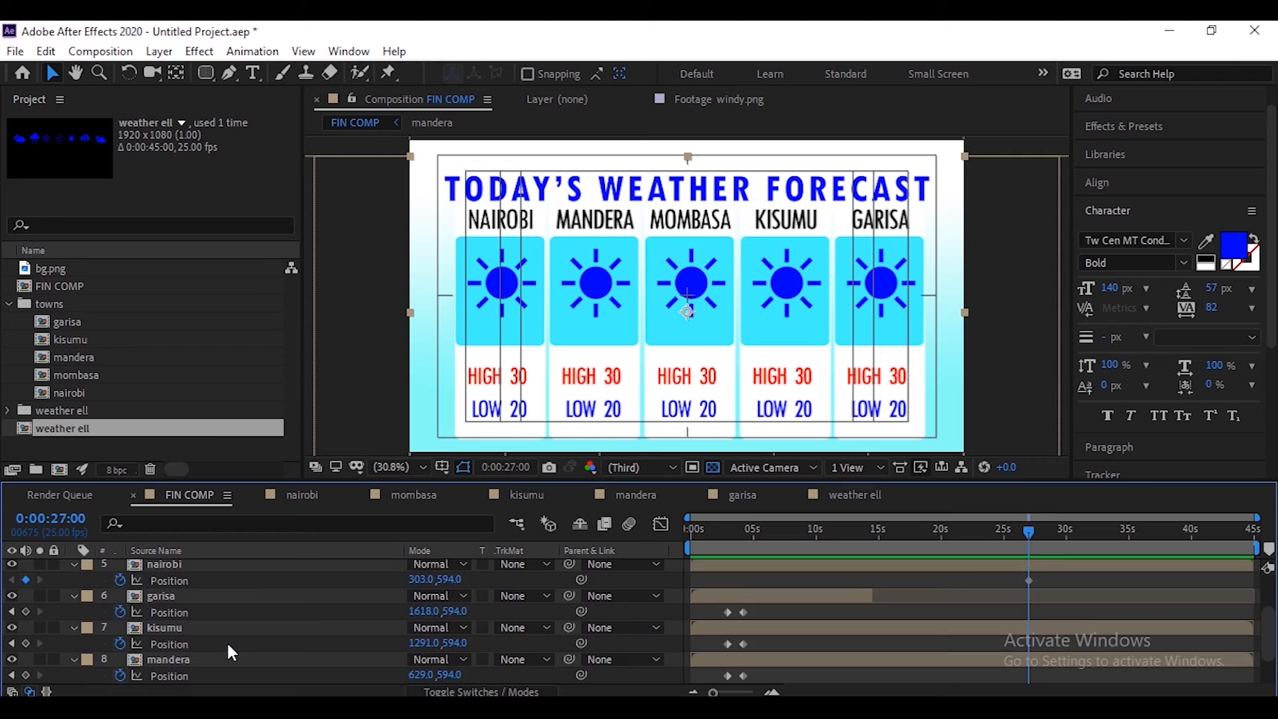
pyautogui.keyDown('shift'); pyautogui.click(224, 645); pyautogui.keyUp('shift')
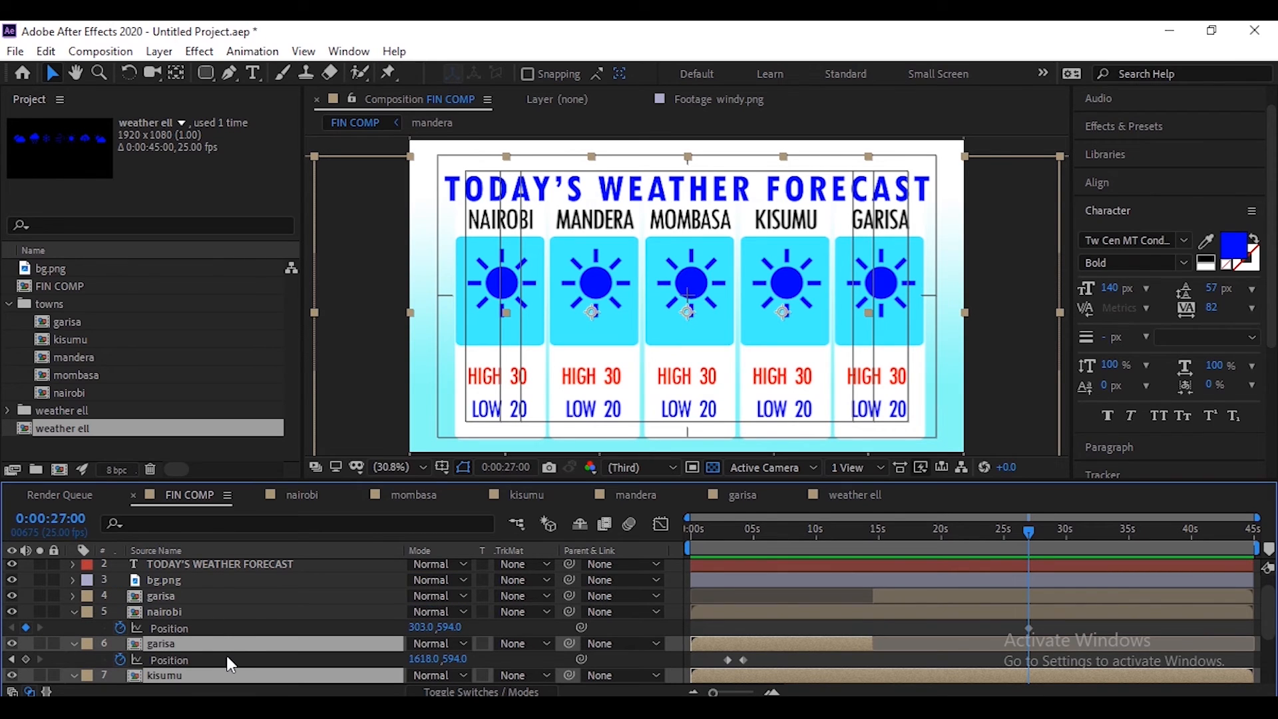
pyautogui.keyDown('ctrl'); pyautogui.click(234, 644); pyautogui.keyUp('ctrl')
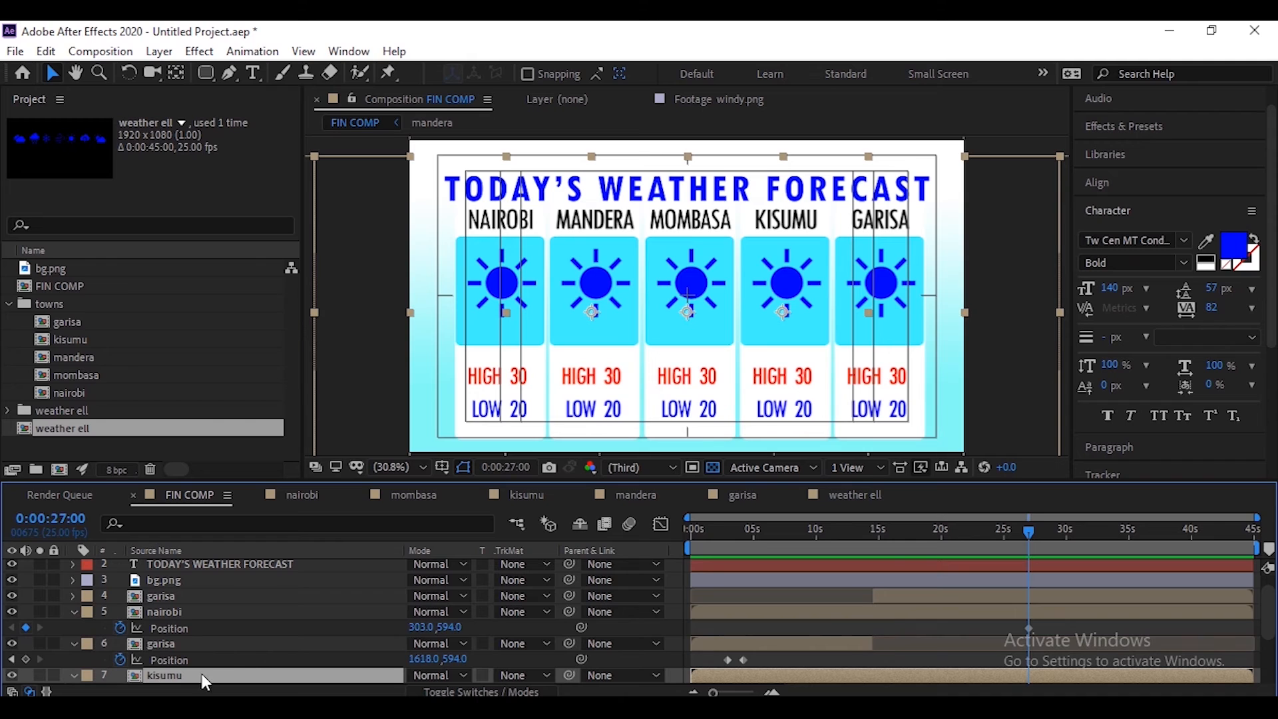
pyautogui.scroll(-2, 261, 654)
pyautogui.keyDown('ctrl'); pyautogui.click(260, 655); pyautogui.keyUp('ctrl')
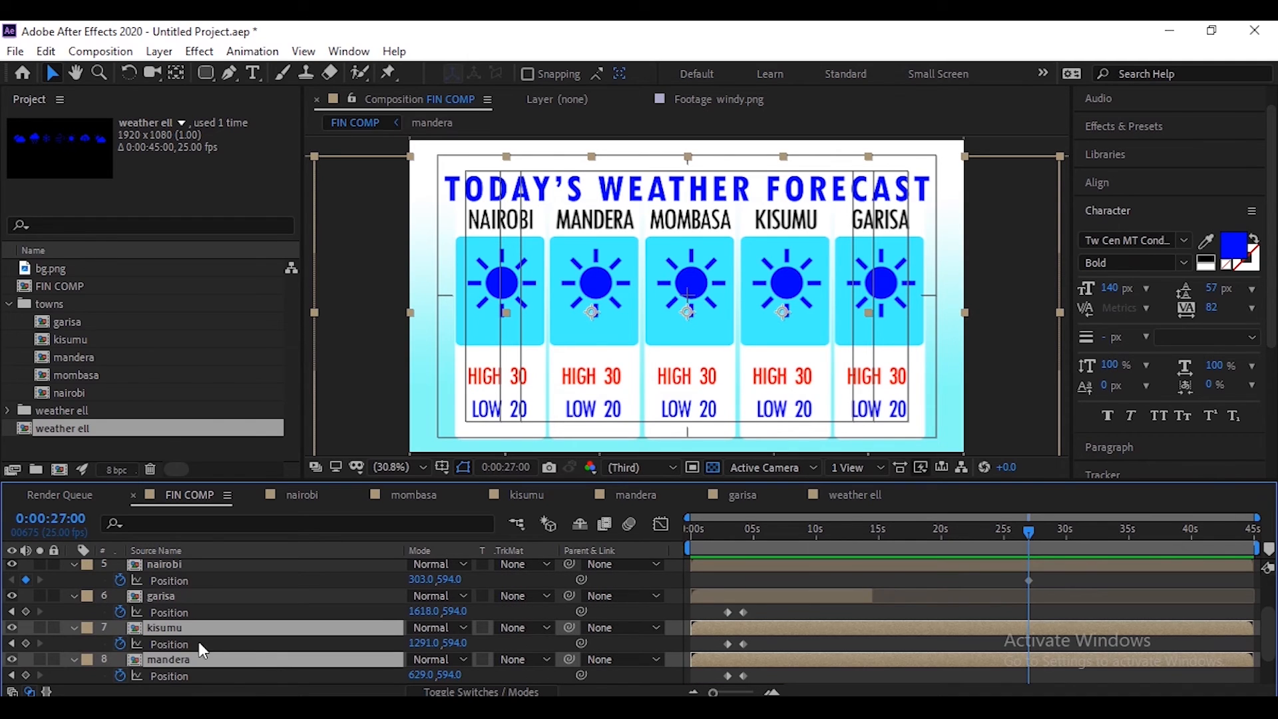
pyautogui.click(26, 611)
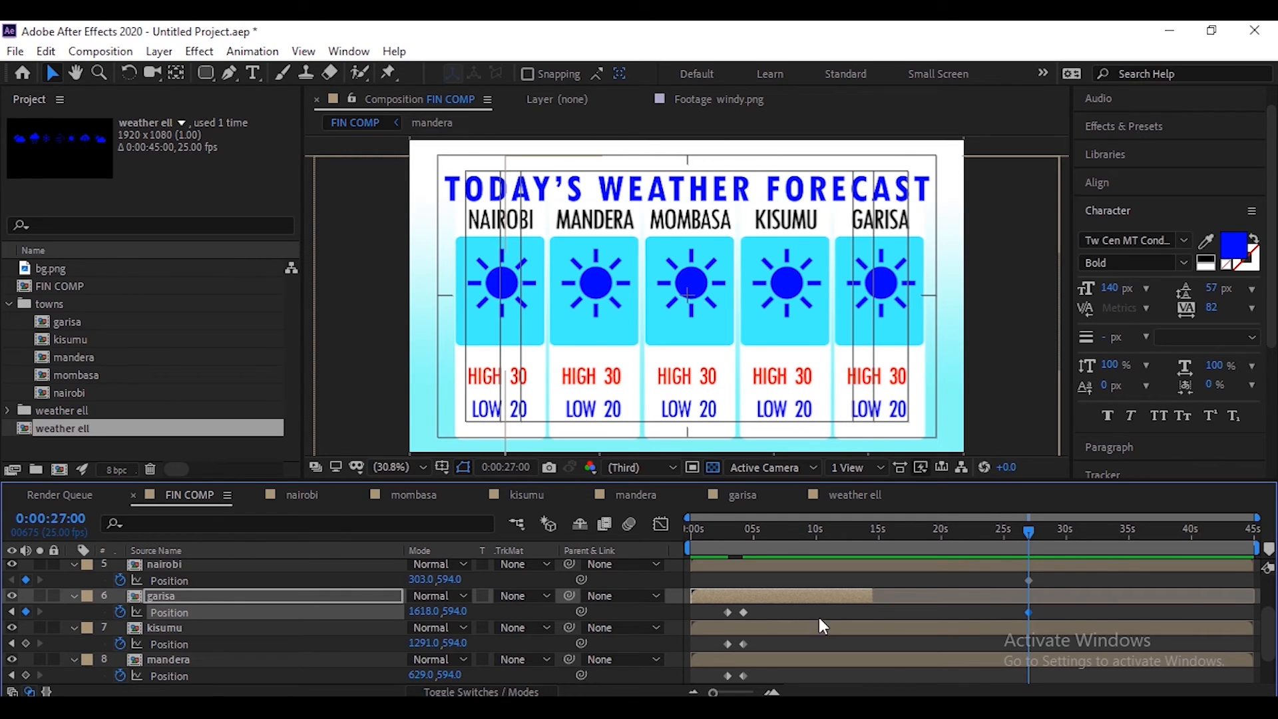
pyautogui.click(25, 643)
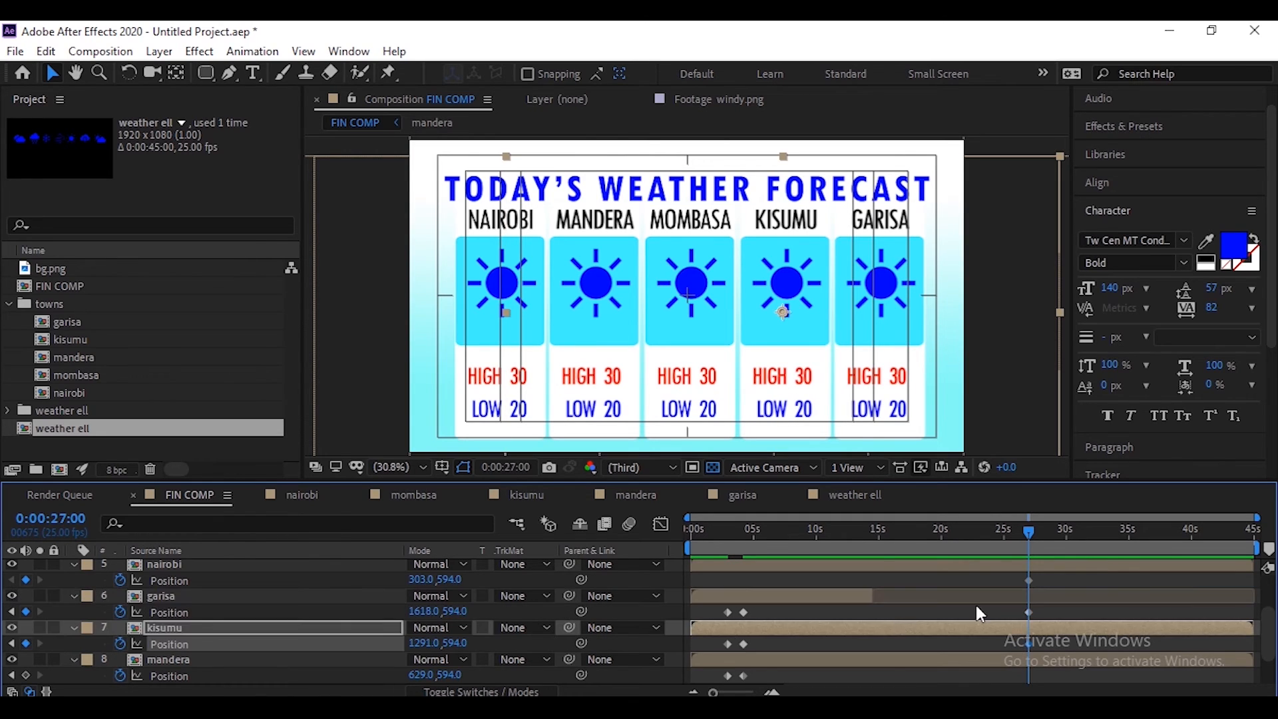
pyautogui.scroll(-1, 974, 603)
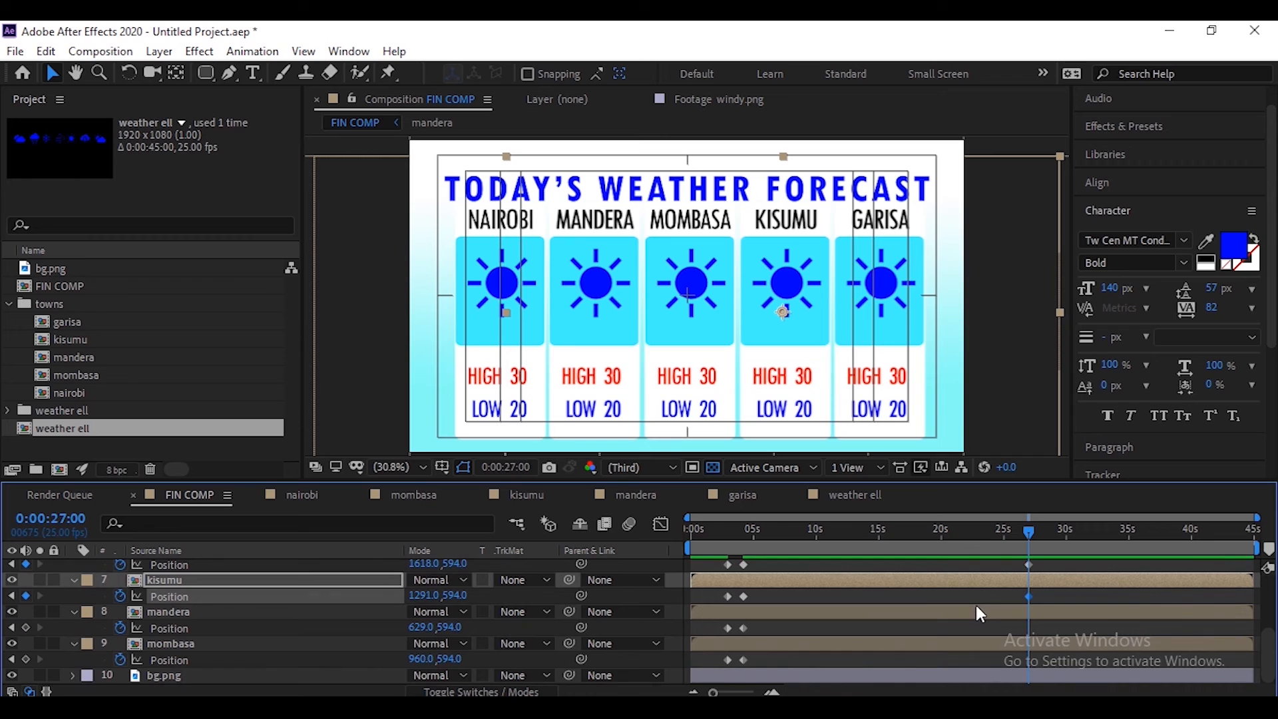
pyautogui.click(25, 627)
pyautogui.click(26, 658)
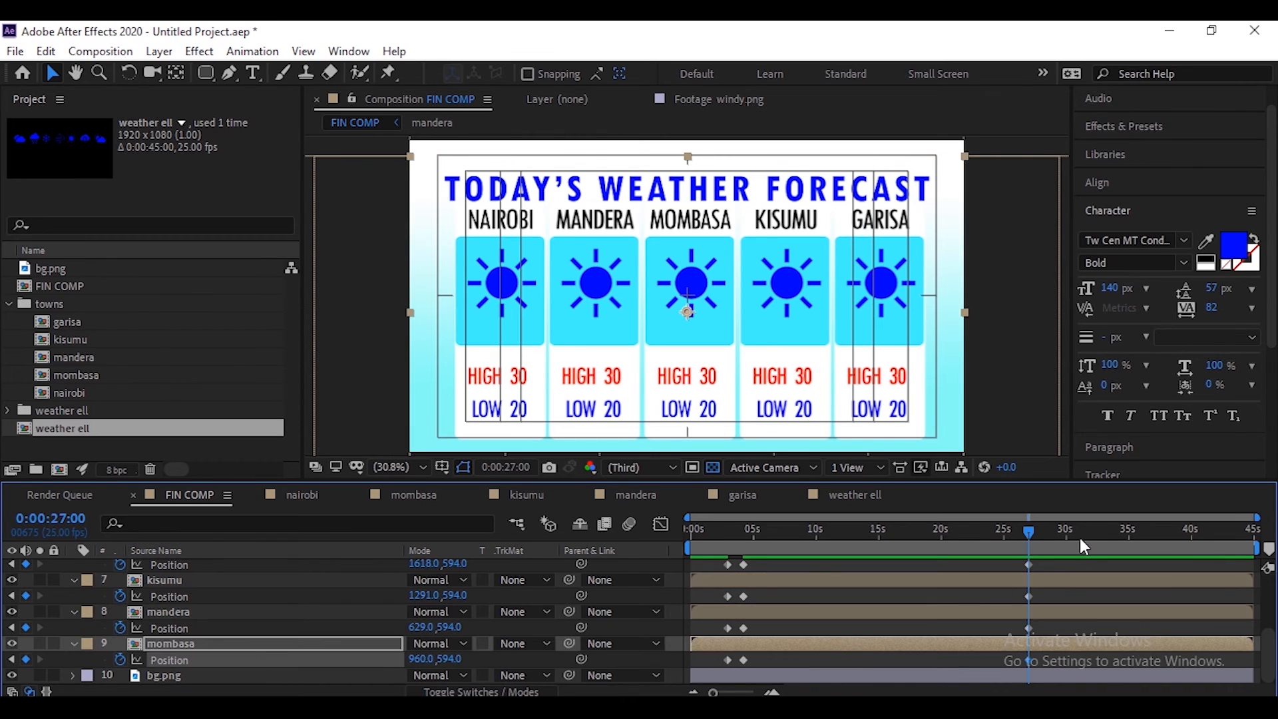
# Move the current time to 0:00:28:08 and reveal the upper garisa layer's position
pyautogui.scroll(5, 1056, 595)
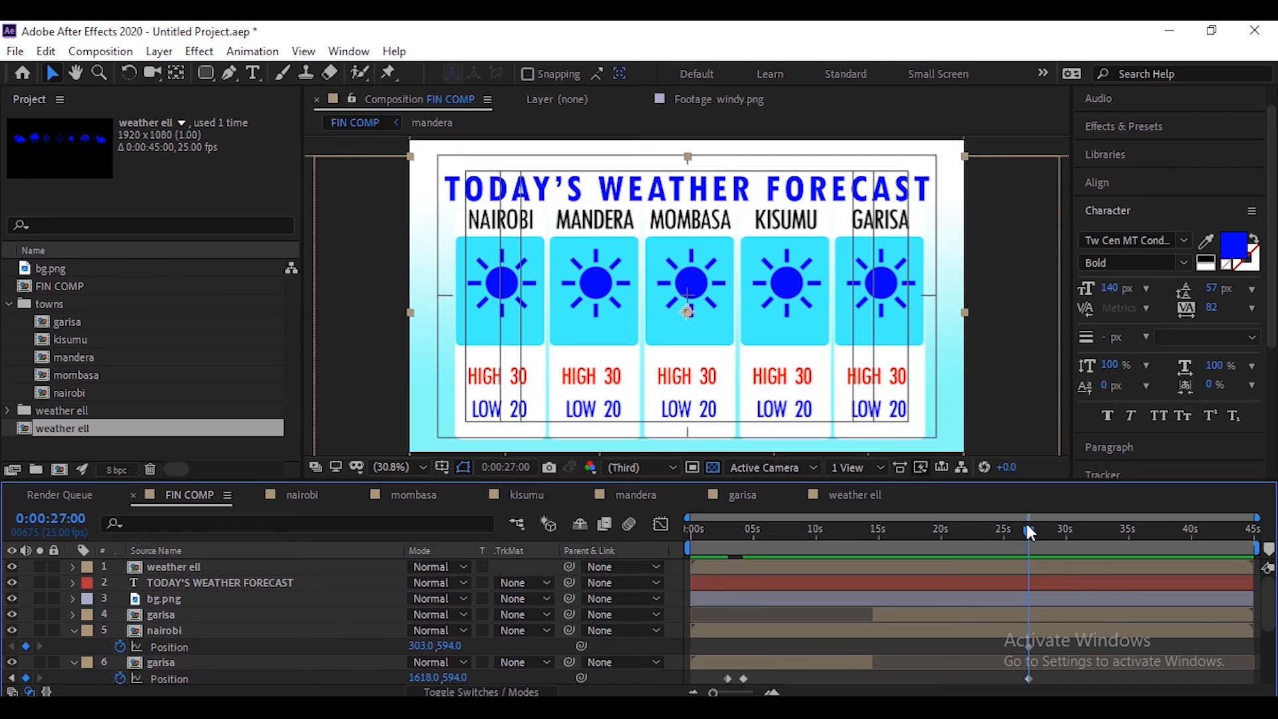
pyautogui.moveTo(1028, 528); pyautogui.dragTo(1044, 534)
pyautogui.click(1095, 611)
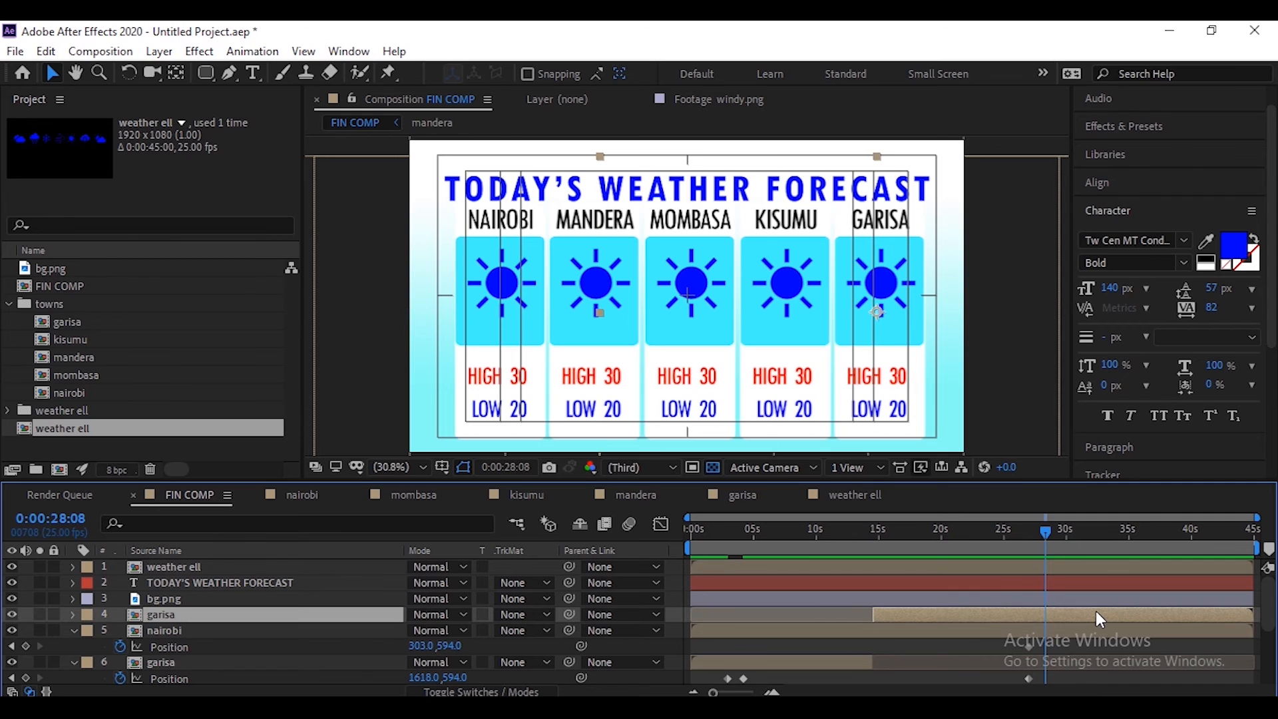
pyautogui.press('p')
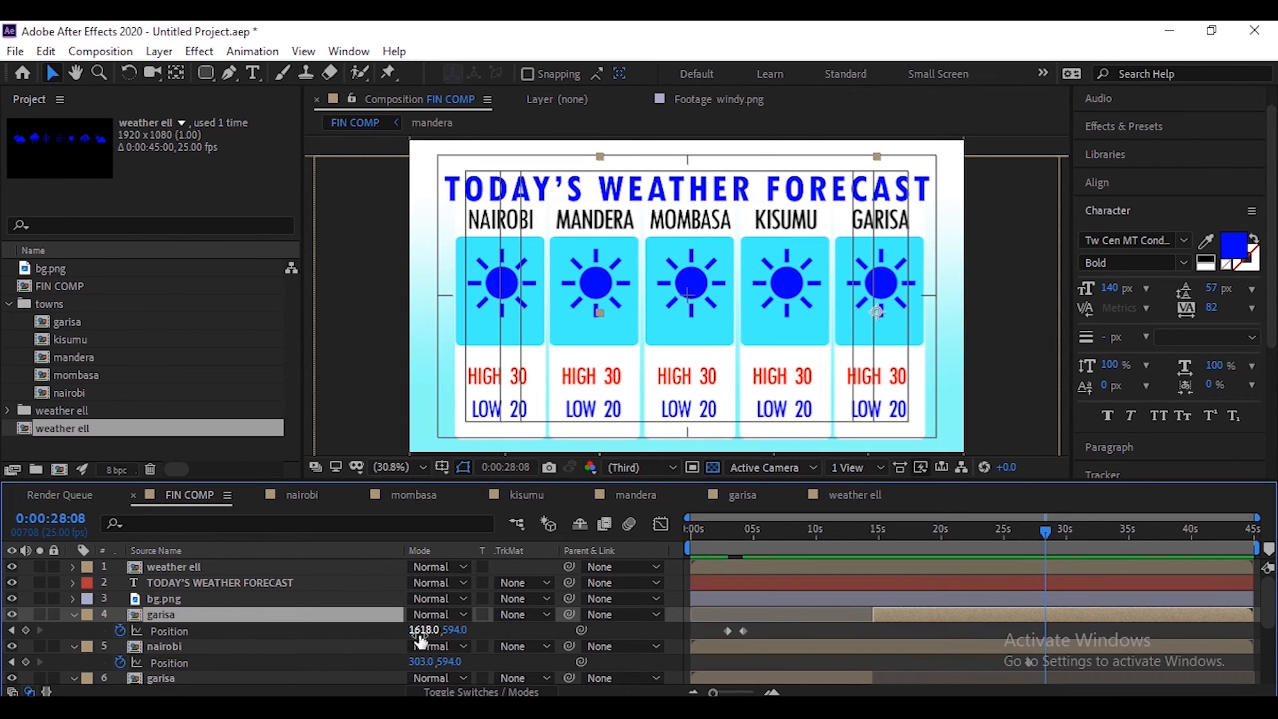
# Set position X to 1618 at 0:00:28:08 for the nairobi, lower garisa, kisumu, mandera and mombasa layers together
pyautogui.click(1067, 646)
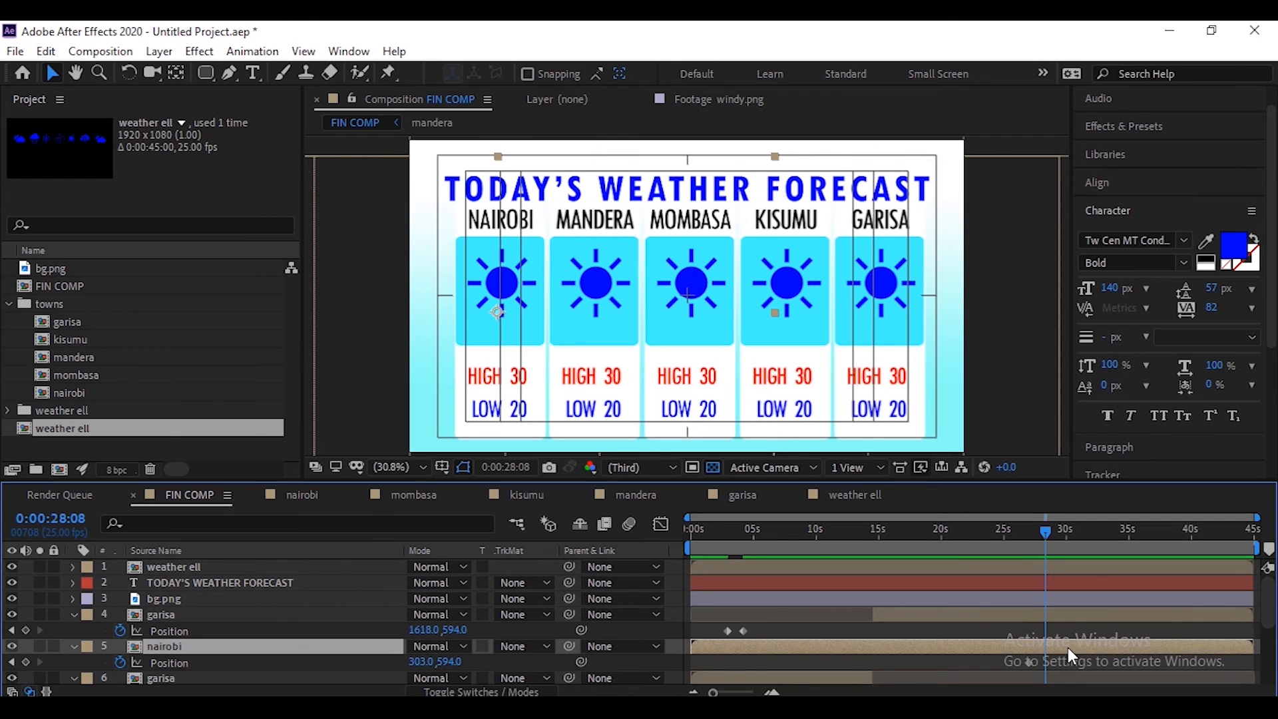
pyautogui.scroll(-4, 1068, 649)
pyautogui.keyDown('shift'); pyautogui.click(1064, 646); pyautogui.keyUp('shift')
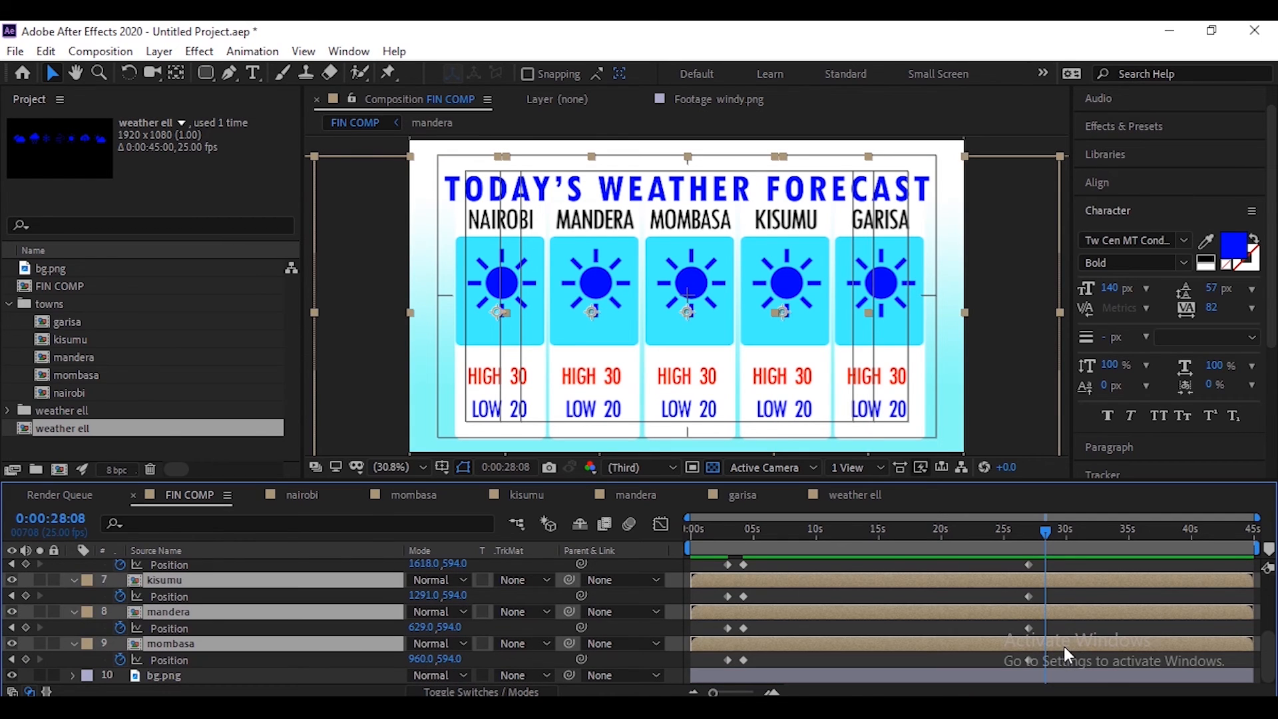
pyautogui.press('p')
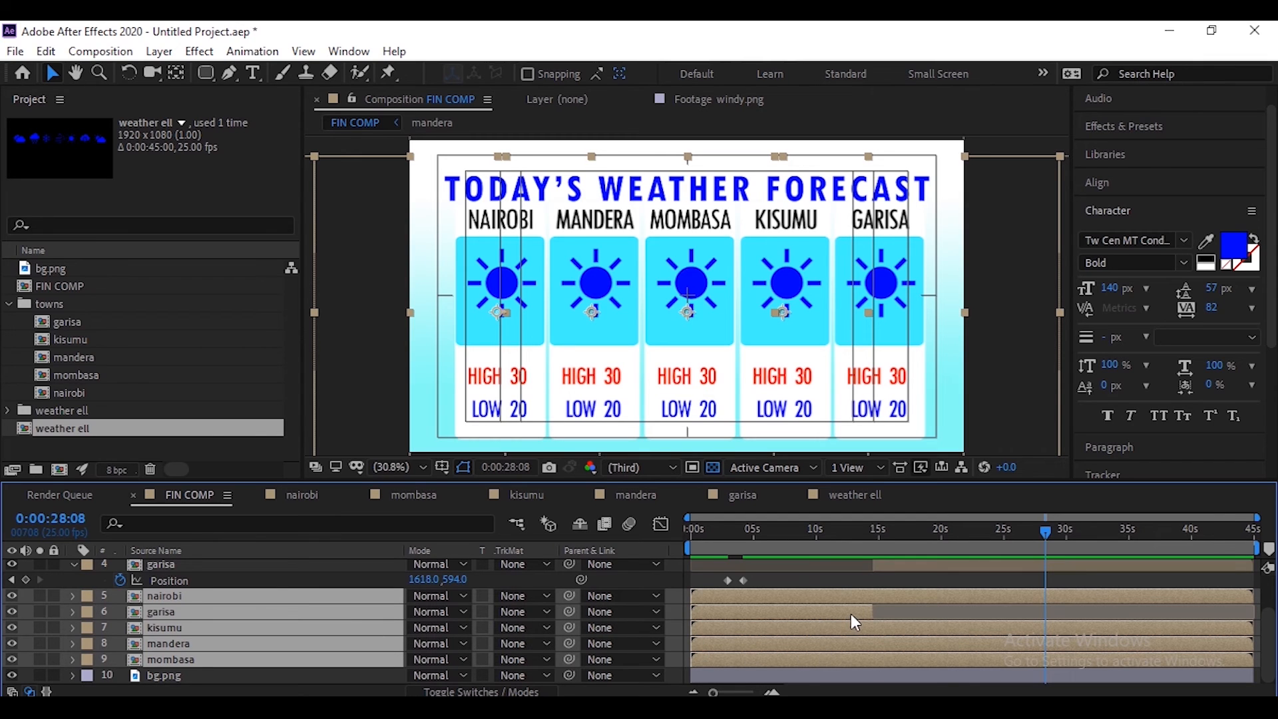
pyautogui.press('p')
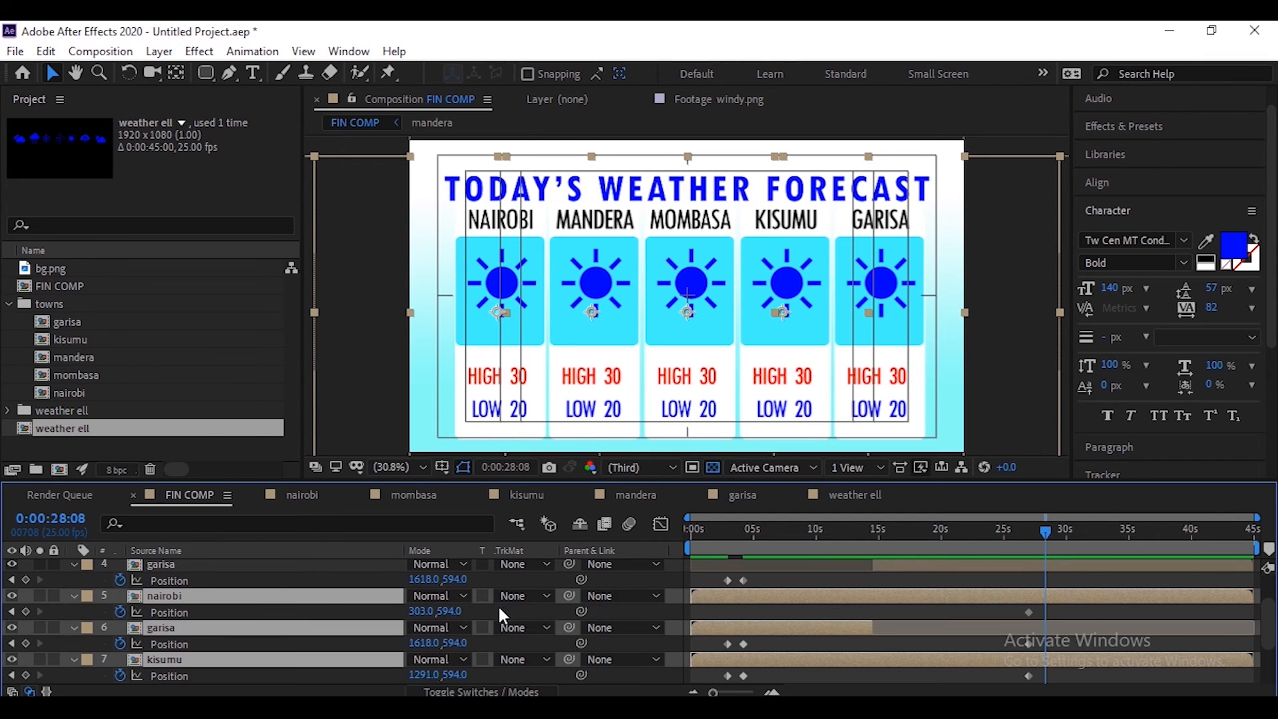
pyautogui.click(420, 611)
pyautogui.write('161')
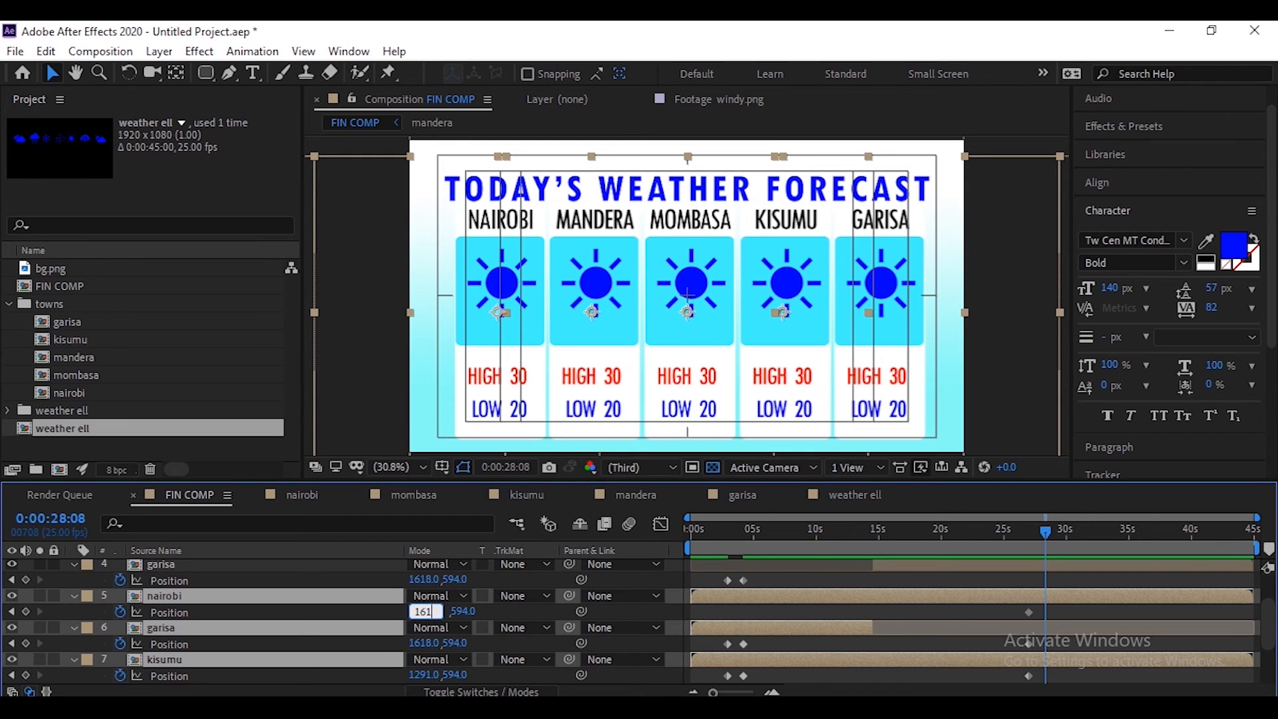
pyautogui.write('8')
pyautogui.press('Return')
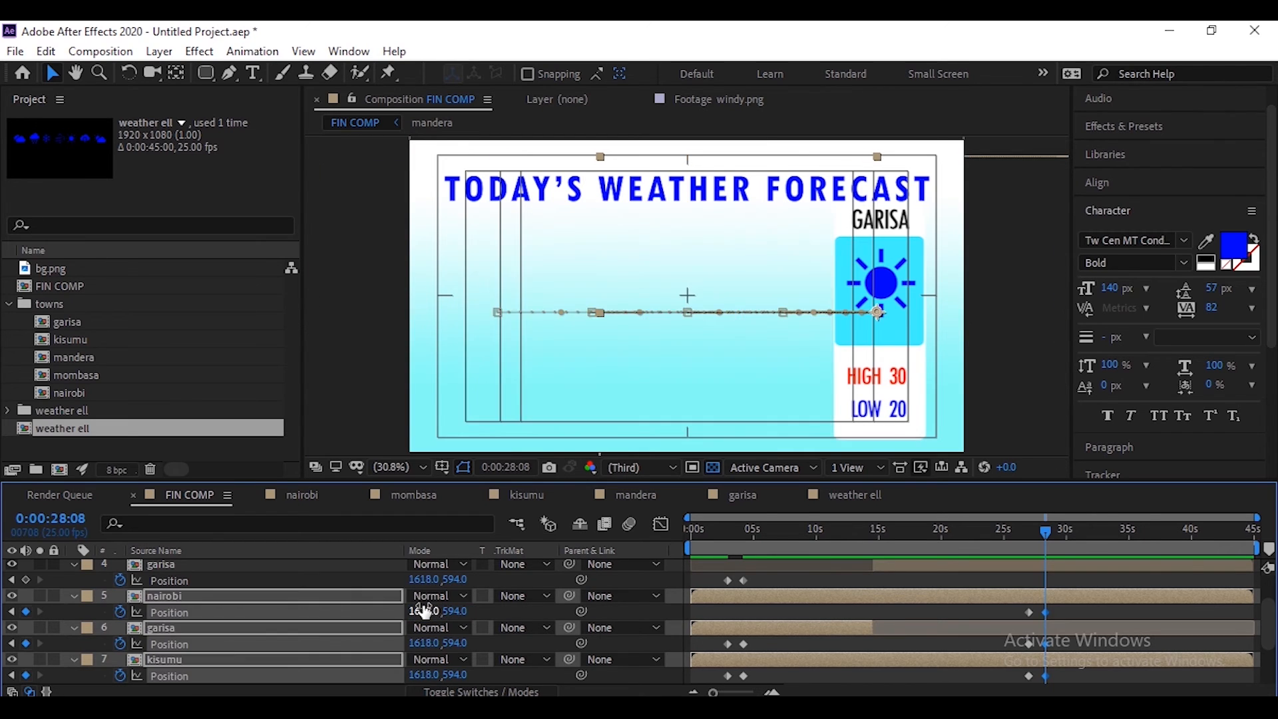
# Preview the closing card collapse from 0:00:26:08 and leave the current time at 0:00:28:01
pyautogui.click(1020, 528)
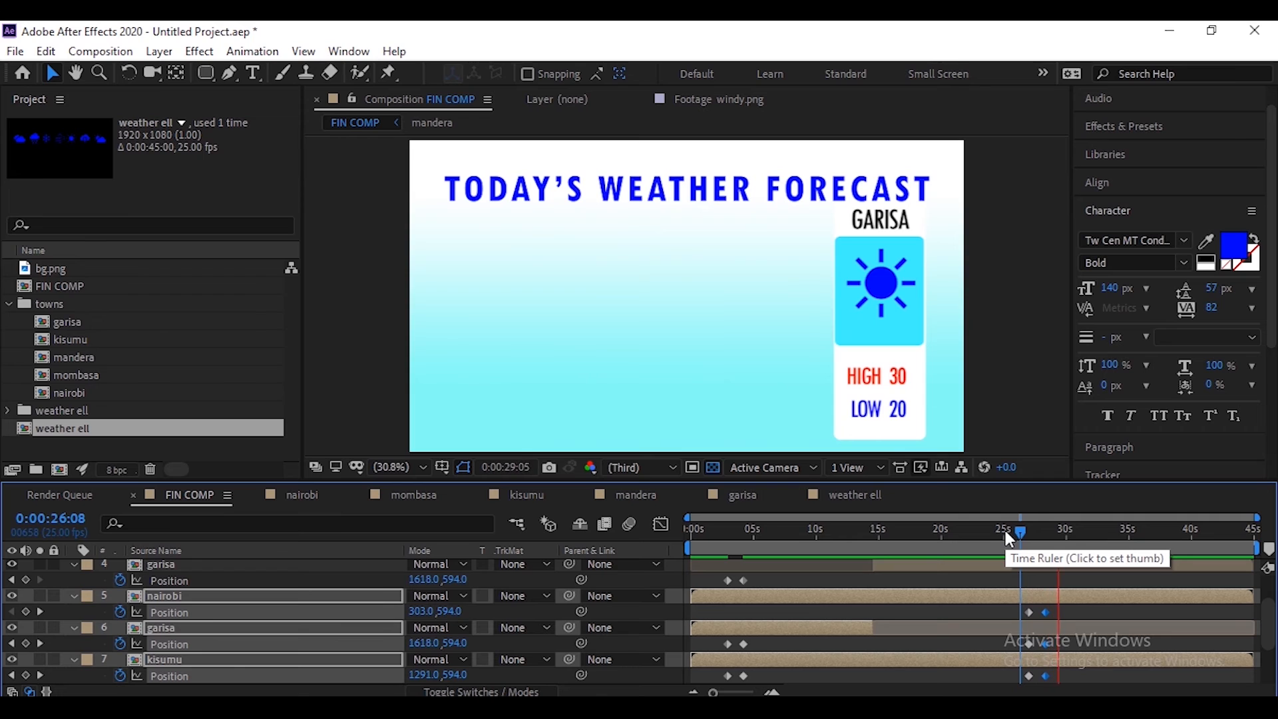
pyautogui.moveTo(999, 527); pyautogui.dragTo(1042, 531)
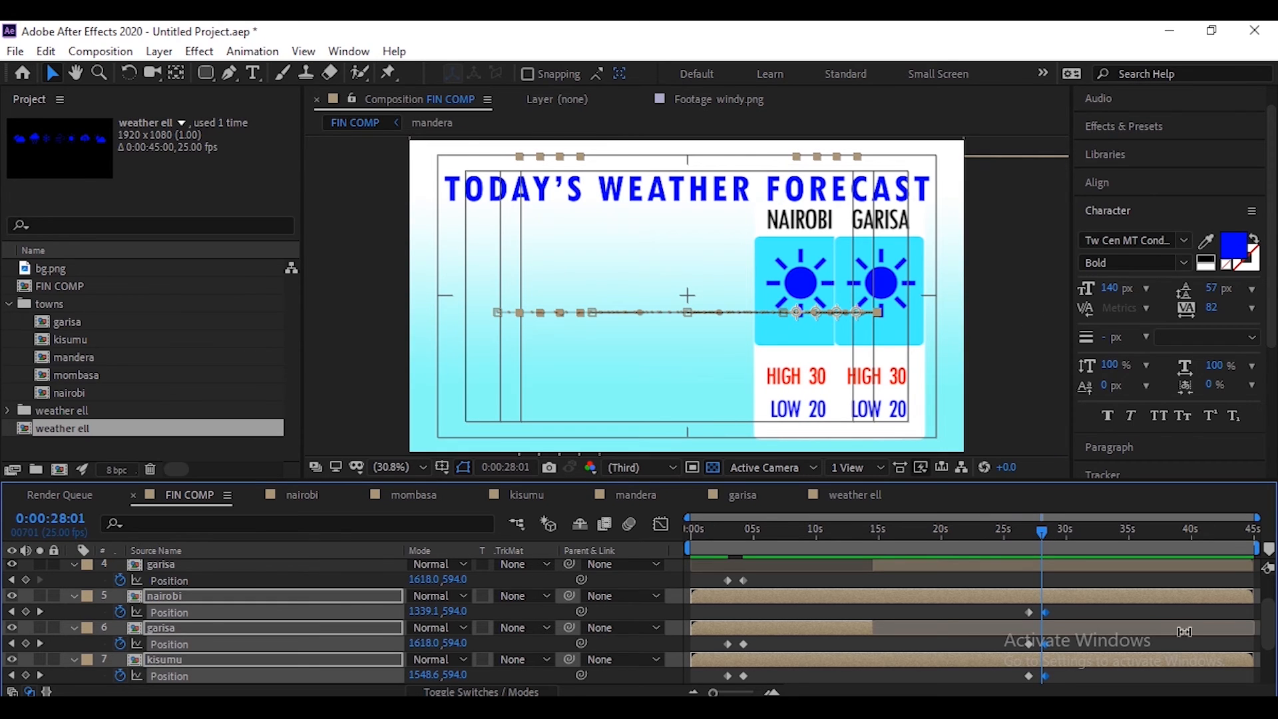
# Fold up the town layers' position properties and add an opacity keyframe to the bg.png layer above them at 0:00:28:01
pyautogui.click(74, 564)
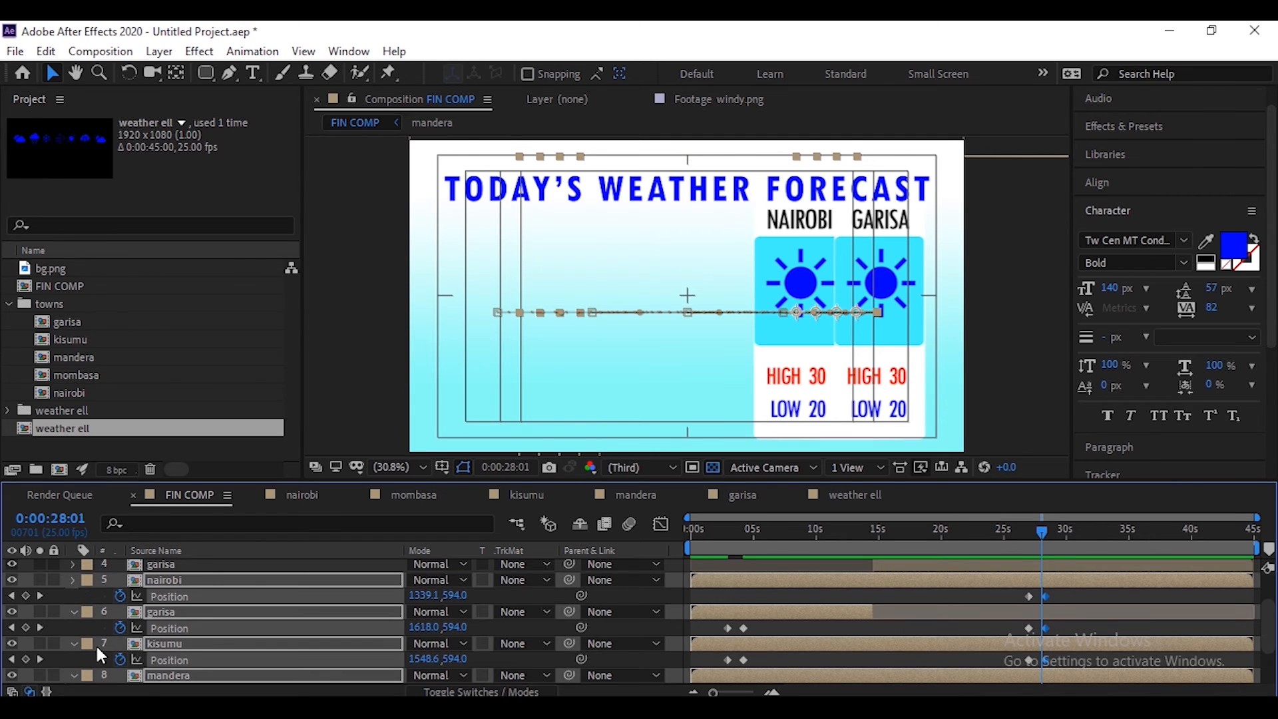
pyautogui.press('u')
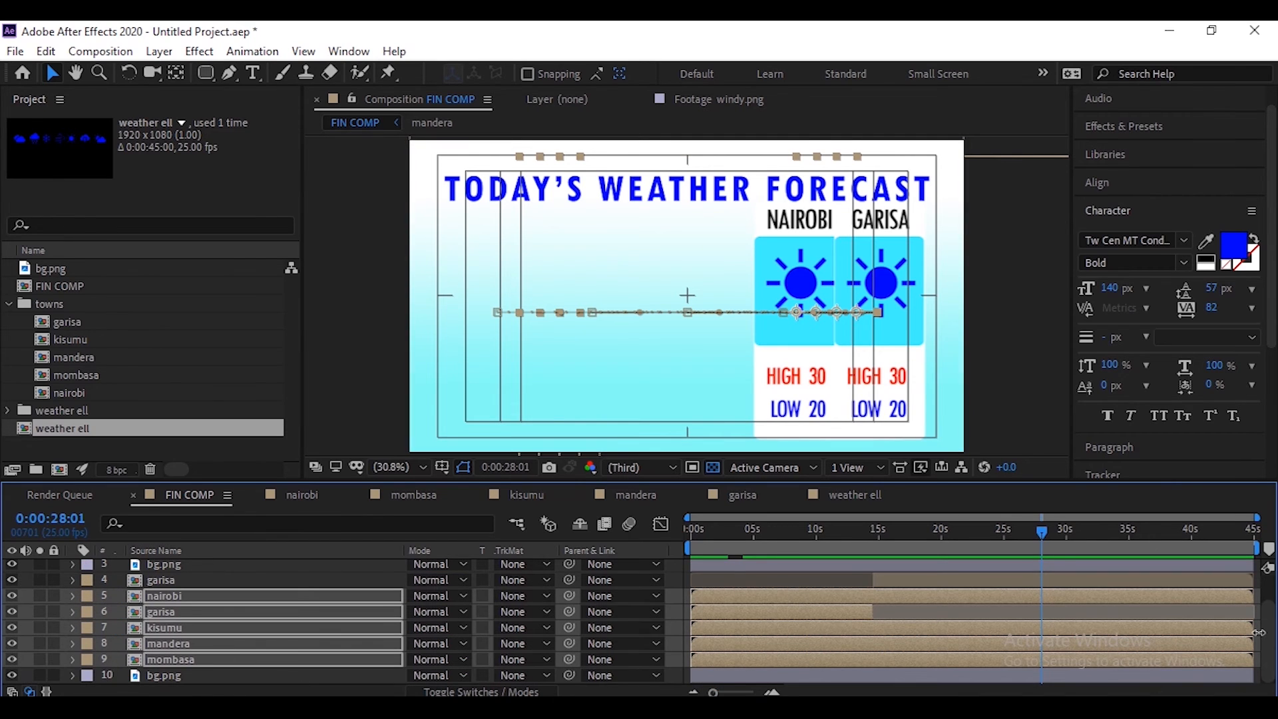
pyautogui.moveTo(1271, 641); pyautogui.dragTo(1272, 606)
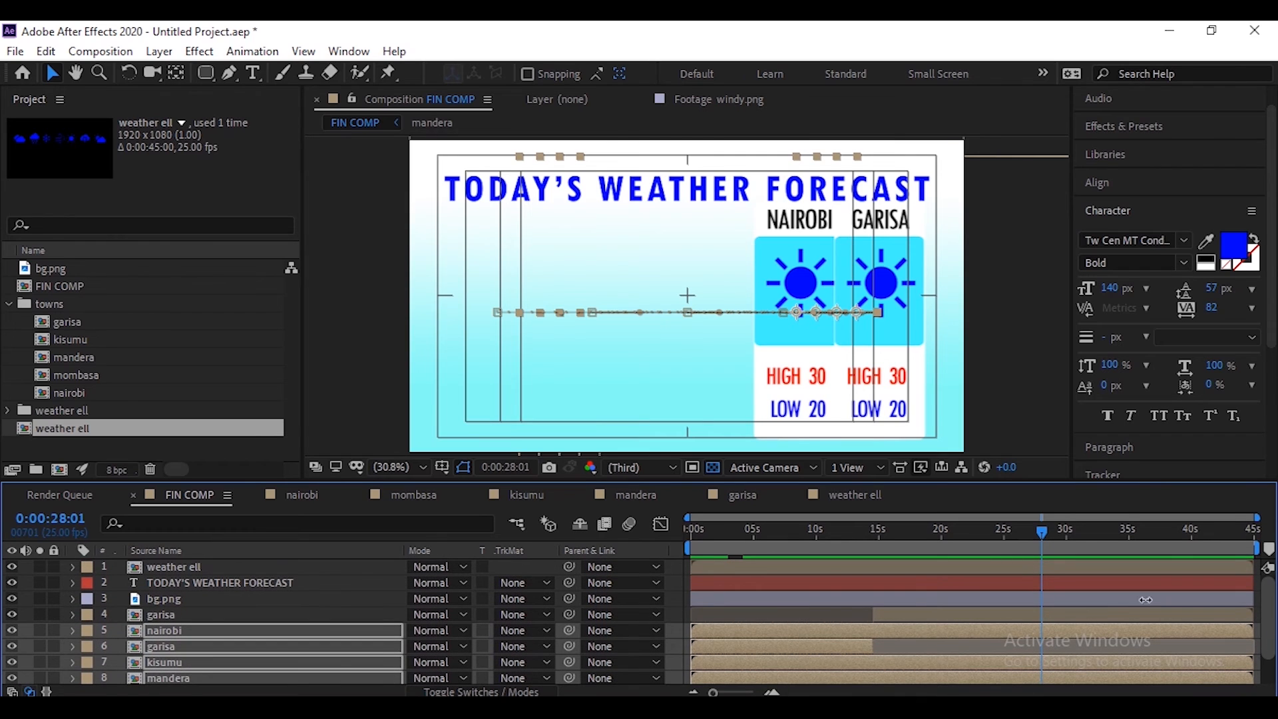
pyautogui.click(186, 600)
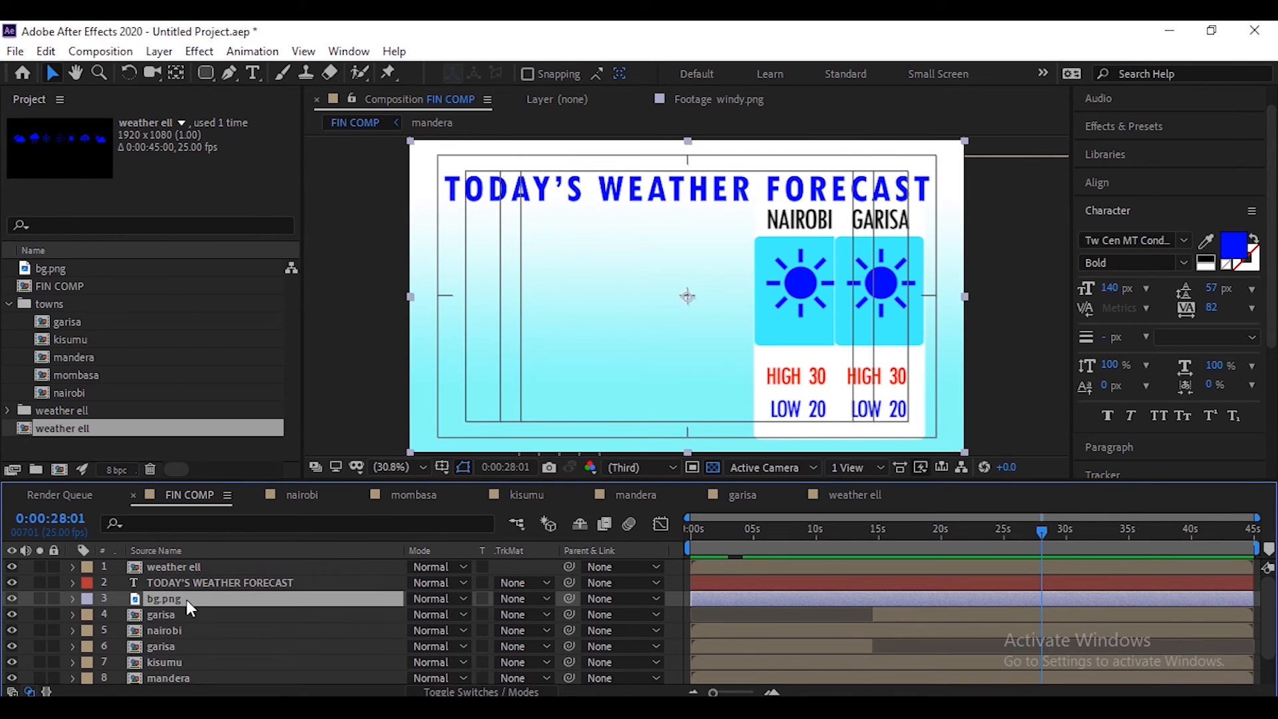
pyautogui.press('t')
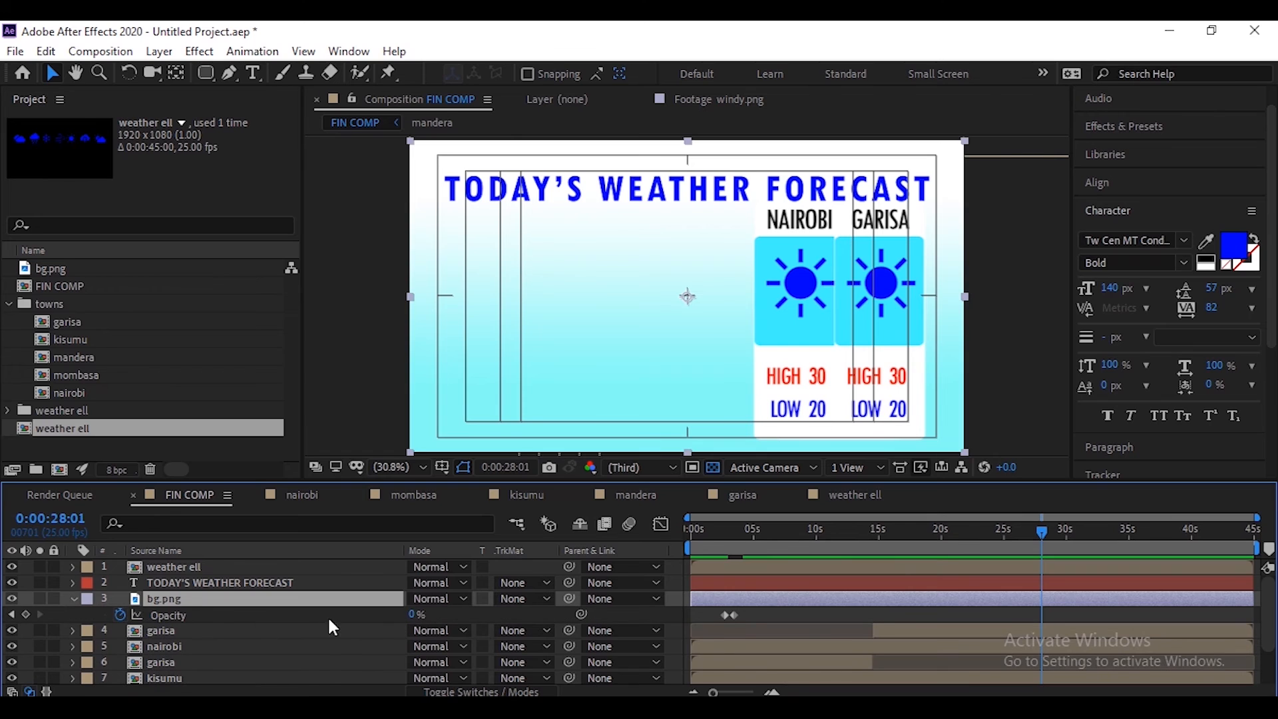
pyautogui.click(25, 614)
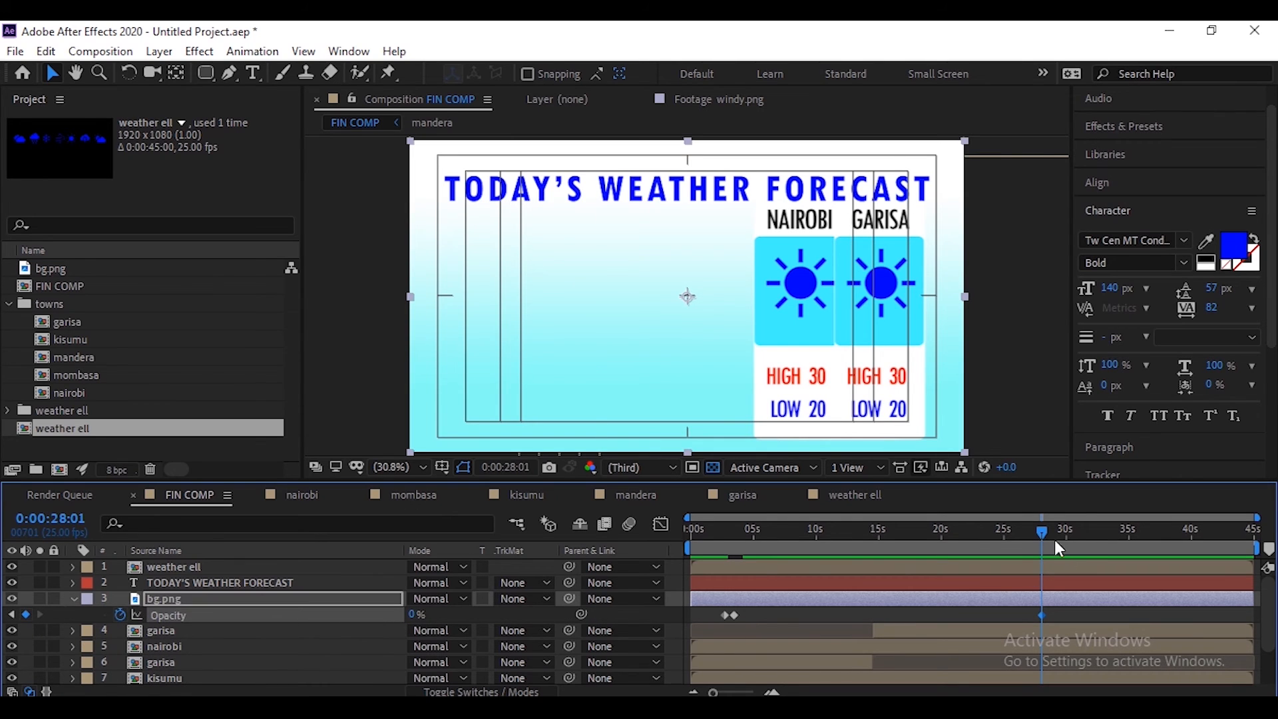
# Set the upper bg.png layer's opacity to 100% at 0:00:29:00, and shift that keyframe slightly later in time
pyautogui.moveTo(1040, 531); pyautogui.dragTo(1053, 531)
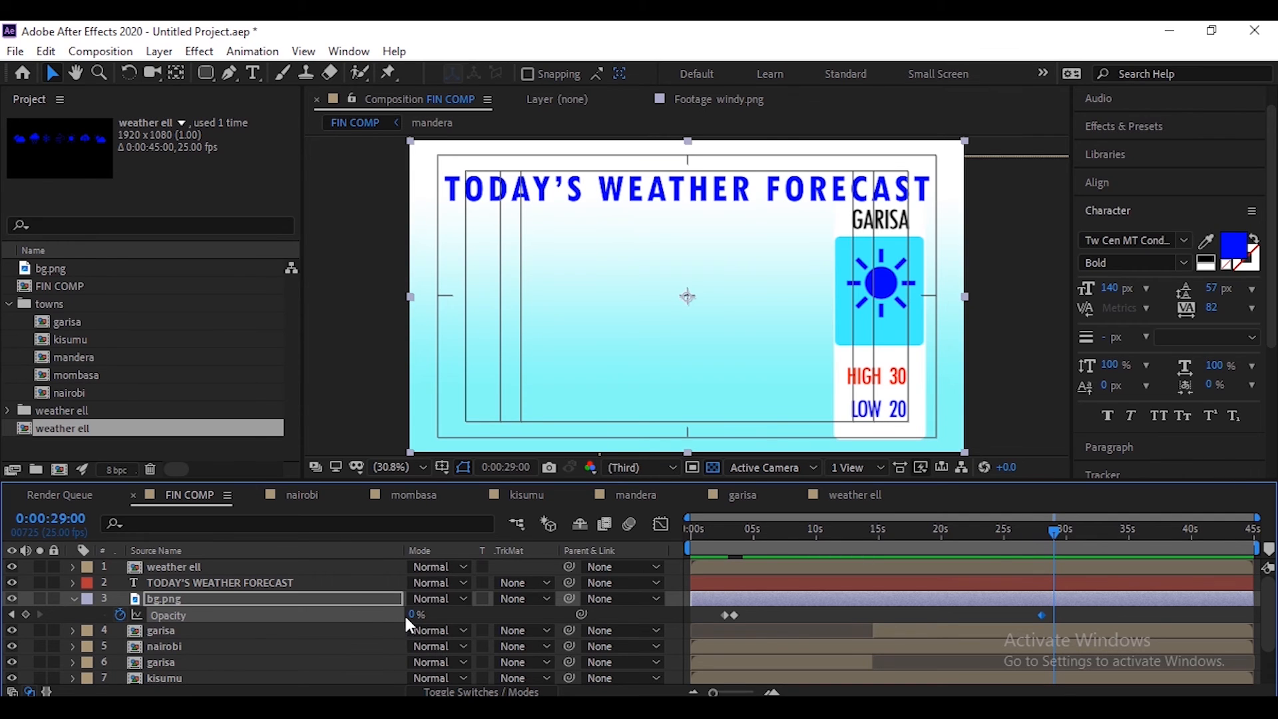
pyautogui.write('100')
pyautogui.press('Return')
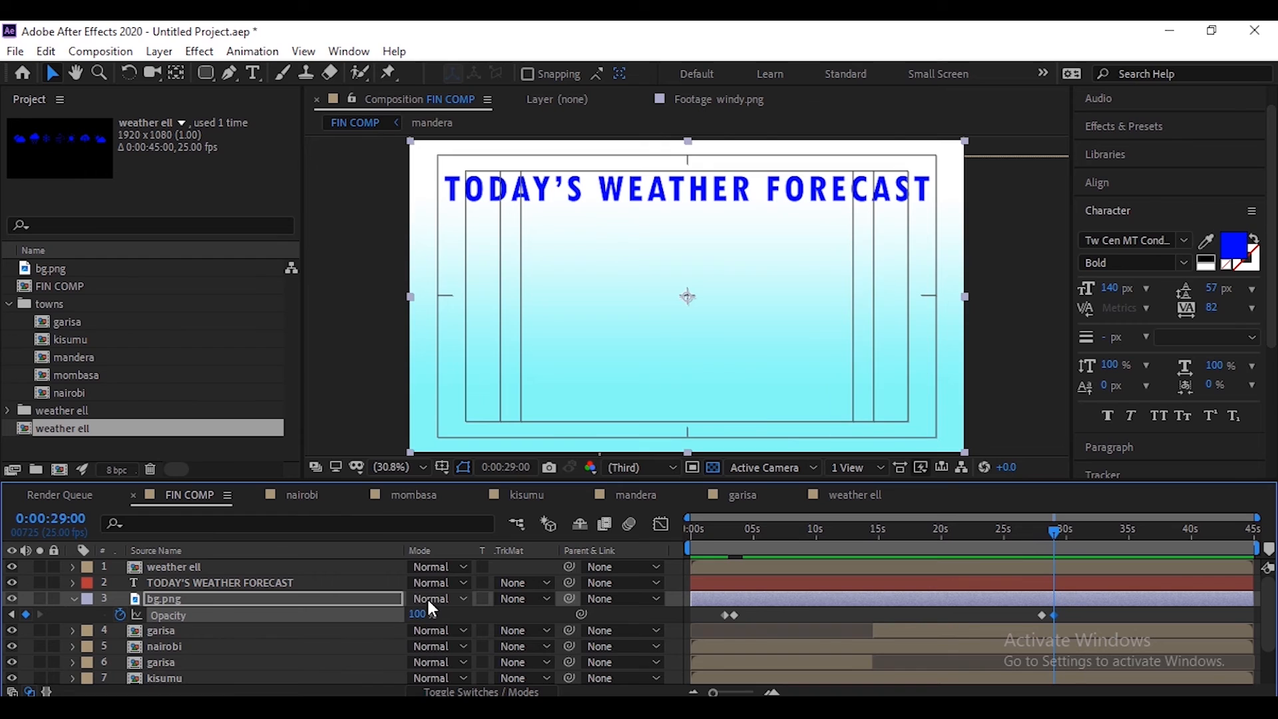
pyautogui.moveTo(1054, 528); pyautogui.dragTo(1051, 529)
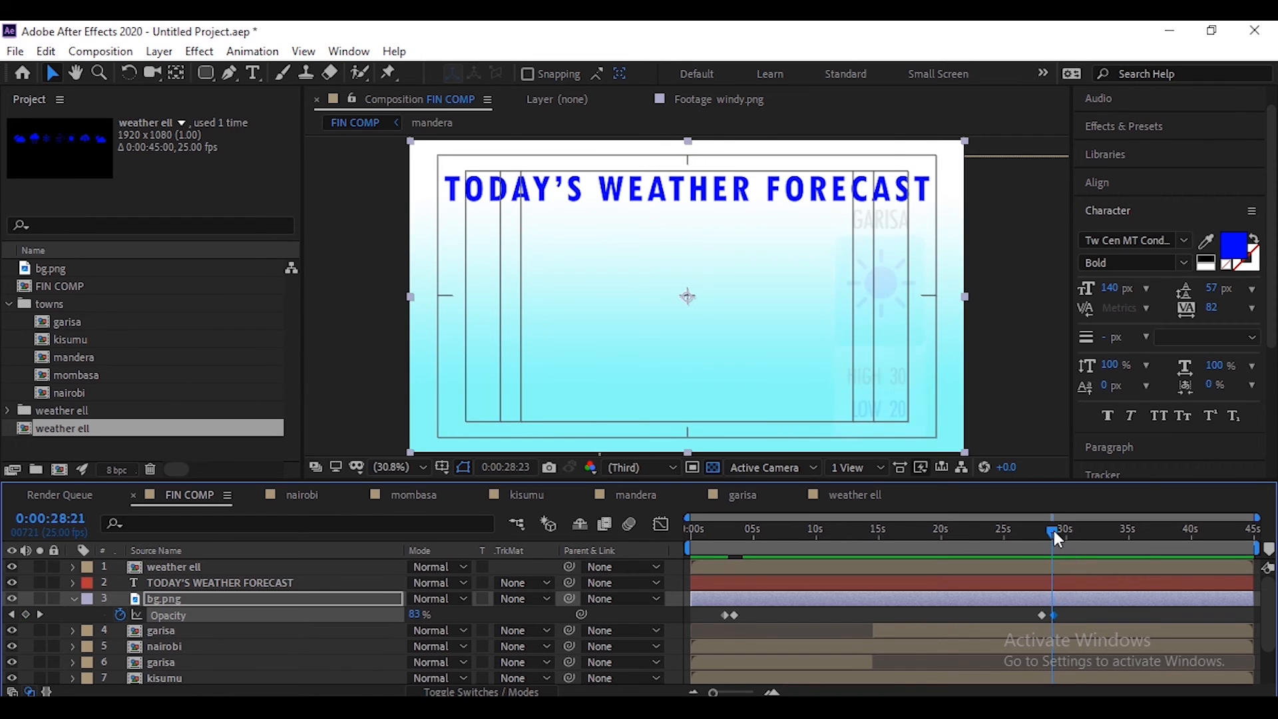
pyautogui.moveTo(1054, 610); pyautogui.dragTo(1058, 614)
# Add position keyframes at 0:00:28:21 to the TODAY'S WEATHER FORECAST title and the weather ell layer
pyautogui.click(1067, 580)
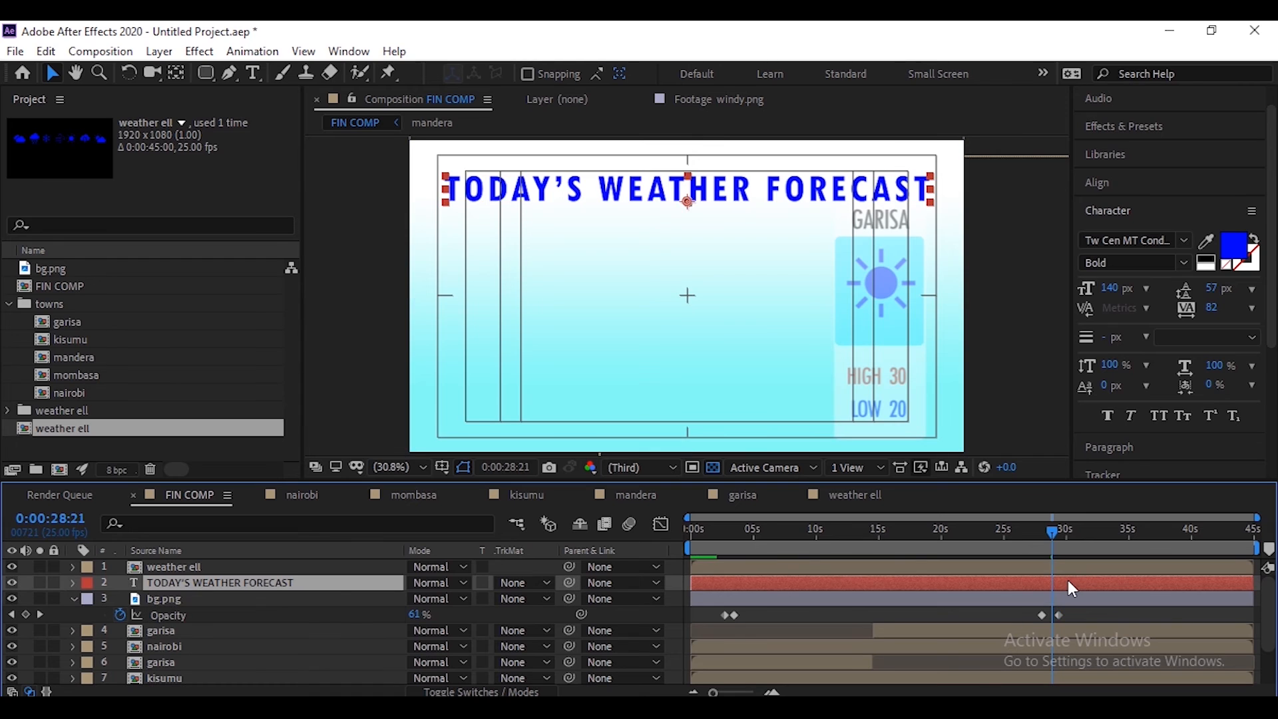
pyautogui.press('p')
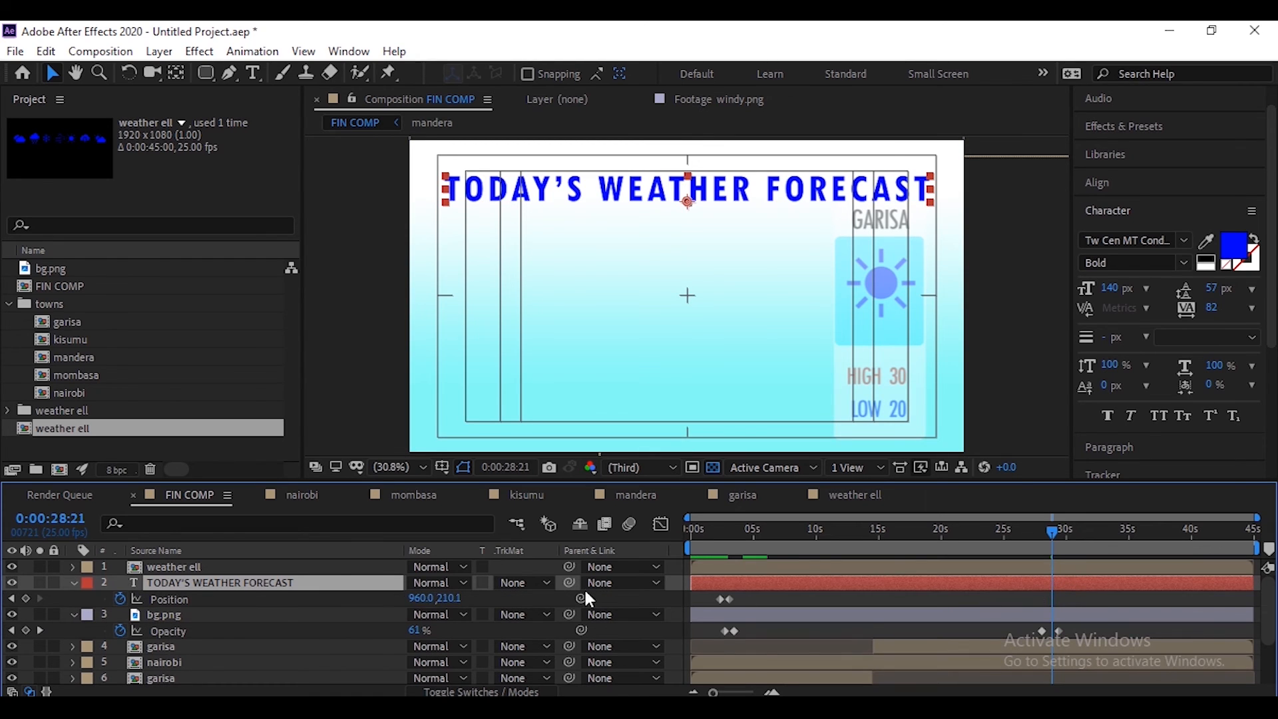
pyautogui.click(23, 597)
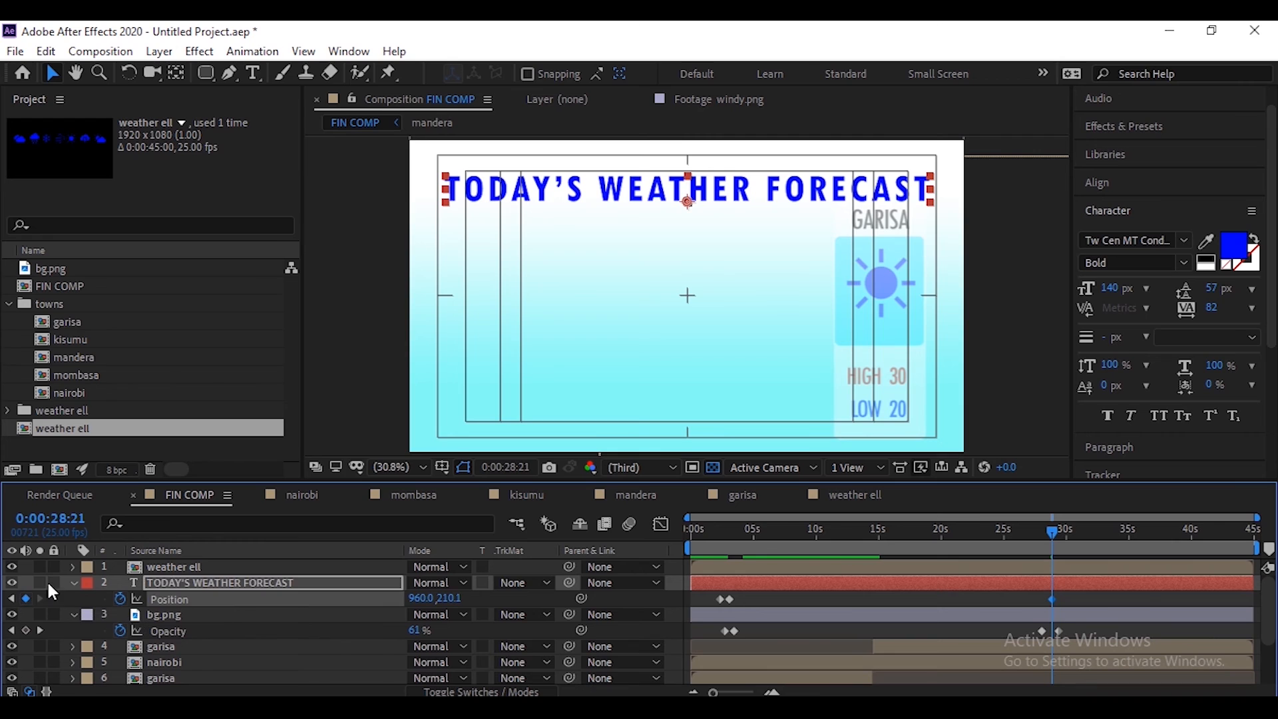
pyautogui.click(185, 566)
pyautogui.press('p')
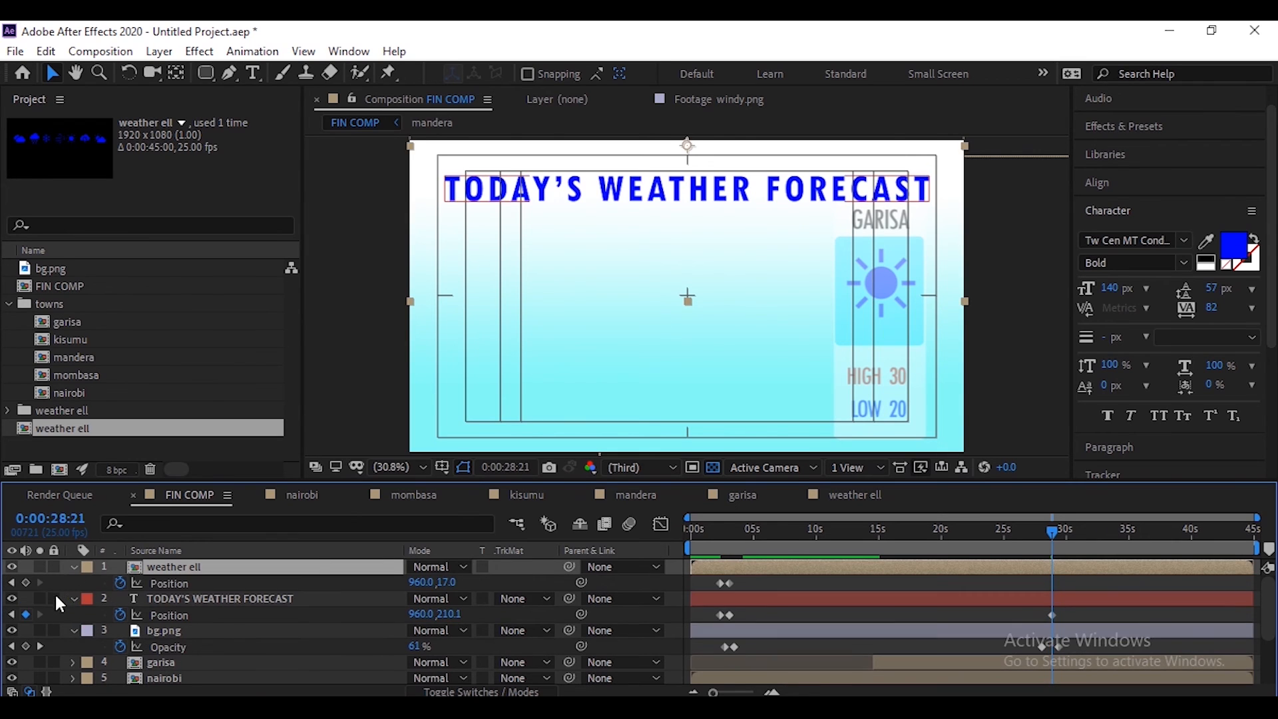
pyautogui.click(25, 582)
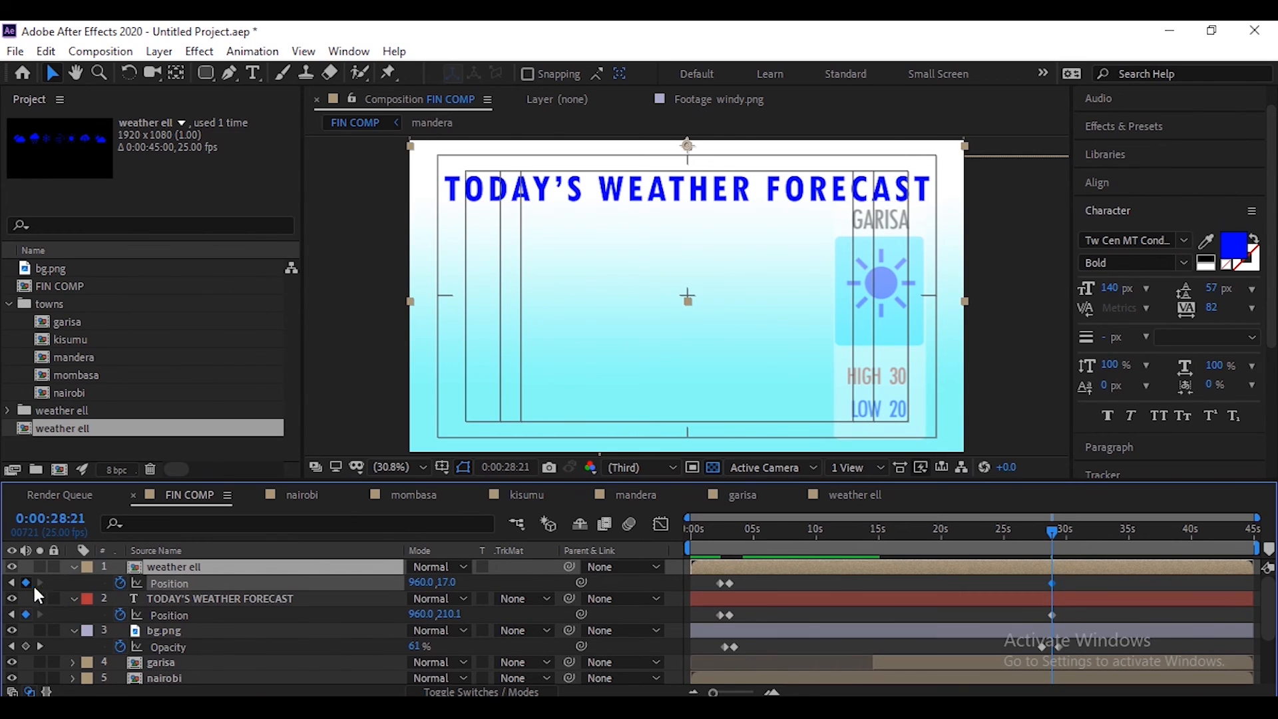
# At 0:00:29:23, set position Y to 593 for the weather ell layer and 659.1 for the TODAY'S WEATHER FORECAST title
pyautogui.click(1069, 536)
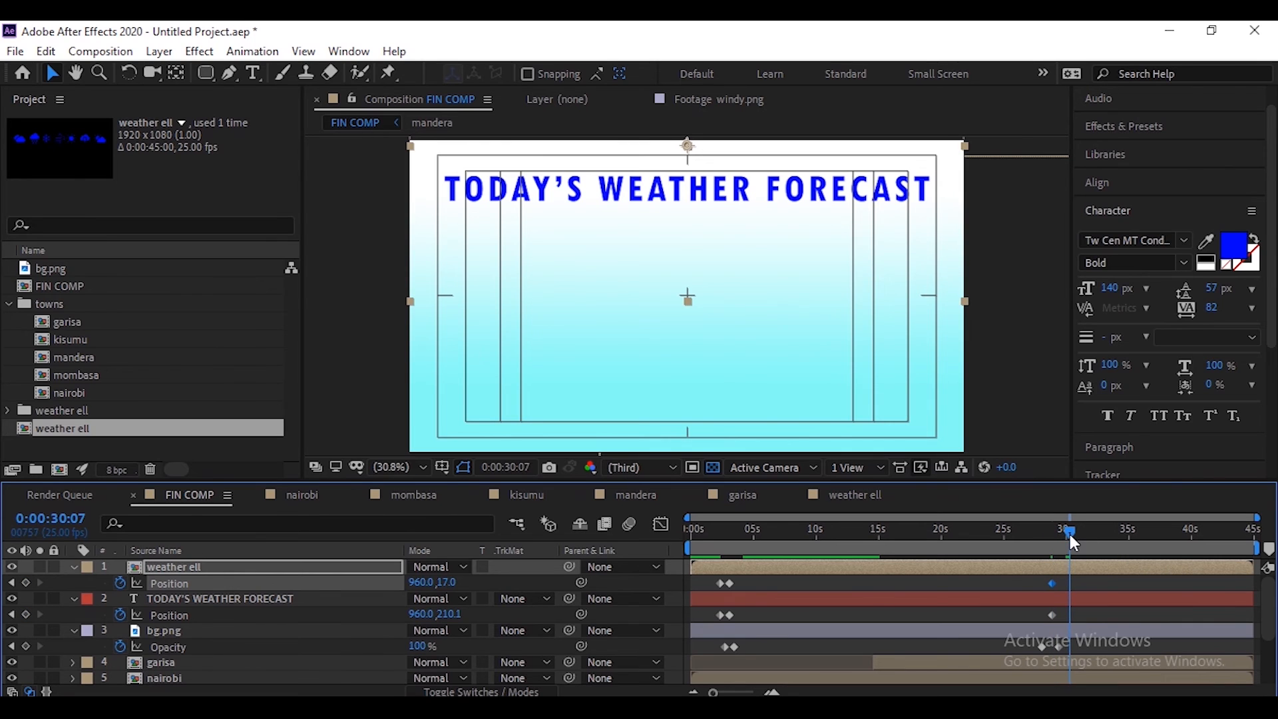
pyautogui.moveTo(1068, 533); pyautogui.dragTo(1065, 534)
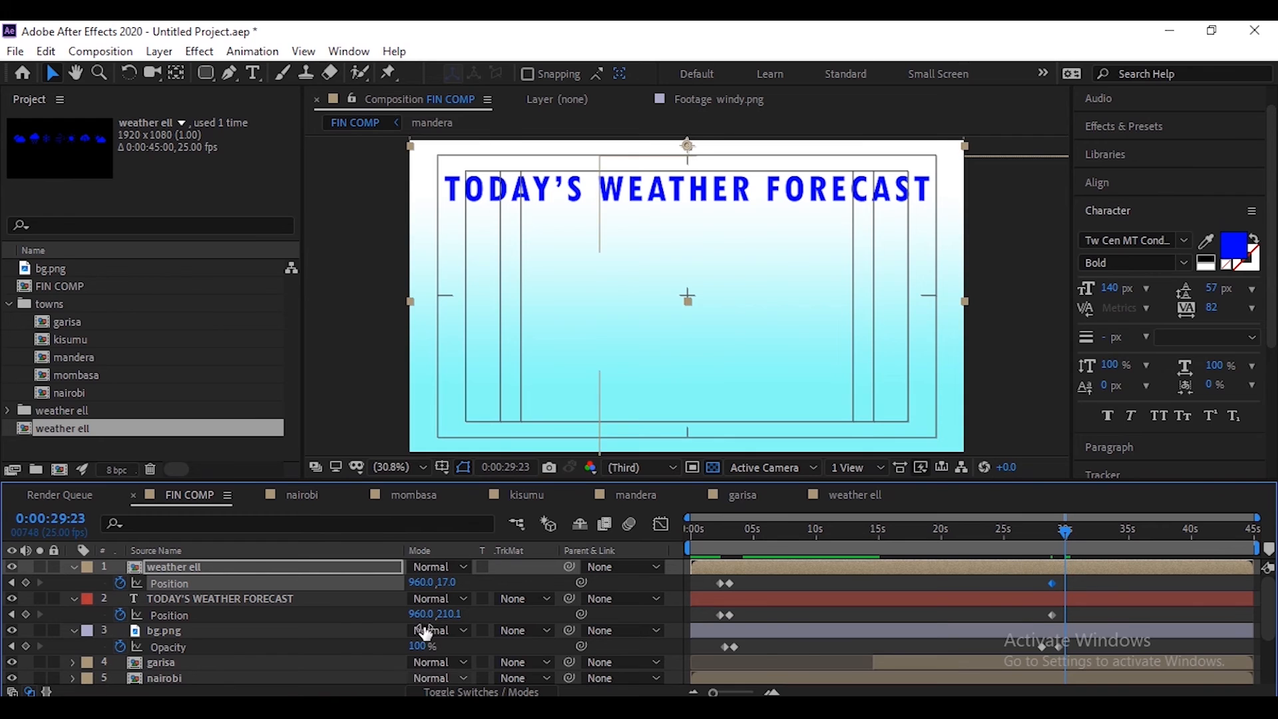
pyautogui.moveTo(444, 583); pyautogui.dragTo(881, 613)
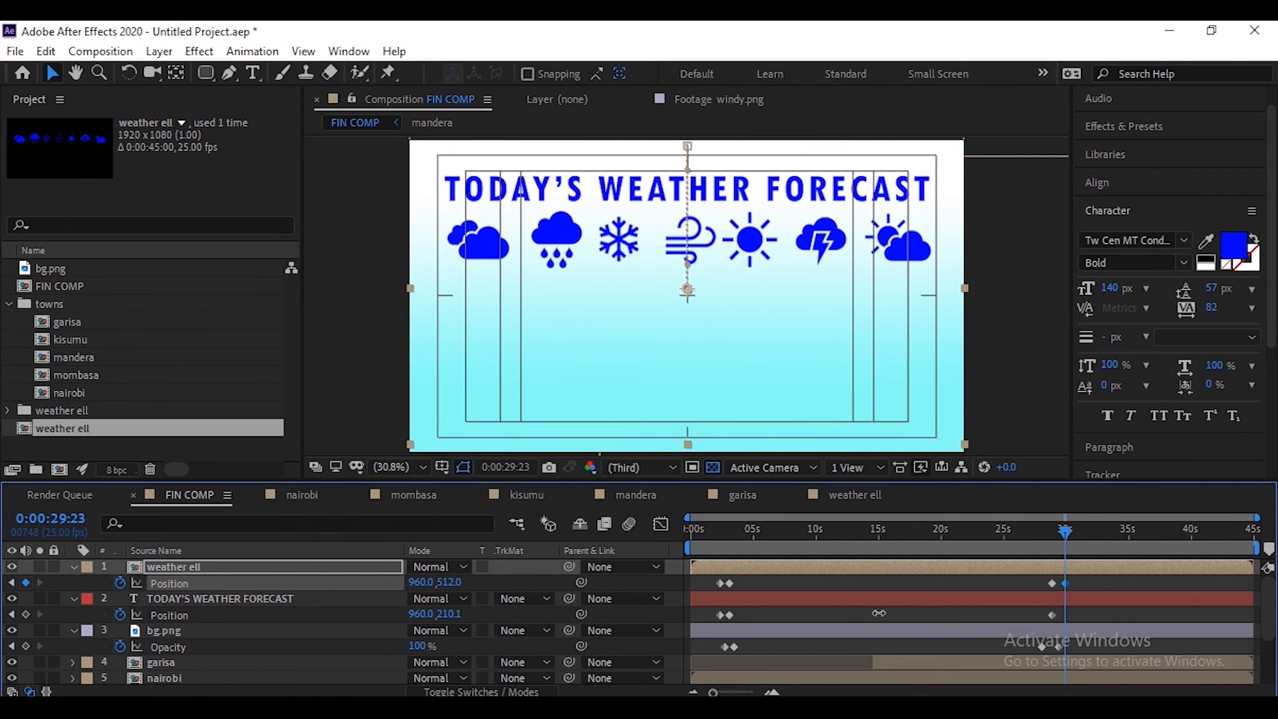
pyautogui.moveTo(448, 615); pyautogui.dragTo(839, 639)
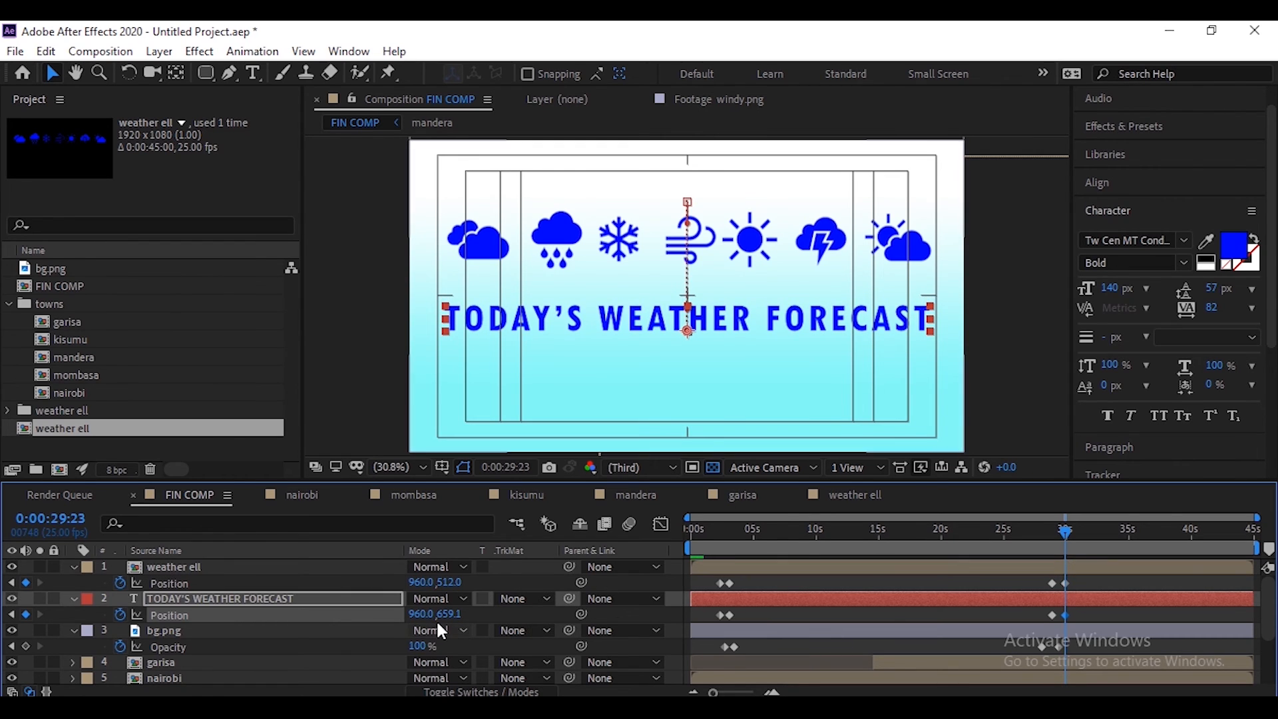
pyautogui.moveTo(453, 582); pyautogui.dragTo(528, 580)
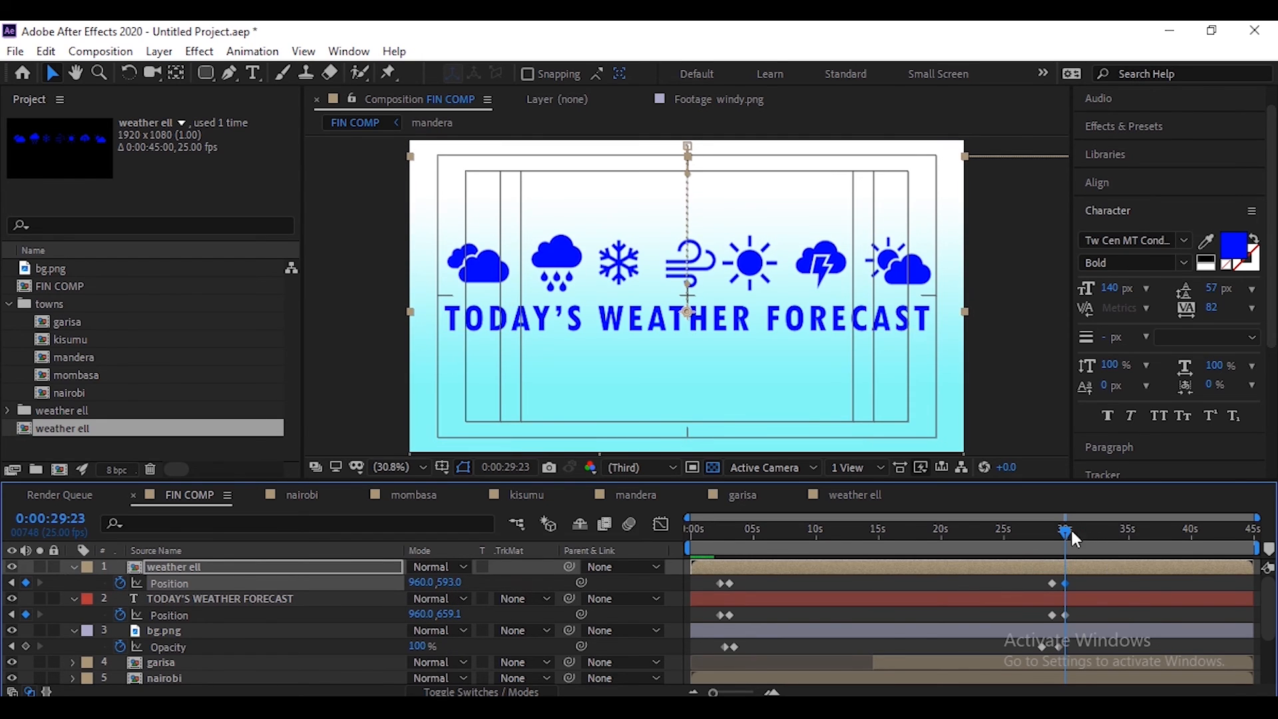
# Move the current time to 0:00:31:10 and set the FIN COMP composition's duration to 0:00:31:10
pyautogui.moveTo(1064, 532); pyautogui.dragTo(1084, 531)
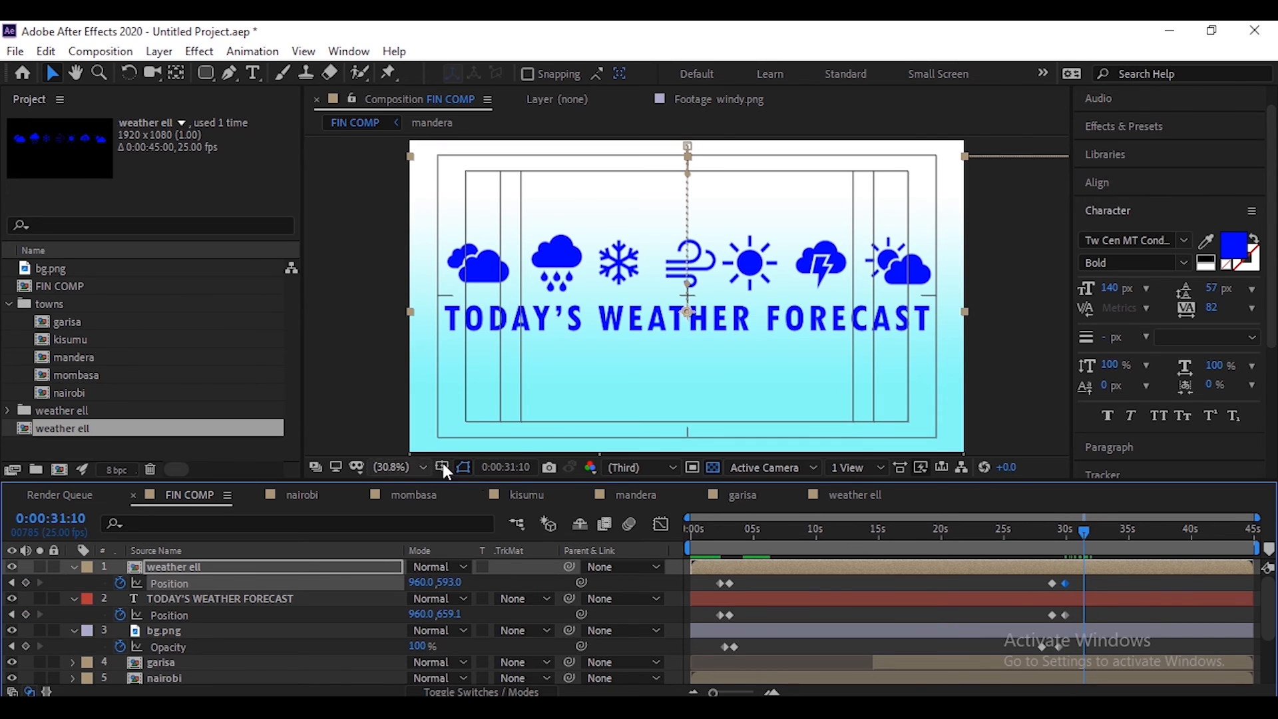
pyautogui.click(95, 52)
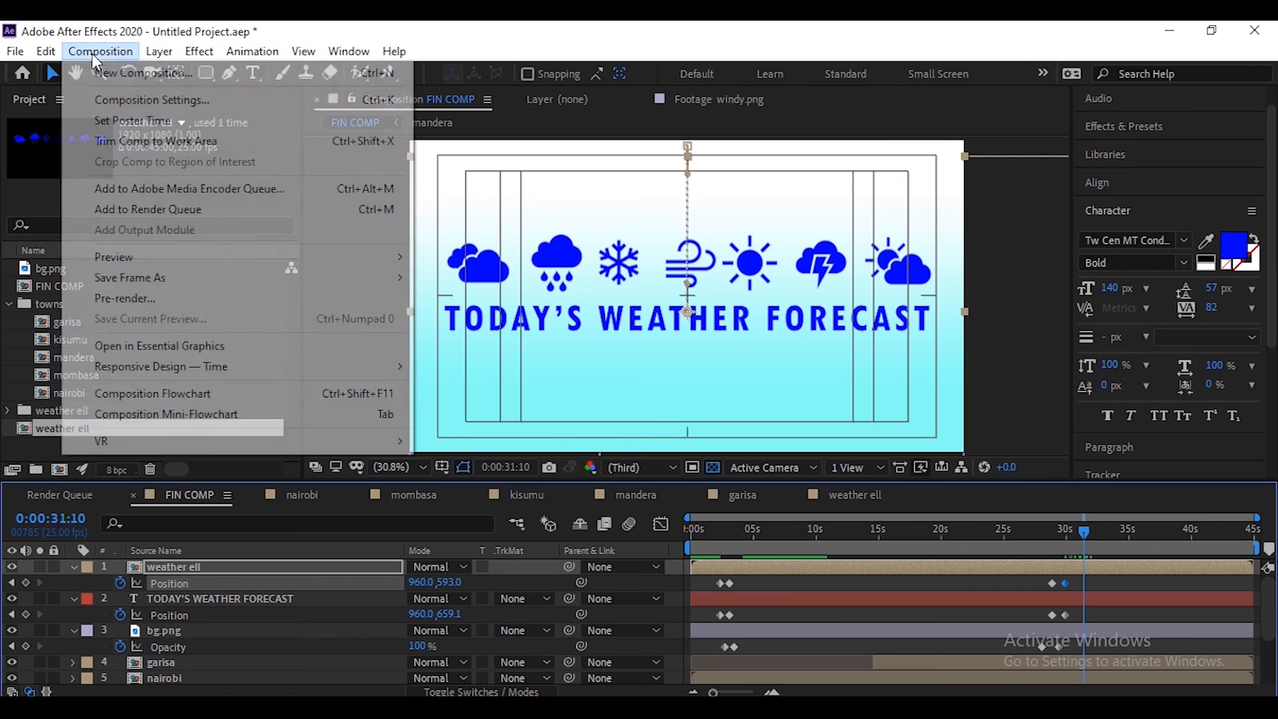
pyautogui.click(133, 98)
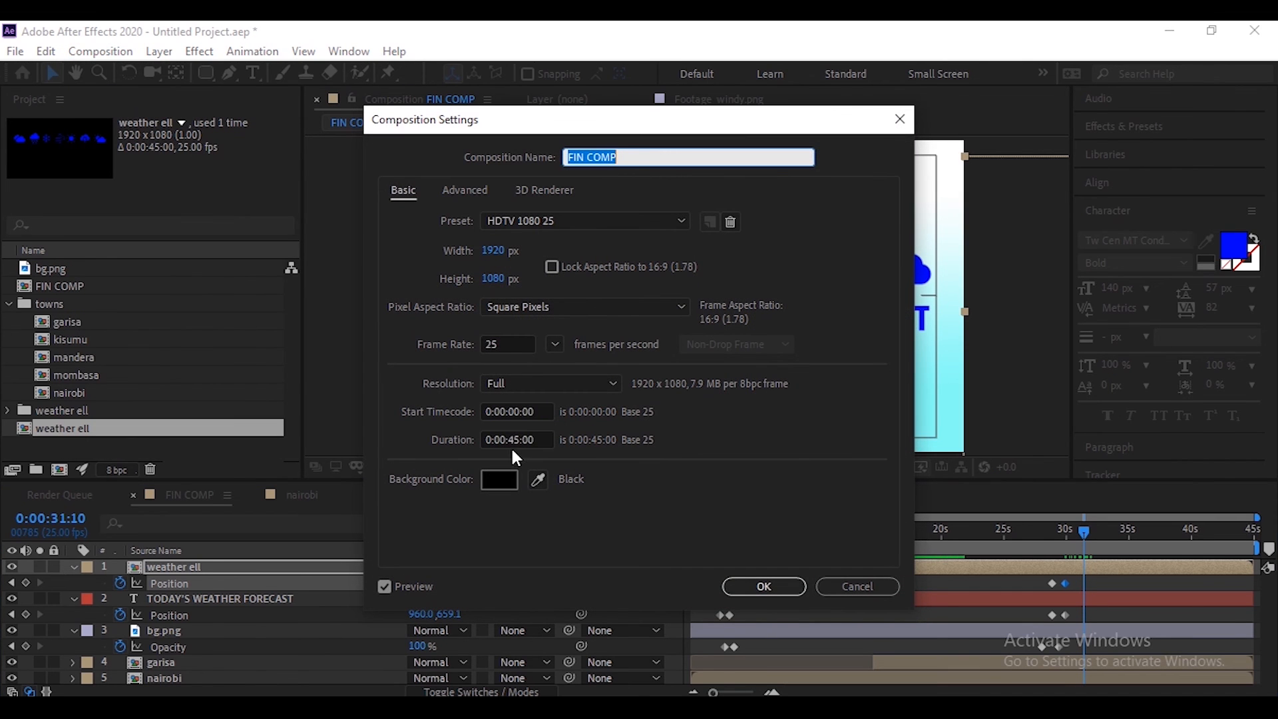
pyautogui.click(514, 440)
pyautogui.press('BackSpace')
pyautogui.press('Delete')
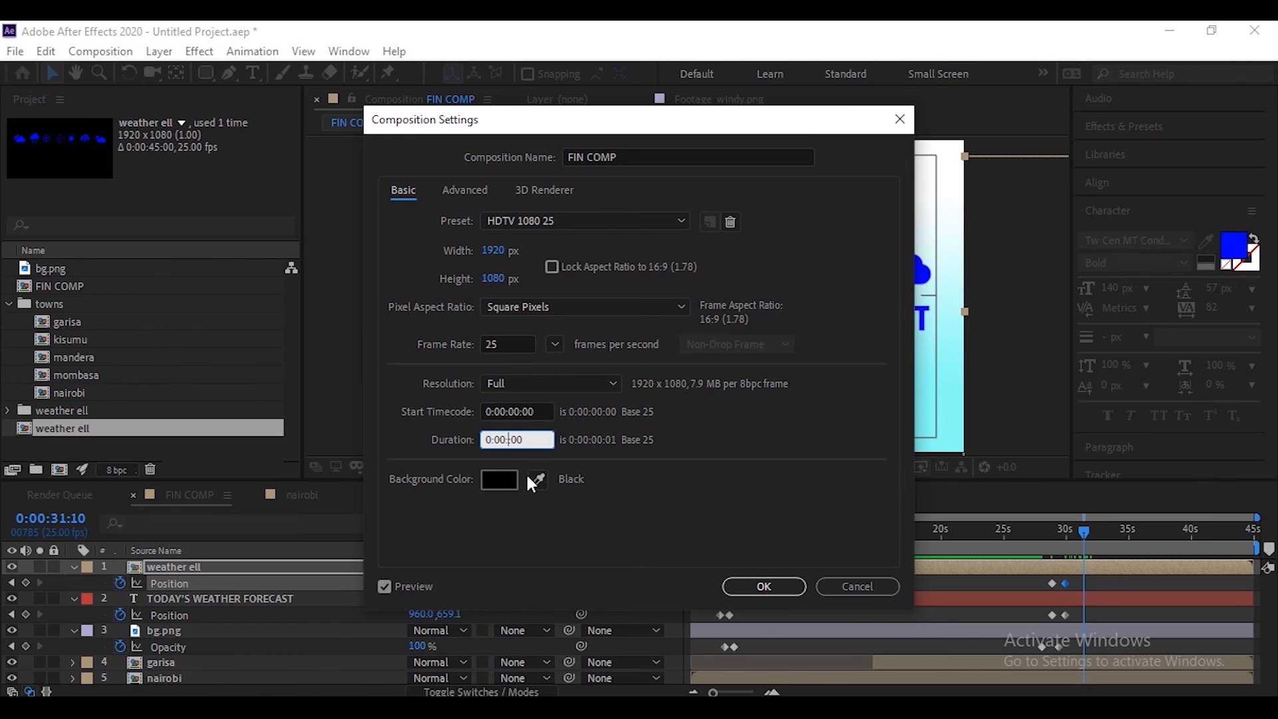
pyautogui.write('31:1')
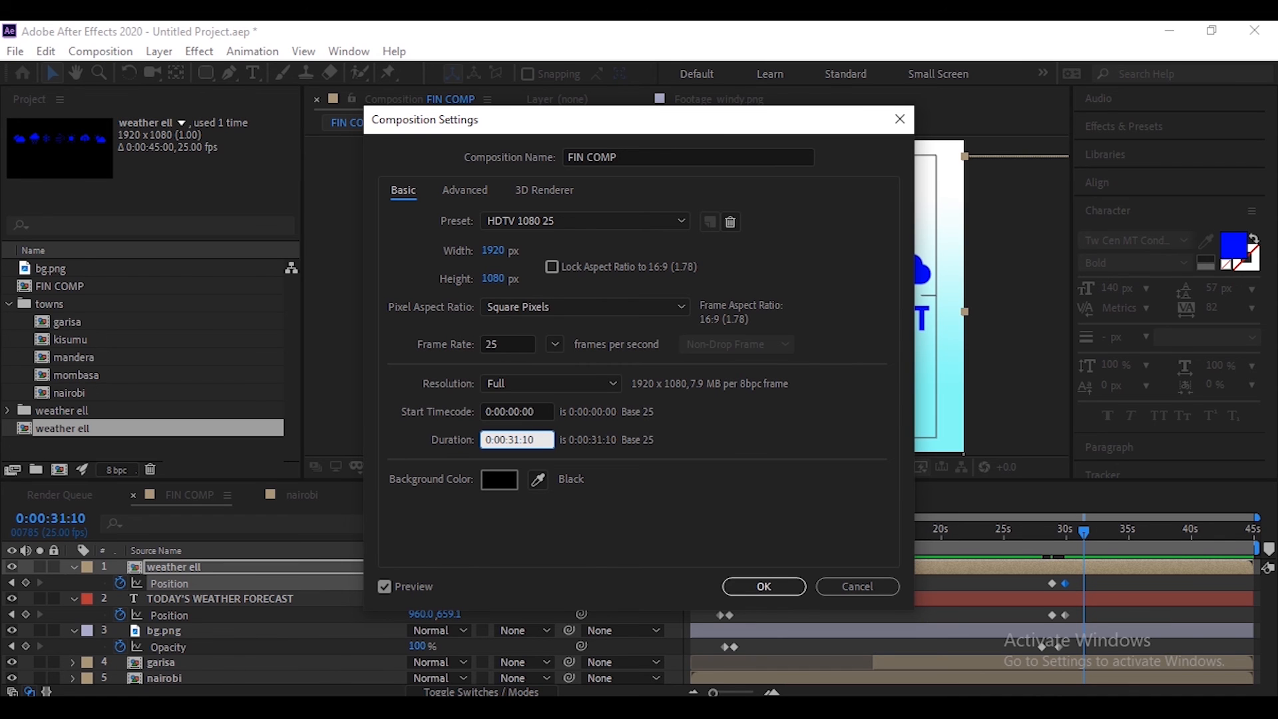
pyautogui.click(766, 586)
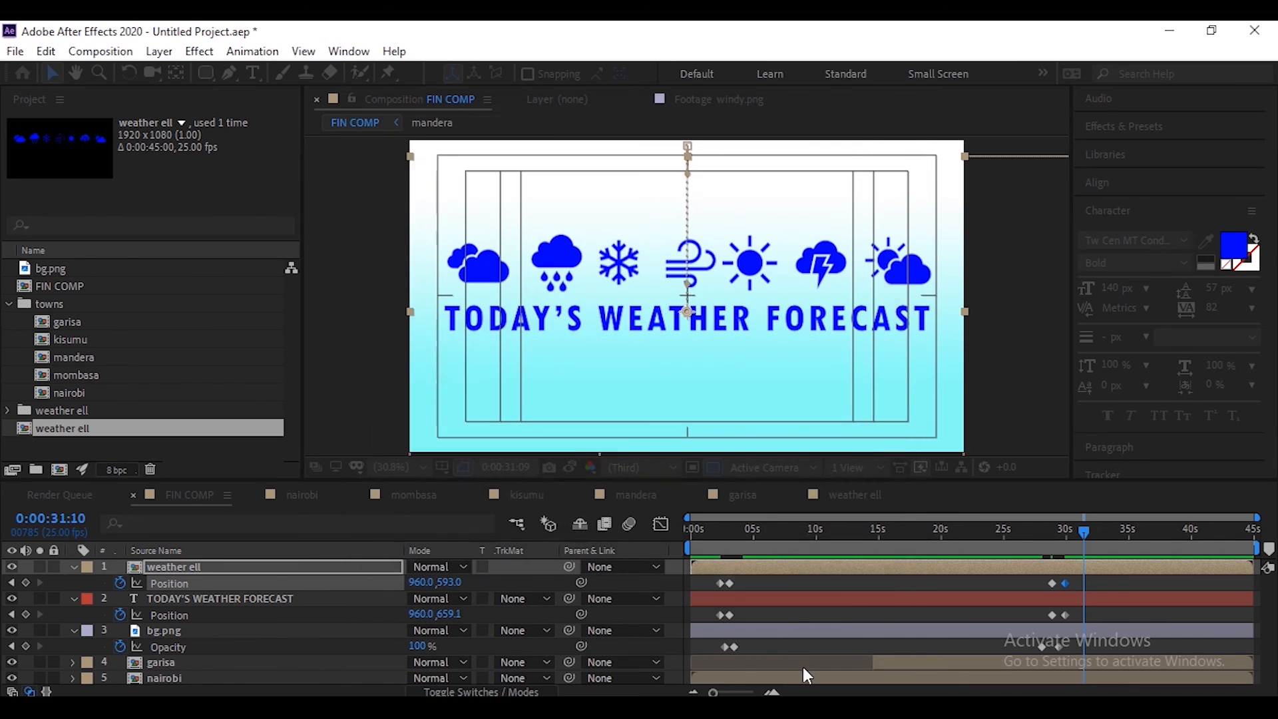
# Play back the forecast animation from the start and scrub through the town cards section up to 0:00:15:10
pyautogui.moveTo(728, 526); pyautogui.dragTo(640, 541)
pyautogui.press('space')
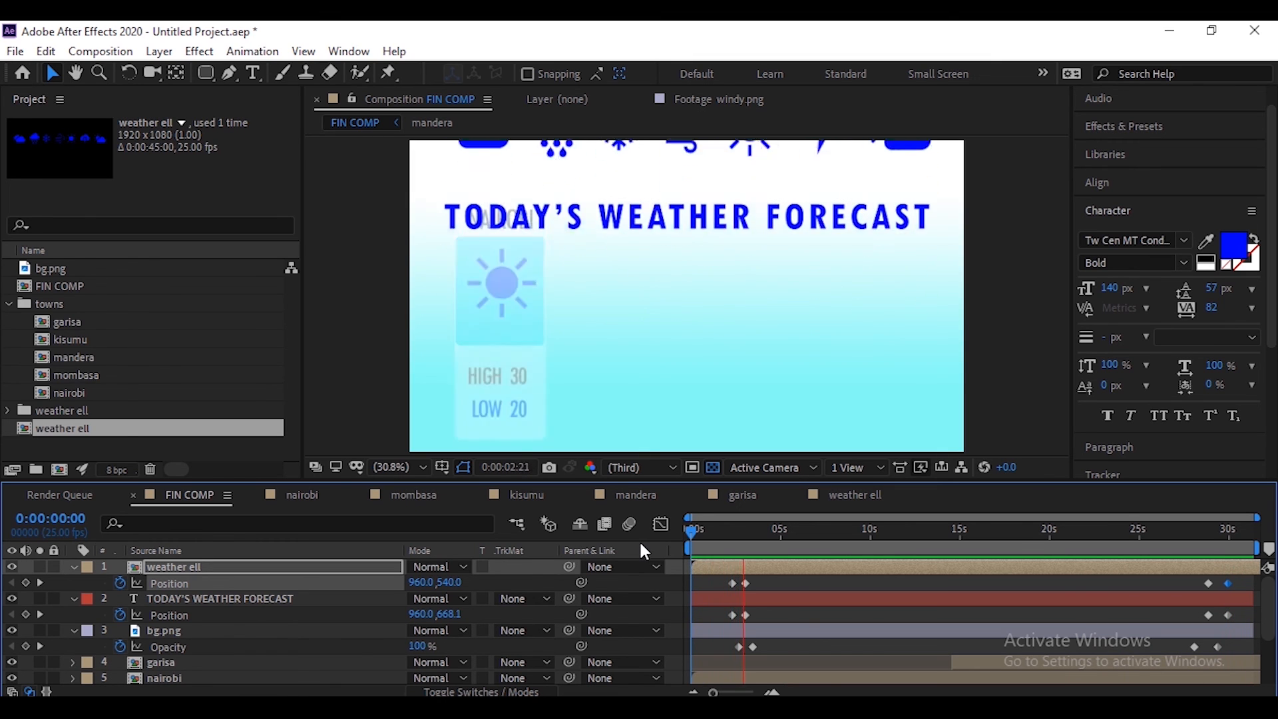
pyautogui.press('space')
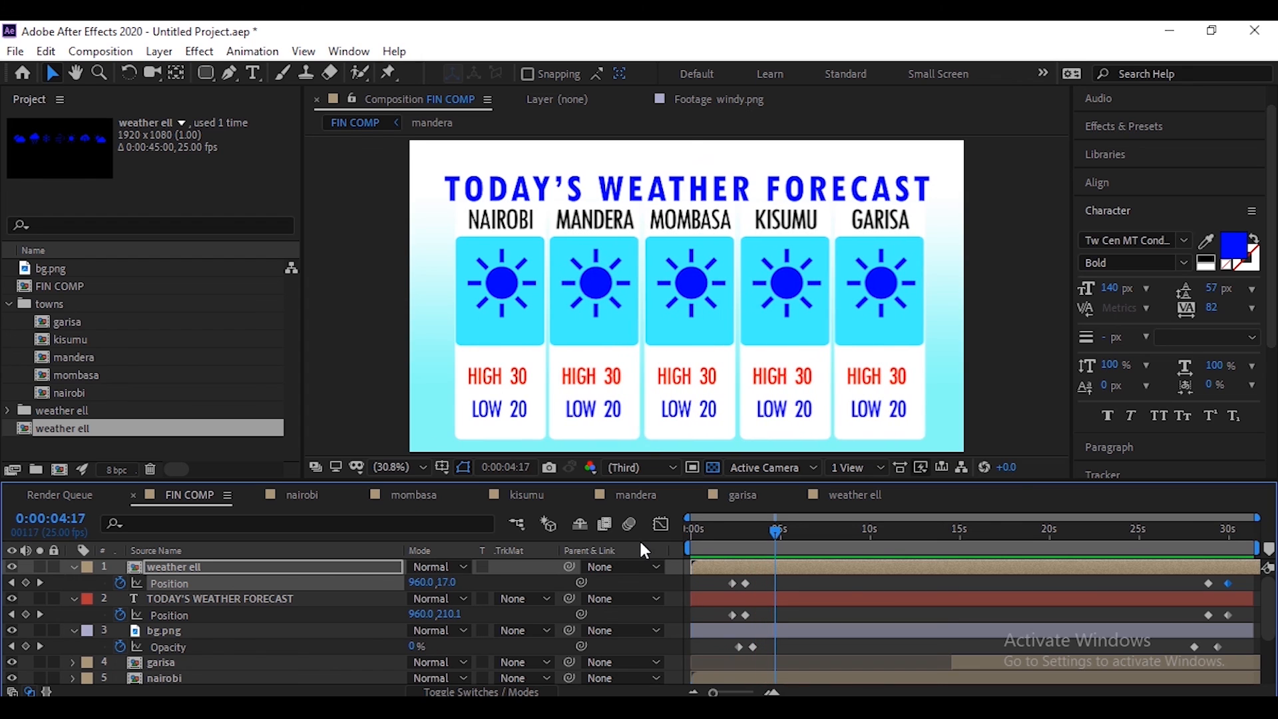
pyautogui.moveTo(724, 536); pyautogui.dragTo(947, 589)
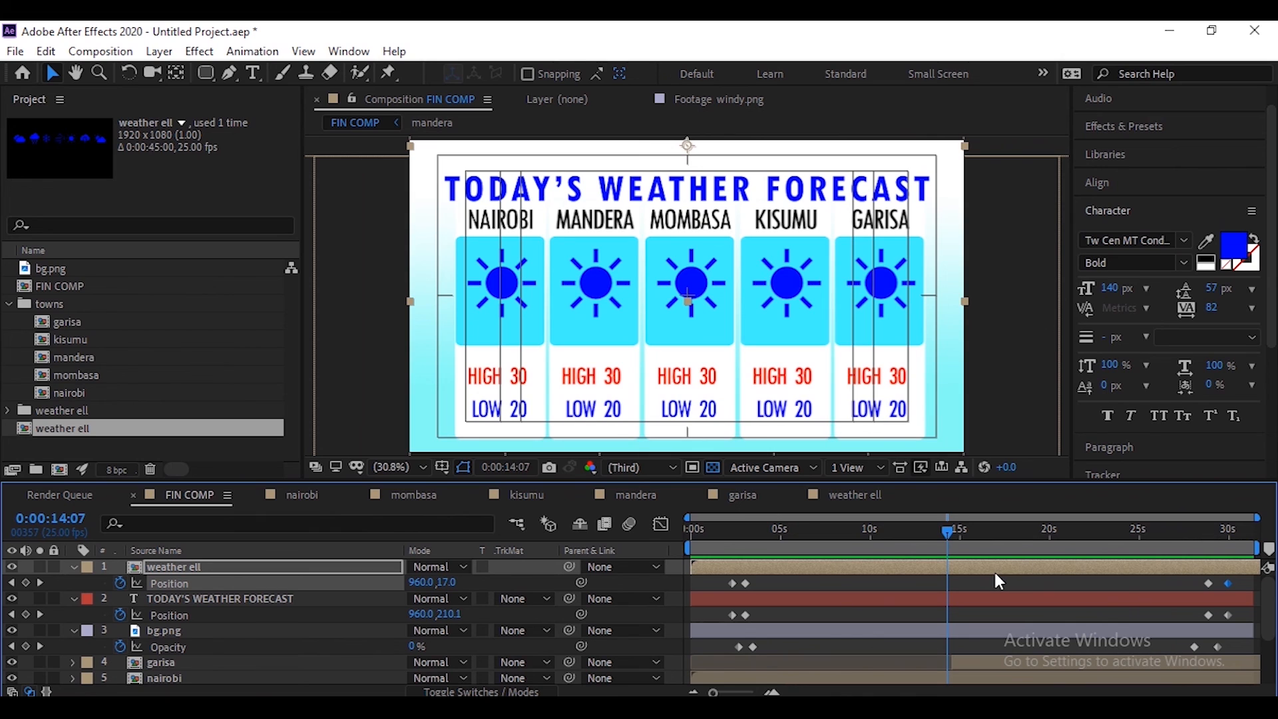
pyautogui.moveTo(837, 533); pyautogui.dragTo(966, 537)
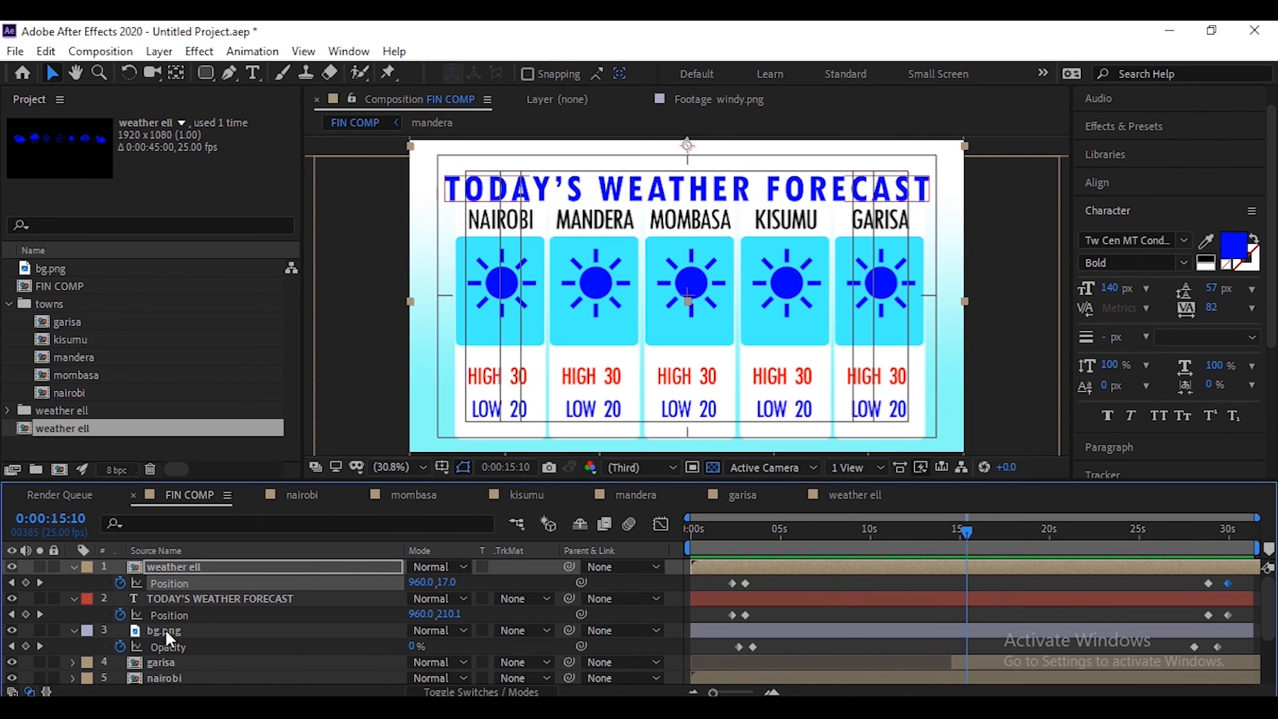
# Fold up the weather ell, title and bg.png properties and lock all layers in FIN COMP
pyautogui.click(74, 566)
pyautogui.click(72, 582)
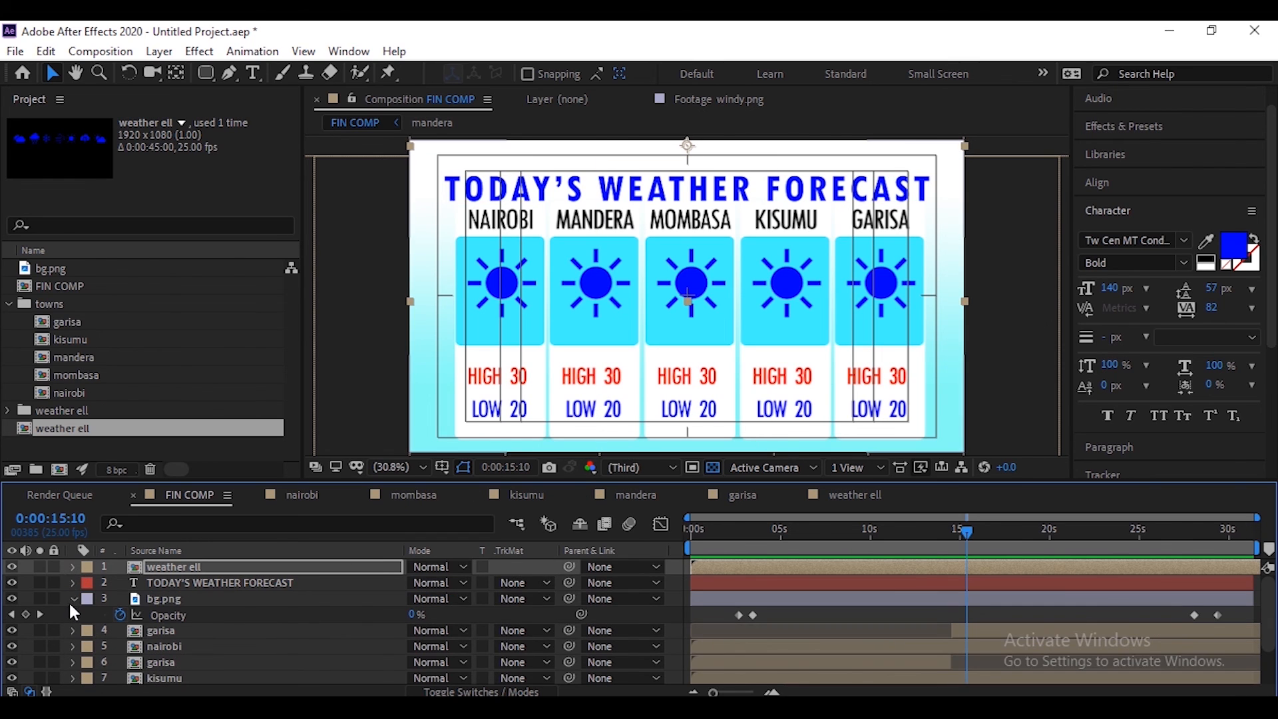
pyautogui.click(70, 599)
pyautogui.click(253, 632)
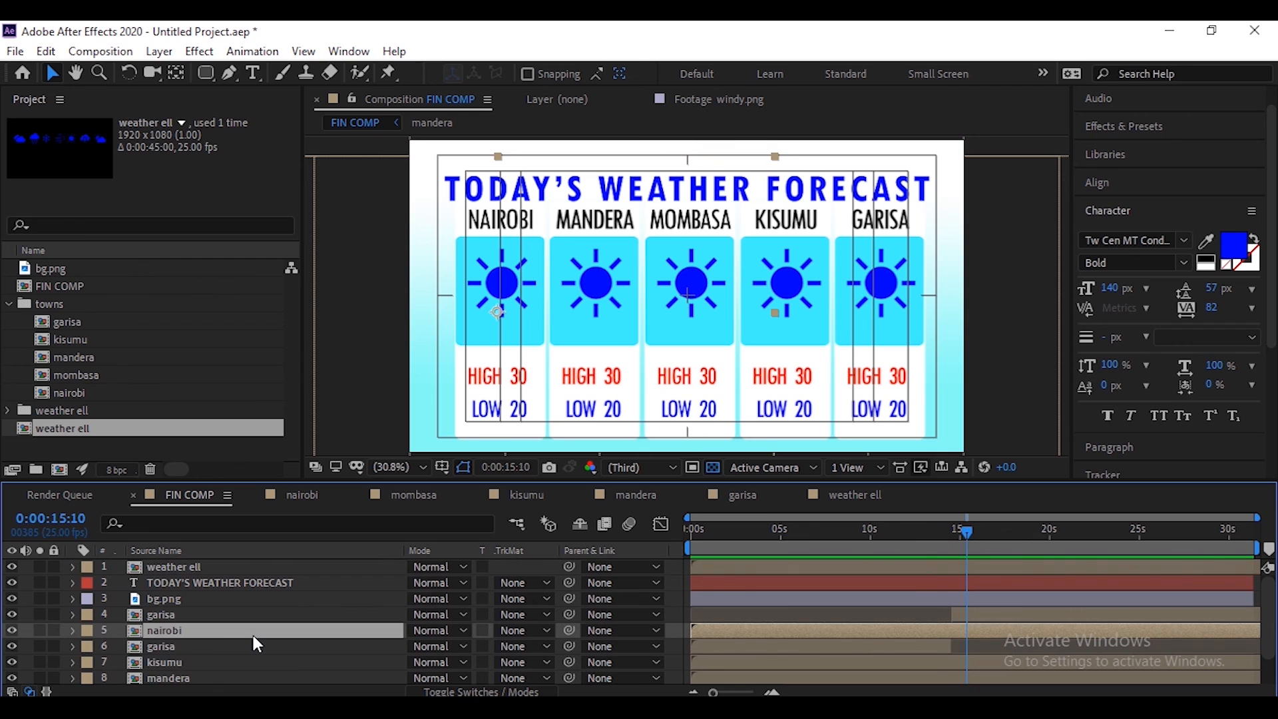
pyautogui.hotkey('ctrl', 'a')
pyautogui.click(53, 566)
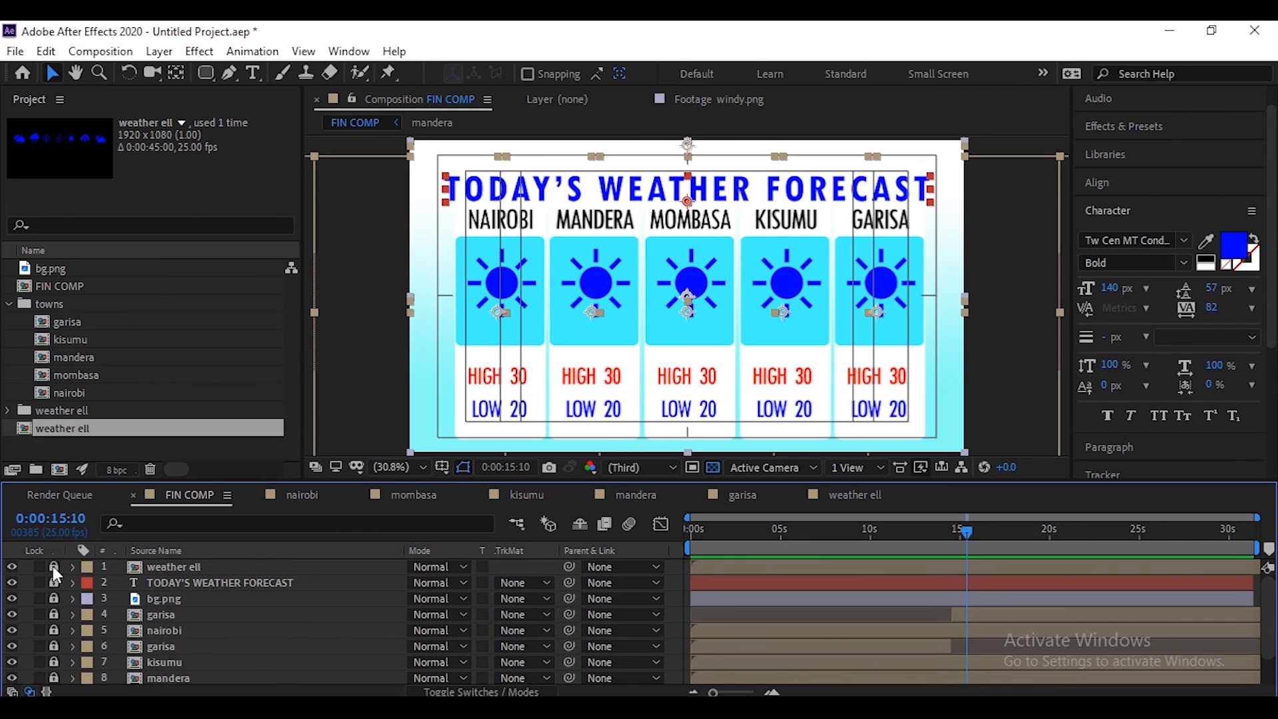
# In the nairobi composition, make all layers visible and lock every layer except the 30 20 temperature text
pyautogui.click(297, 496)
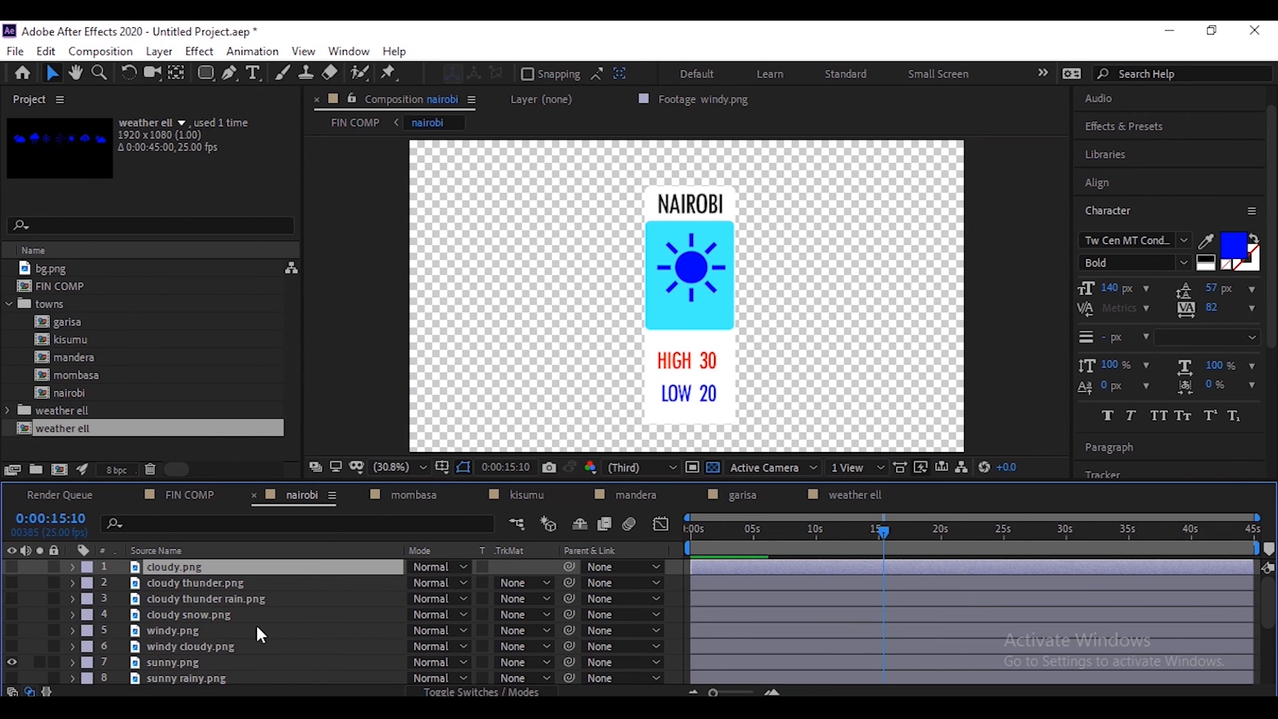
pyautogui.scroll(-4, 255, 625)
pyautogui.scroll(4, 255, 627)
pyautogui.scroll(-4, 256, 627)
pyautogui.scroll(4, 256, 627)
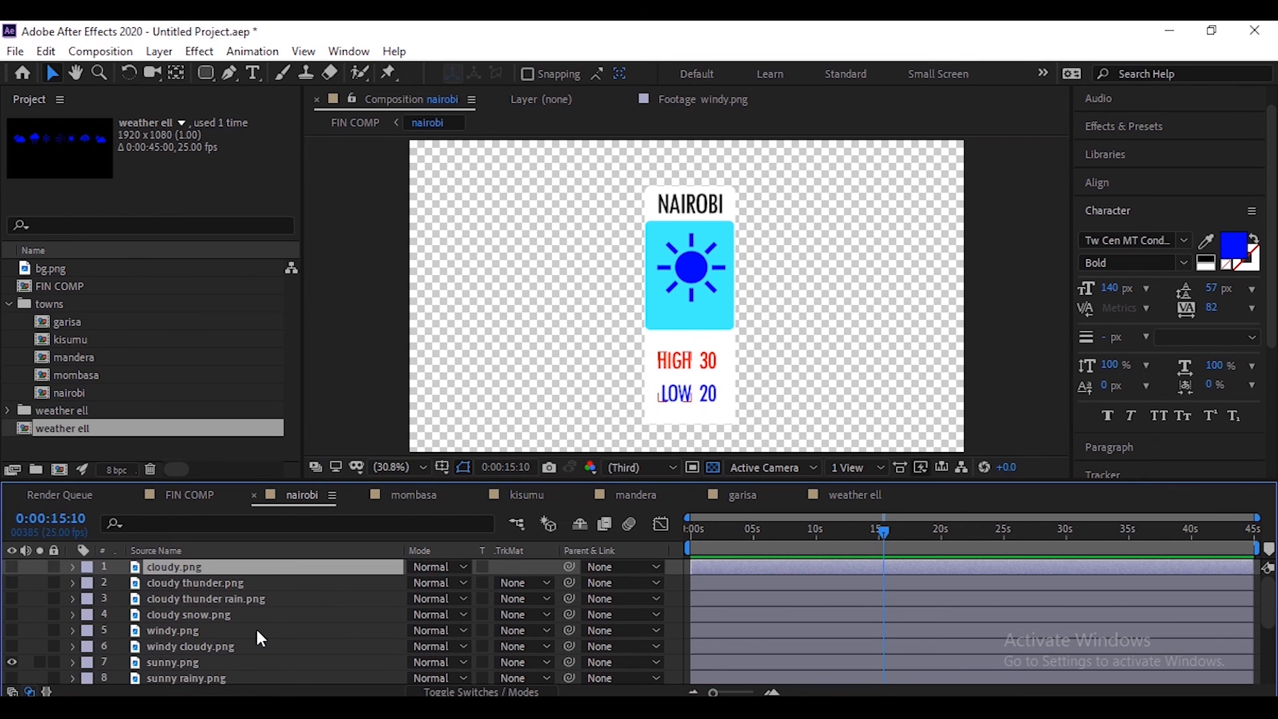
pyautogui.scroll(-4, 256, 627)
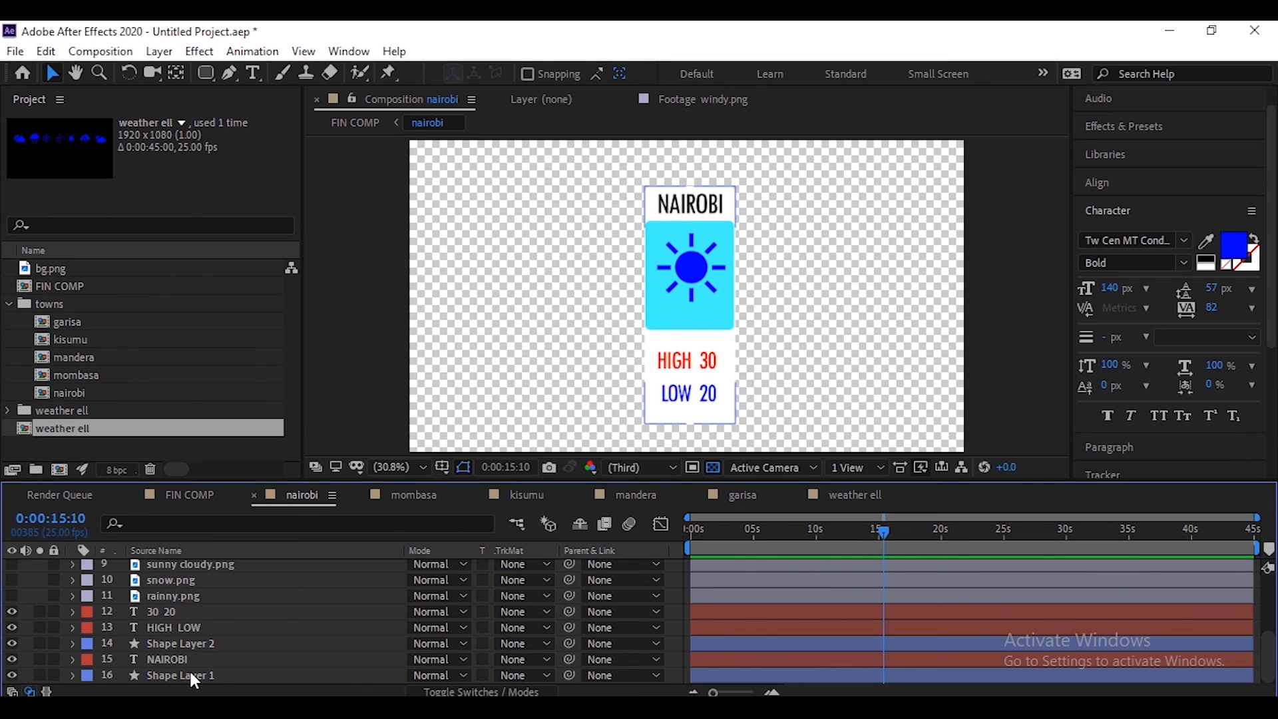
pyautogui.hotkey('ctrl', 'a')
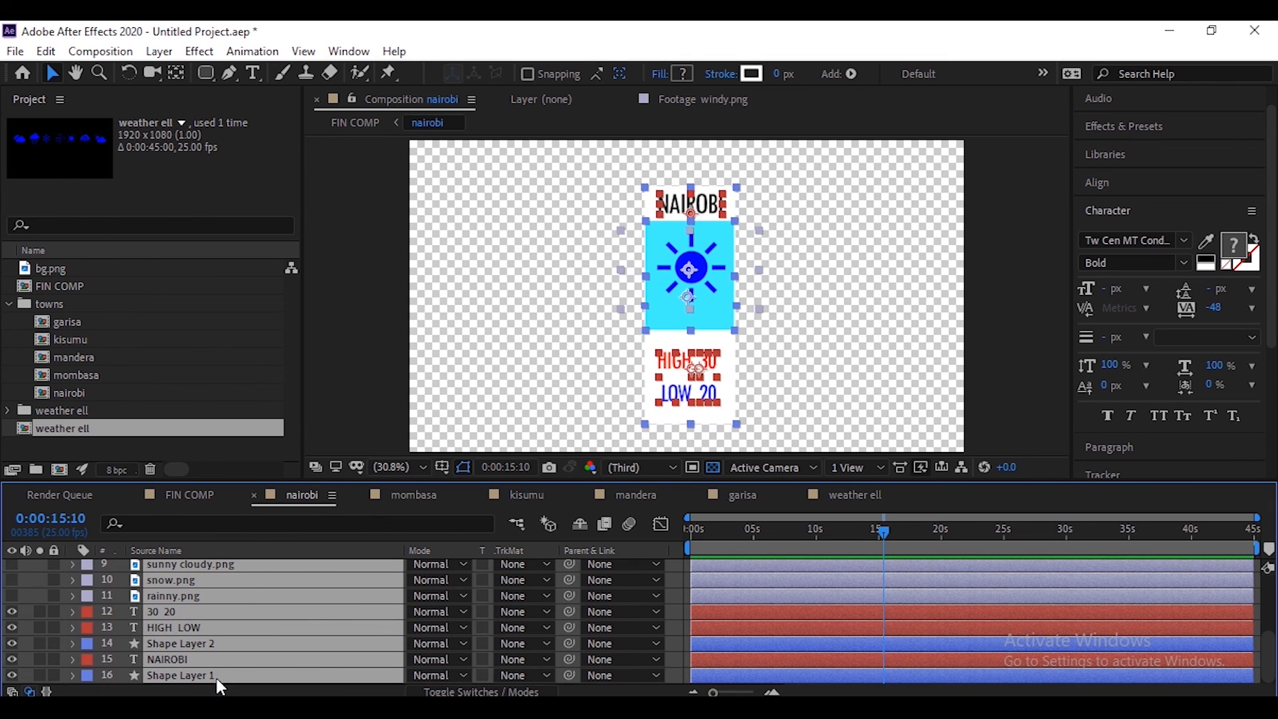
pyautogui.click(12, 611)
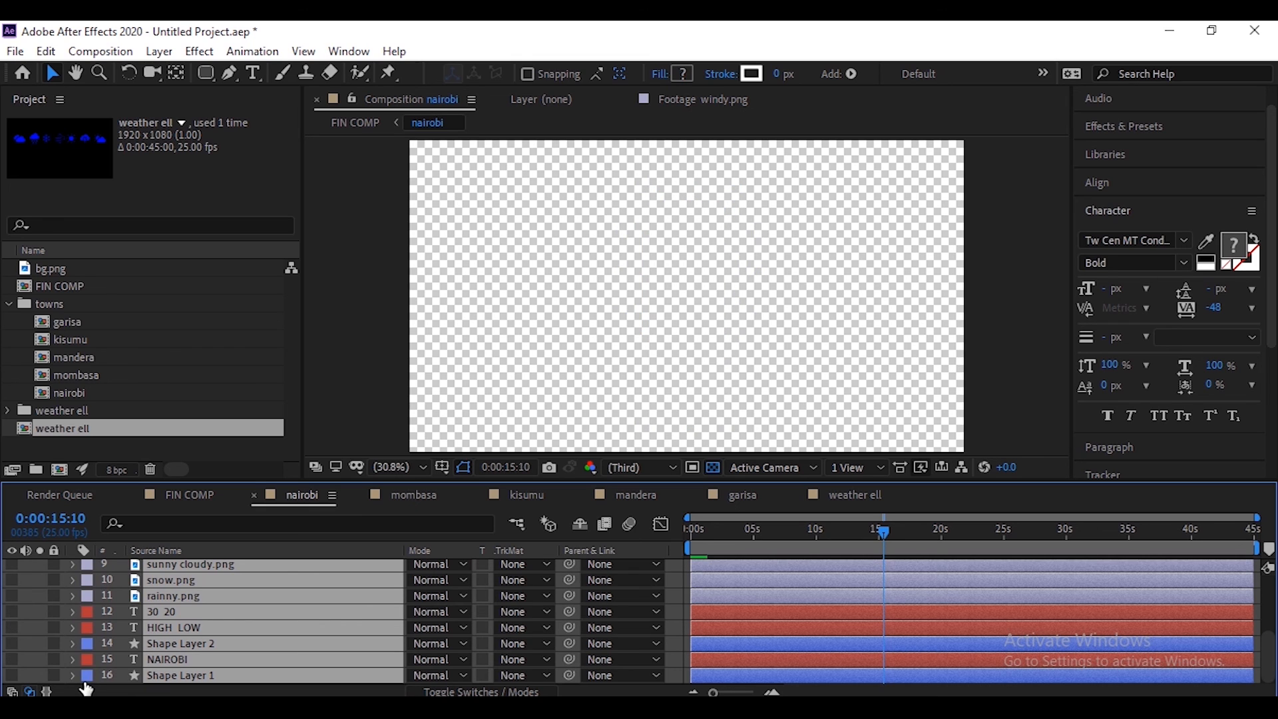
pyautogui.click(13, 612)
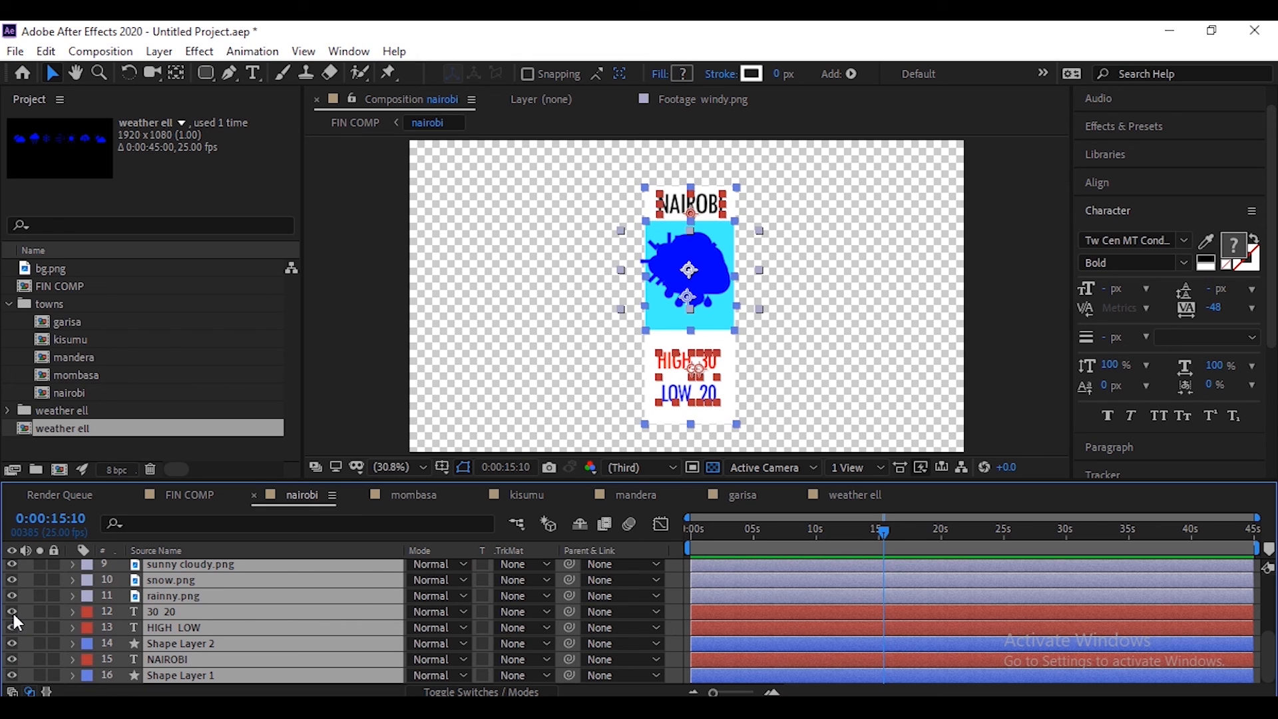
pyautogui.click(54, 590)
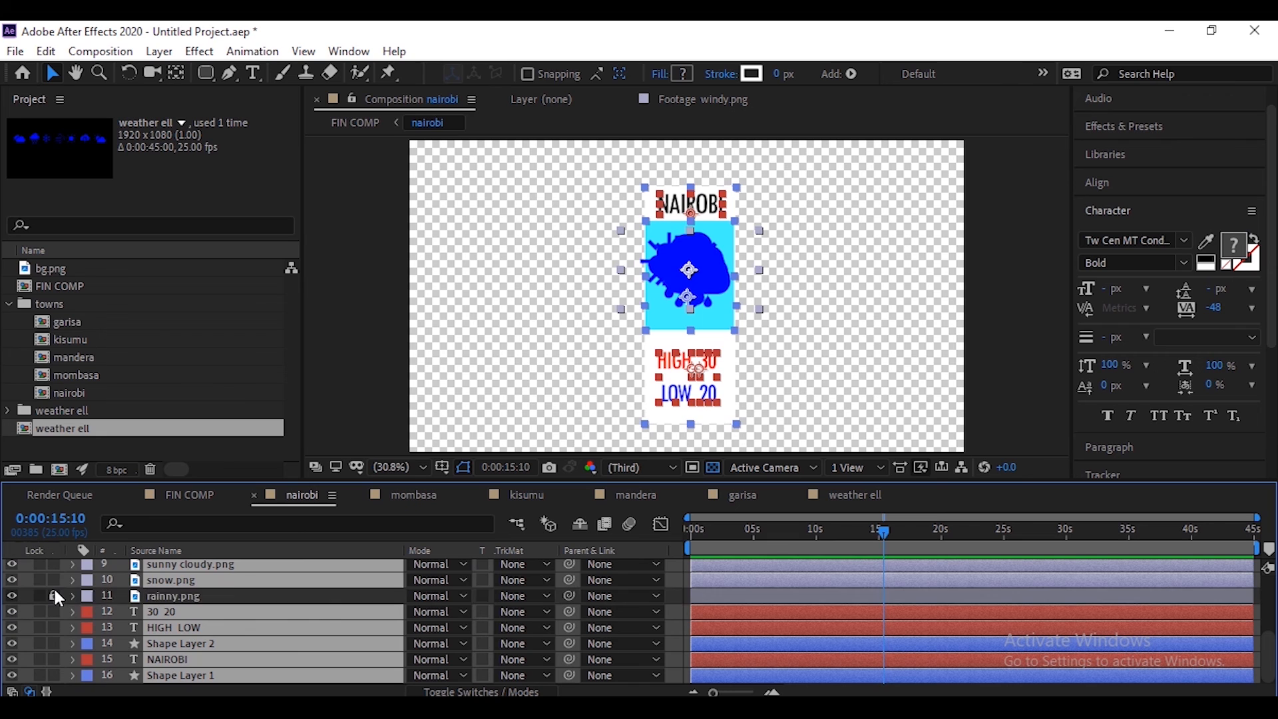
pyautogui.click(54, 611)
# Hide all weather icon layers in the nairobi composition except sunny rainy.png
pyautogui.scroll(4, 289, 635)
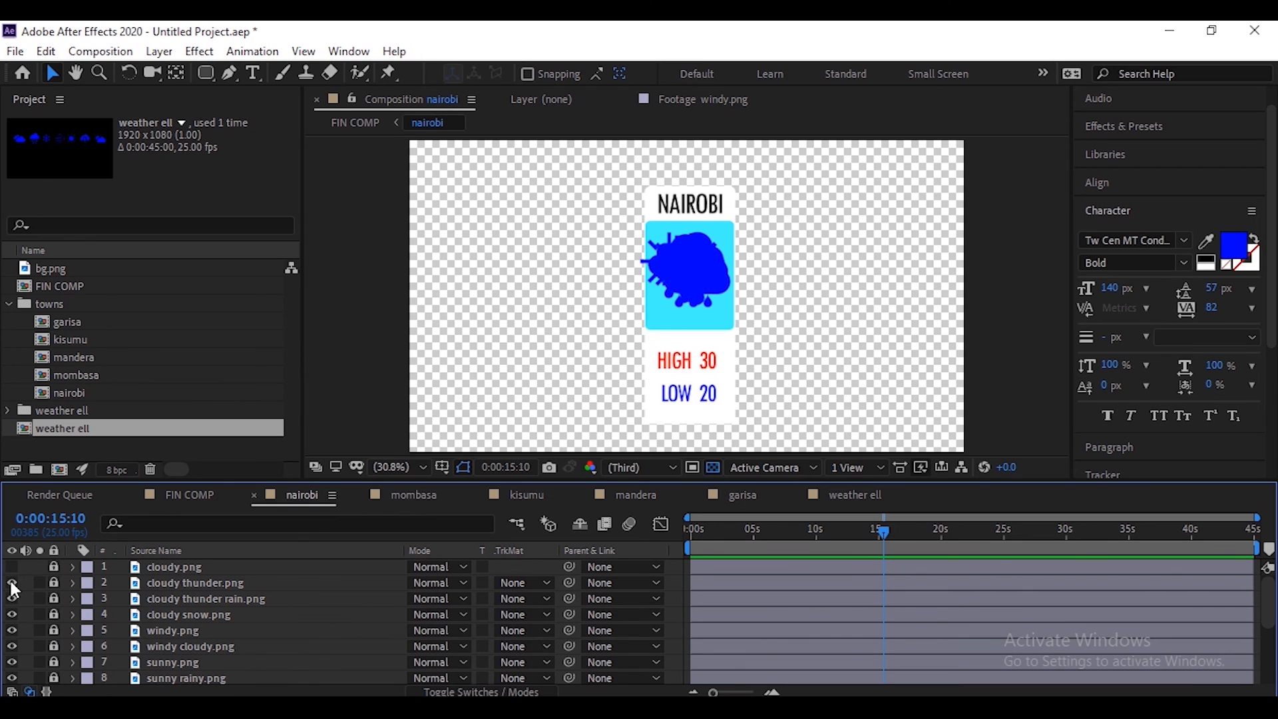
pyautogui.click(13, 614)
pyautogui.click(12, 645)
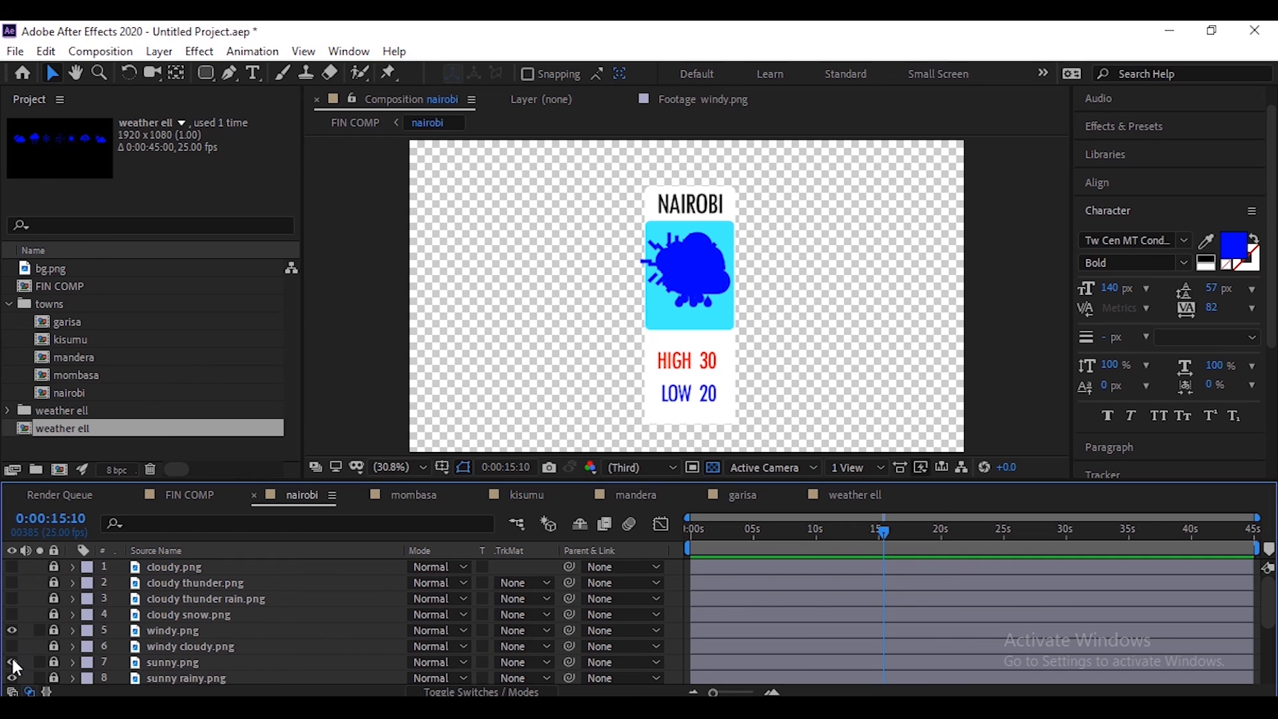
pyautogui.scroll(-4, 26, 648)
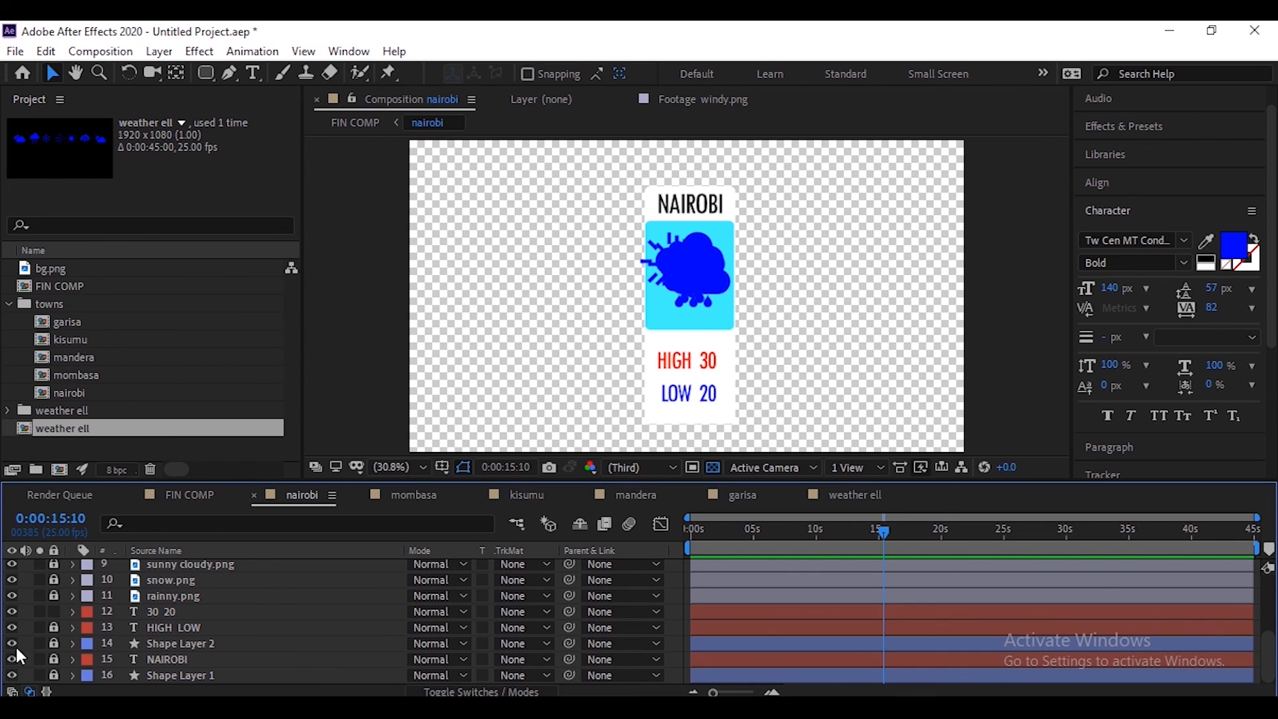
pyautogui.click(10, 597)
pyautogui.click(9, 579)
pyautogui.click(11, 563)
pyautogui.scroll(2, 56, 586)
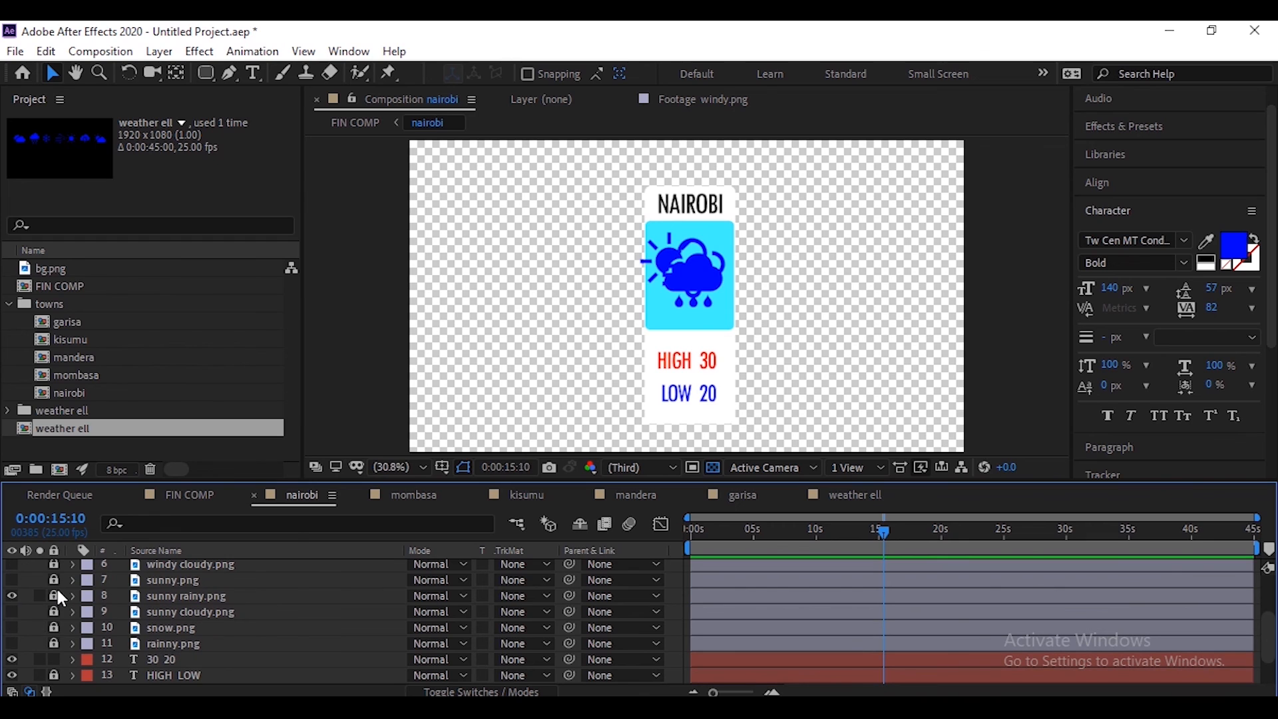
pyautogui.click(9, 596)
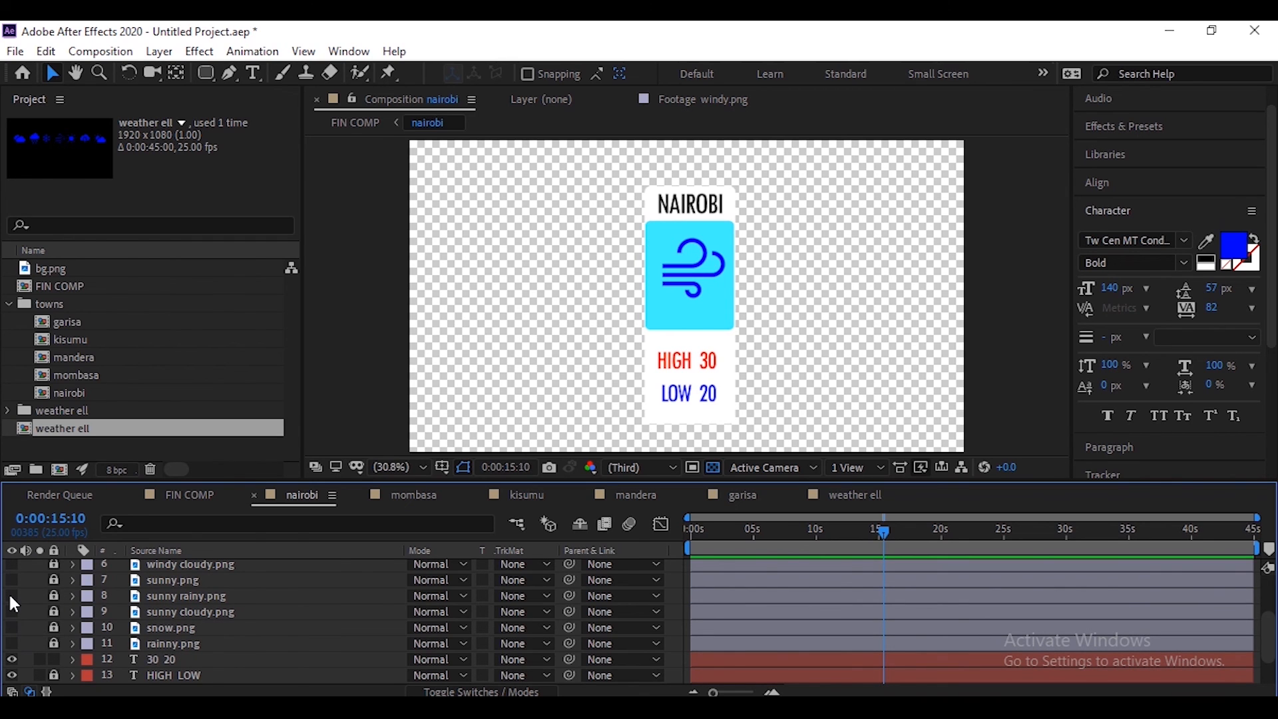
pyautogui.click(10, 594)
pyautogui.scroll(2, 20, 591)
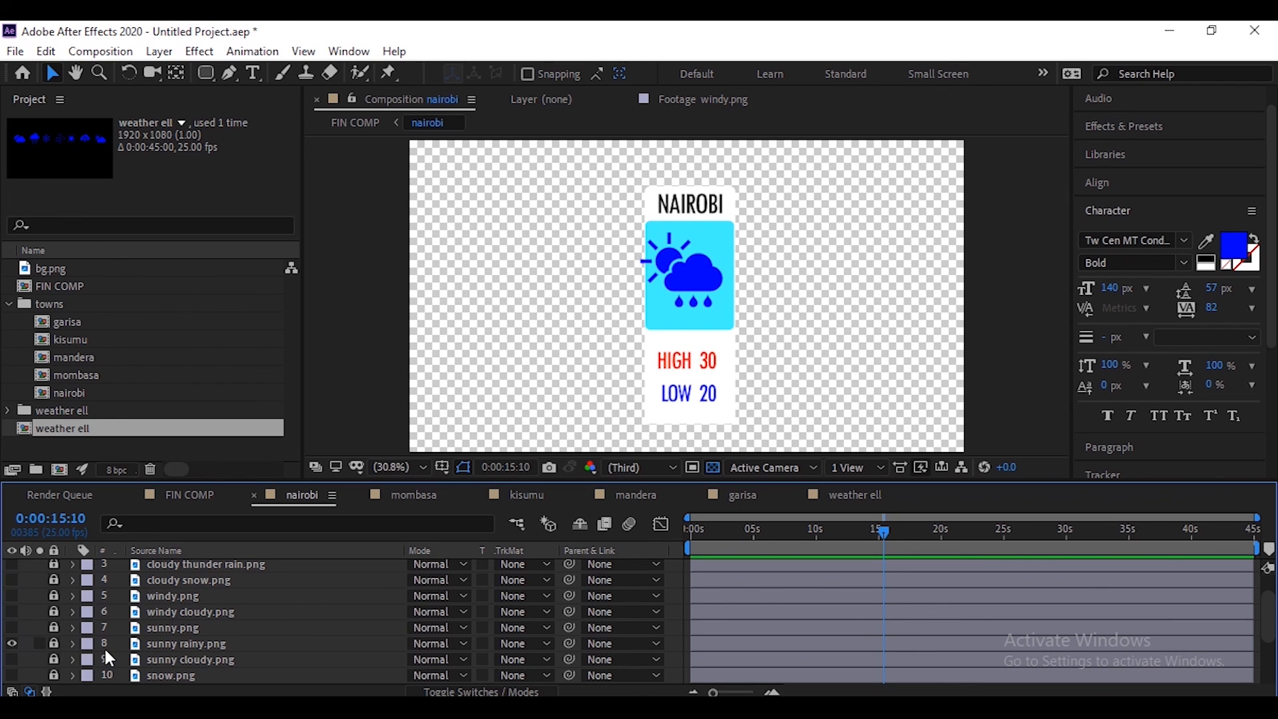
# In the mombasa composition, hide sunny.png and show cloudy thunder rain.png as the weather icon
pyautogui.click(425, 497)
pyautogui.click(11, 661)
pyautogui.click(12, 614)
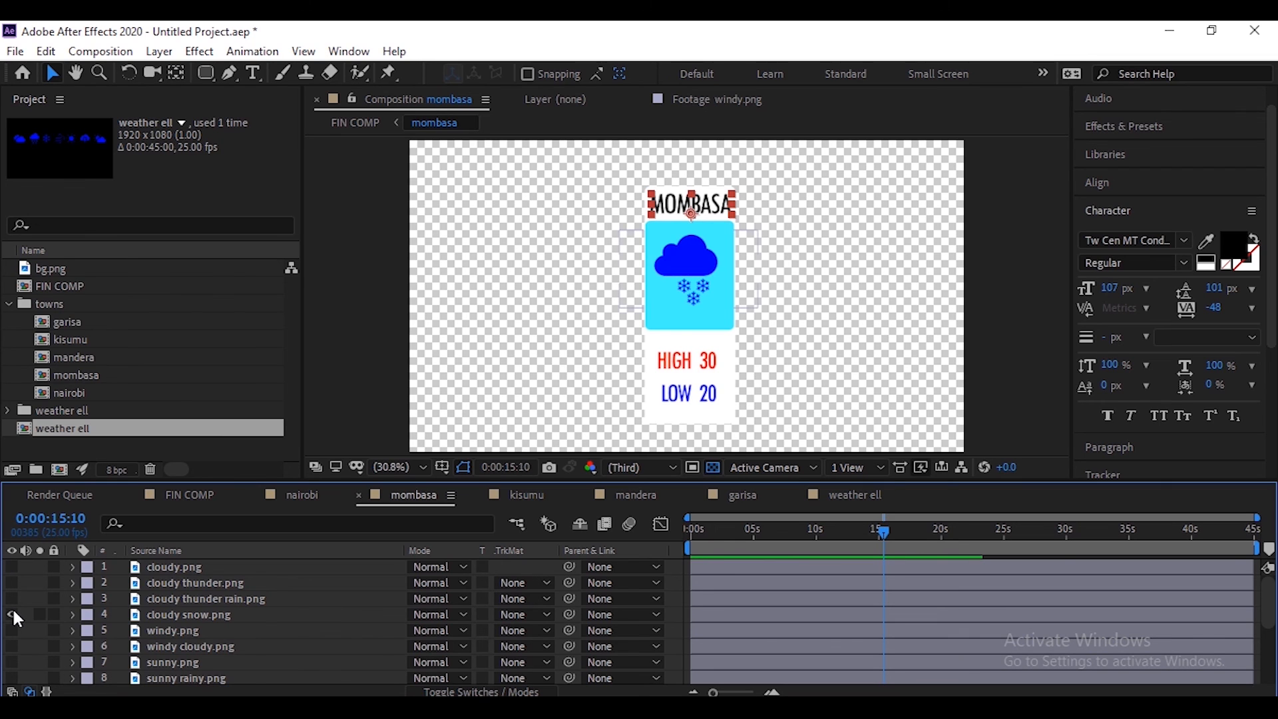
pyautogui.click(11, 614)
pyautogui.click(11, 598)
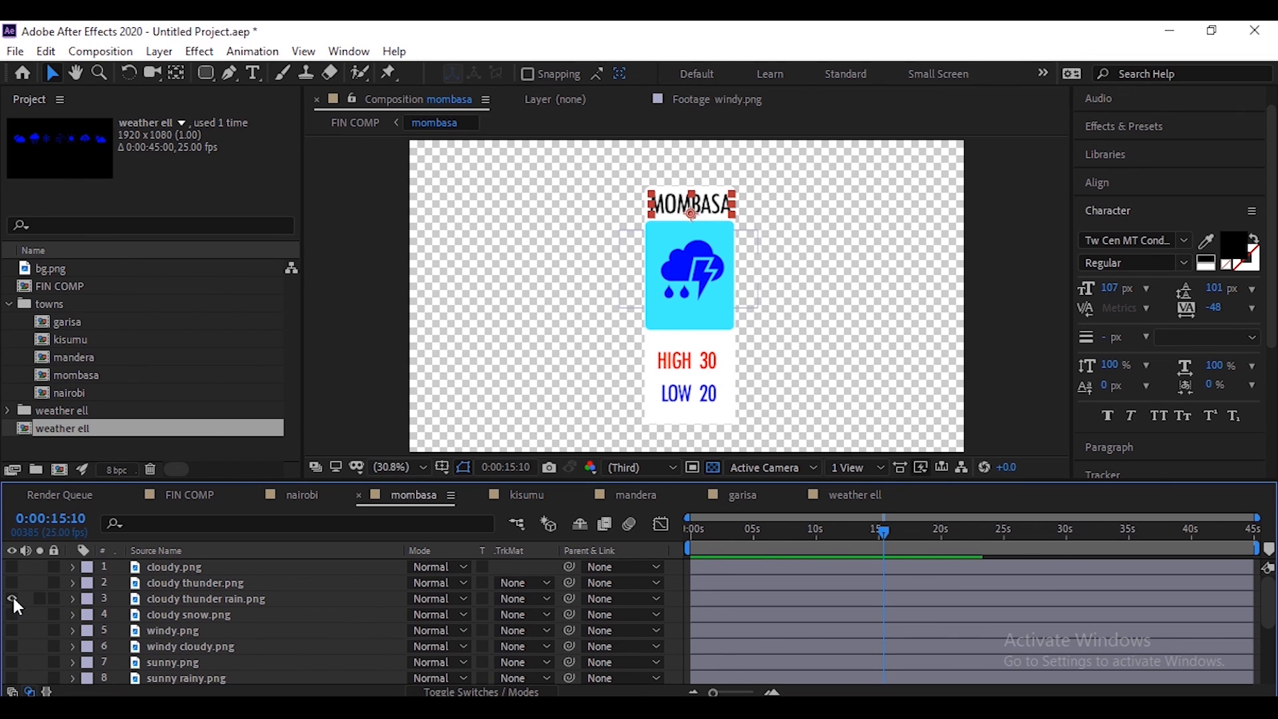
# In the kisumu composition, replace the visible sunny.png icon with cloudy thunder.png
pyautogui.click(526, 495)
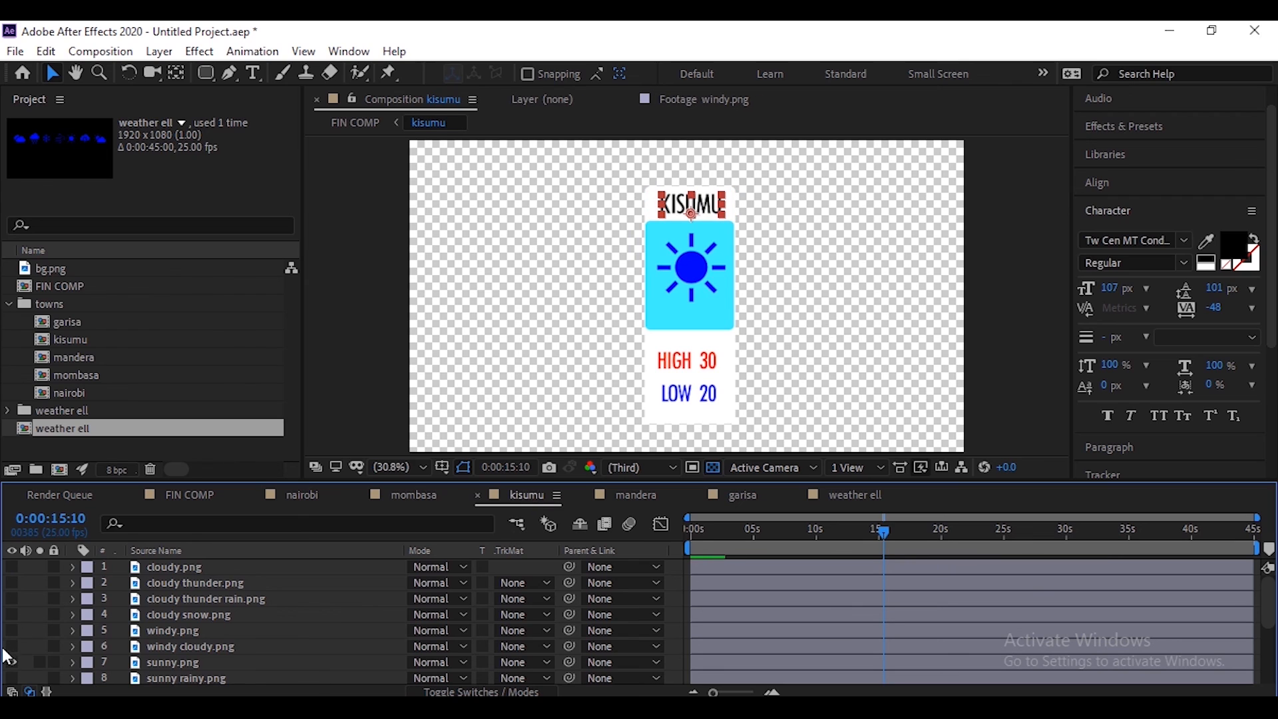
pyautogui.click(12, 661)
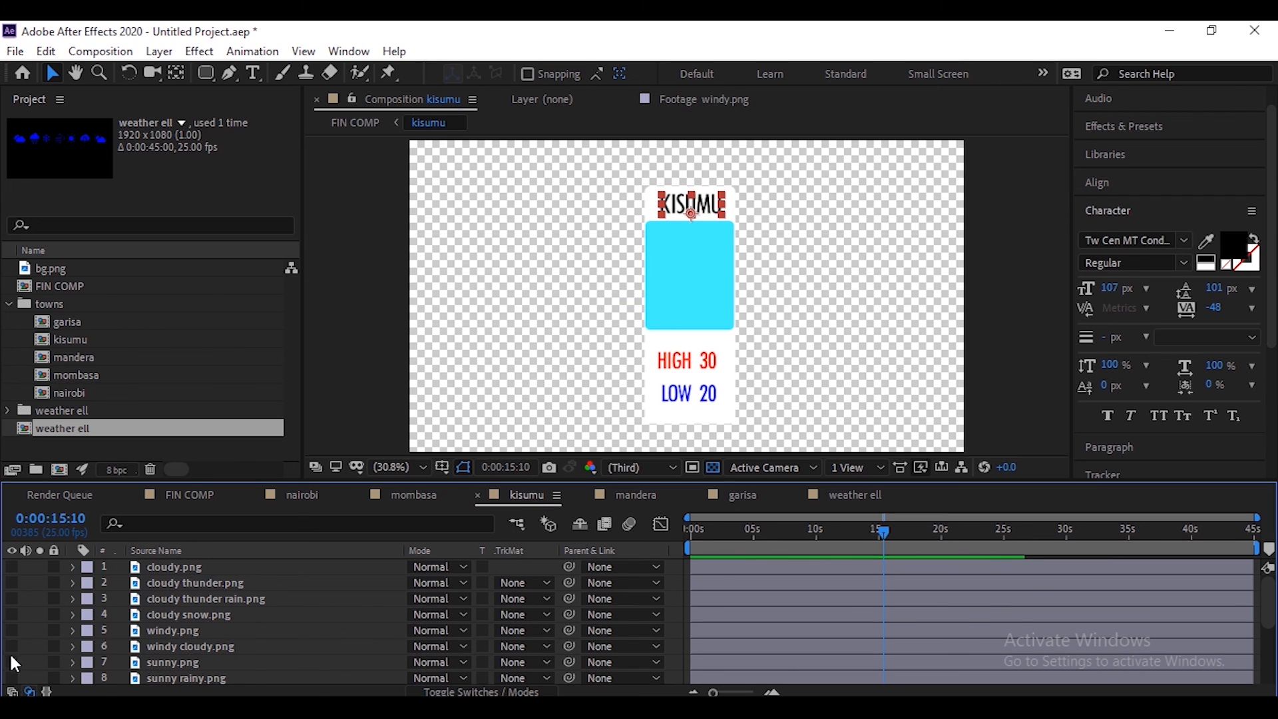
pyautogui.click(12, 582)
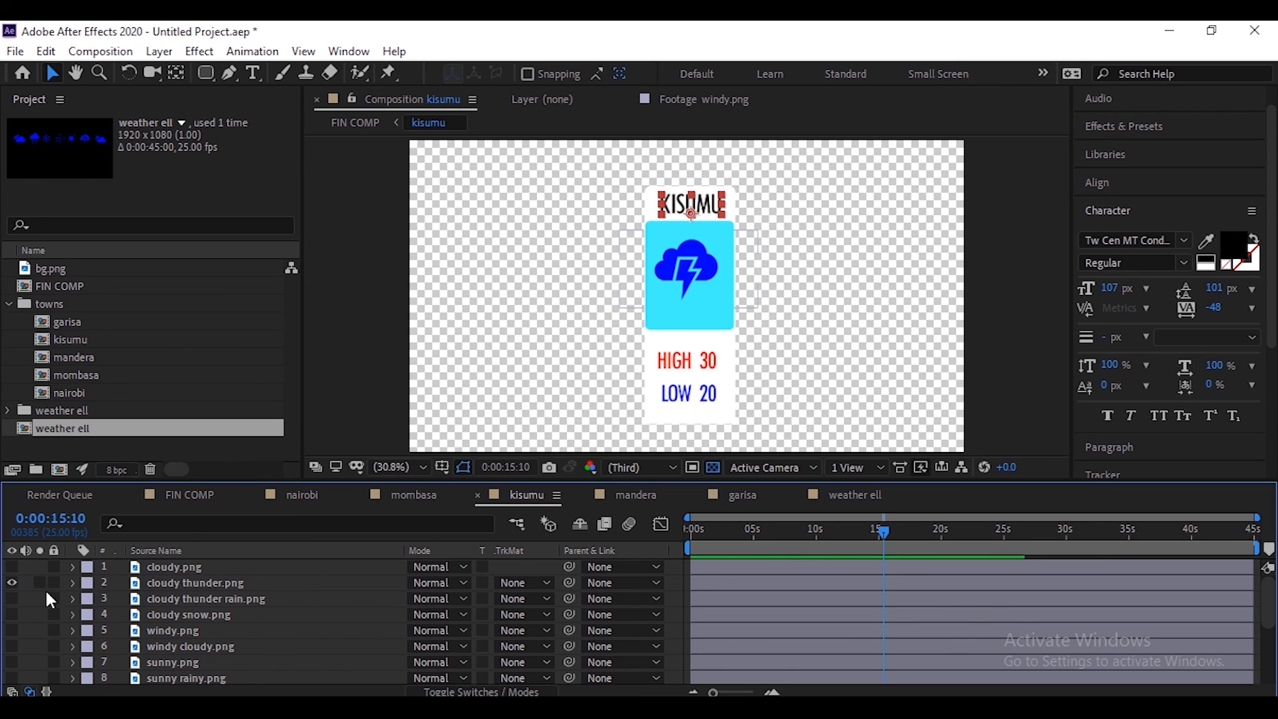
# In the mandera composition, turn off sunny.png and turn on the windy cloudy.png icon layer
pyautogui.click(637, 495)
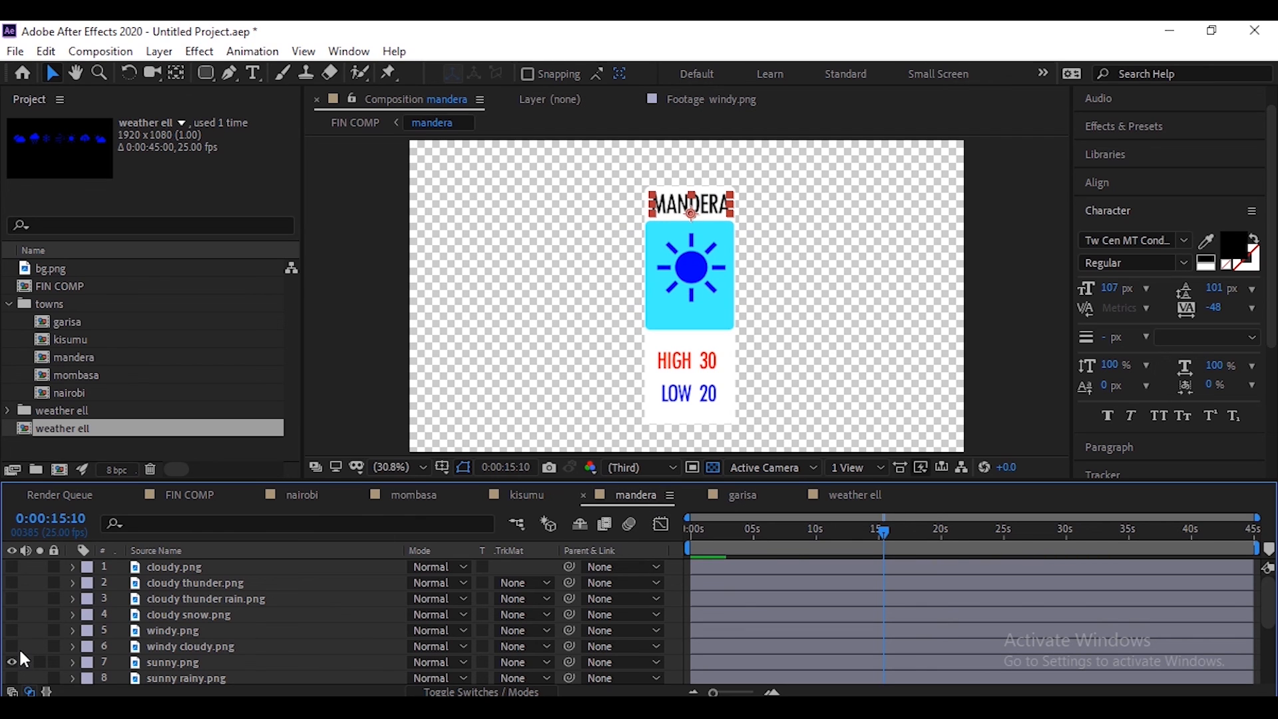
pyautogui.scroll(-1, 19, 647)
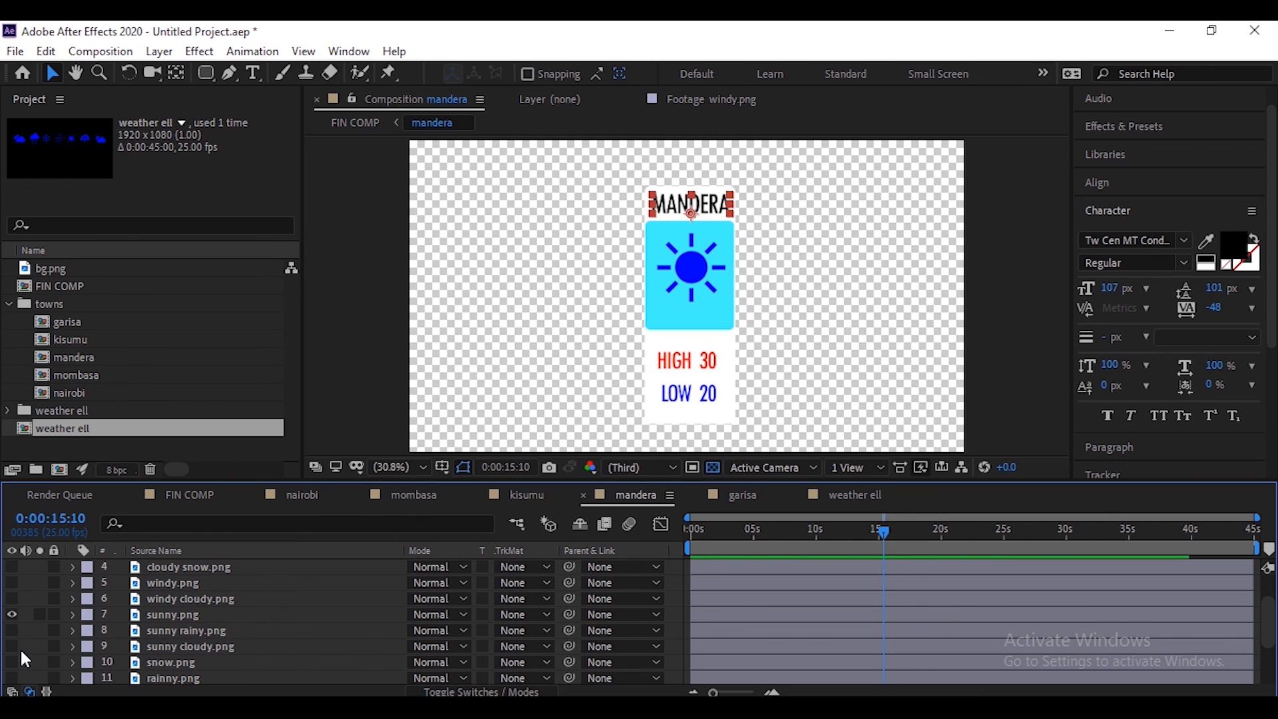
pyautogui.click(11, 614)
pyautogui.click(11, 598)
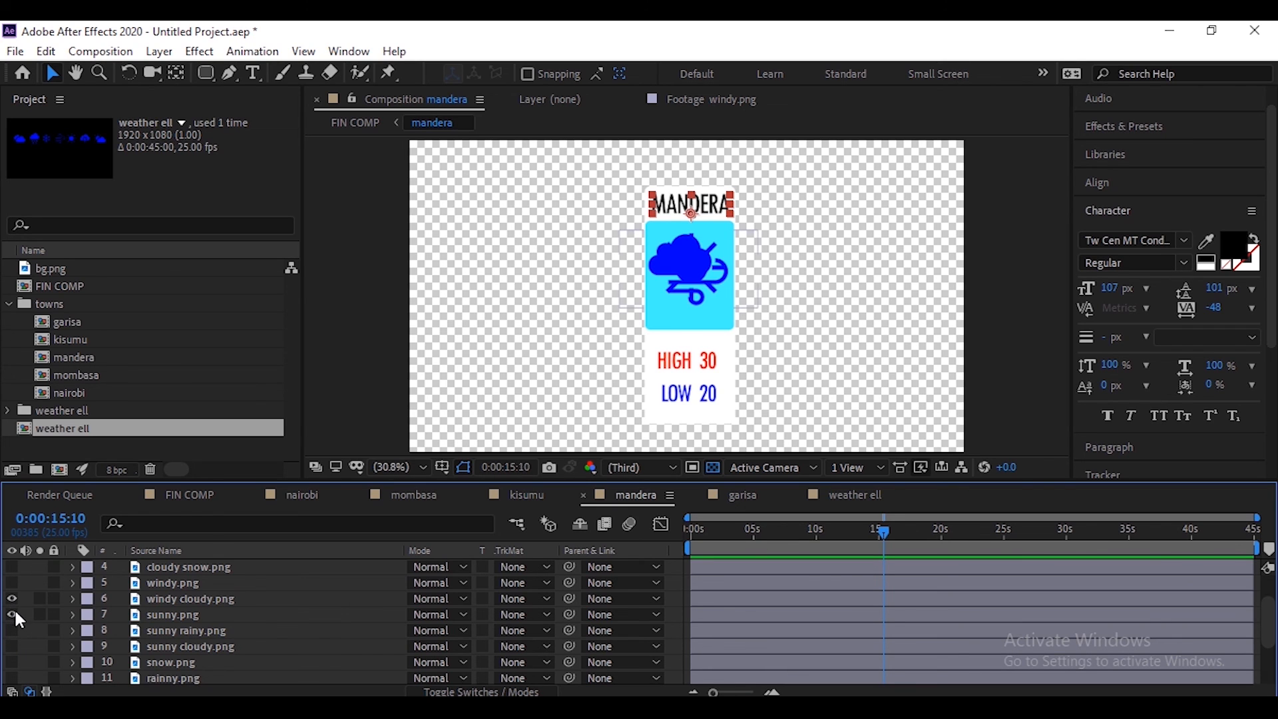
# In the garisa composition, show sunny cloudy.png instead of sunny.png, and return to FIN COMP
pyautogui.click(757, 497)
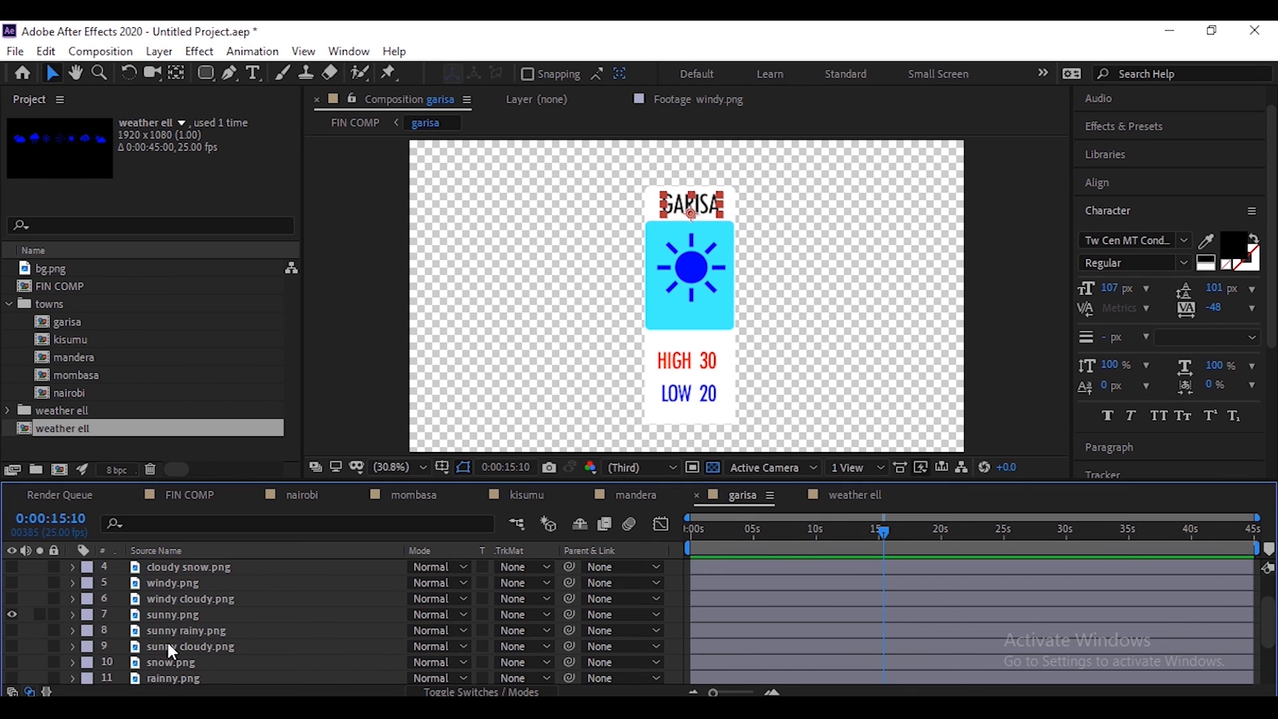
pyautogui.click(12, 646)
pyautogui.click(12, 615)
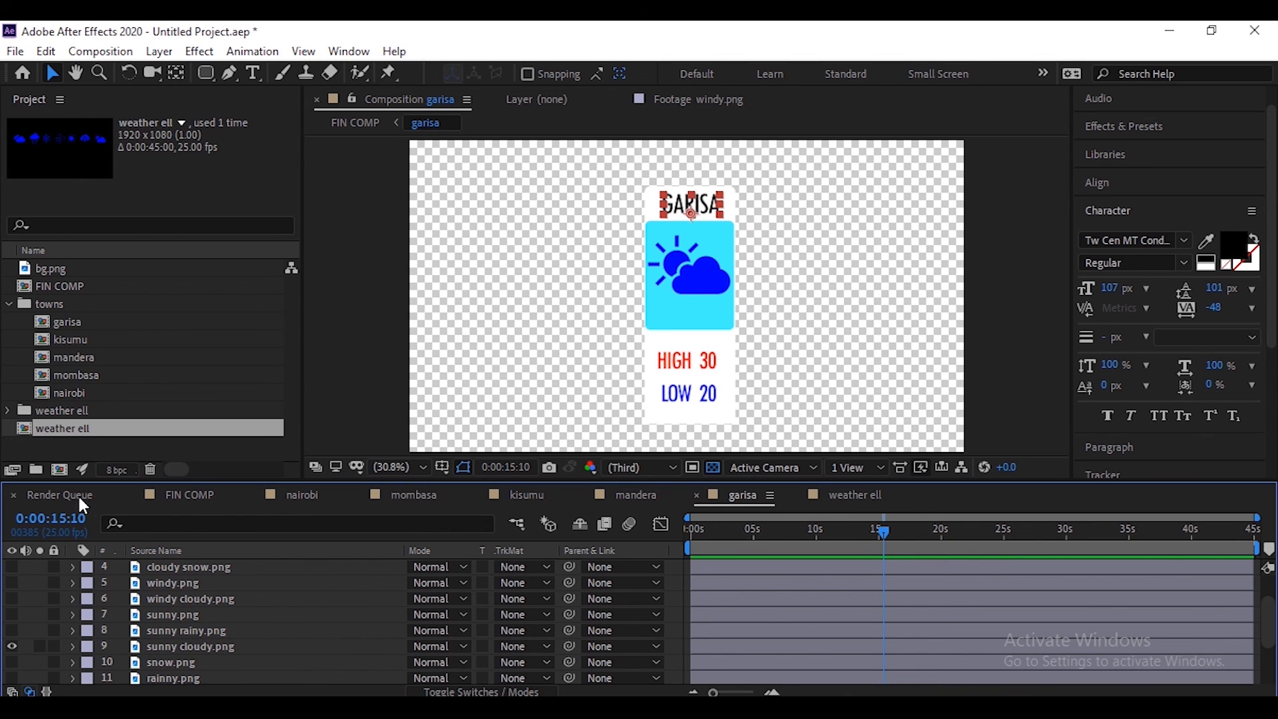
pyautogui.click(190, 494)
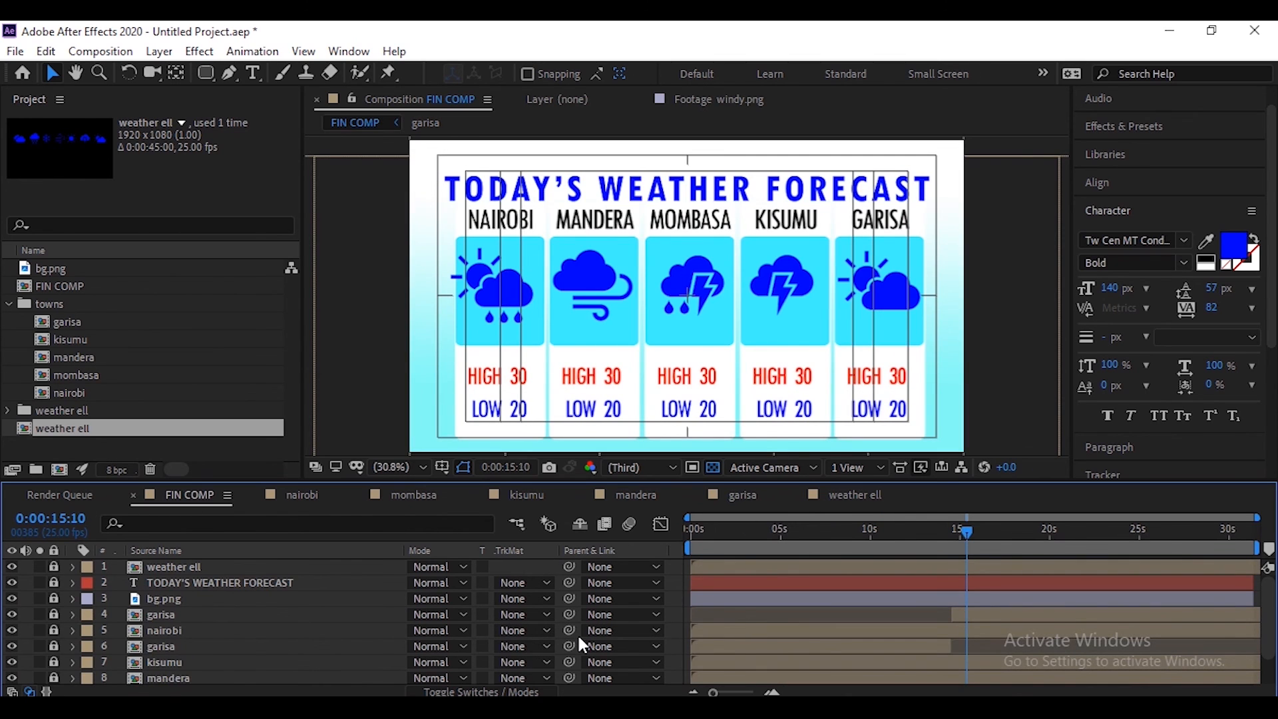